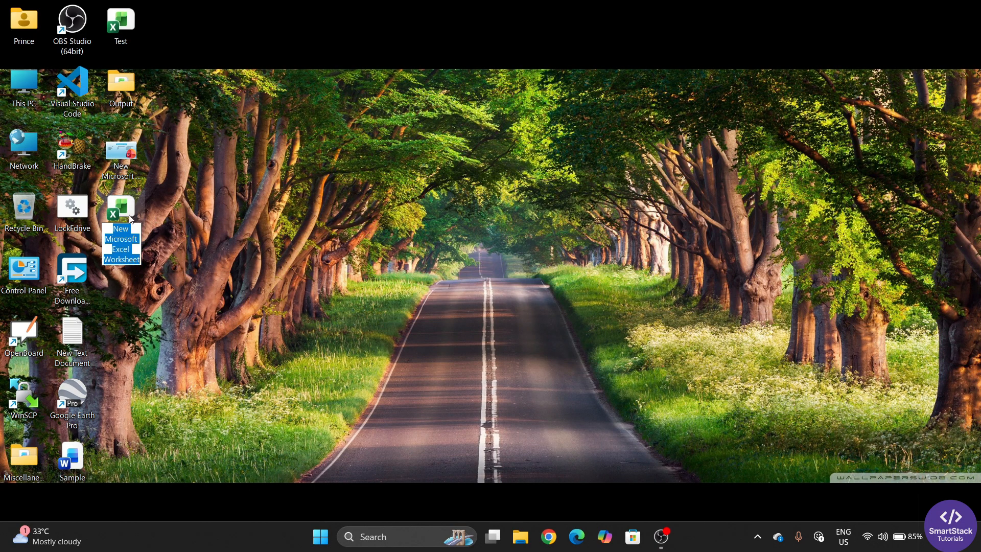
# Name the new workbook file 'Temperature Converter' and open it in Excel
pyautogui.write('Temp')
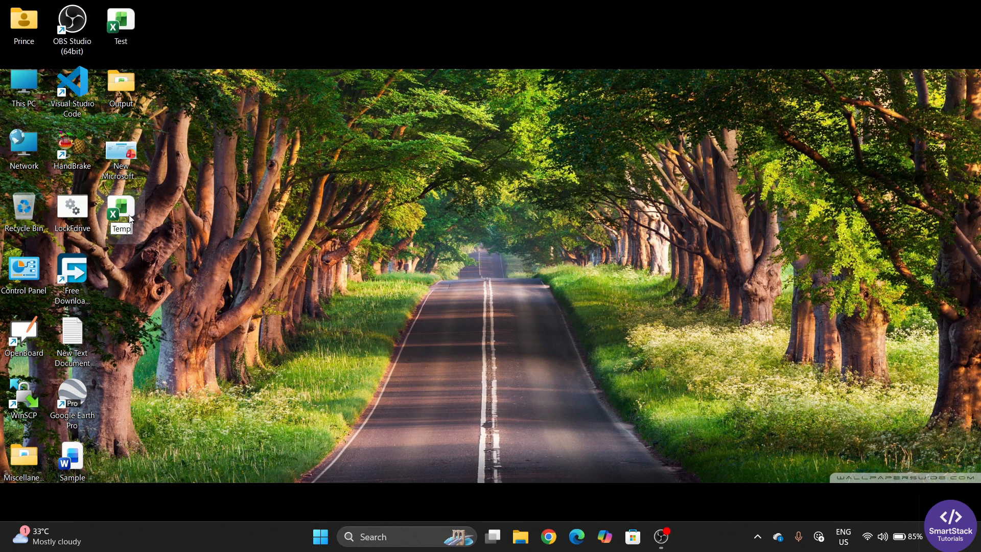
pyautogui.write('erature Con')
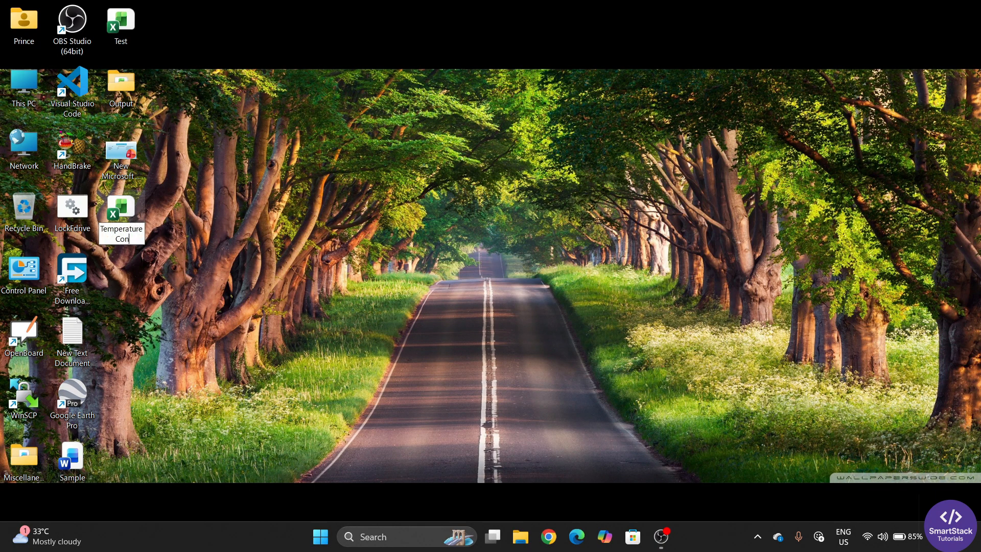
pyautogui.write('verter')
pyautogui.press('Return')
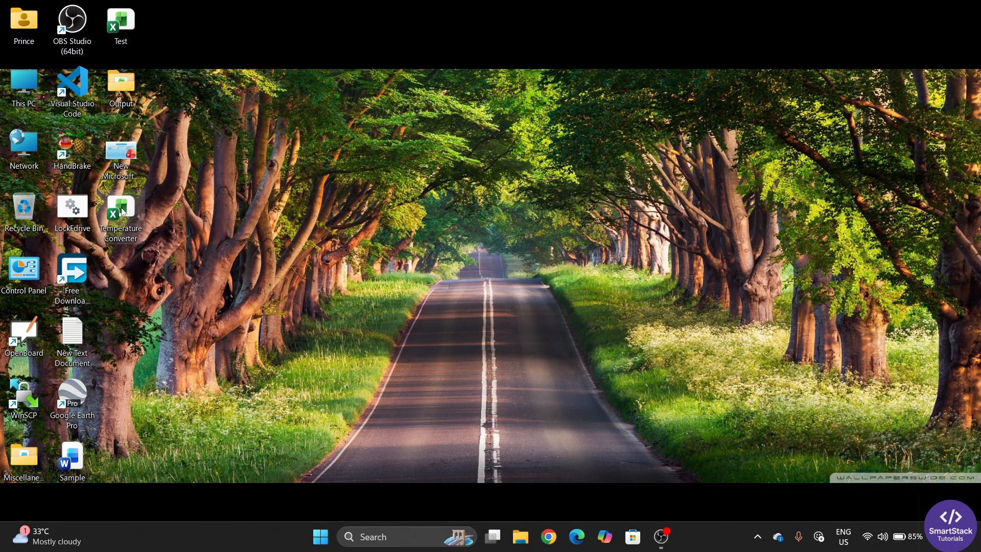
pyautogui.doubleClick(123, 212)
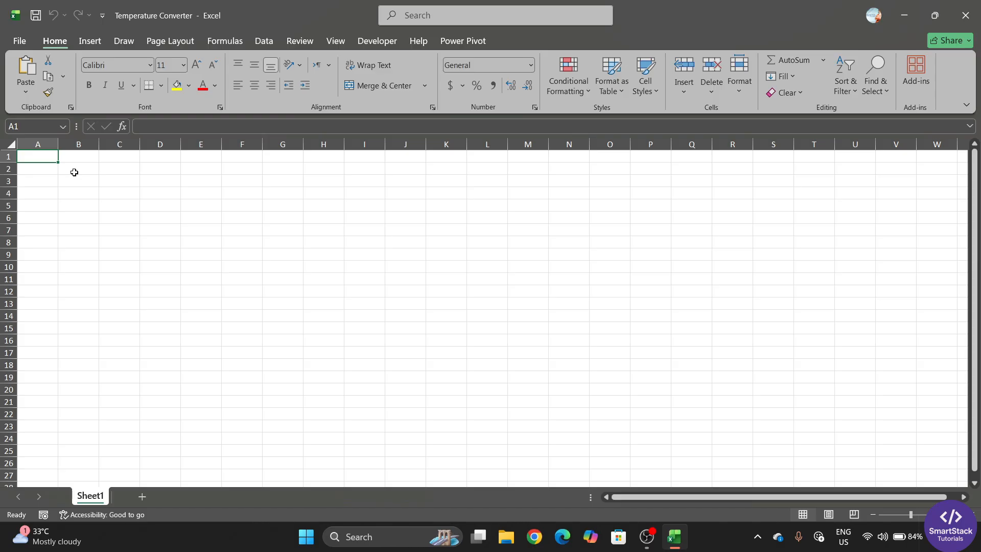
# Format every cell on Sheet1 in Segoe UI at size 12
pyautogui.click(13, 144)
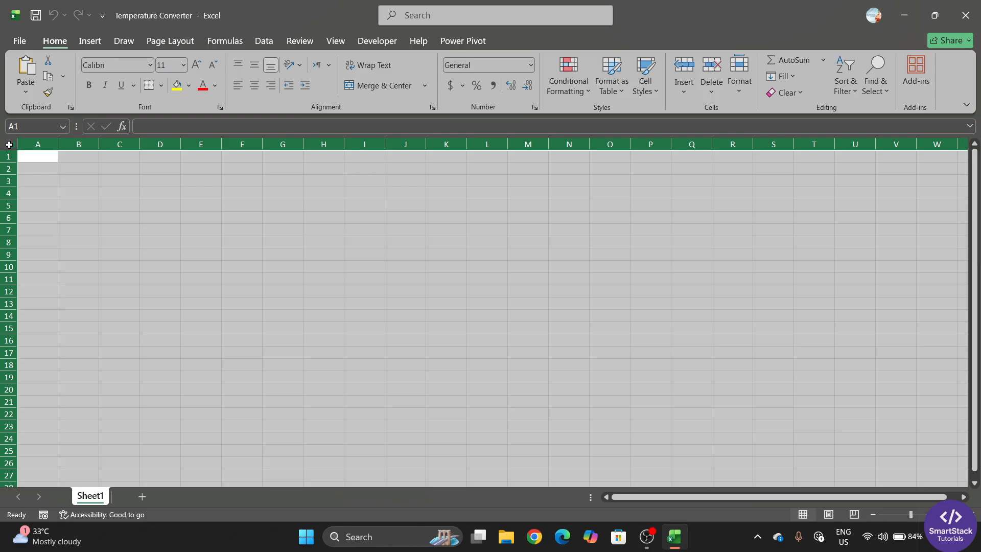
pyautogui.click(197, 65)
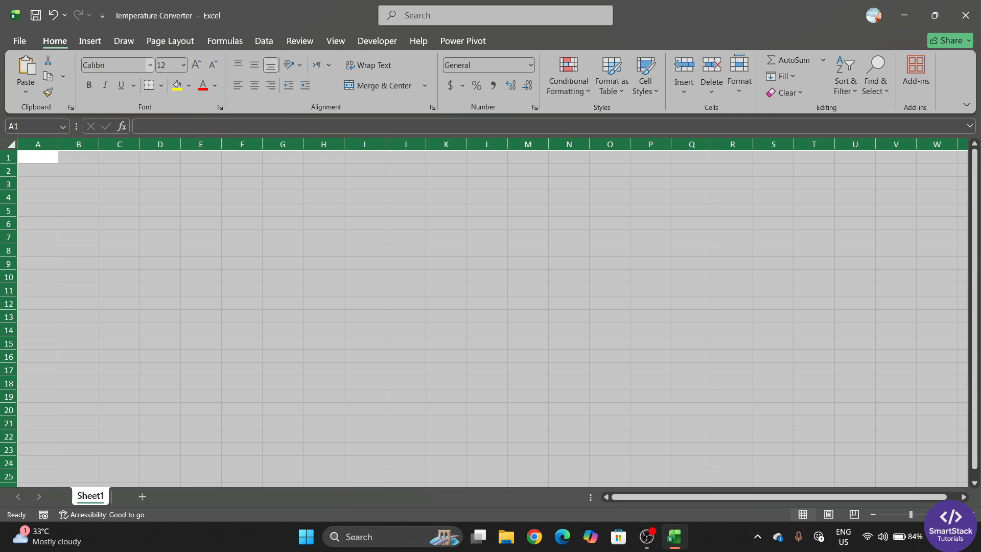
pyautogui.click(117, 65)
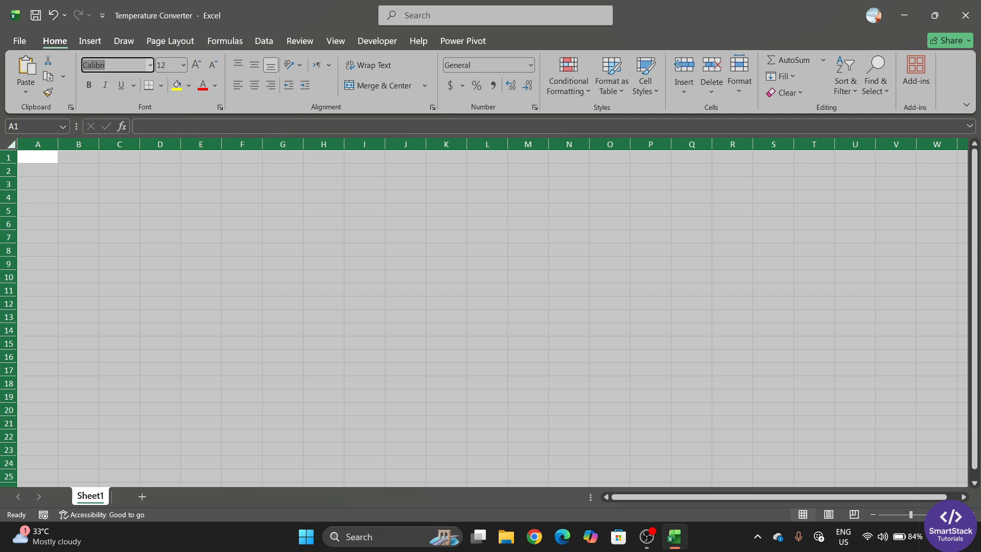
pyautogui.write('Sego')
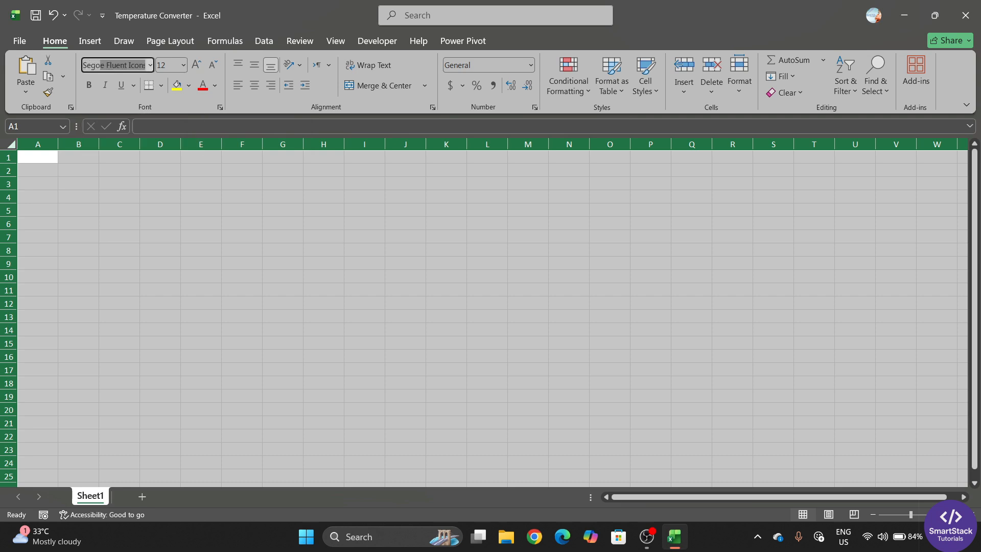
pyautogui.write('e UI')
pyautogui.press('Return')
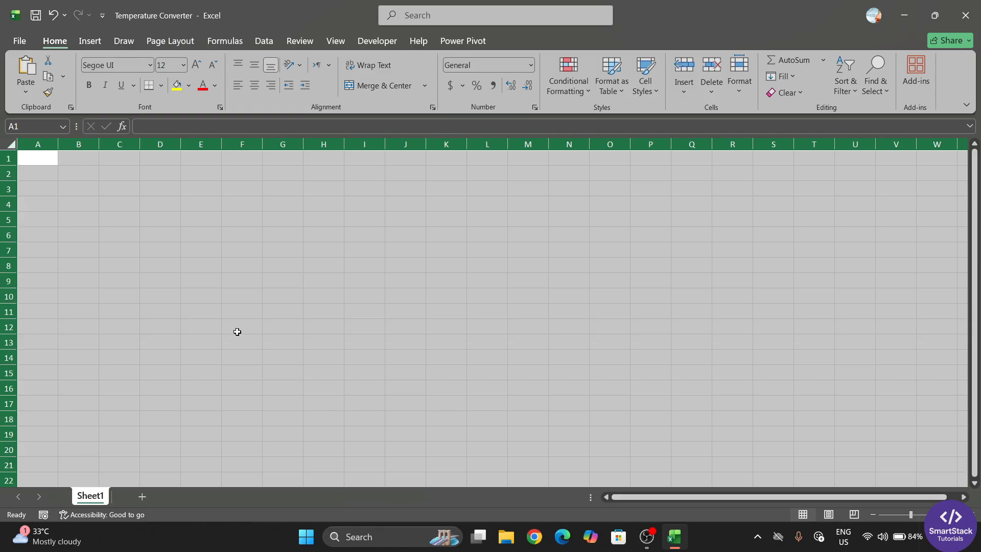
pyautogui.click(239, 313)
# Merge and centre B2:F2 and enter the title 'Temperature Converter'
pyautogui.click(75, 175)
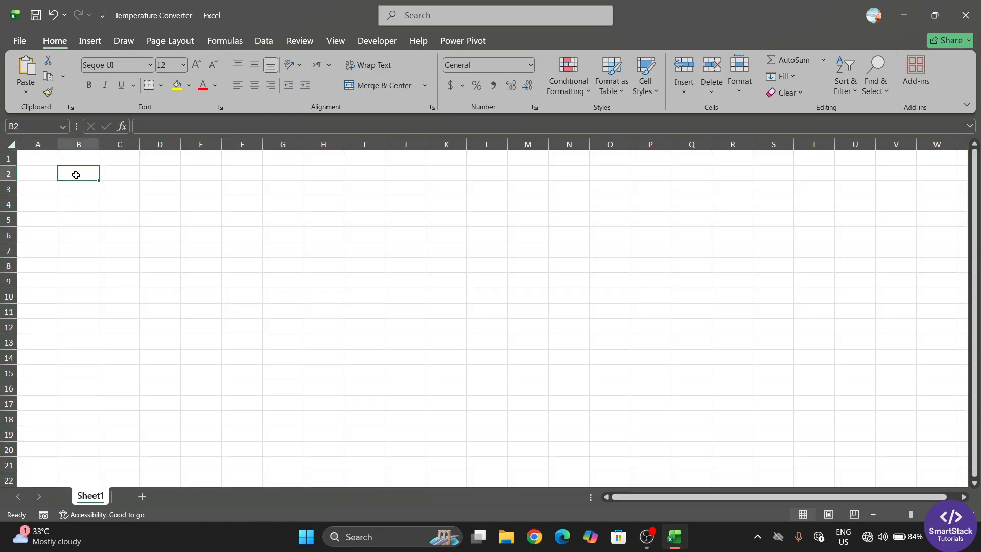
pyautogui.moveTo(76, 174); pyautogui.dragTo(256, 169)
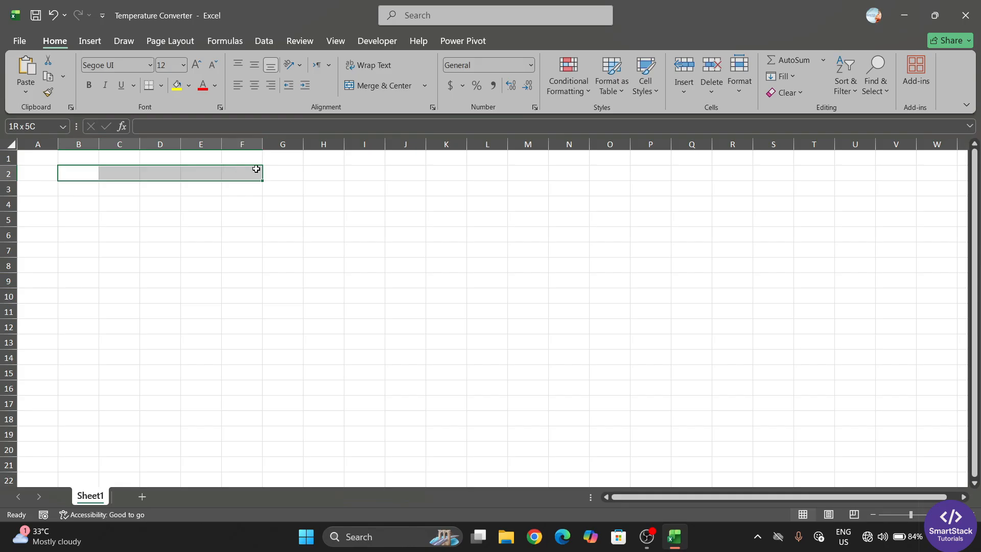
pyautogui.moveTo(78, 171); pyautogui.dragTo(244, 169)
pyautogui.click(393, 88)
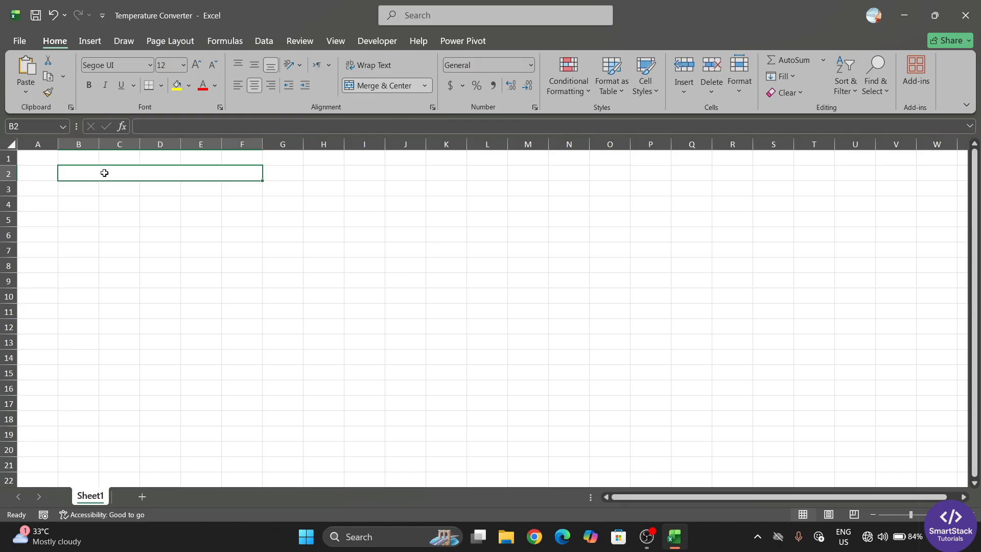
pyautogui.write('Te')
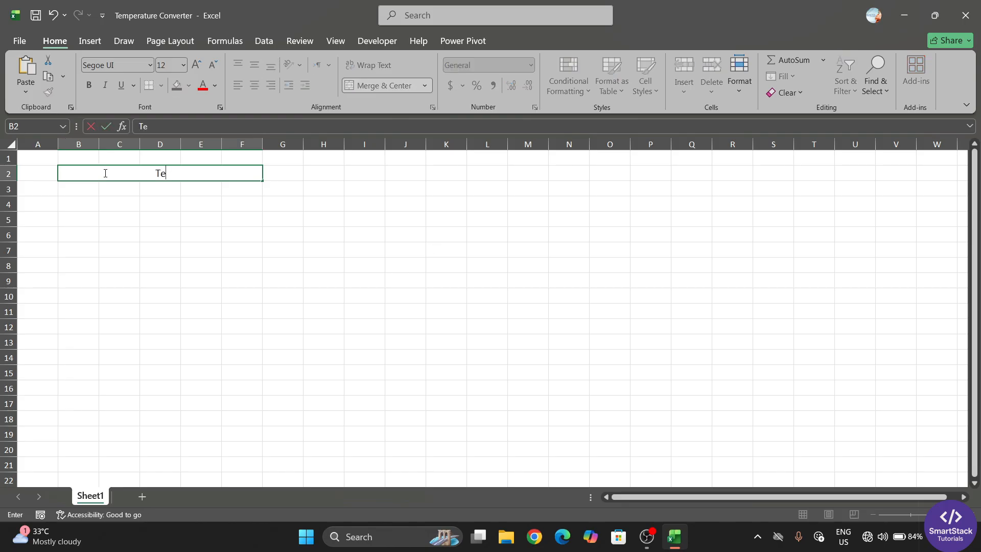
pyautogui.write('mperature Converter')
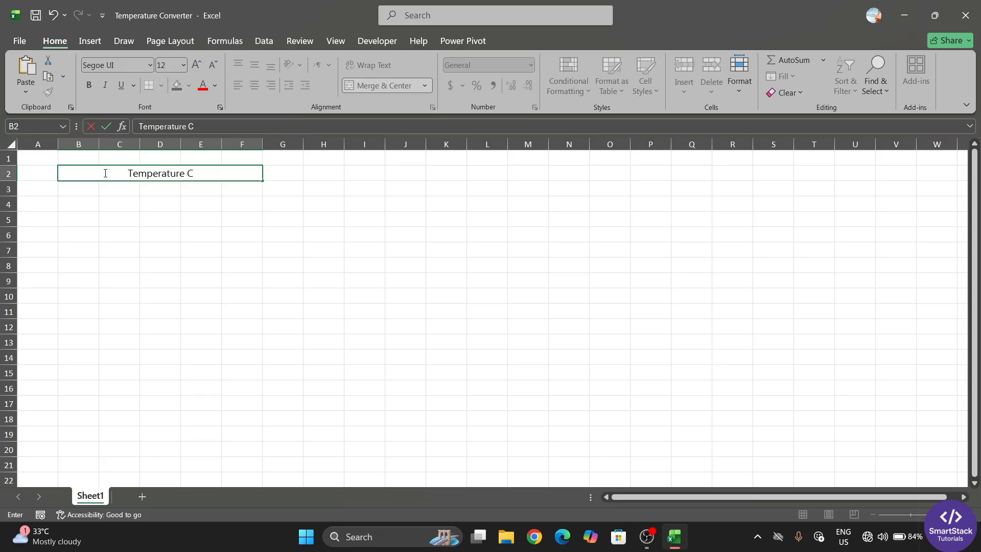
pyautogui.click(232, 293)
# Widen columns B through F
pyautogui.click(105, 175)
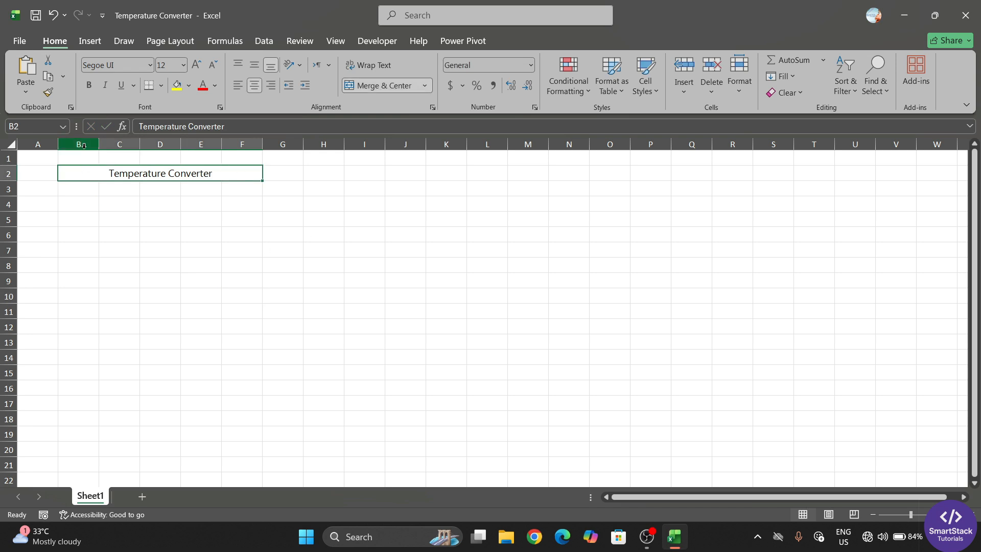
pyautogui.moveTo(86, 144); pyautogui.dragTo(254, 147)
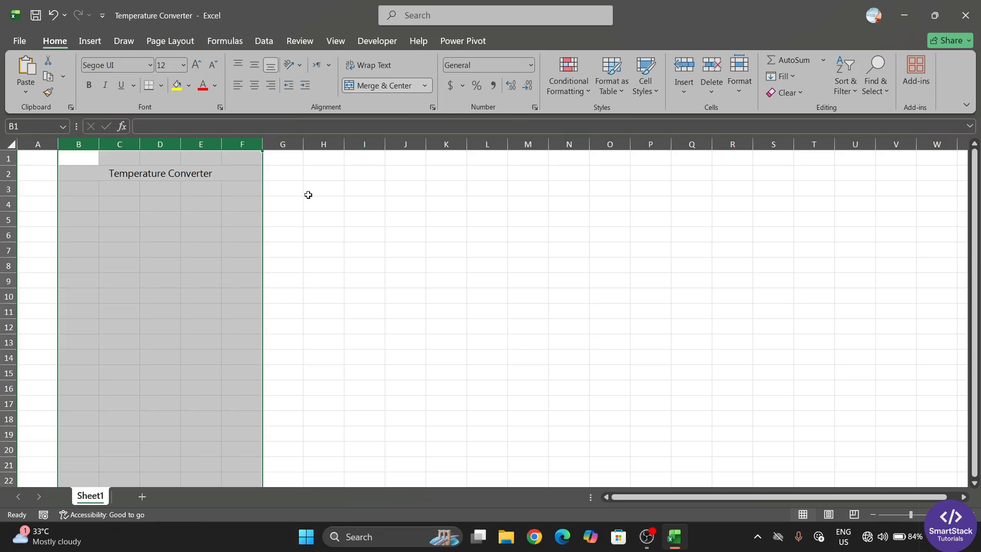
pyautogui.click(330, 202)
pyautogui.moveTo(76, 145); pyautogui.dragTo(315, 143)
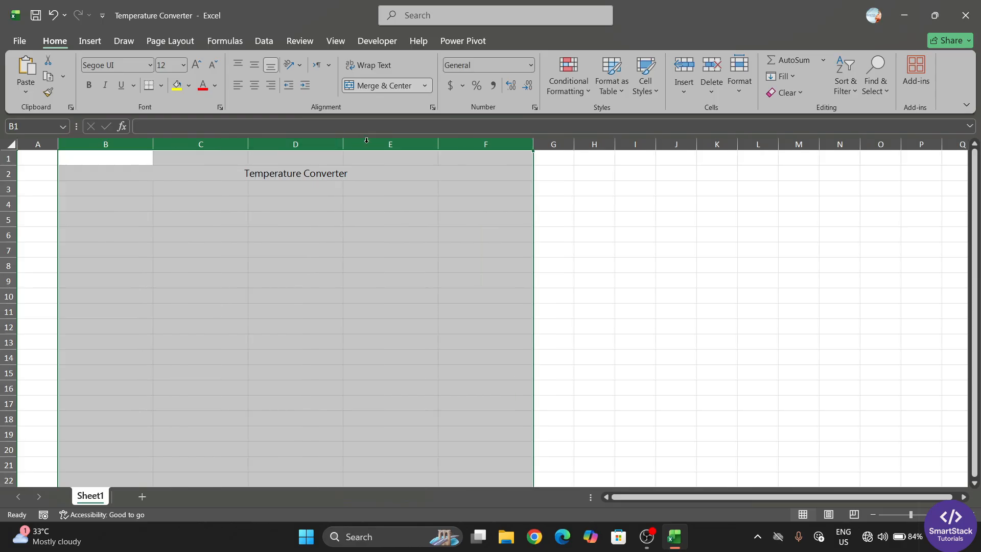
pyautogui.click(230, 172)
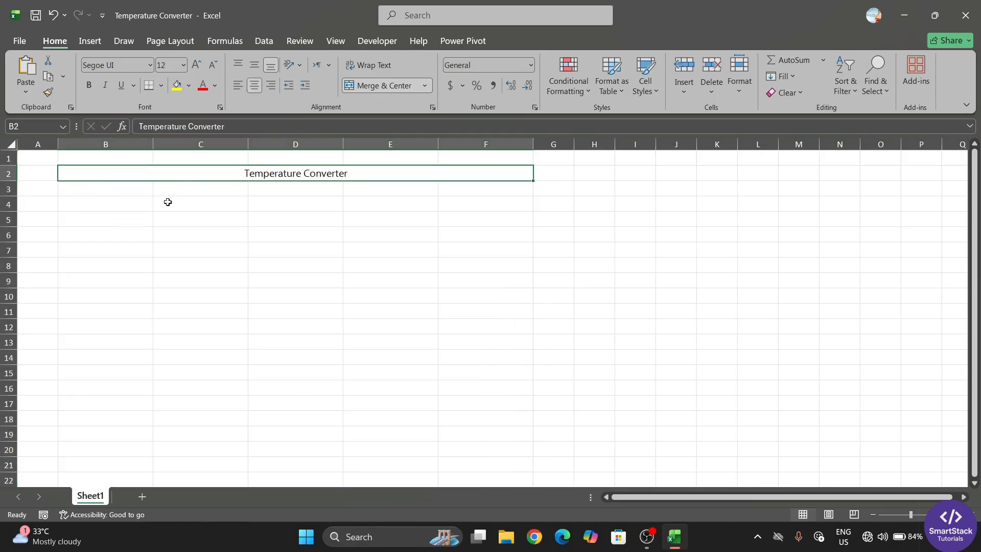
pyautogui.moveTo(103, 189); pyautogui.dragTo(486, 191)
pyautogui.click(79, 204)
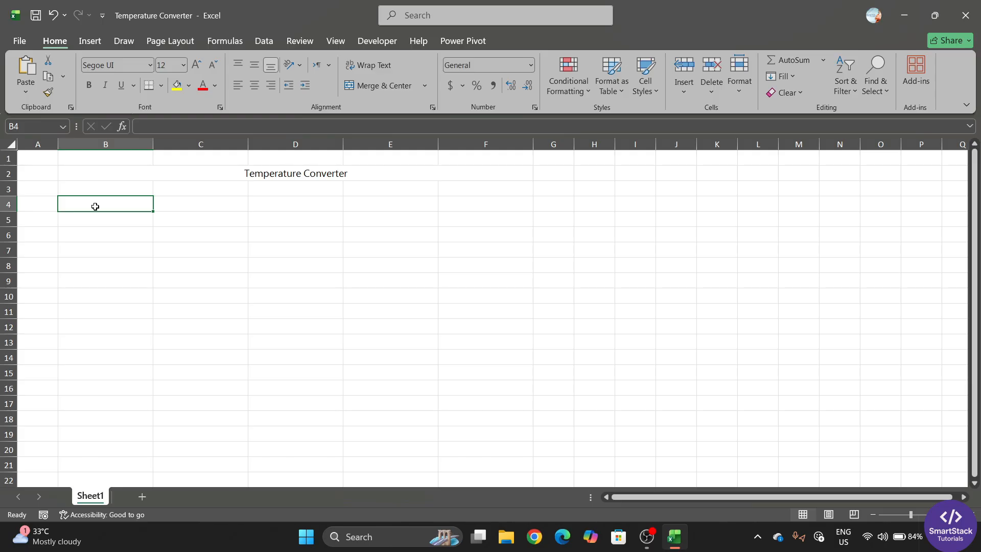
# Enter the headings Celsius in B4, Fahrenheit in D4 and Kelvin in F4
pyautogui.write('Celsius')
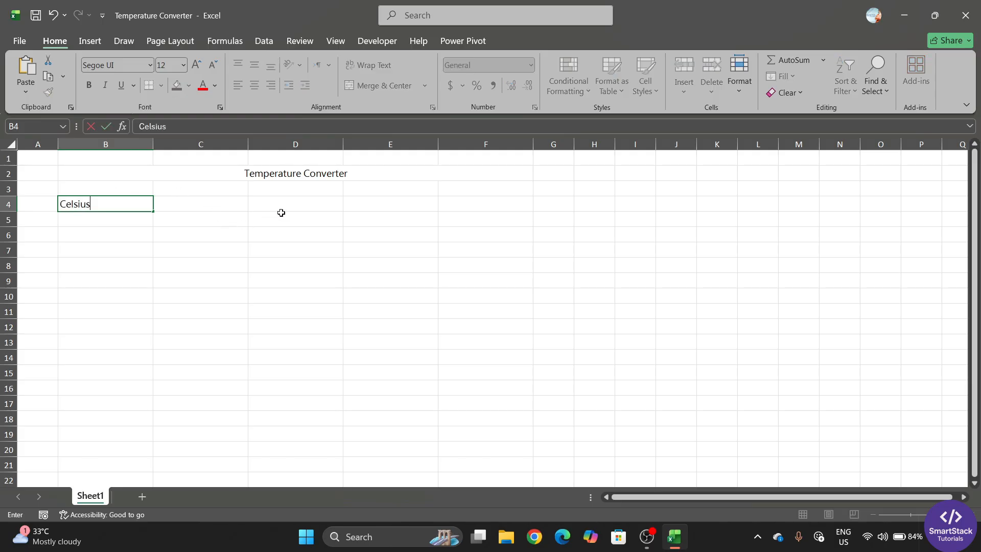
pyautogui.click(209, 204)
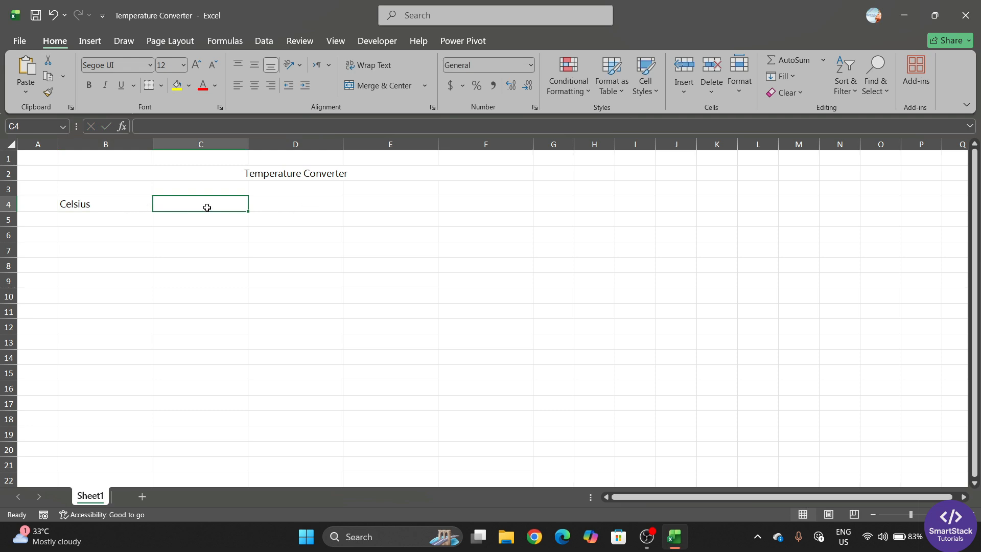
pyautogui.click(297, 204)
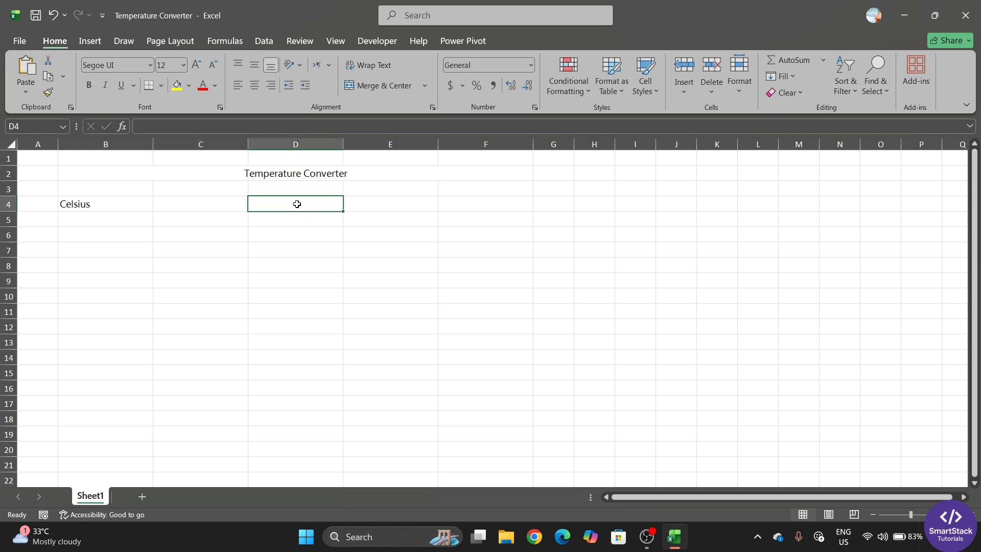
pyautogui.write('Fahrenheit')
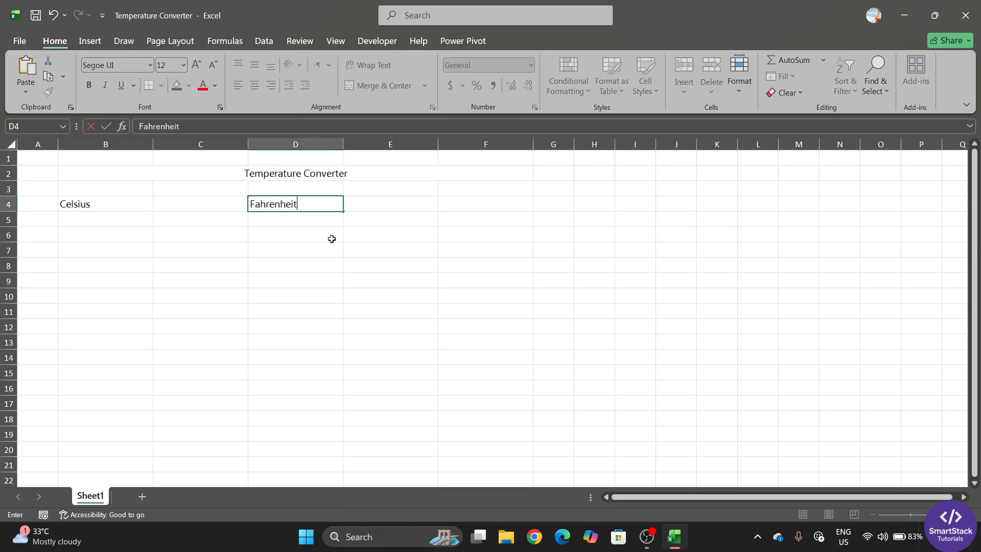
pyautogui.press('Return')
pyautogui.click(408, 206)
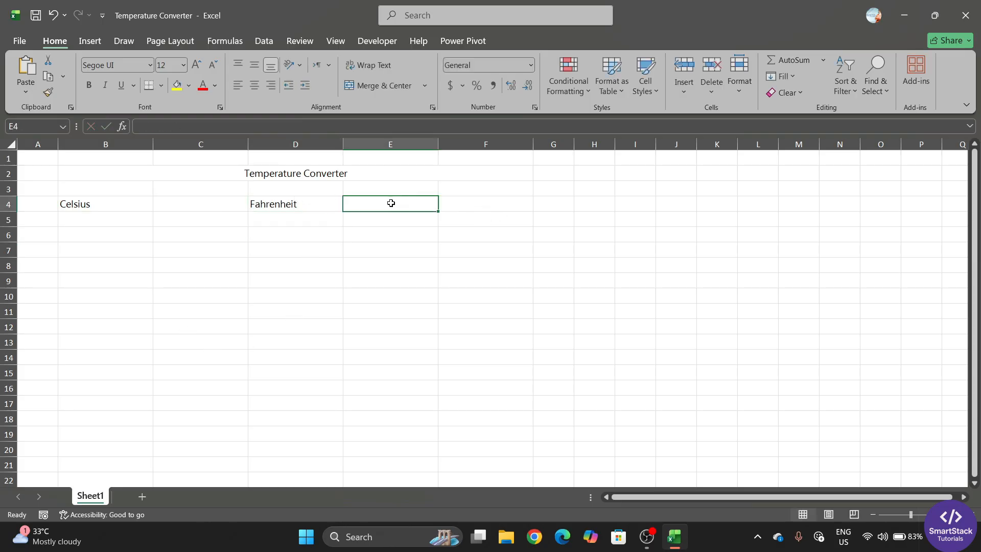
pyautogui.click(481, 205)
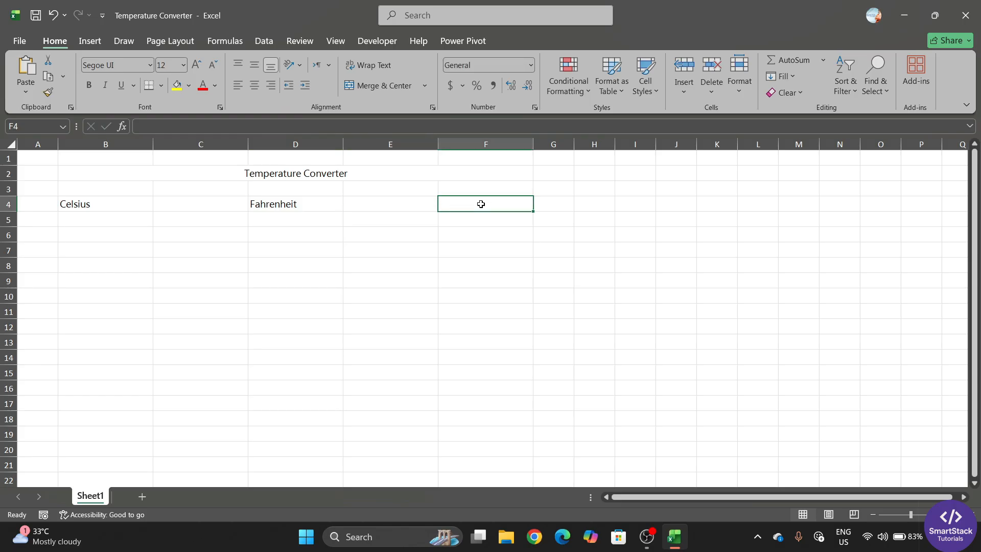
pyautogui.write('Kelv')
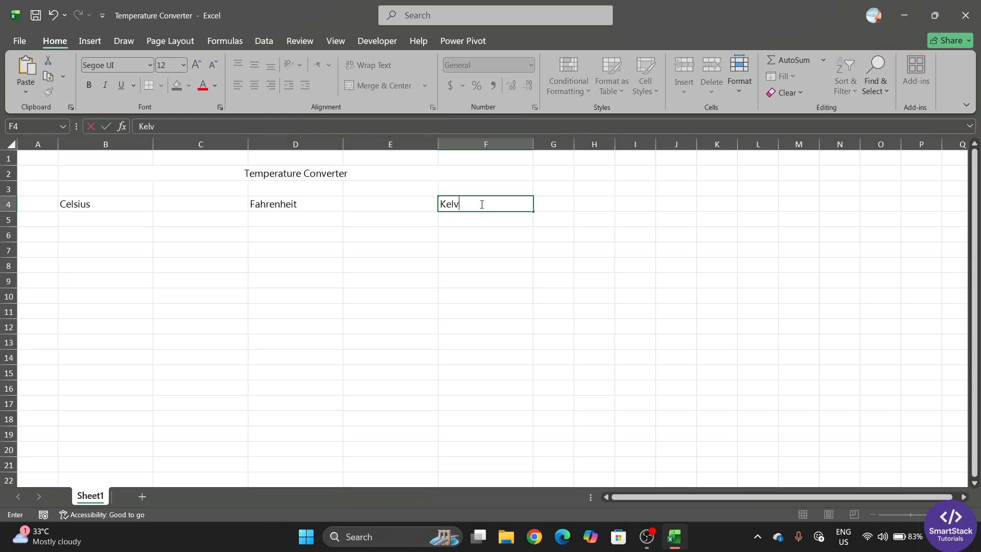
pyautogui.write('in')
pyautogui.click(95, 235)
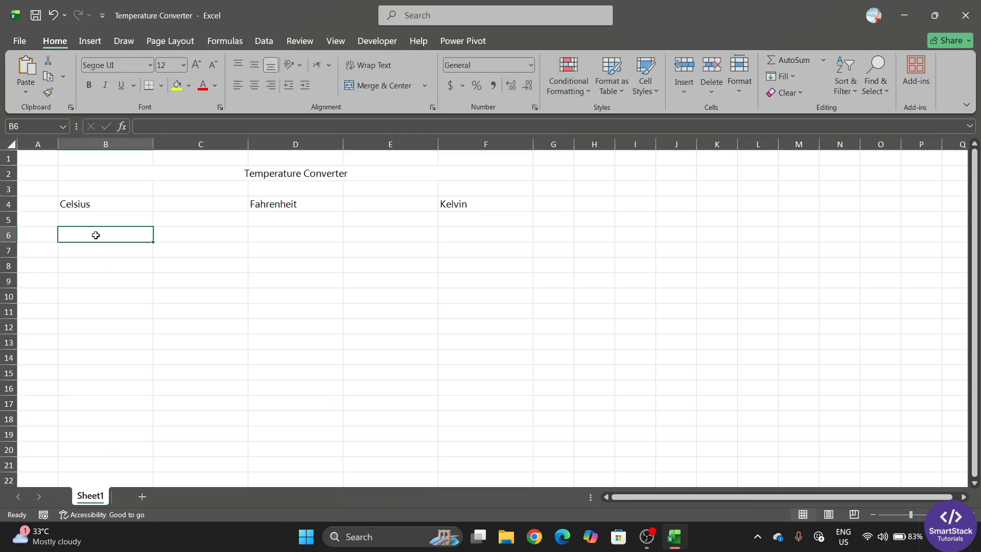
pyautogui.moveTo(81, 219); pyautogui.dragTo(496, 230)
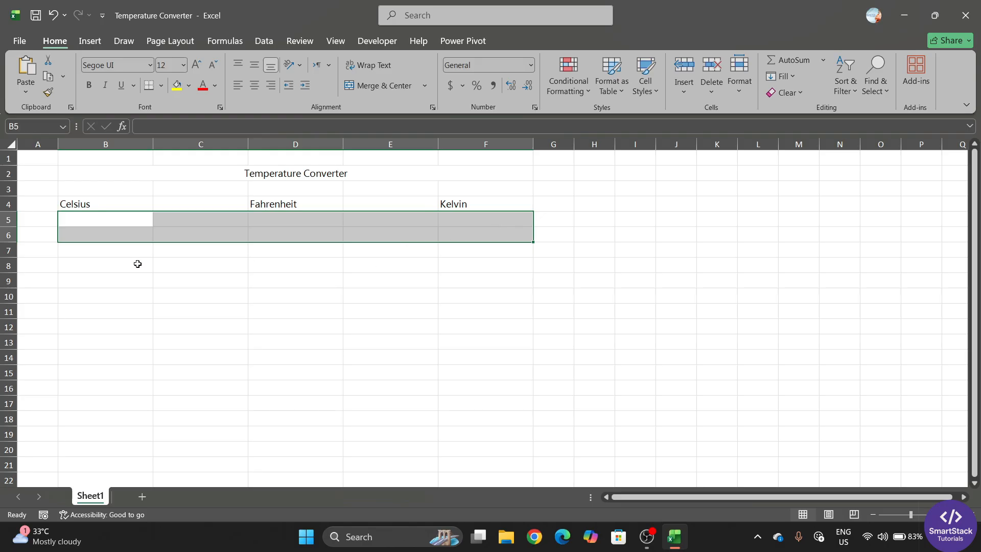
pyautogui.click(116, 252)
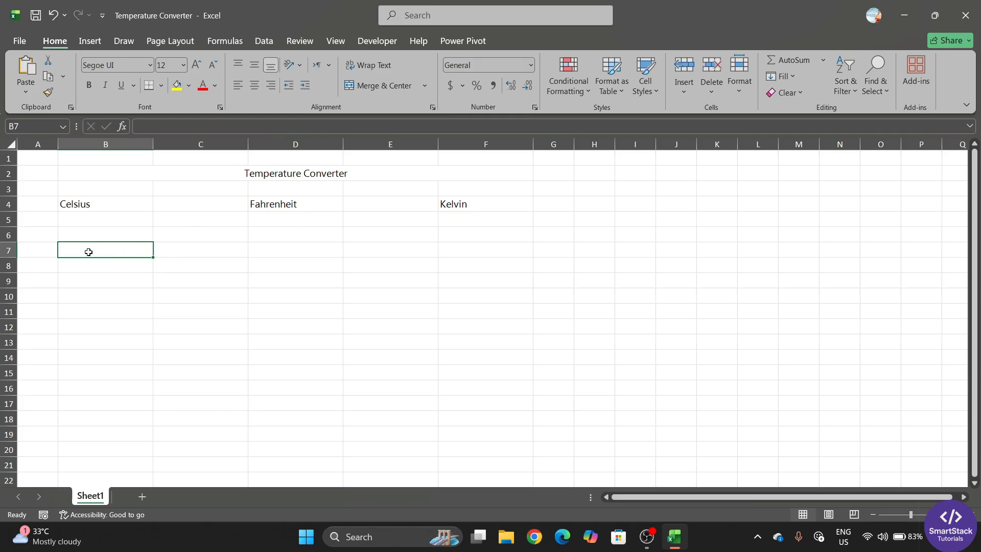
# Link row 7 to the headers: B7 =D4, D7 =B4, F7 =F4 (Fahrenheit, Celsius, Kelvin)
pyautogui.write('=')
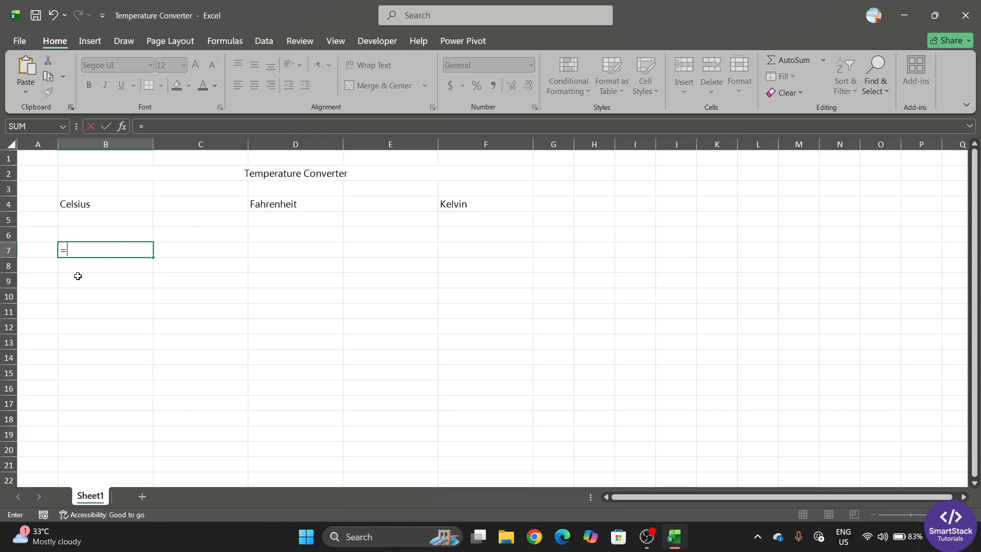
pyautogui.click(272, 205)
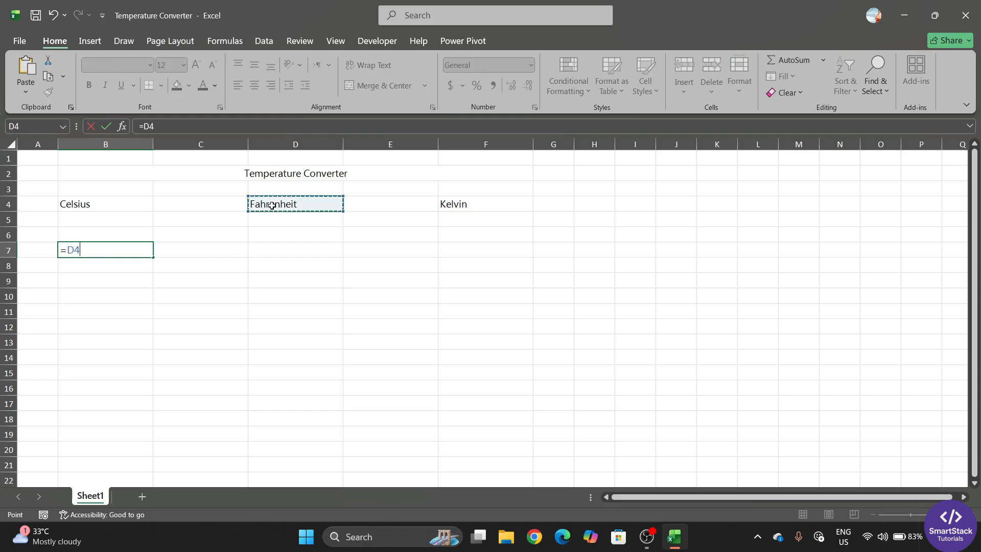
pyautogui.press('Return')
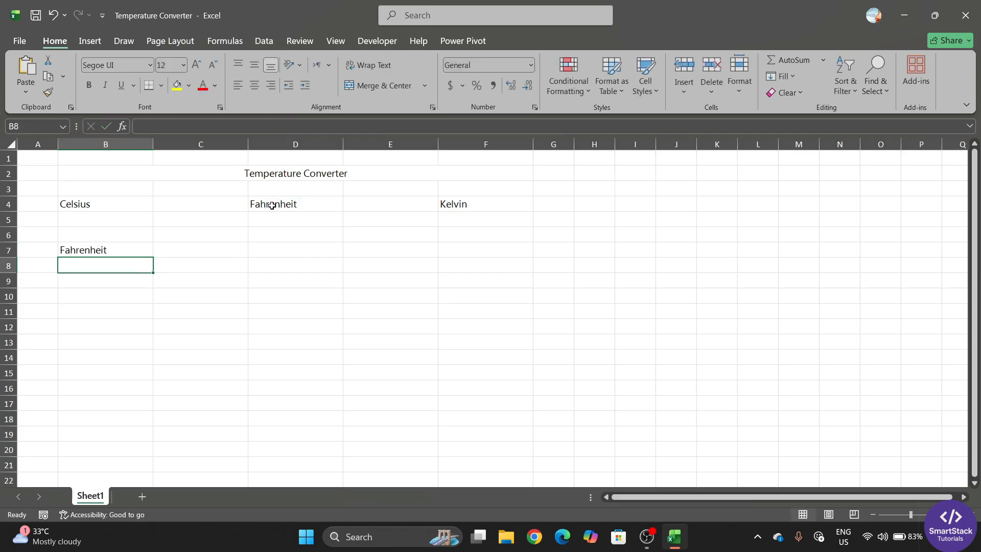
pyautogui.click(121, 250)
pyautogui.click(272, 249)
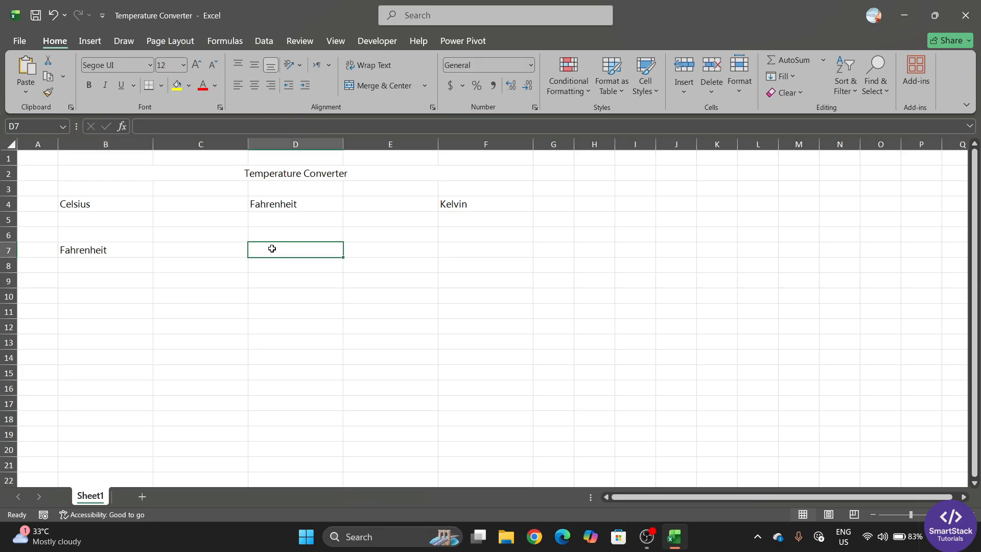
pyautogui.write('=')
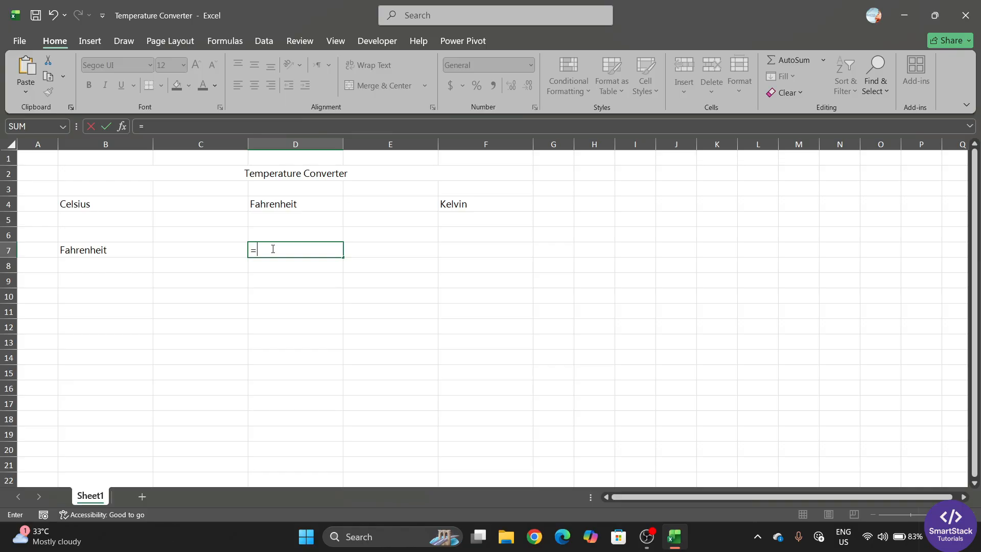
pyautogui.click(106, 206)
pyautogui.press('Return')
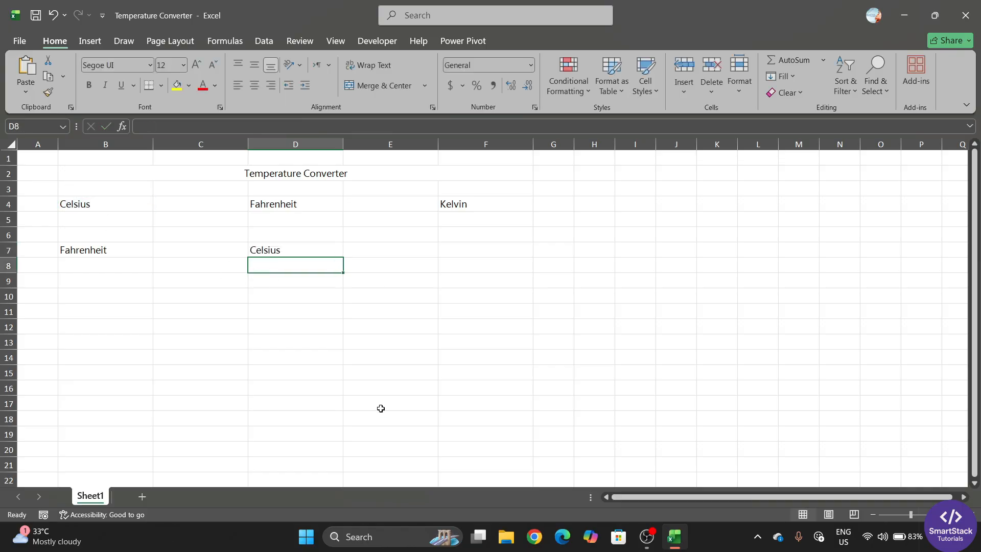
pyautogui.click(458, 251)
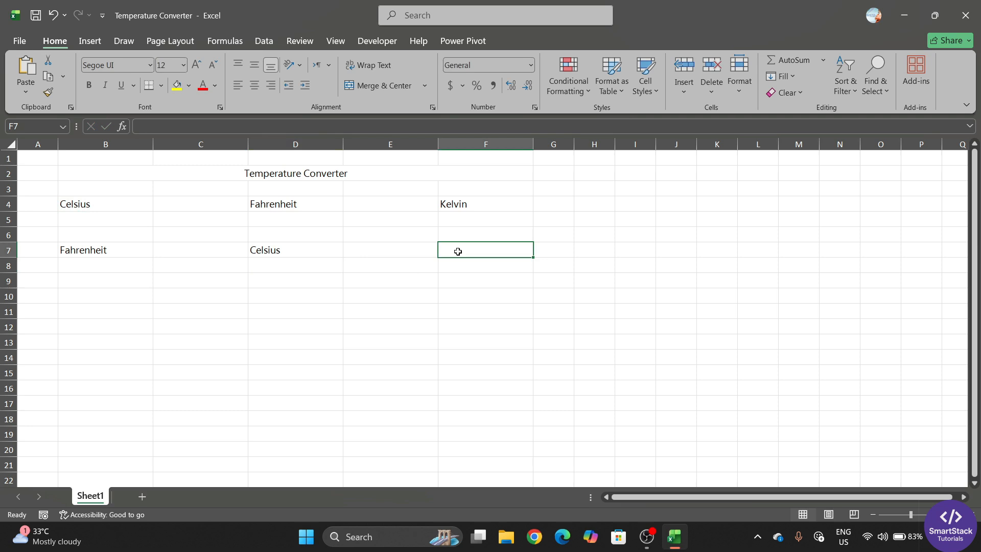
pyautogui.write('=')
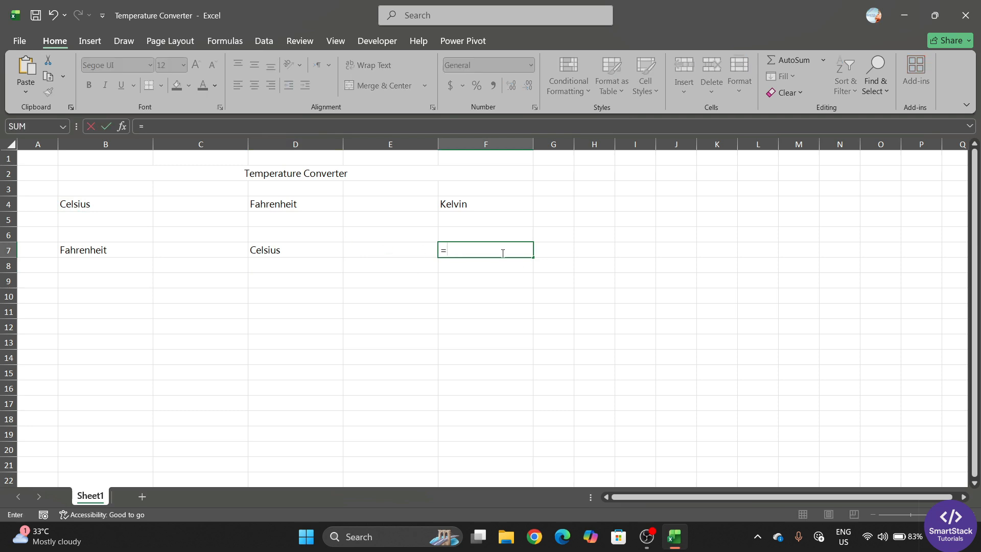
pyautogui.click(476, 206)
pyautogui.press('Return')
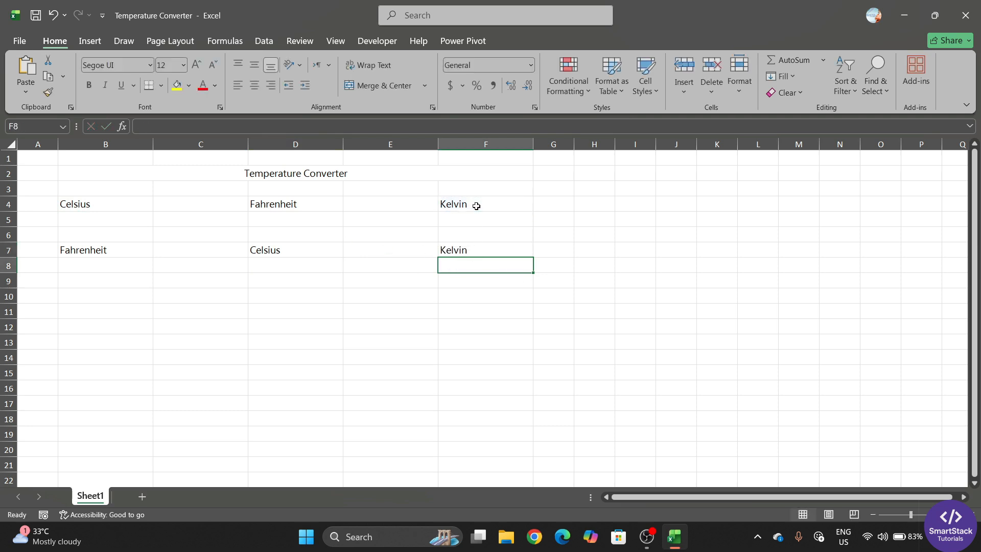
# Link row 10 to the headers: B10 =F4, D10 =B4, F10 =D4 (Kelvin, Celsius, Fahrenheit)
pyautogui.click(85, 265)
pyautogui.moveTo(85, 265); pyautogui.dragTo(530, 286)
pyautogui.click(109, 296)
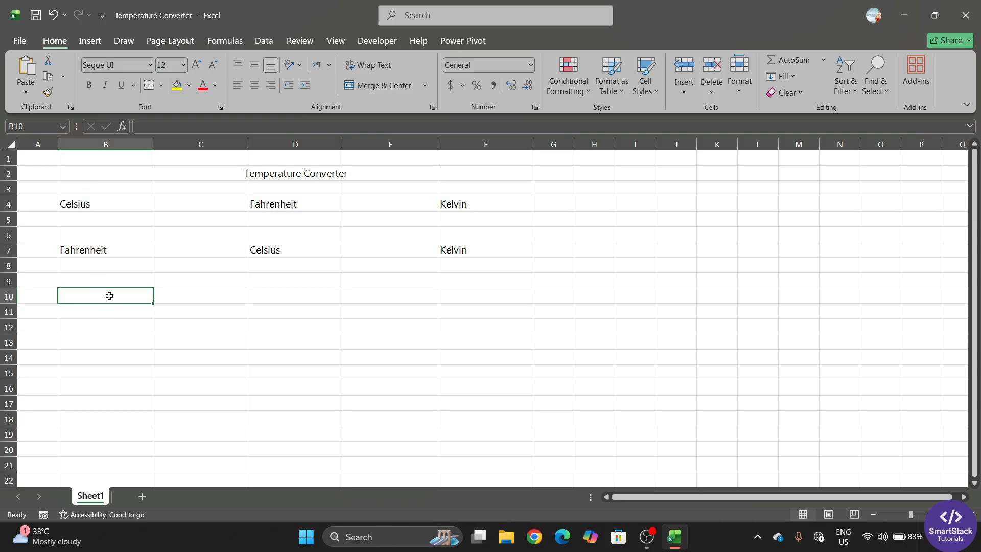
pyautogui.write('=')
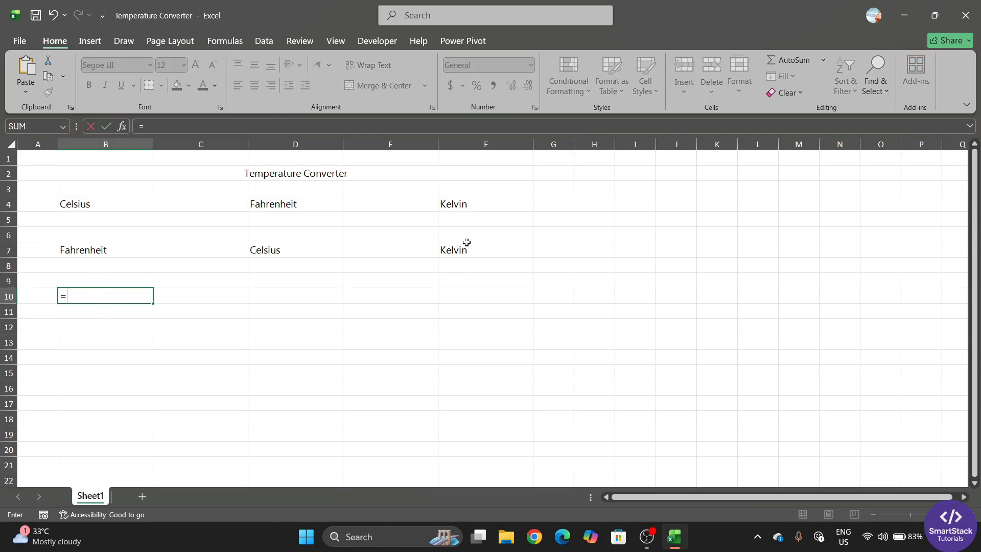
pyautogui.click(454, 204)
pyautogui.press('Return')
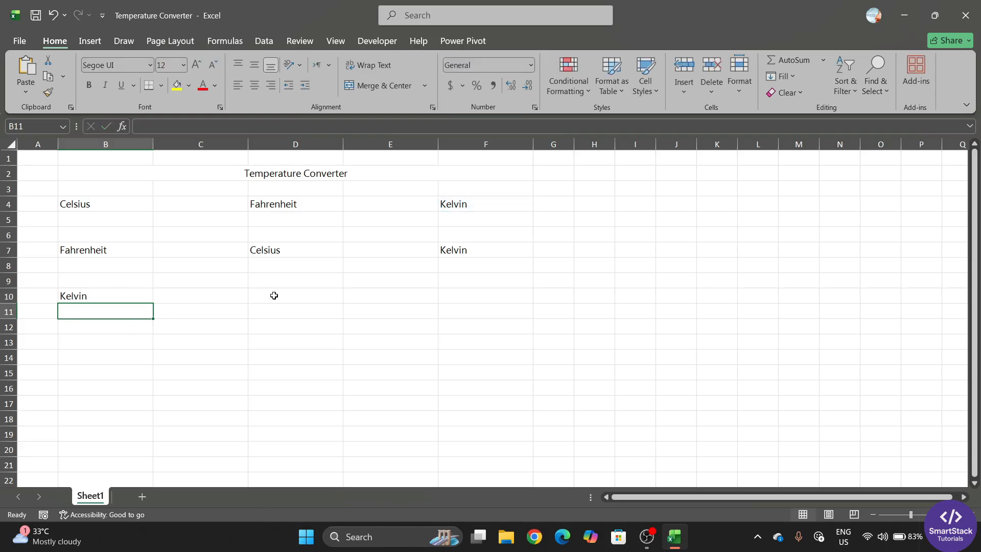
pyautogui.click(185, 292)
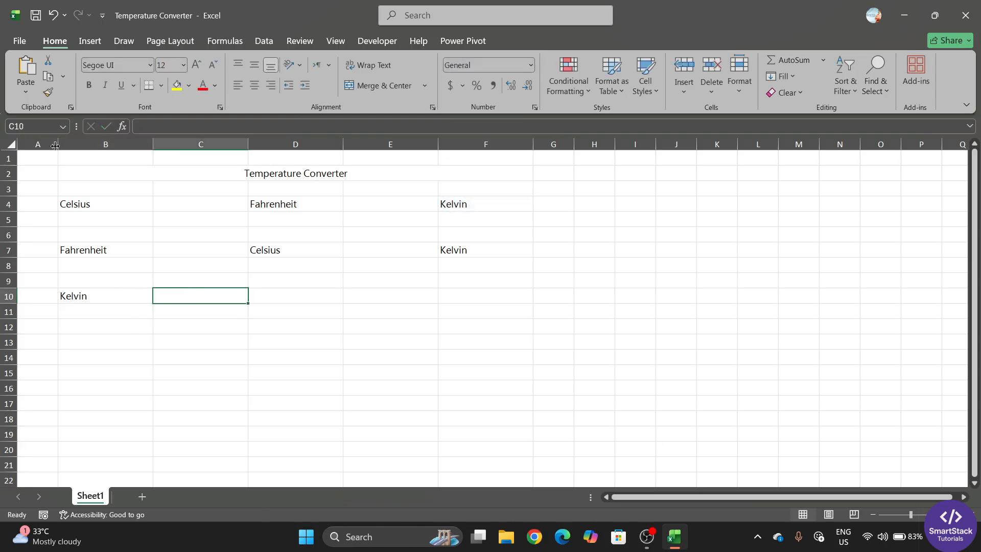
pyautogui.click(290, 296)
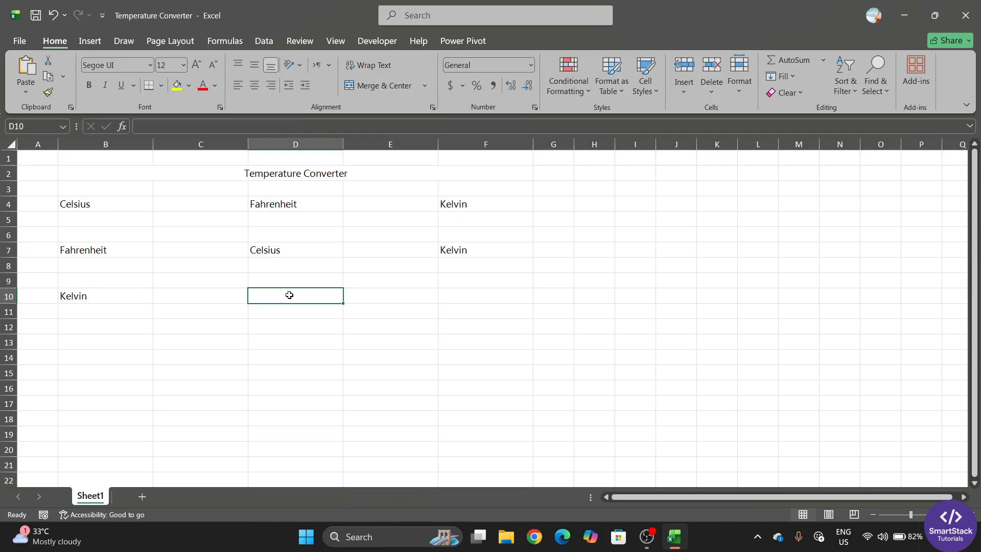
pyautogui.write('=')
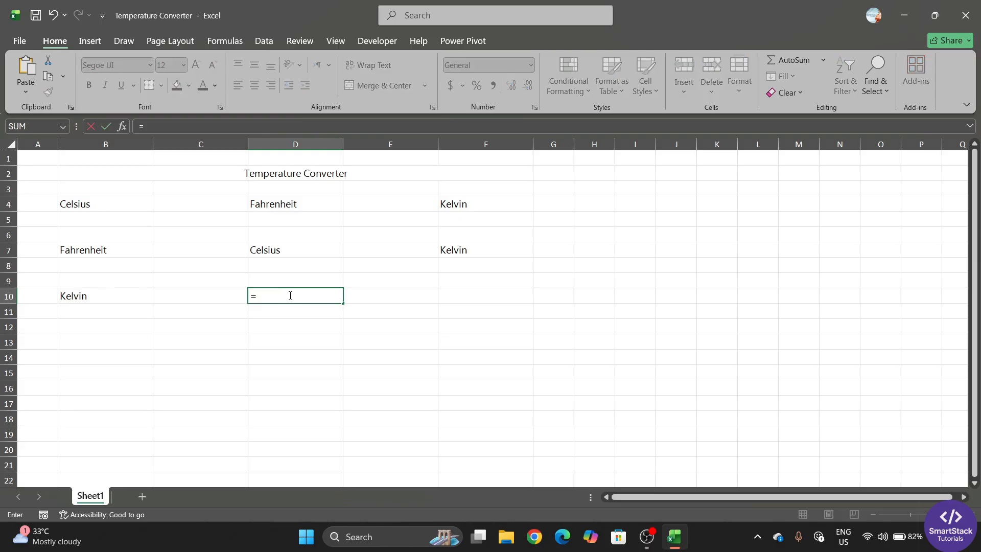
pyautogui.click(116, 203)
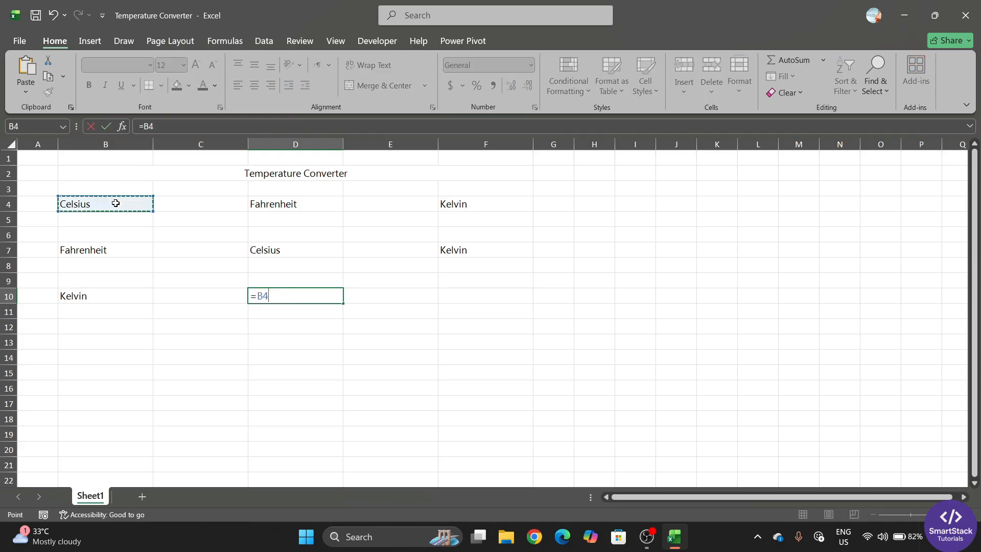
pyautogui.press('Return')
pyautogui.click(457, 297)
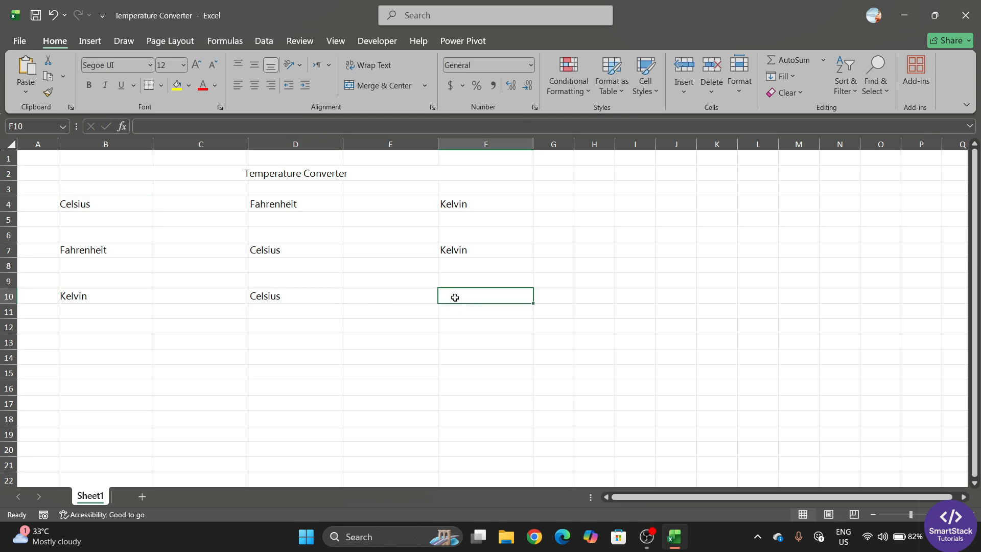
pyautogui.write('=')
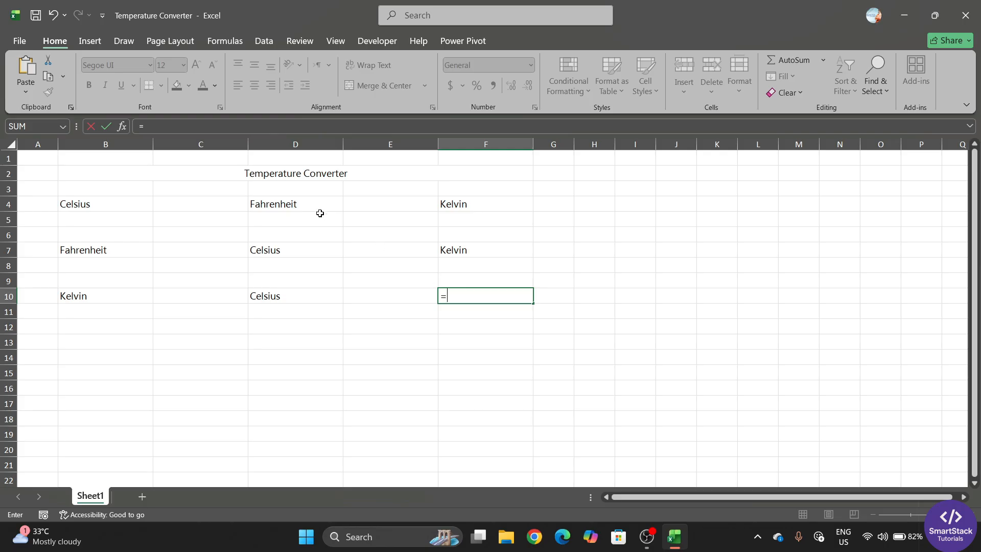
pyautogui.click(309, 204)
pyautogui.press('Return')
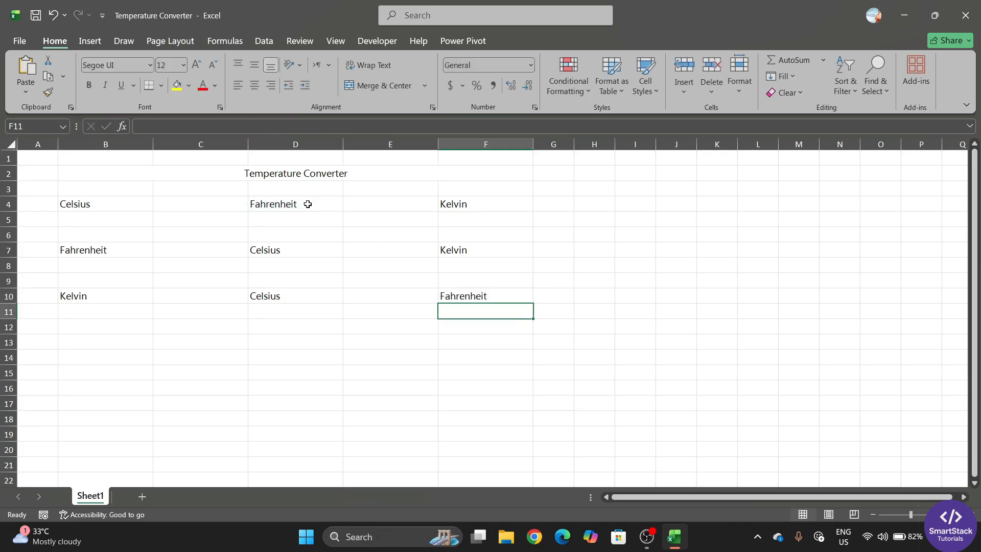
# Check the row 7 formulas, then delete B4 and undo to test the linked labels
pyautogui.click(118, 246)
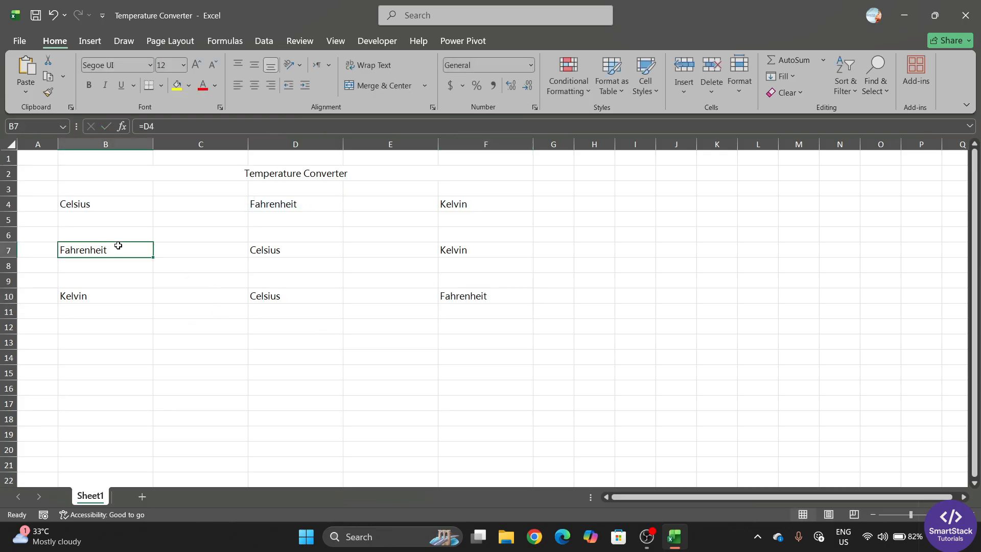
pyautogui.click(272, 251)
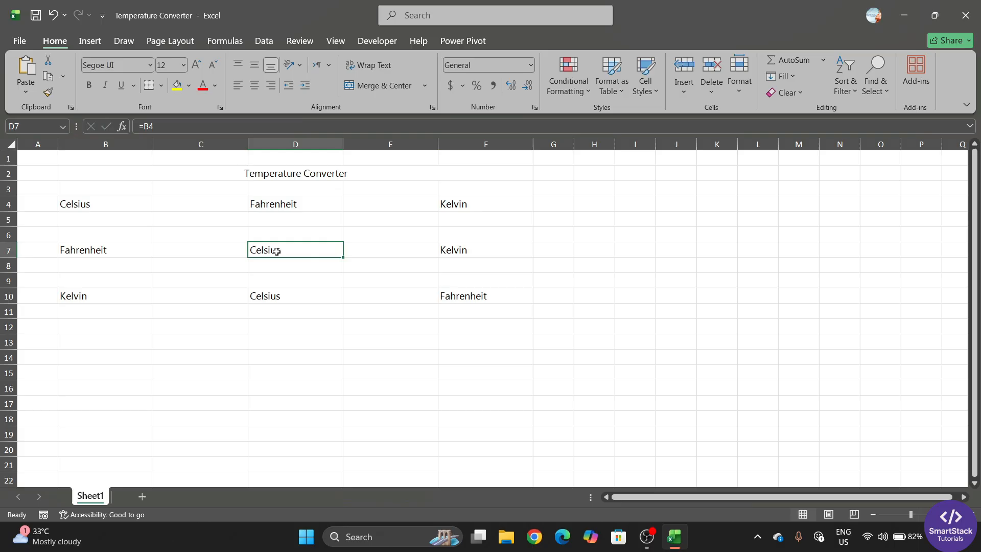
pyautogui.click(499, 252)
pyautogui.click(323, 248)
pyautogui.click(109, 207)
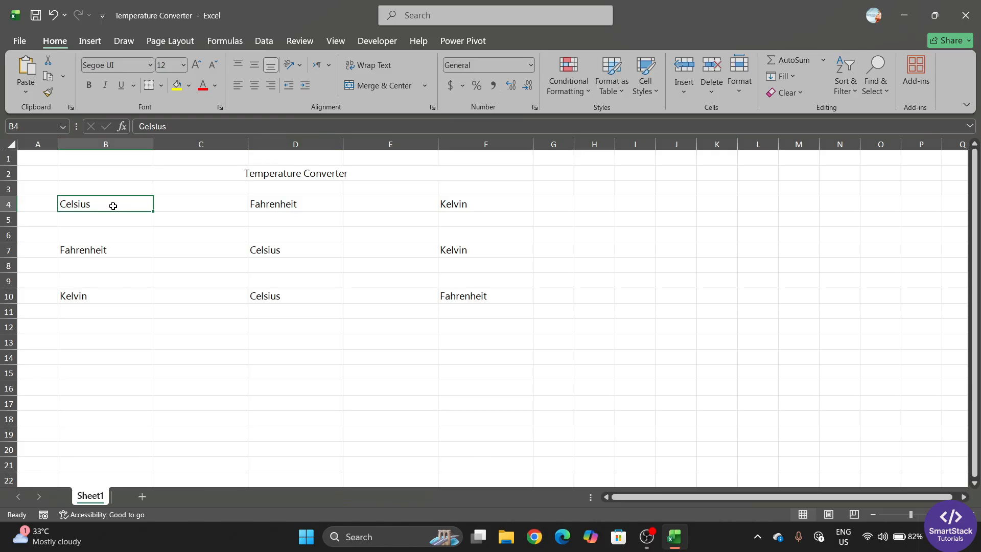
pyautogui.press('Delete')
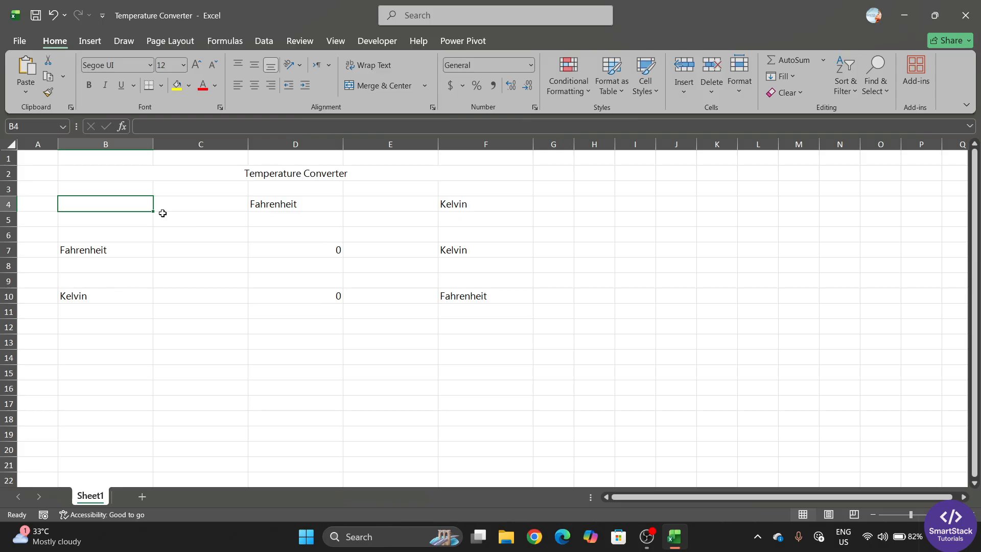
pyautogui.hotkey('ctrl', 'z')
pyautogui.click(105, 256)
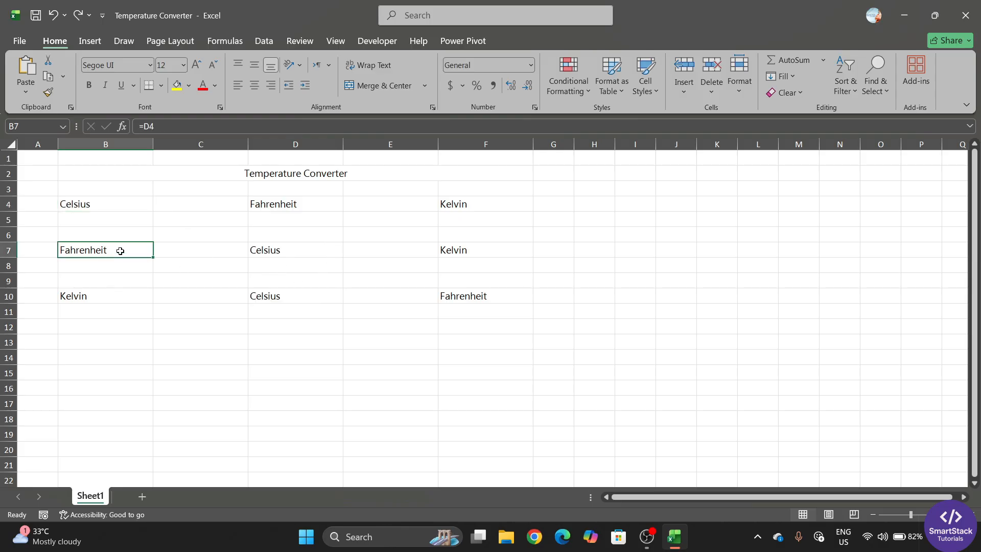
# Copy B7:F10 and paste it back as values only
pyautogui.moveTo(118, 251); pyautogui.dragTo(492, 292)
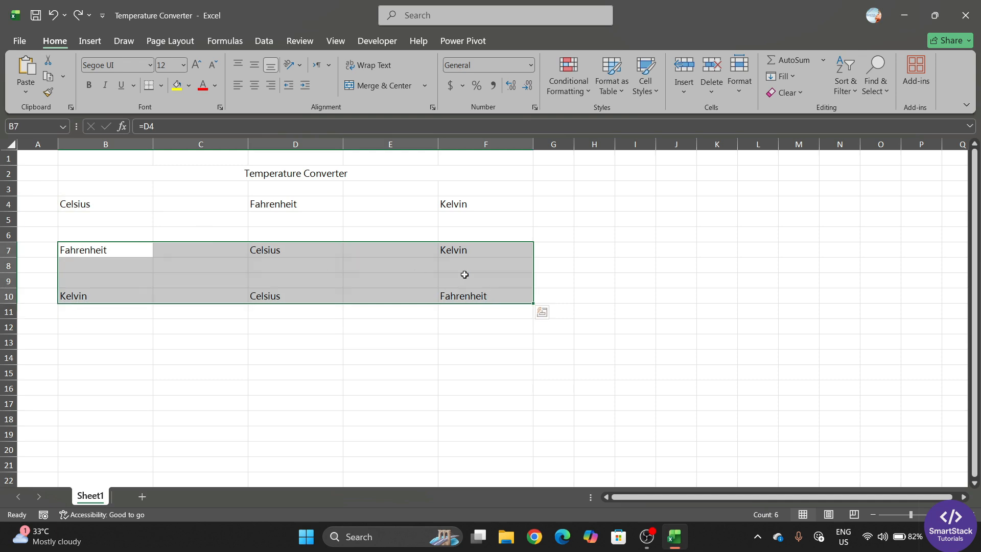
pyautogui.hotkey('ctrl', 'c')
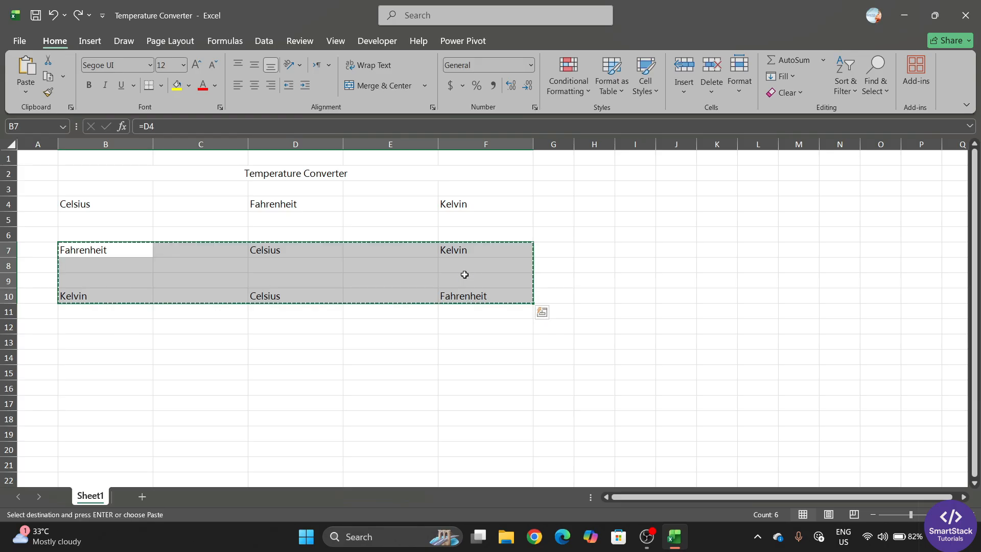
pyautogui.click(25, 93)
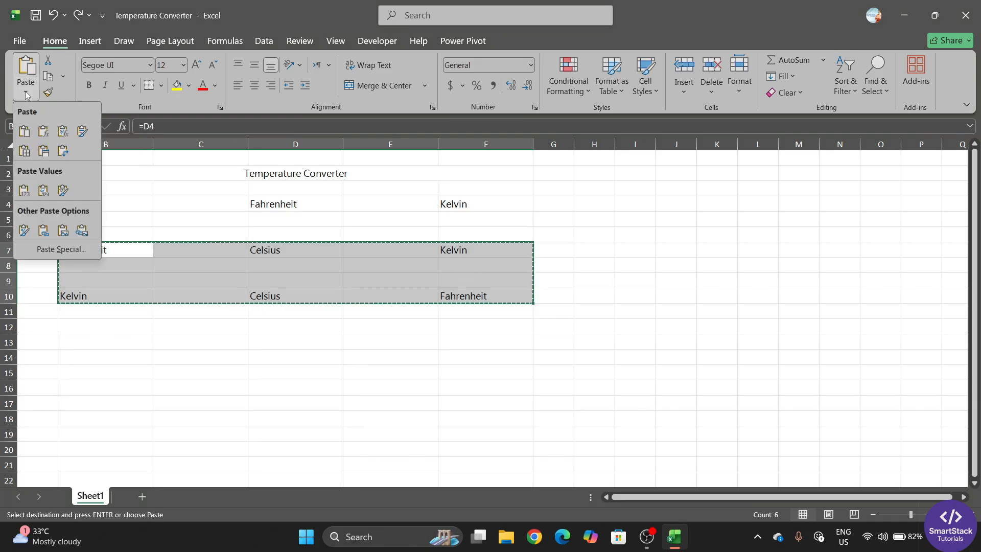
pyautogui.click(25, 191)
pyautogui.click(320, 424)
pyautogui.press('Escape')
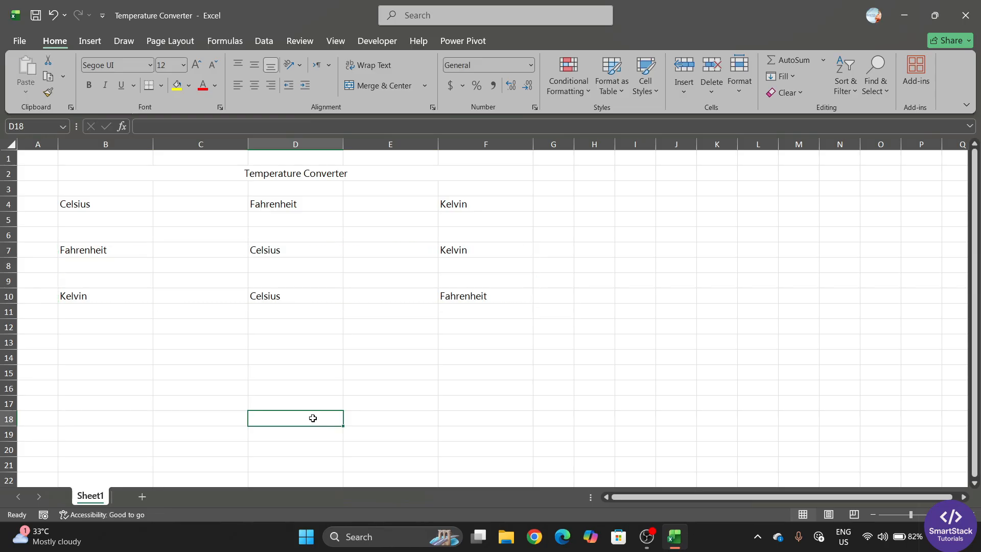
pyautogui.click(96, 252)
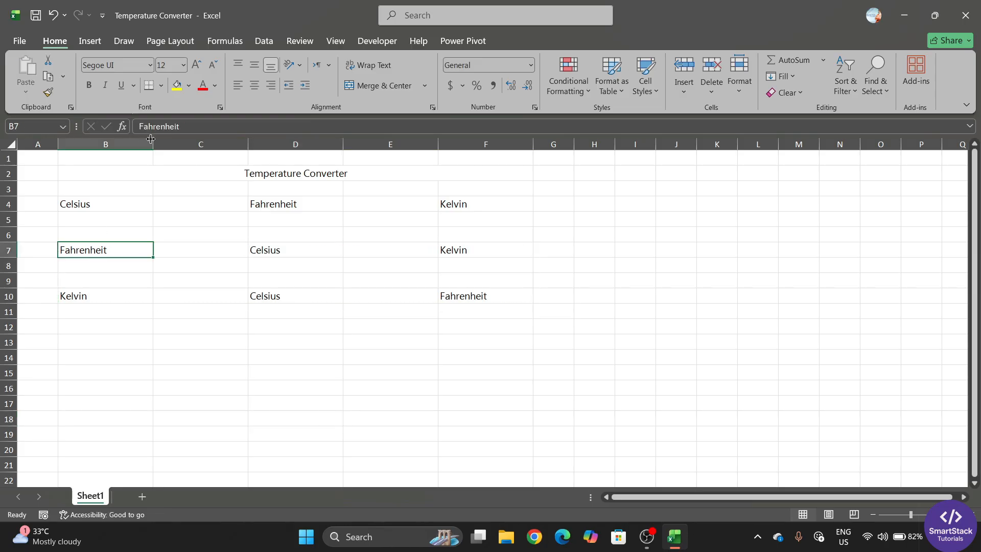
# Delete B4 and undo to confirm the labels no longer change
pyautogui.click(102, 202)
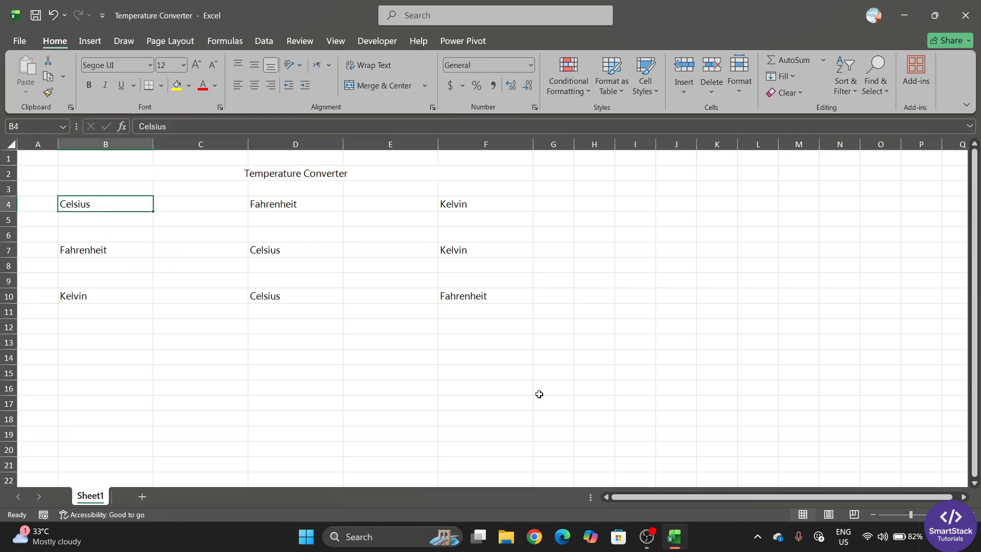
pyautogui.press('Delete')
pyautogui.hotkey('ctrl', 'z')
pyautogui.click(214, 357)
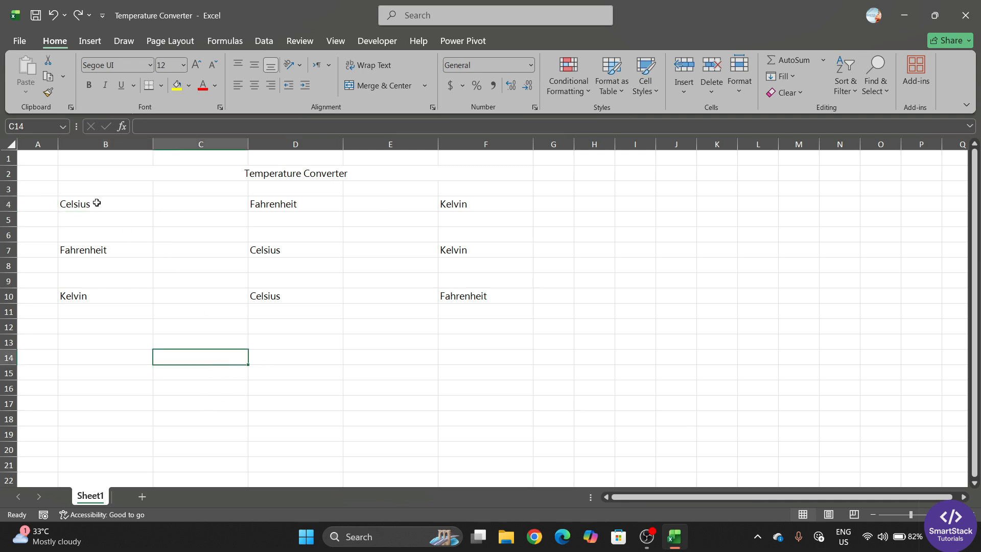
pyautogui.moveTo(94, 203); pyautogui.dragTo(95, 217)
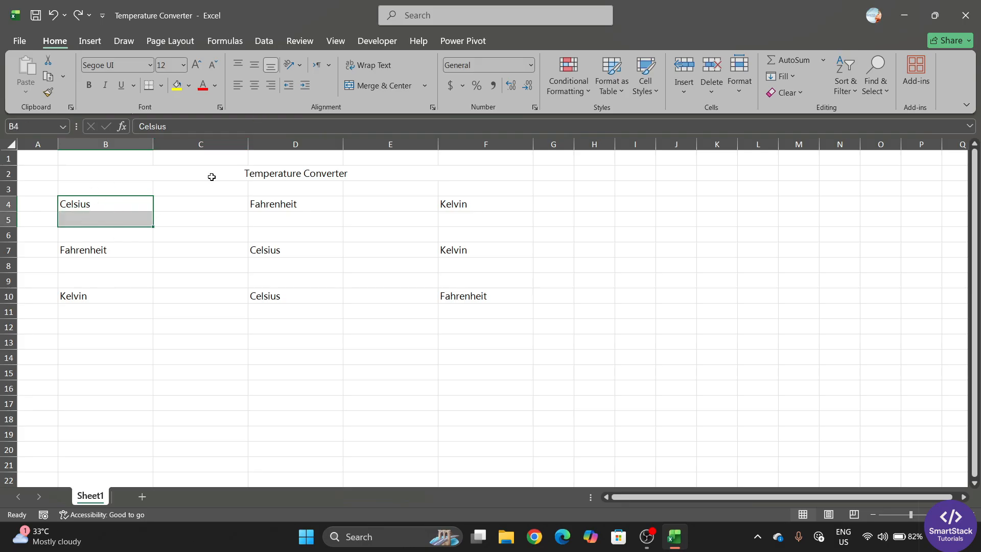
# Make the Temperature Converter title bold and increase it to size 20
pyautogui.click(340, 173)
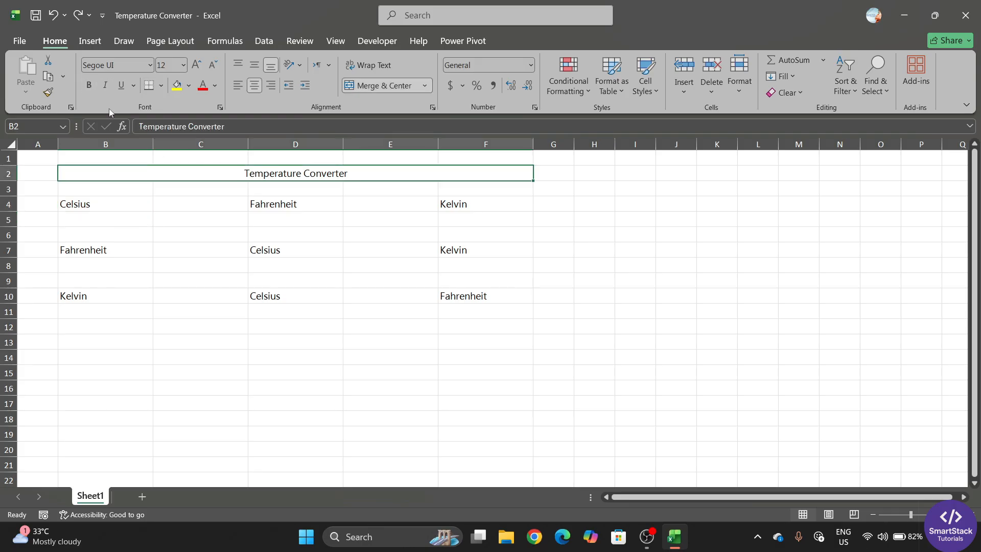
pyautogui.click(89, 85)
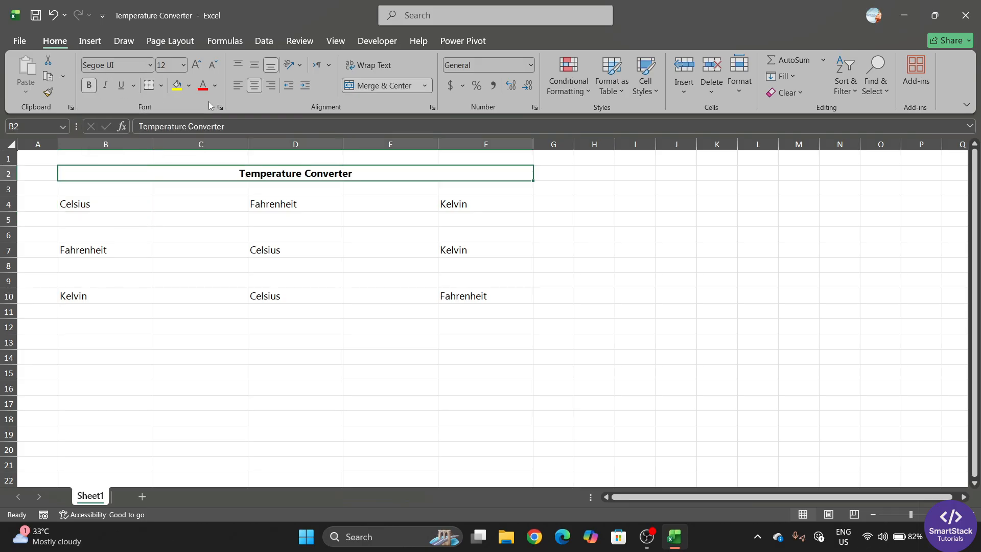
pyautogui.click(200, 67)
pyautogui.click(199, 67)
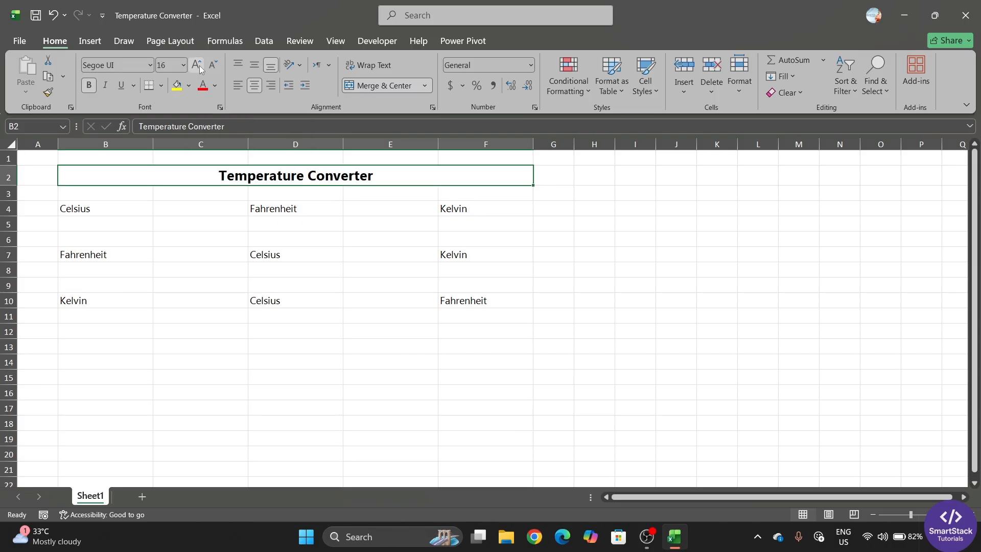
pyautogui.click(199, 68)
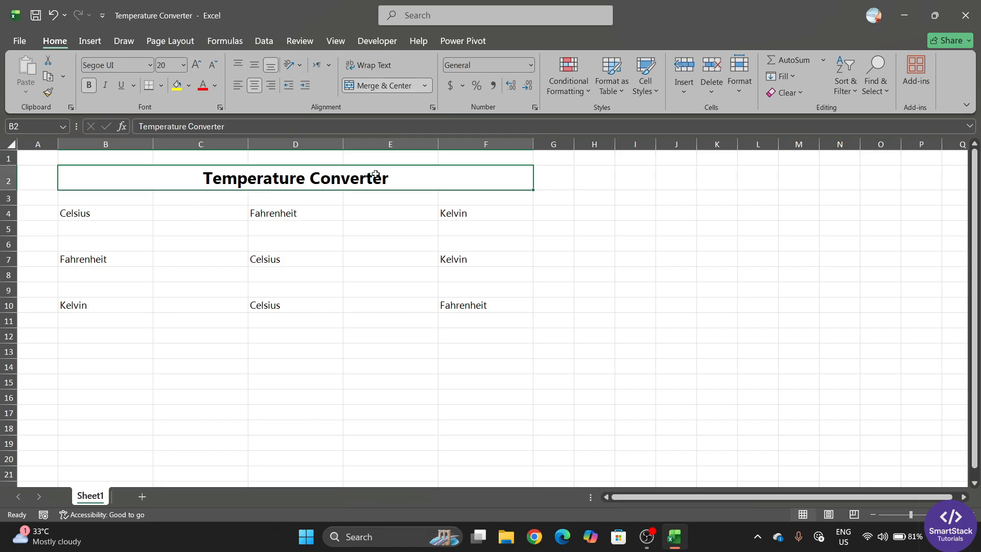
pyautogui.click(315, 209)
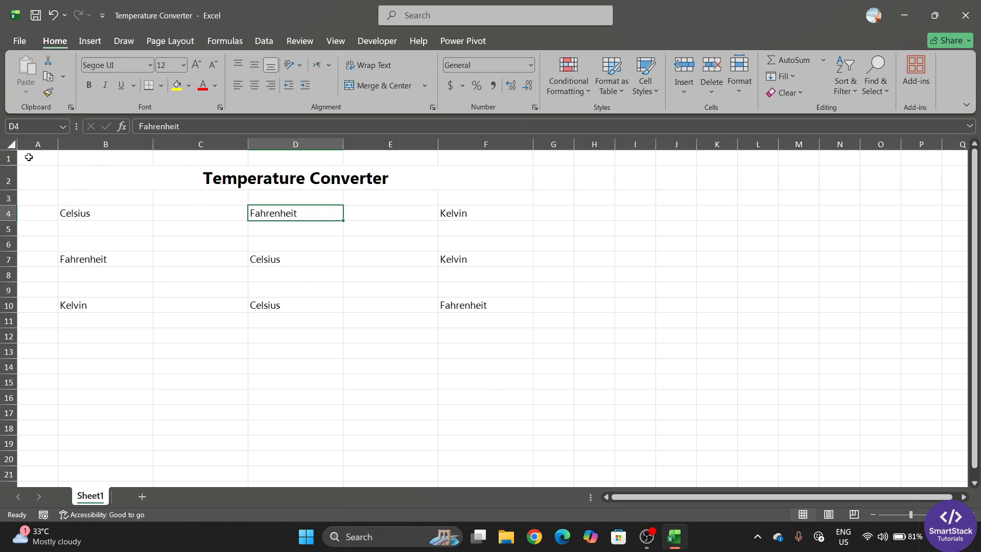
# Fill A1:G12 with Light Gray, Background 2
pyautogui.moveTo(28, 158); pyautogui.dragTo(470, 343)
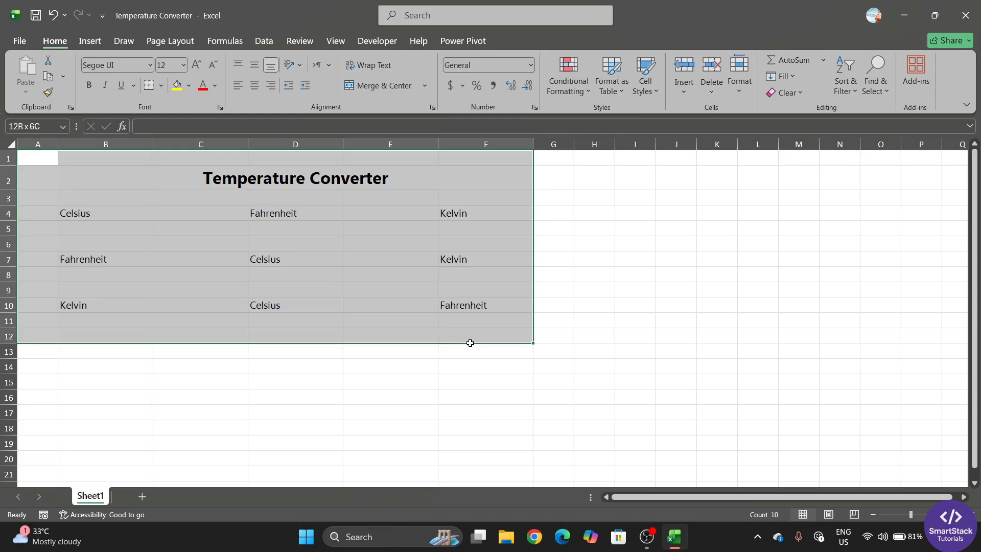
pyautogui.moveTo(470, 343); pyautogui.dragTo(540, 335)
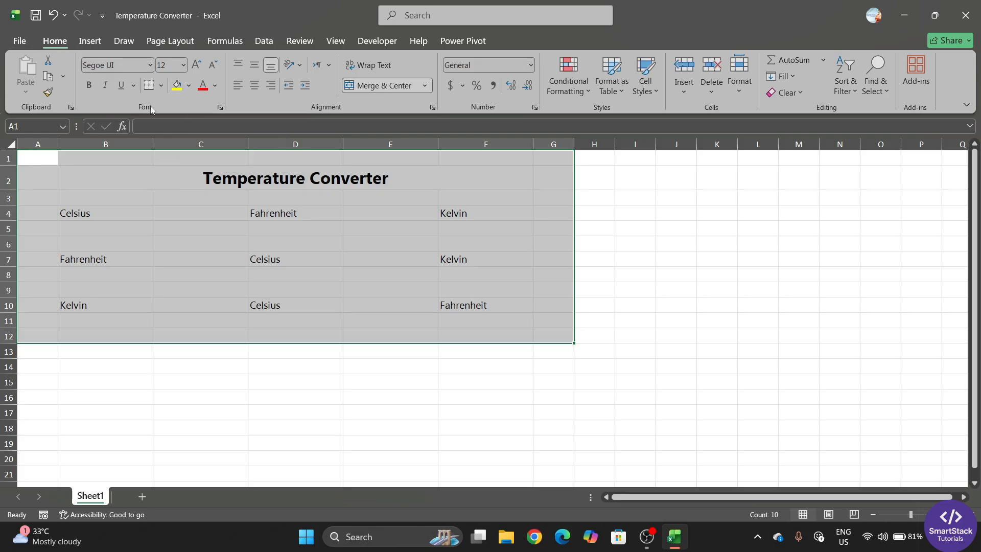
pyautogui.click(189, 90)
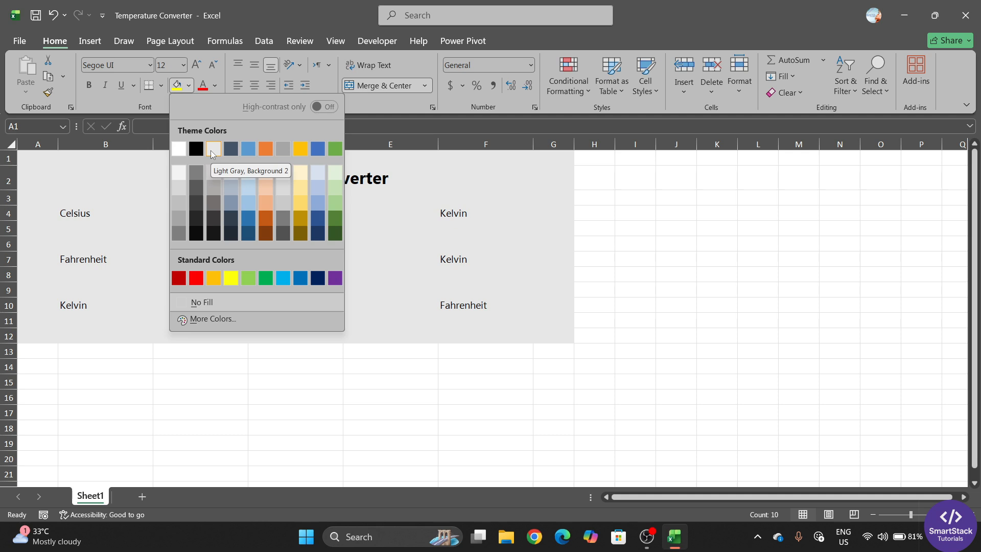
pyautogui.click(213, 151)
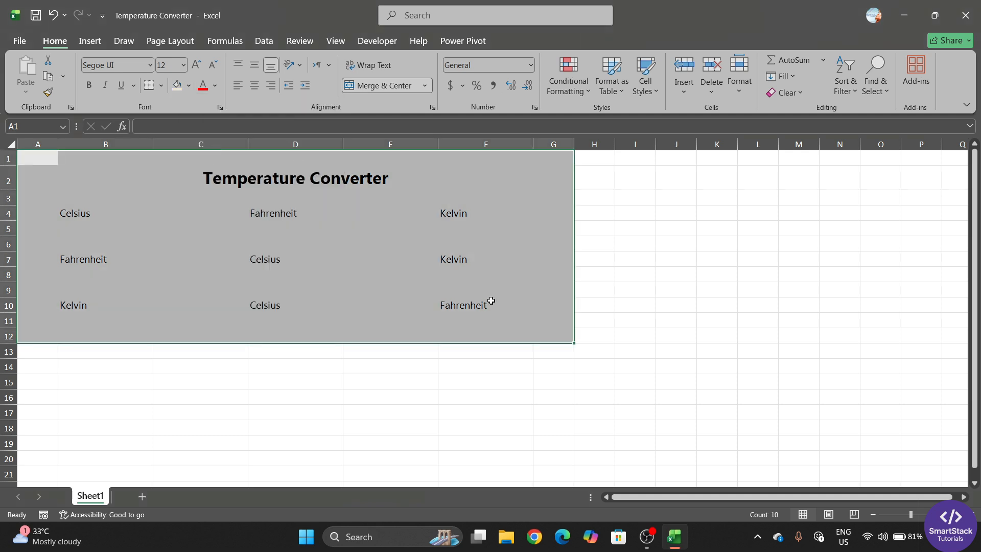
# Give the merged title cell B2 a Dark Blue fill and White font colour
pyautogui.click(295, 378)
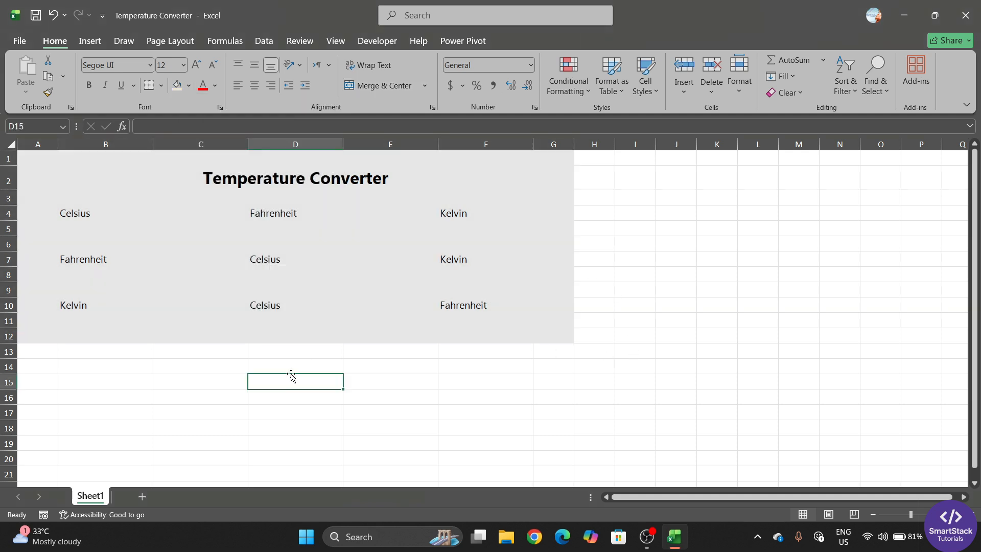
pyautogui.click(238, 176)
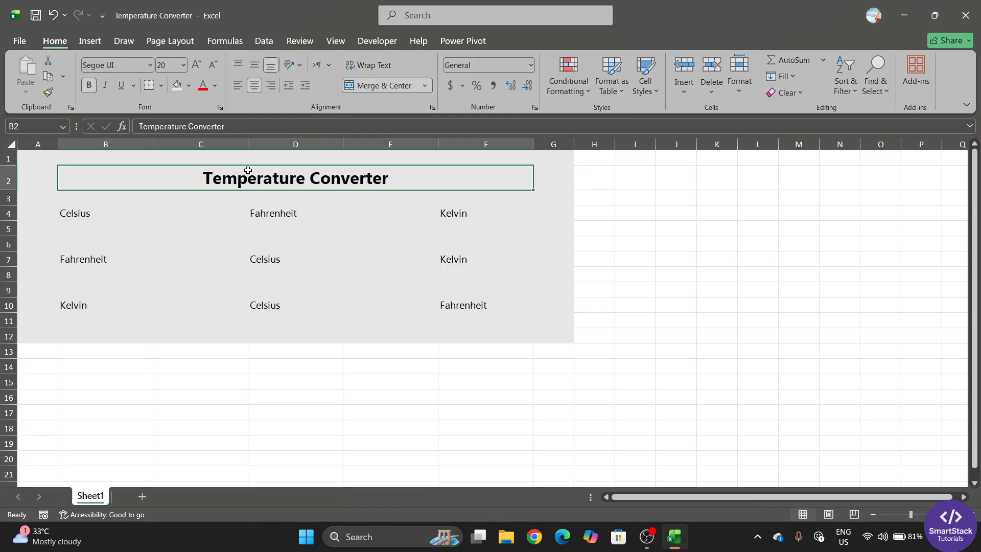
pyautogui.click(189, 85)
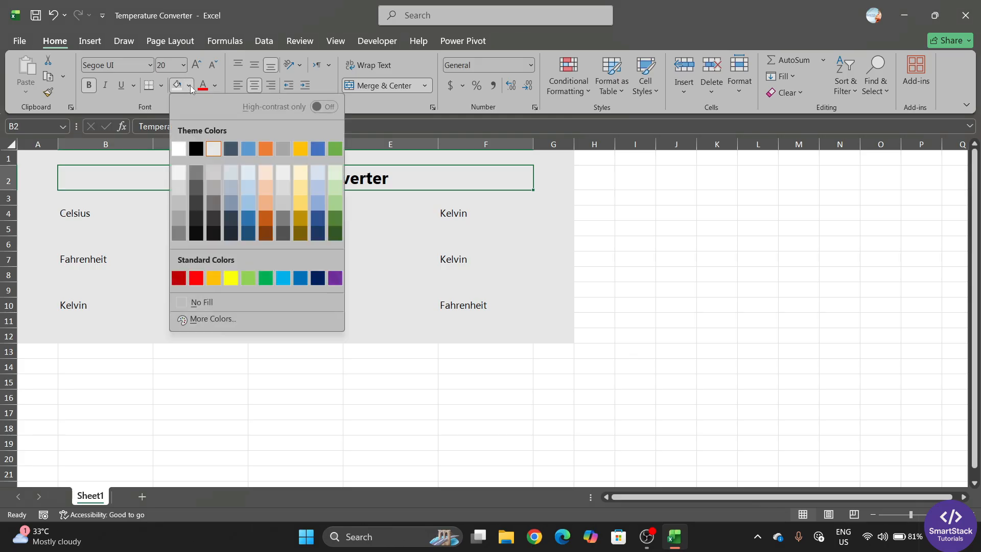
pyautogui.click(318, 278)
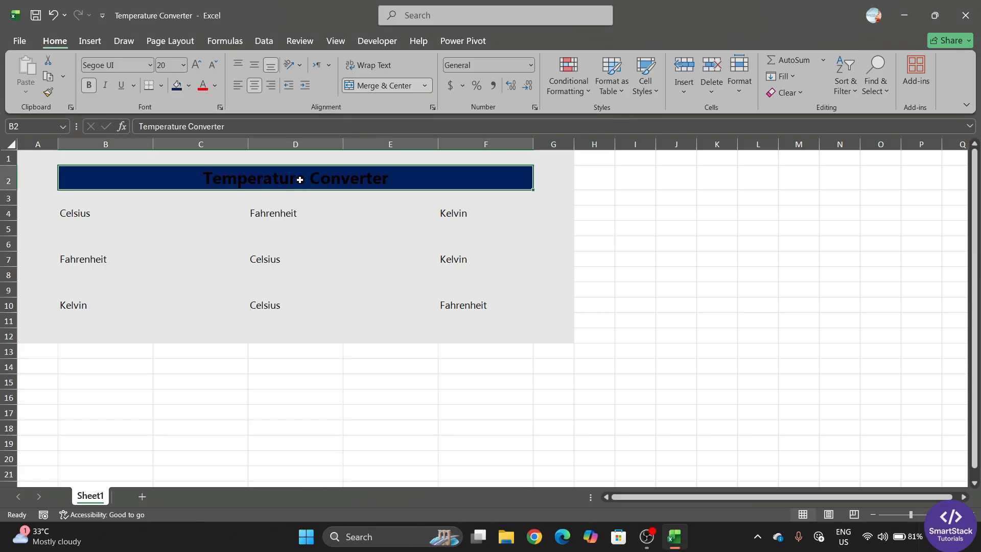
pyautogui.click(215, 85)
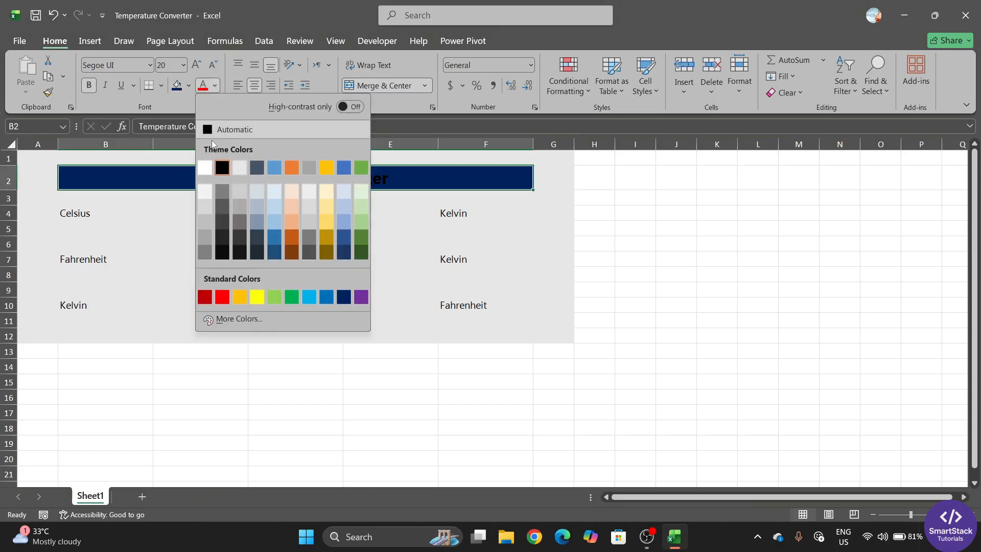
pyautogui.click(205, 169)
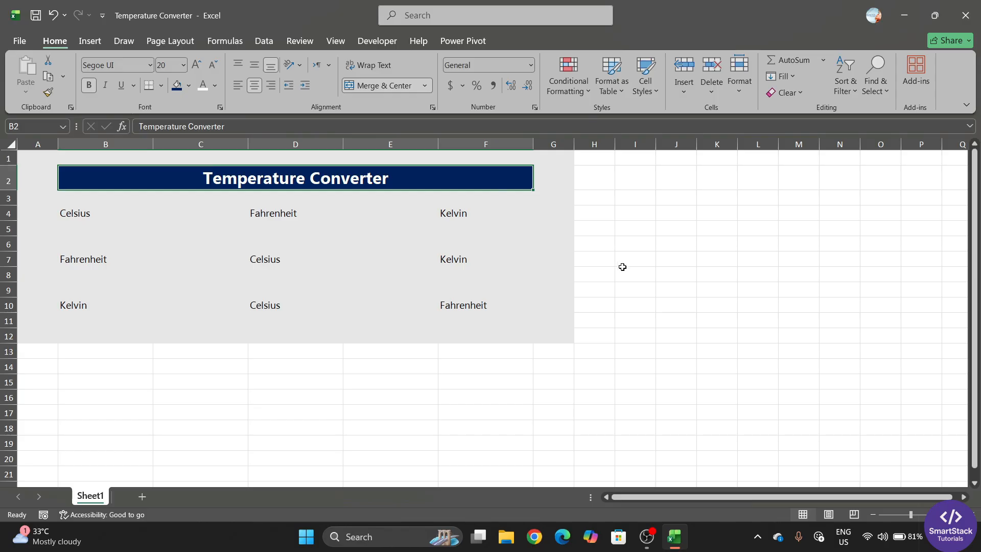
pyautogui.click(642, 273)
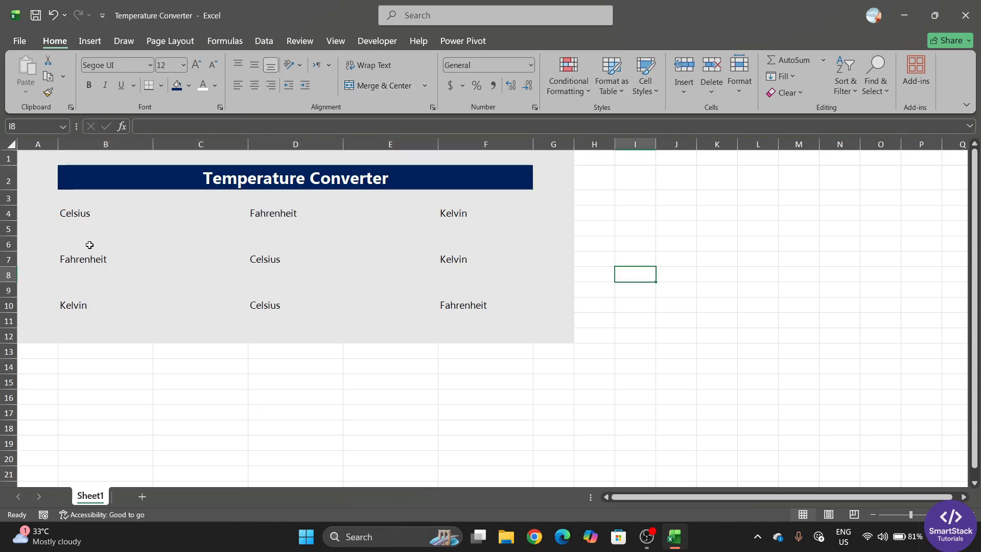
# Apply All Borders to the Celsius label and its input cell, B4:B5
pyautogui.click(92, 213)
pyautogui.moveTo(92, 213)
pyautogui.mouseDown()
pyautogui.moveTo(94, 223)
pyautogui.moveTo(92, 212)
pyautogui.mouseUp()
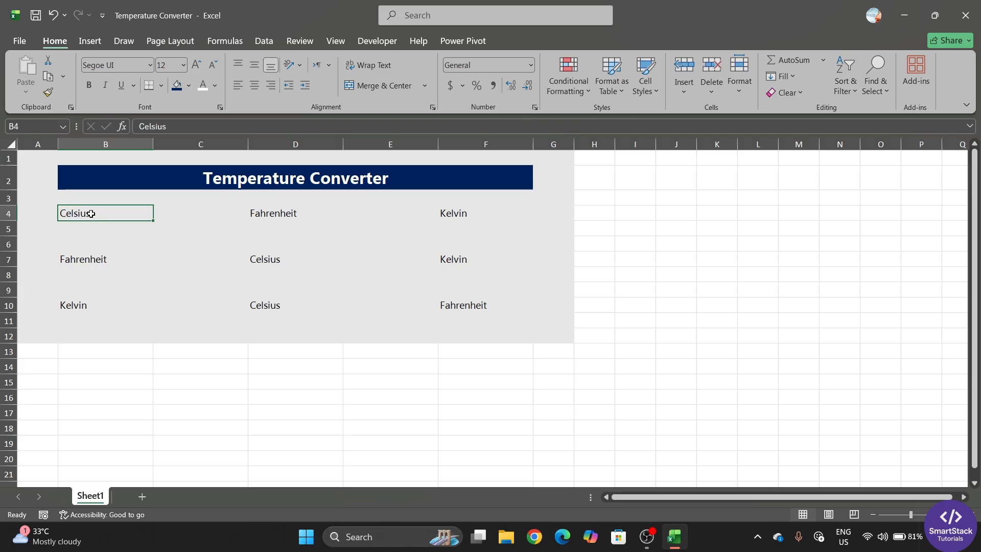
pyautogui.click(284, 214)
pyautogui.click(449, 220)
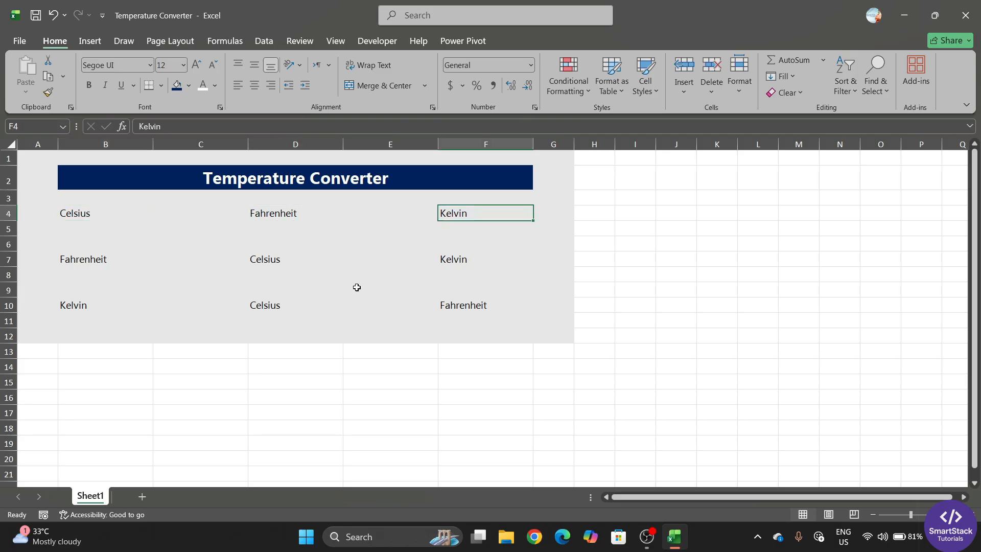
pyautogui.moveTo(96, 212); pyautogui.dragTo(95, 223)
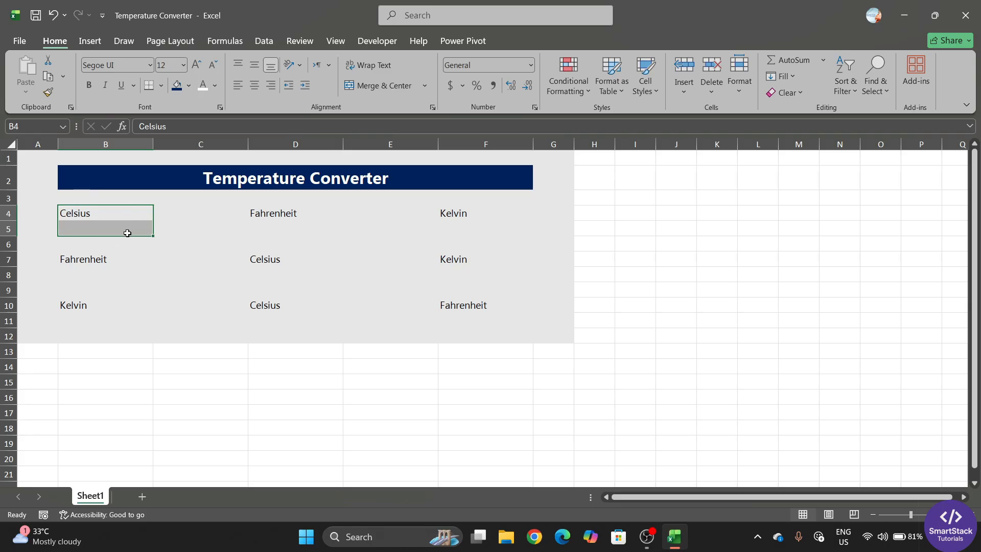
pyautogui.click(161, 86)
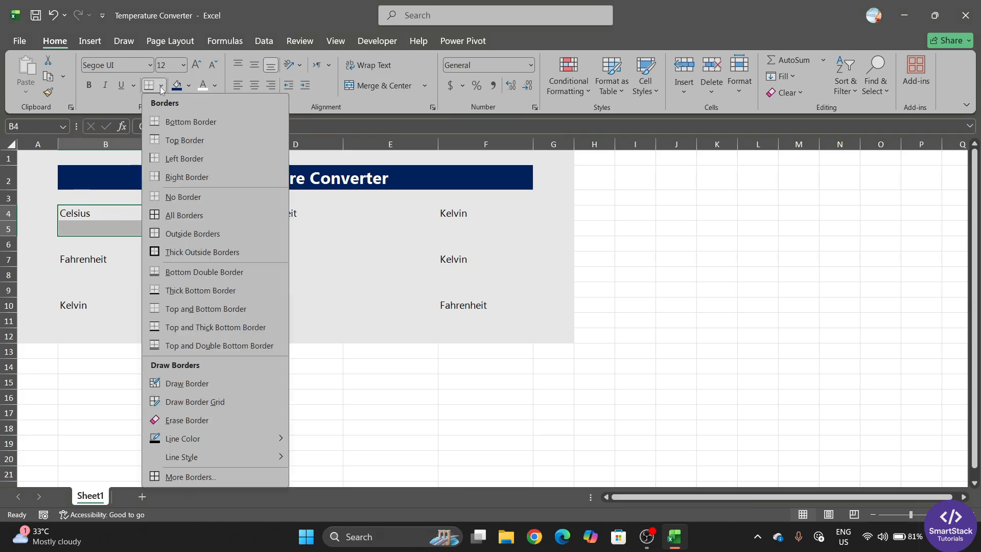
pyautogui.click(98, 102)
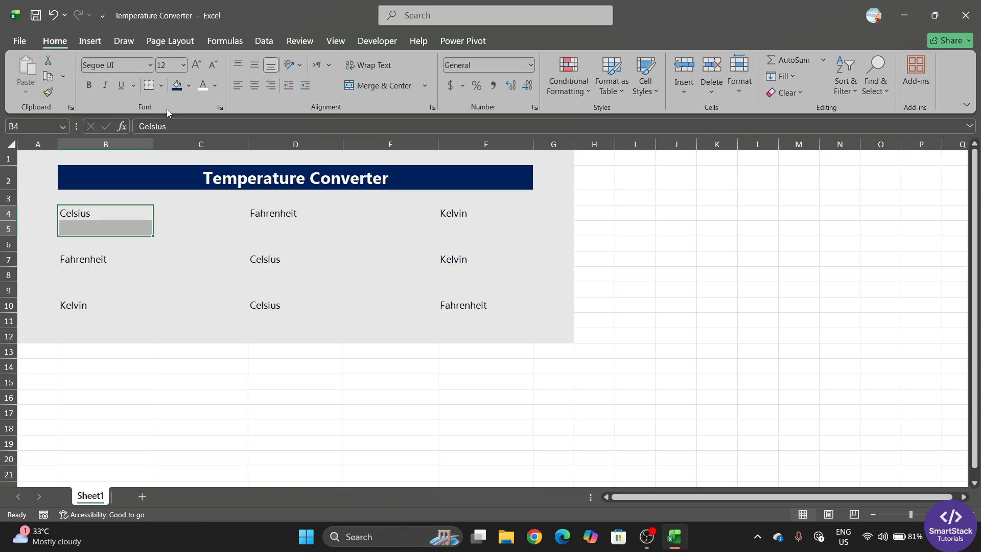
pyautogui.click(161, 87)
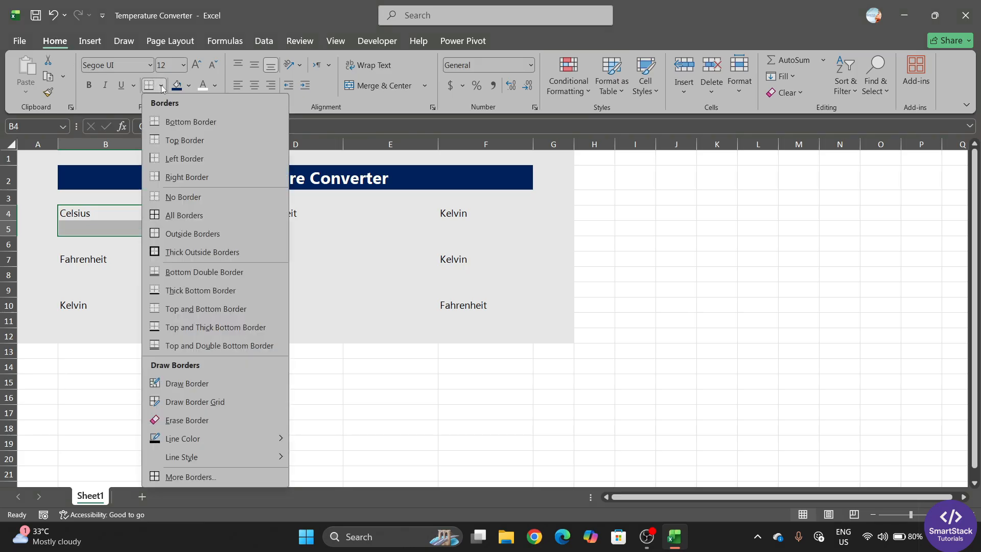
pyautogui.click(174, 216)
pyautogui.click(141, 271)
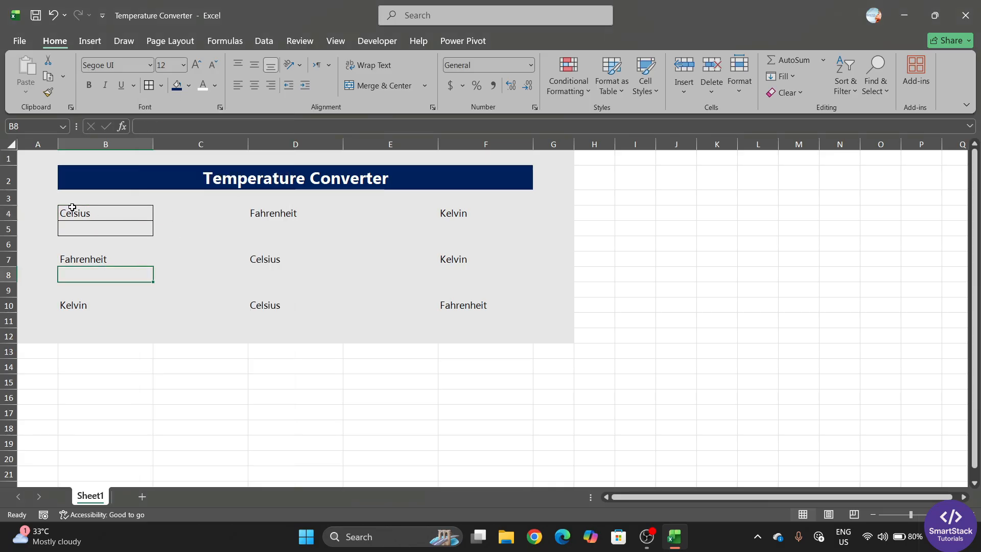
# Reselect B4:B5 and open the More Borders settings in Format Cells
pyautogui.moveTo(110, 212); pyautogui.dragTo(108, 224)
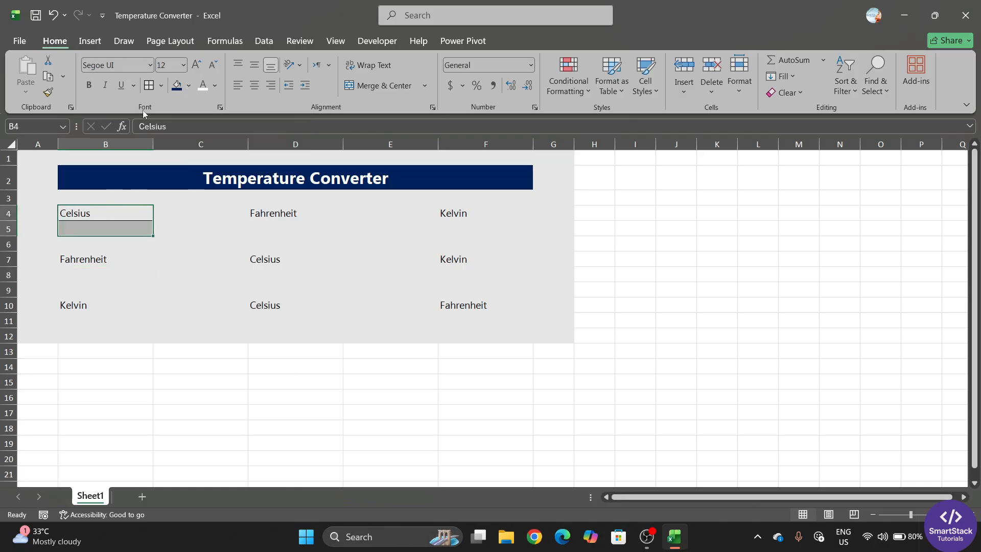
pyautogui.click(189, 85)
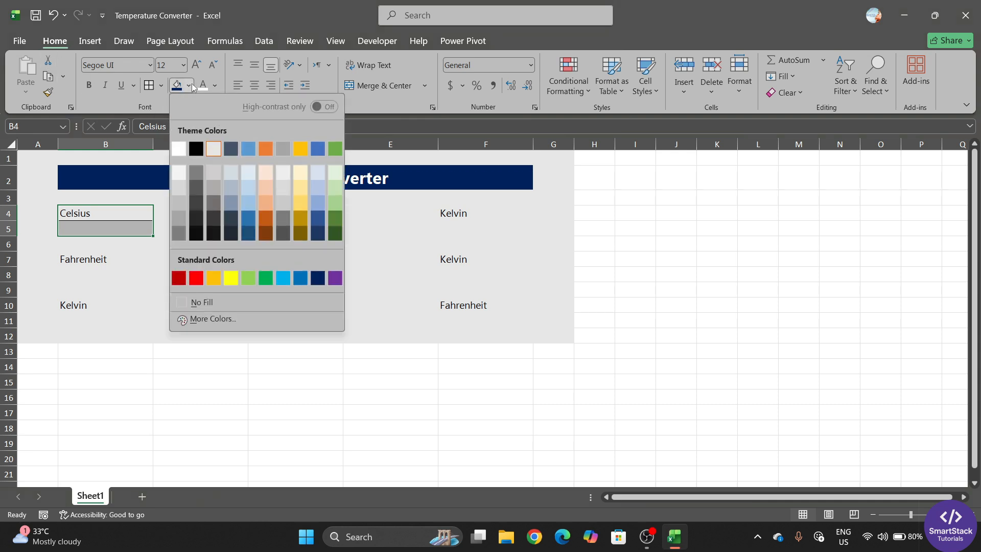
pyautogui.click(161, 85)
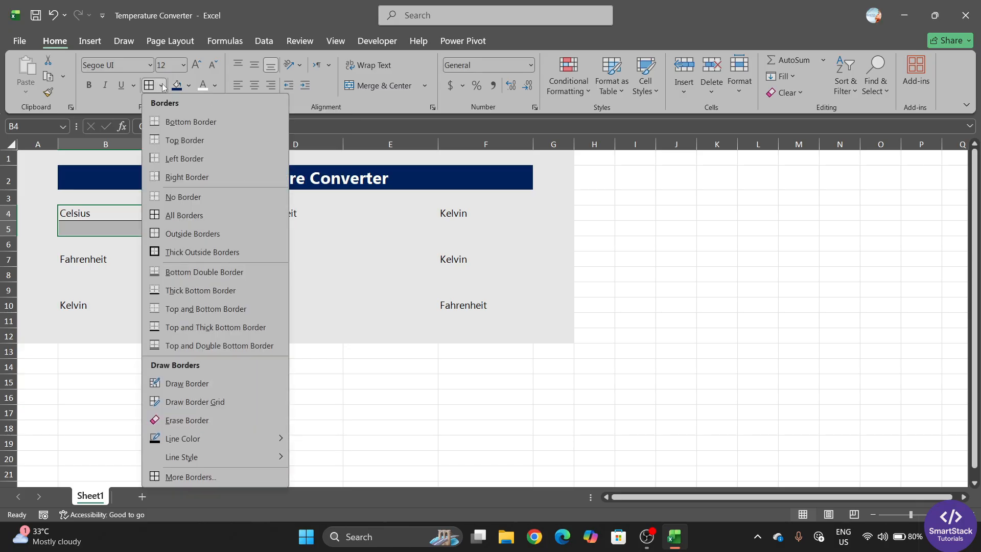
pyautogui.click(195, 477)
# Give the Celsius label and input cell B4:B5 a blue outline and a blue inside dividing line
pyautogui.moveTo(626, 36); pyautogui.dragTo(377, 83)
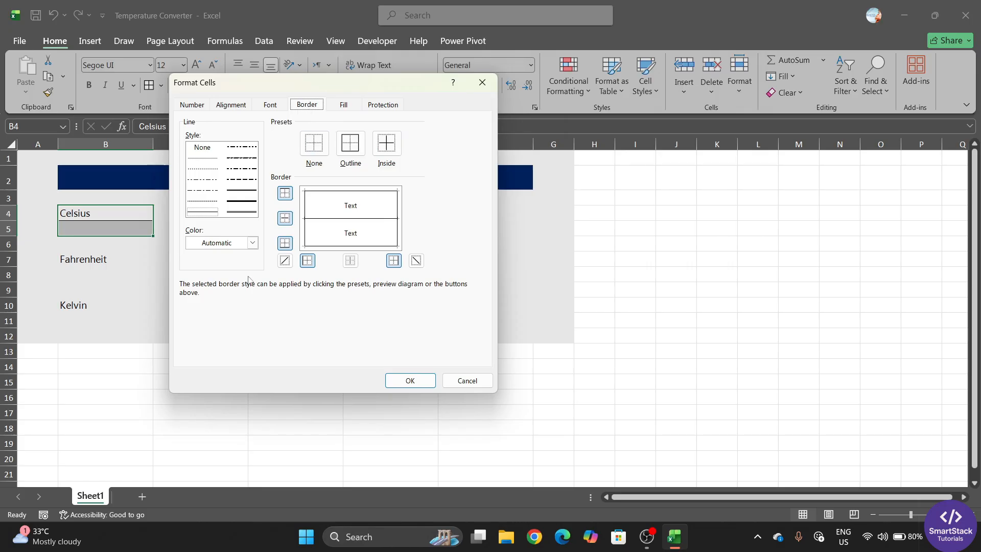
pyautogui.click(253, 244)
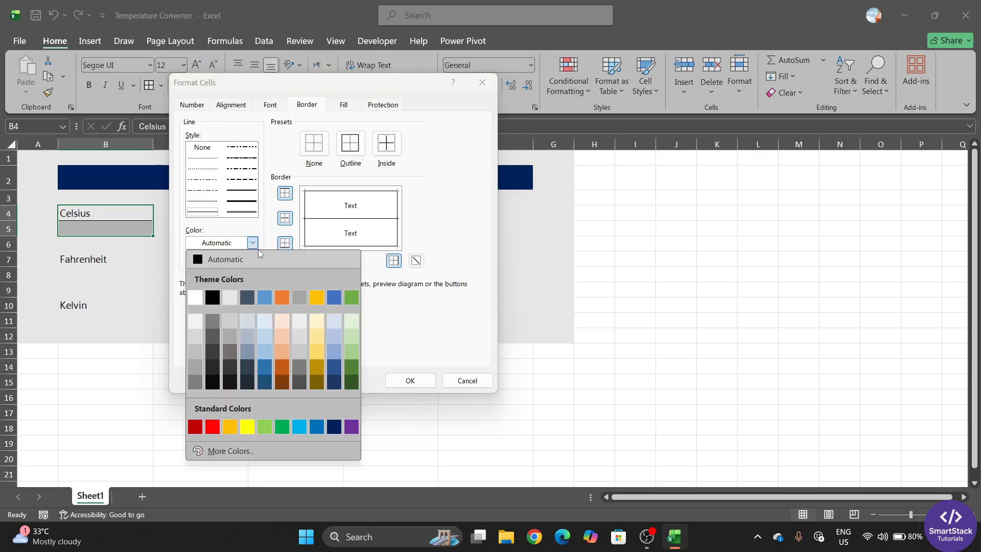
pyautogui.click(268, 258)
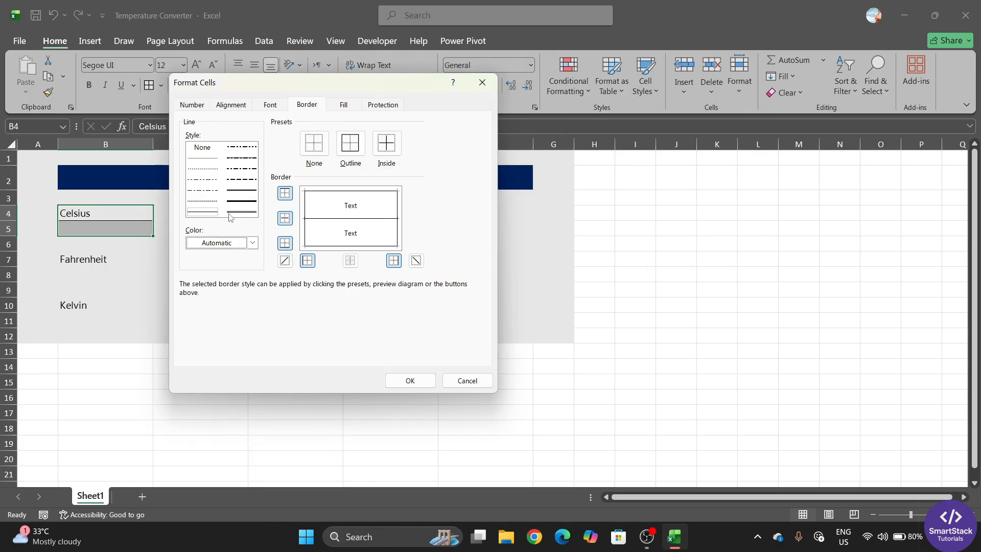
pyautogui.click(253, 243)
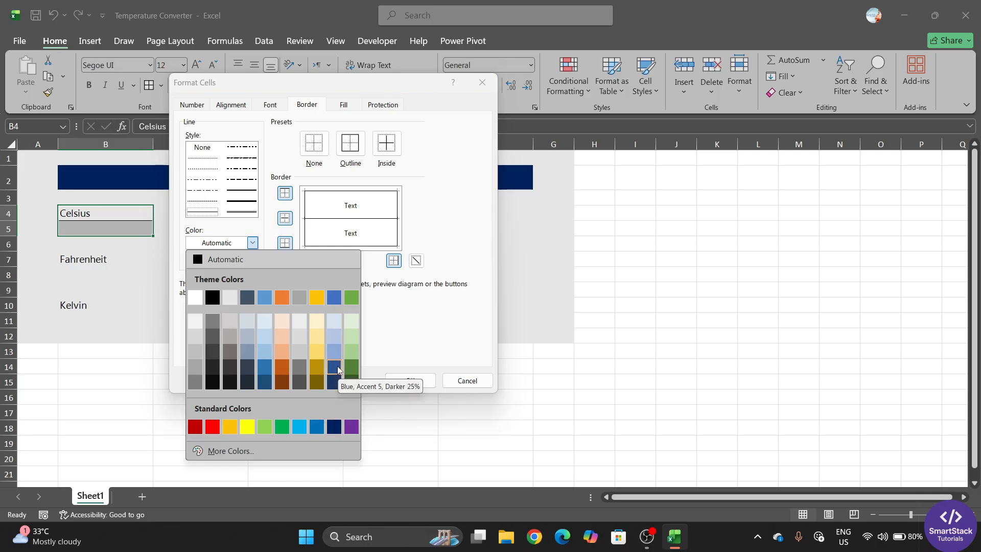
pyautogui.click(335, 295)
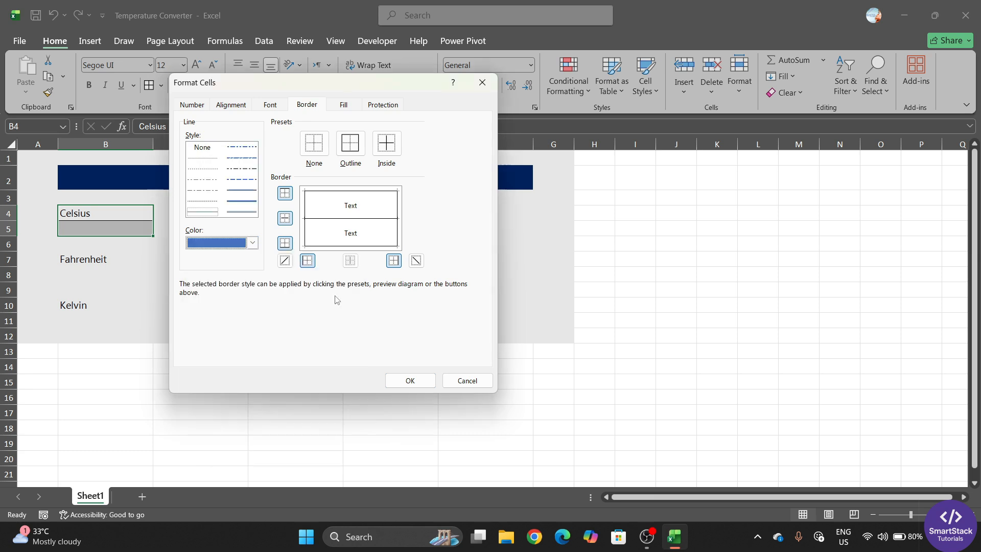
pyautogui.click(351, 143)
pyautogui.click(351, 146)
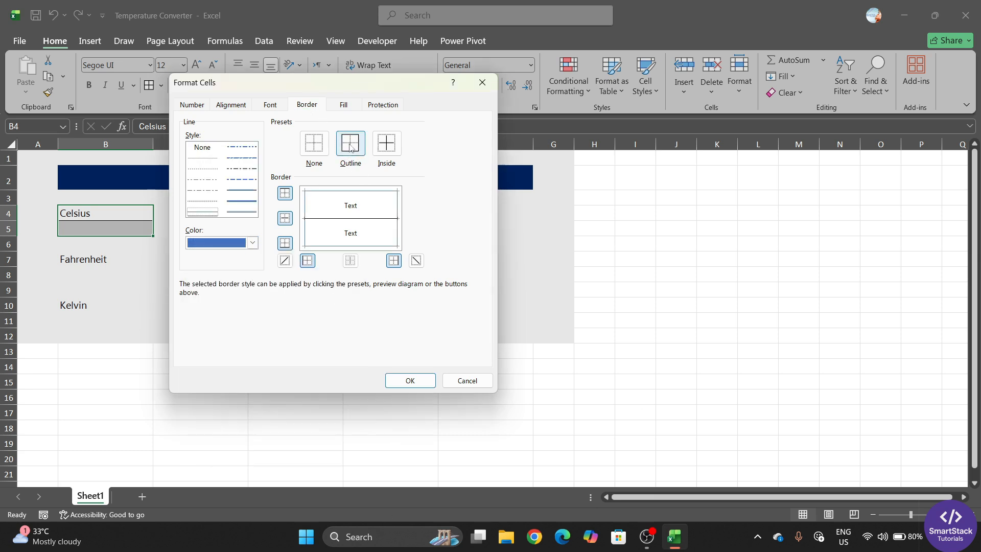
pyautogui.click(387, 145)
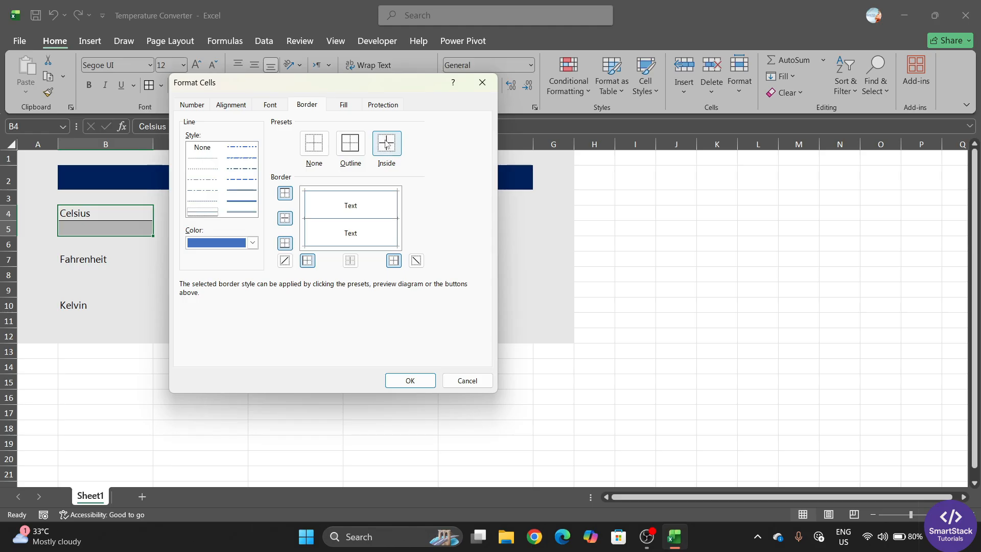
pyautogui.click(409, 380)
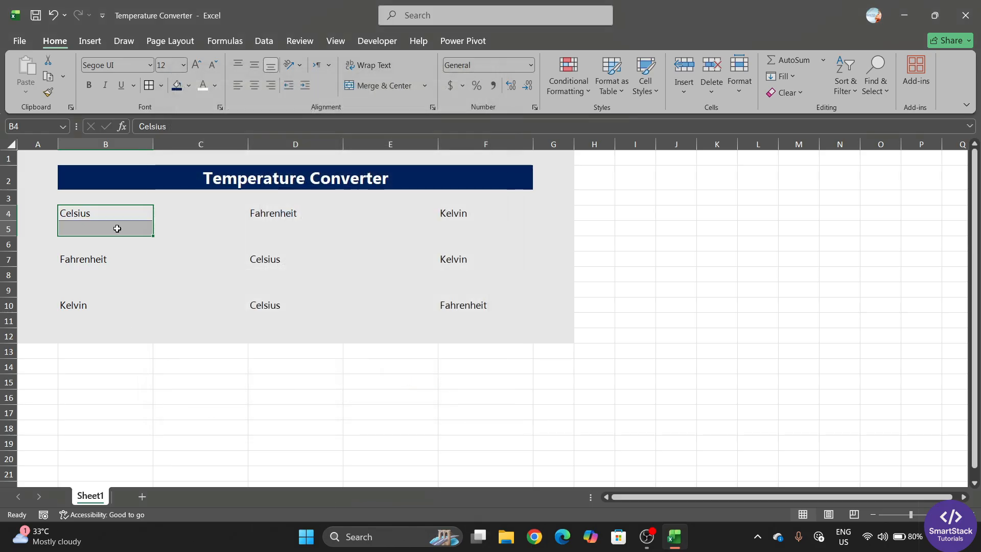
pyautogui.click(137, 321)
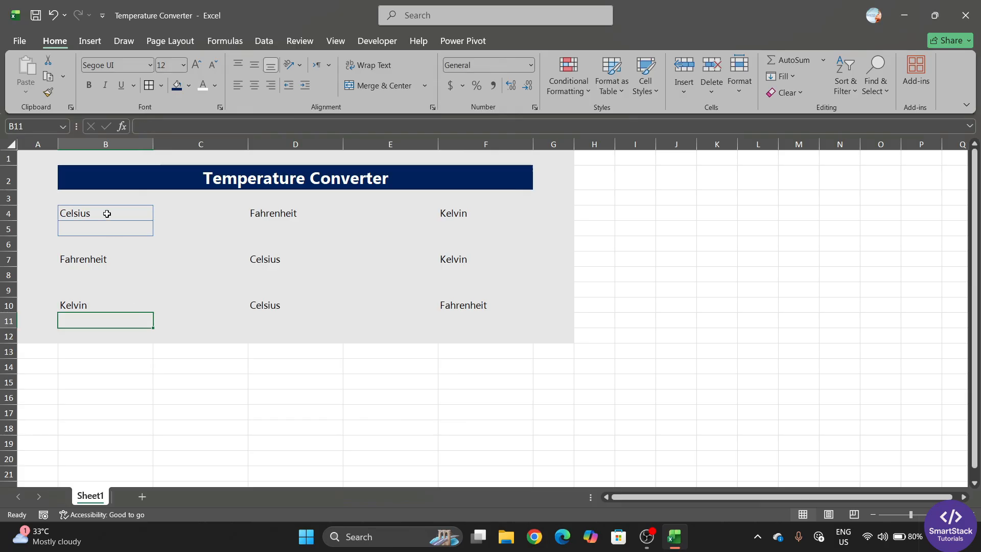
pyautogui.moveTo(107, 214); pyautogui.dragTo(106, 223)
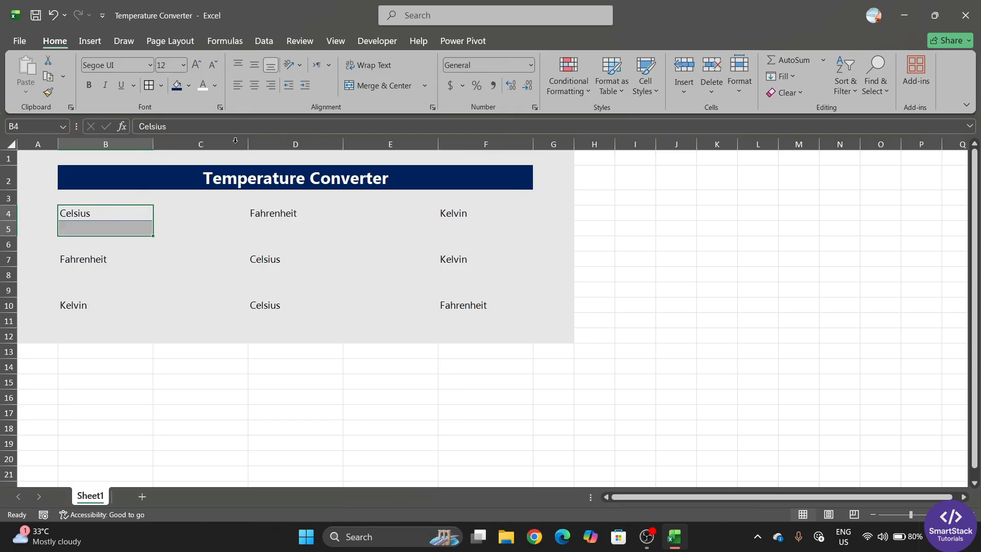
# Centre the Celsius label cells and make the B4 label bold at font size 14
pyautogui.click(237, 85)
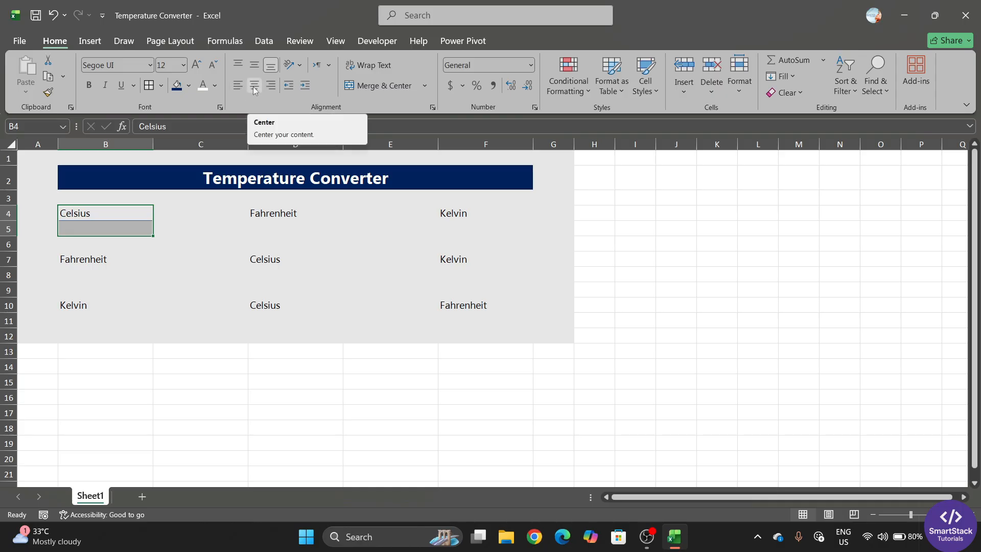
pyautogui.click(254, 88)
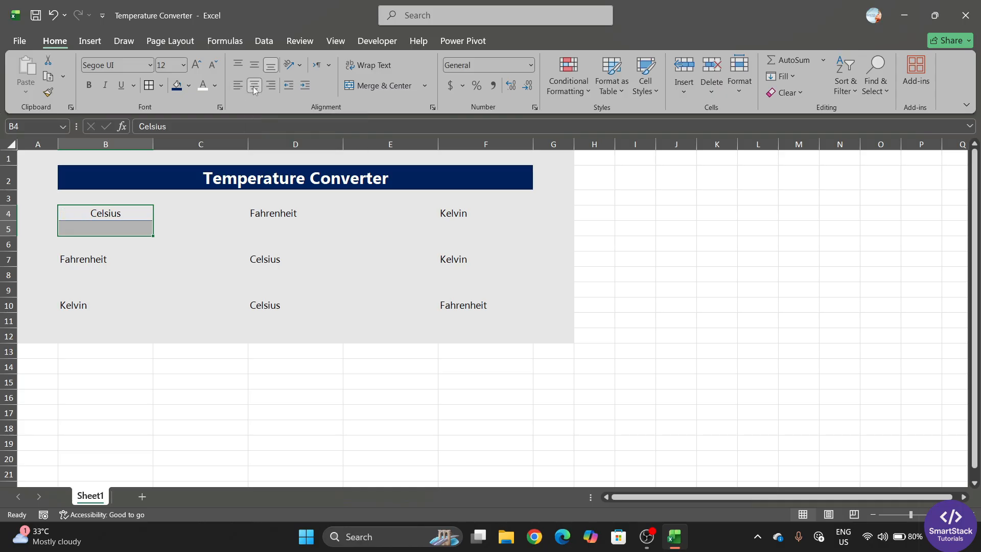
pyautogui.click(120, 214)
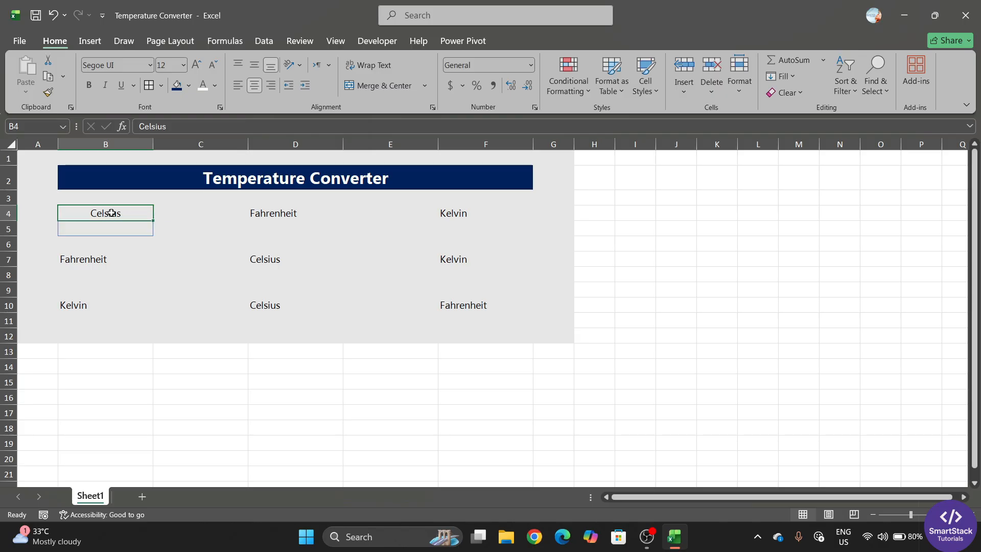
pyautogui.click(94, 88)
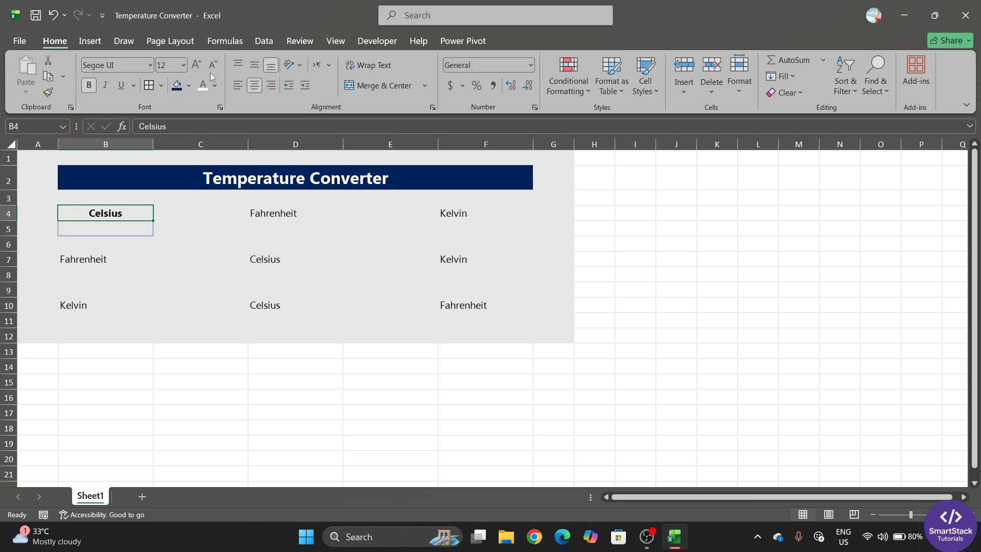
pyautogui.click(195, 65)
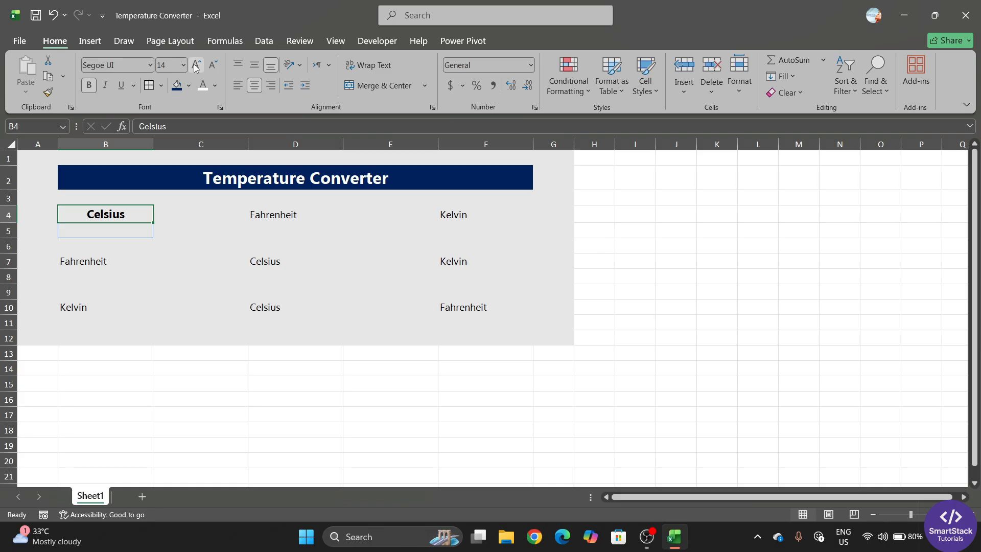
pyautogui.click(120, 304)
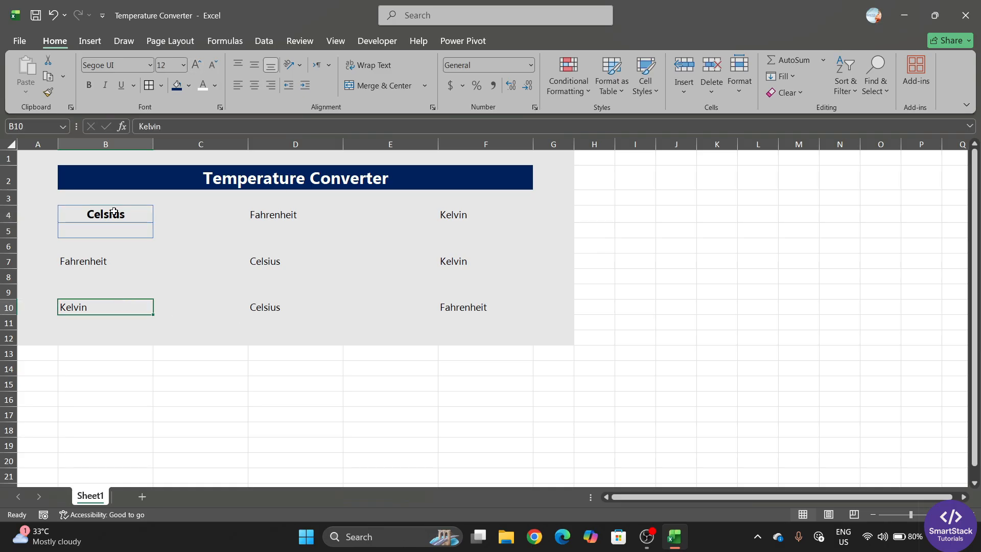
# Widen columns B, D and F together to the same width
pyautogui.click(105, 143)
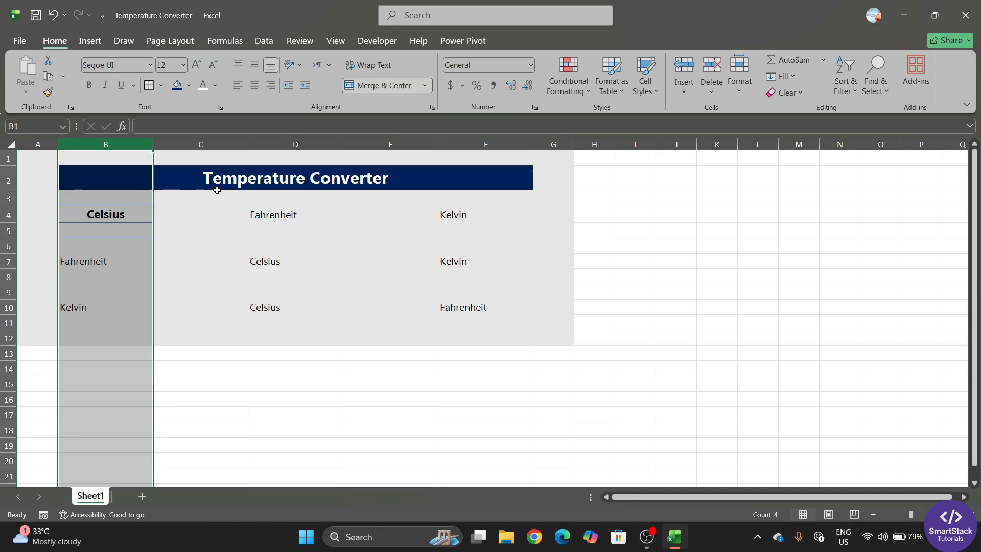
pyautogui.keyDown('ctrl'); pyautogui.click(305, 143); pyautogui.keyUp('ctrl')
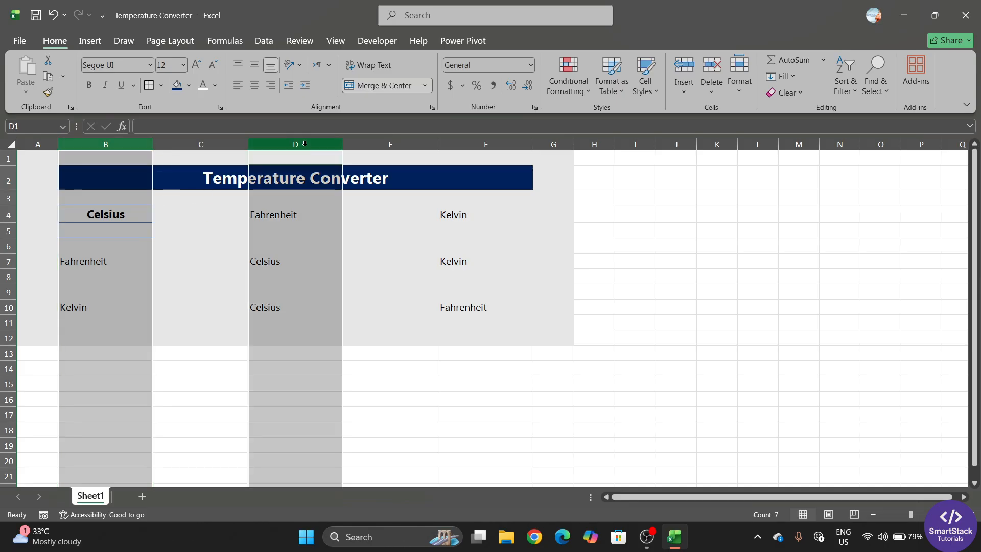
pyautogui.keyDown('ctrl'); pyautogui.click(497, 138); pyautogui.keyUp('ctrl')
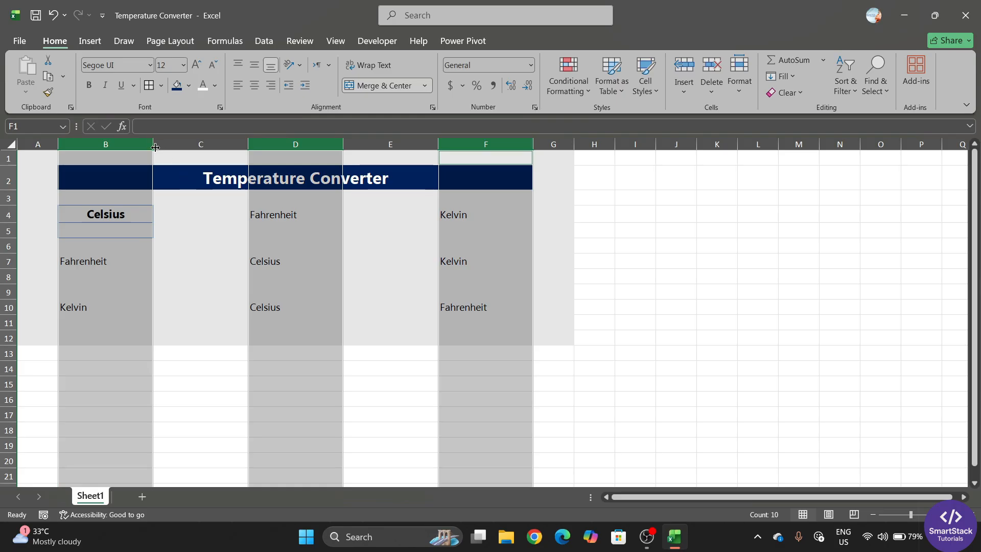
pyautogui.moveTo(154, 147); pyautogui.dragTo(194, 147)
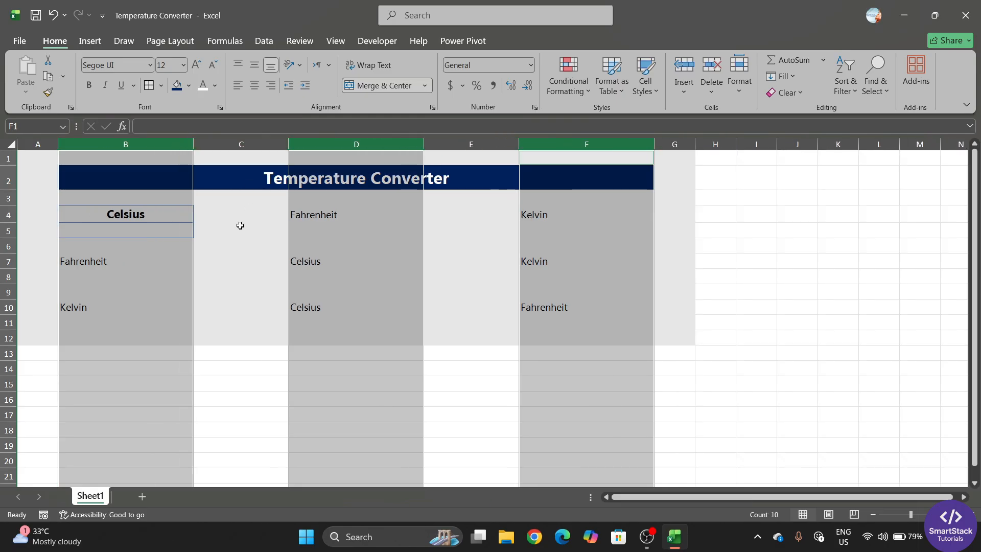
pyautogui.click(241, 261)
# Narrow spacer columns C and E to about 5.44 width
pyautogui.click(251, 144)
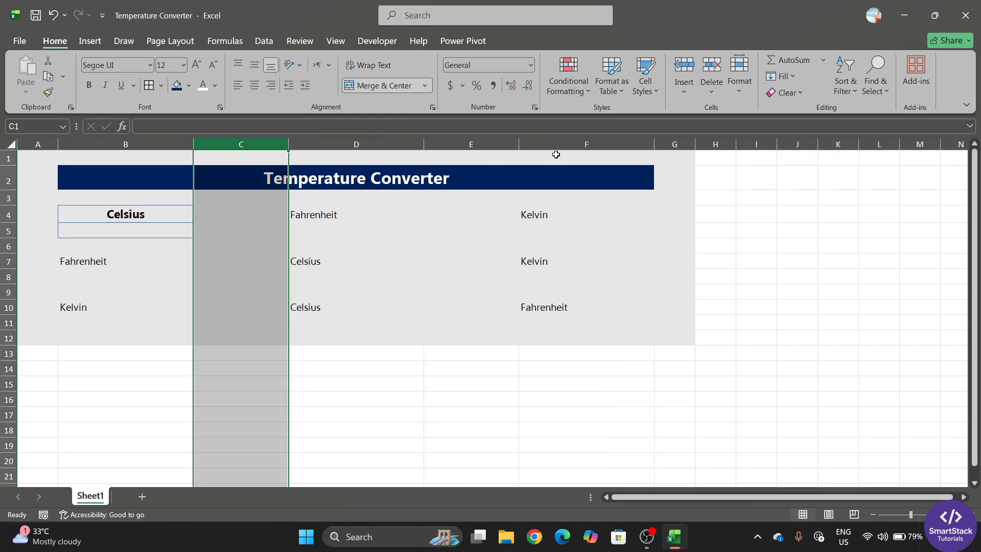
pyautogui.keyDown('ctrl'); pyautogui.click(490, 139); pyautogui.keyUp('ctrl')
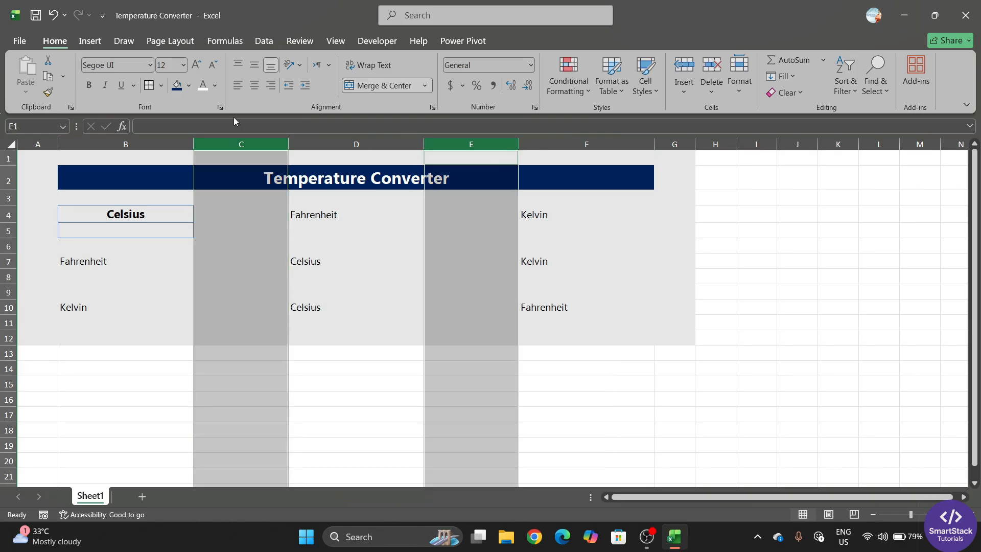
pyautogui.moveTo(289, 144); pyautogui.dragTo(222, 144)
pyautogui.click(657, 281)
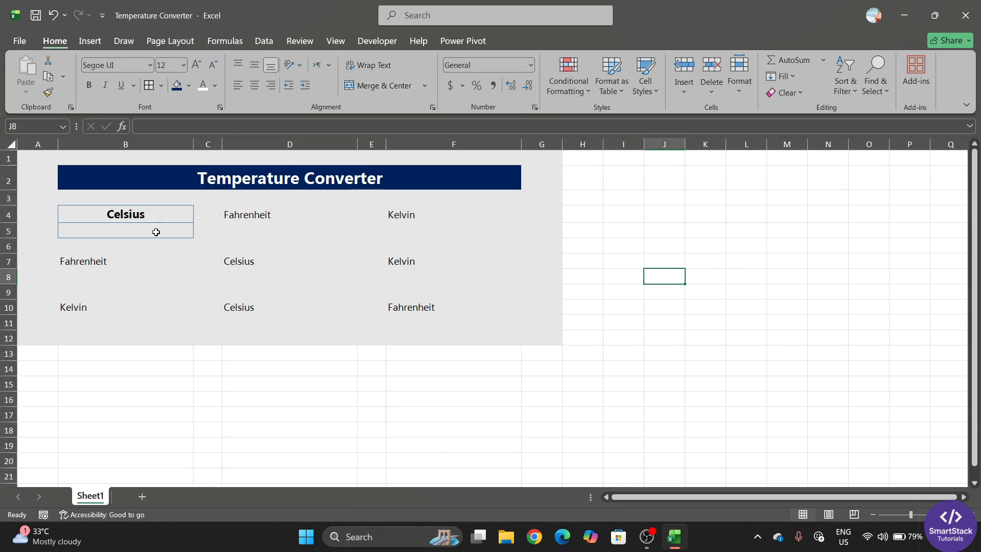
# Pick up the styled Celsius pair B4:B5's formatting with Format Painter
pyautogui.moveTo(144, 213); pyautogui.dragTo(144, 226)
pyautogui.moveTo(267, 214); pyautogui.dragTo(267, 223)
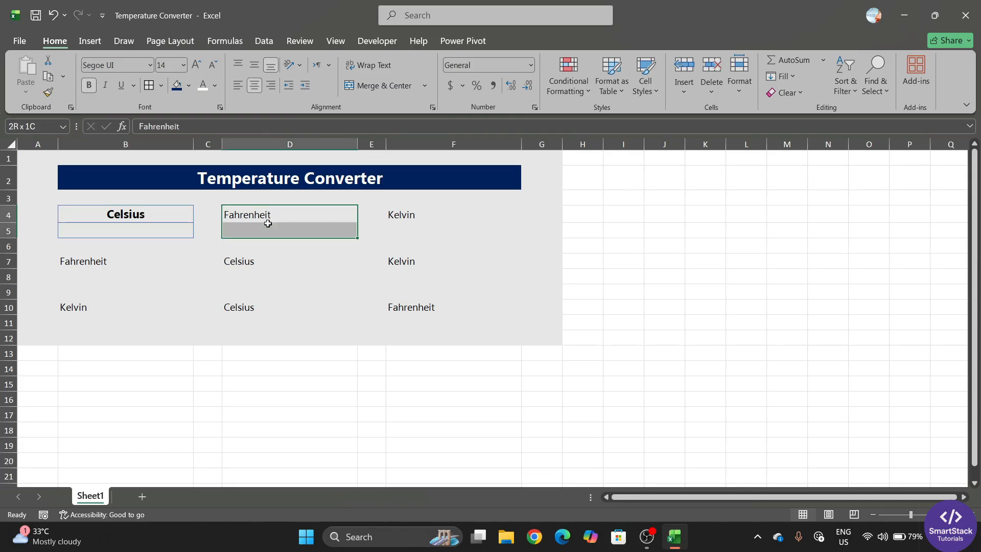
pyautogui.click(419, 215)
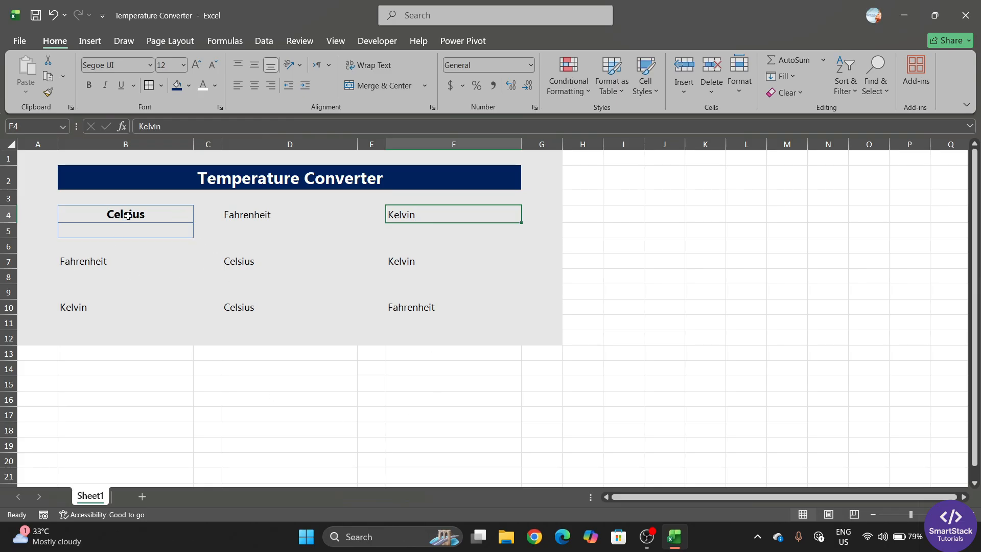
pyautogui.moveTo(128, 216); pyautogui.dragTo(130, 226)
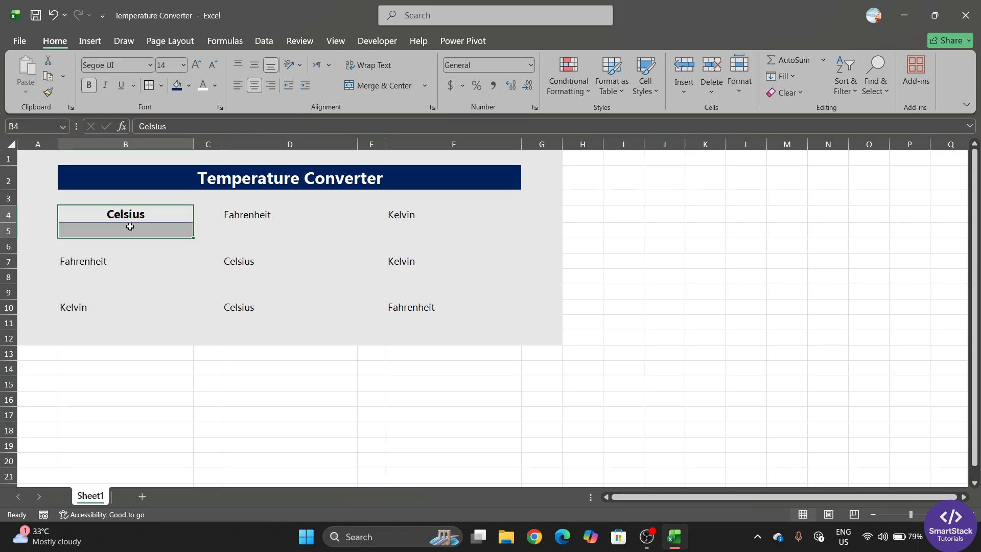
pyautogui.click(48, 94)
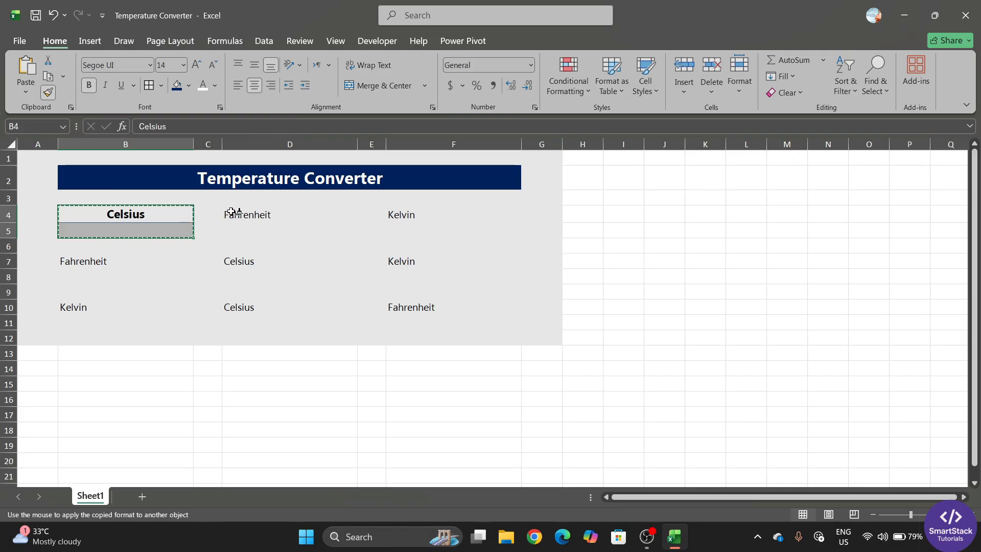
# Paint that style onto D4:D5, F4:F5, B7:B8, D7:D8, F7:F8, B10:B11, D10:D11 and F10:F11
pyautogui.click(259, 214)
pyautogui.moveTo(259, 214); pyautogui.dragTo(261, 229)
pyautogui.moveTo(407, 214); pyautogui.dragTo(408, 230)
pyautogui.moveTo(108, 261); pyautogui.dragTo(107, 278)
pyautogui.moveTo(241, 263); pyautogui.dragTo(246, 277)
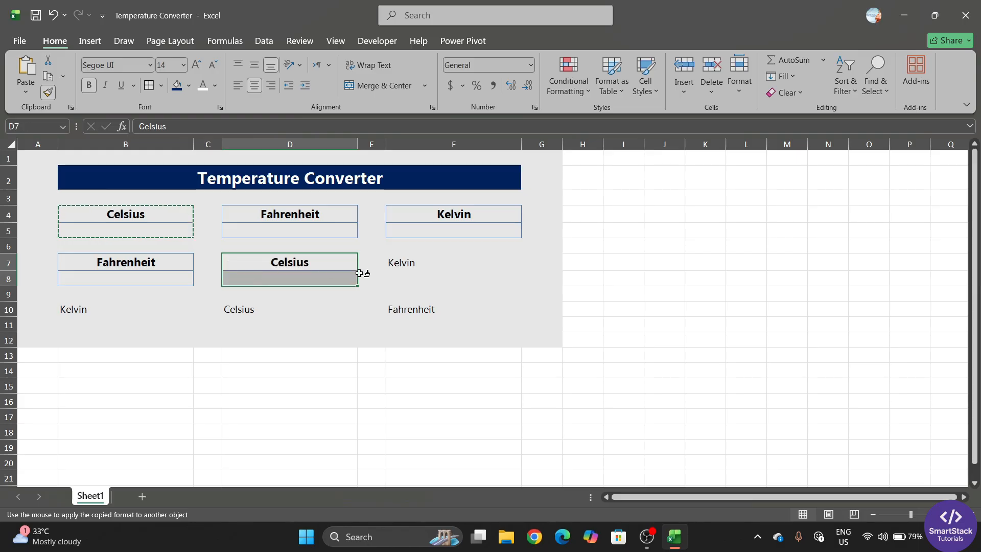
pyautogui.moveTo(407, 263); pyautogui.dragTo(414, 278)
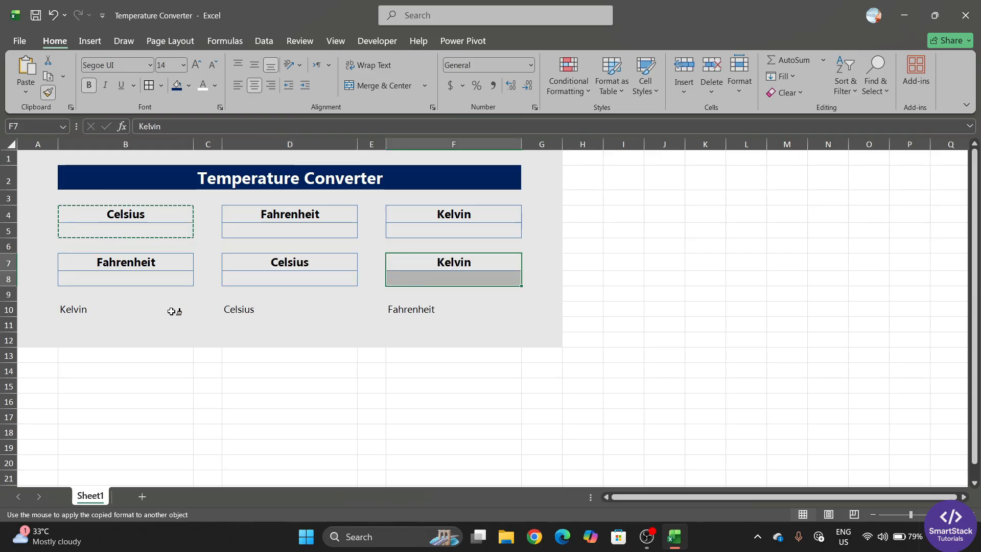
pyautogui.moveTo(92, 310); pyautogui.dragTo(92, 319)
pyautogui.moveTo(275, 310); pyautogui.dragTo(279, 323)
pyautogui.moveTo(407, 316); pyautogui.dragTo(414, 320)
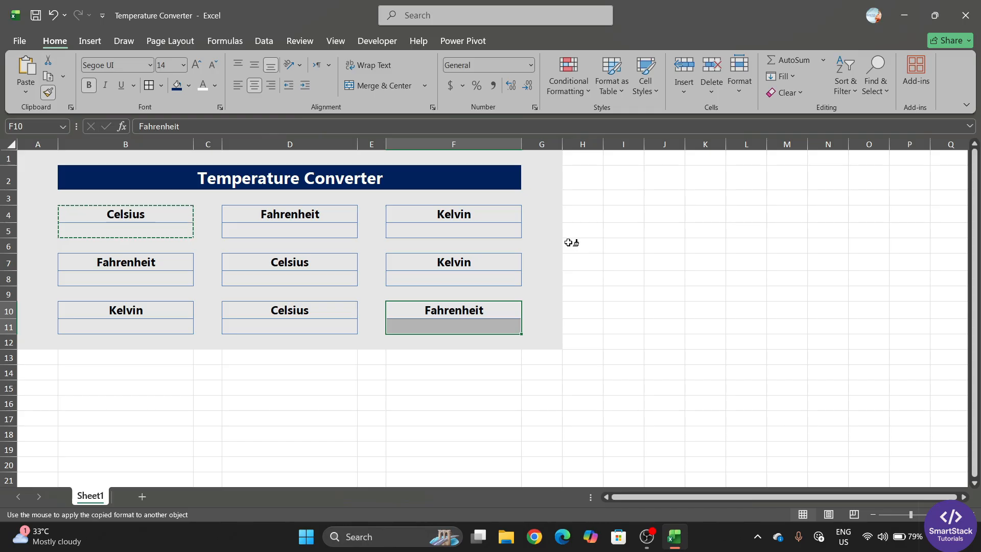
pyautogui.press('Escape')
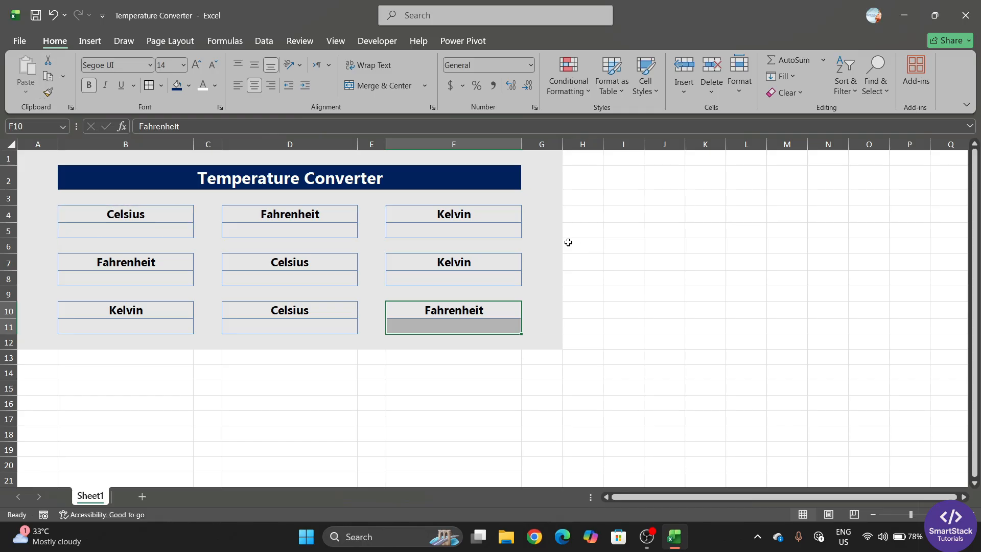
pyautogui.click(615, 266)
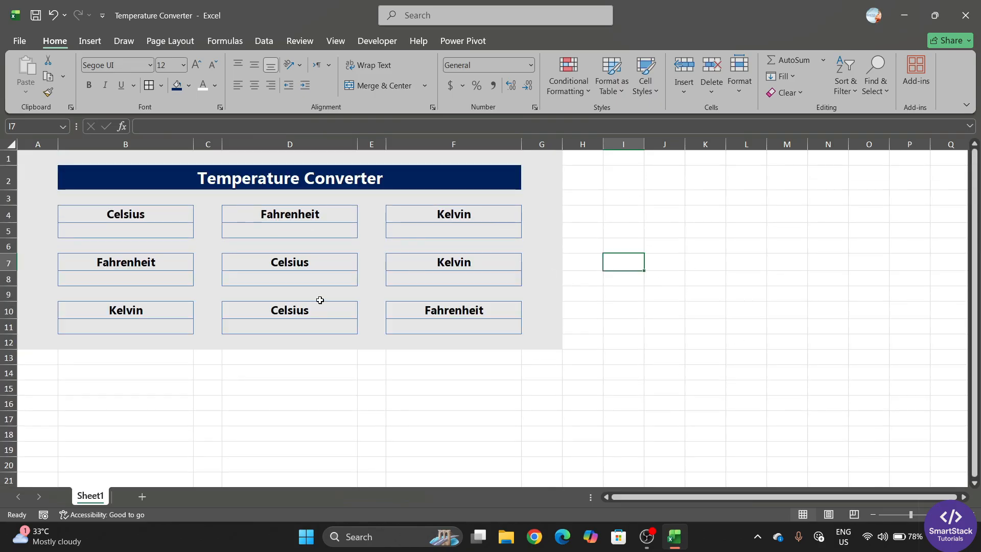
# Turn off worksheet gridlines from the View tab
pyautogui.click(336, 41)
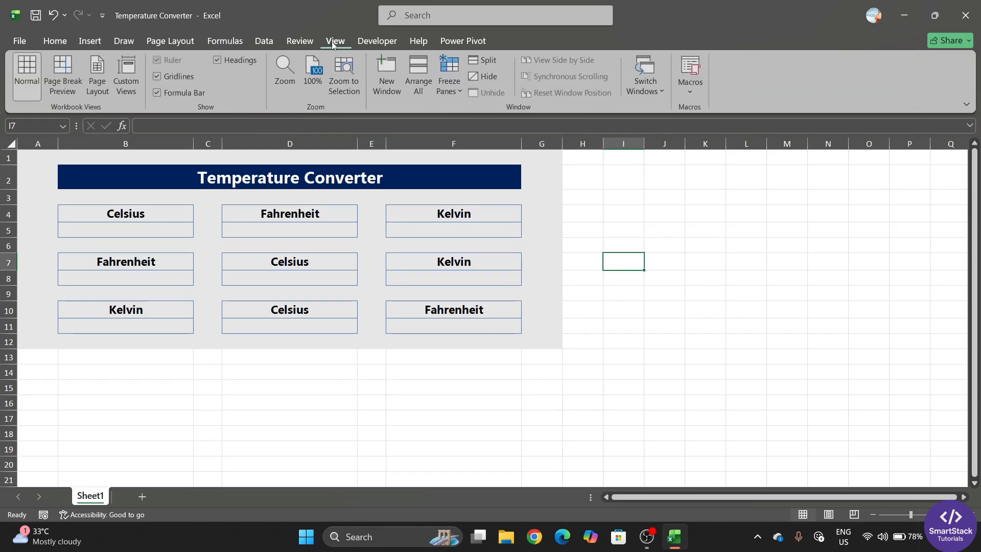
pyautogui.click(158, 77)
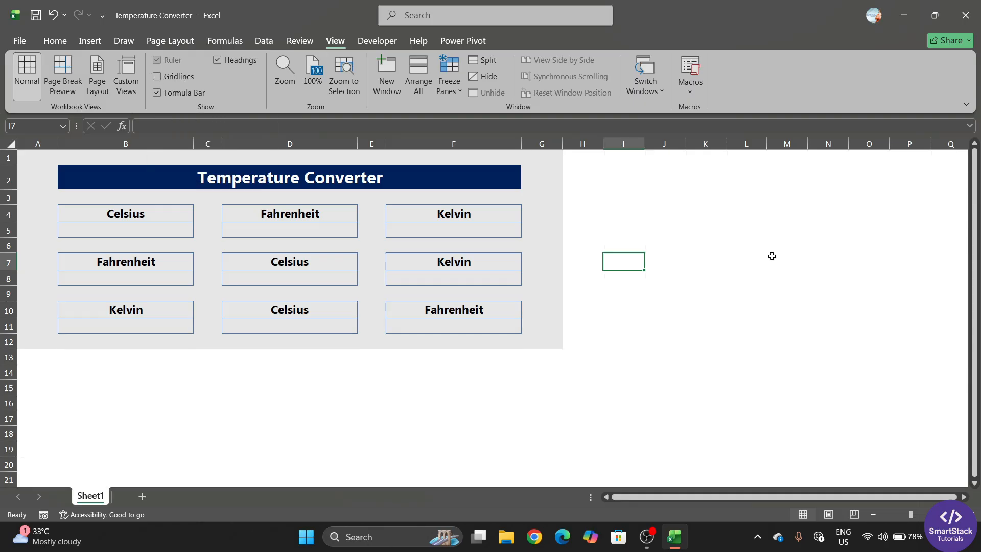
pyautogui.scroll(-3, 548, 410)
pyautogui.scroll(3, 632, 402)
pyautogui.click(54, 40)
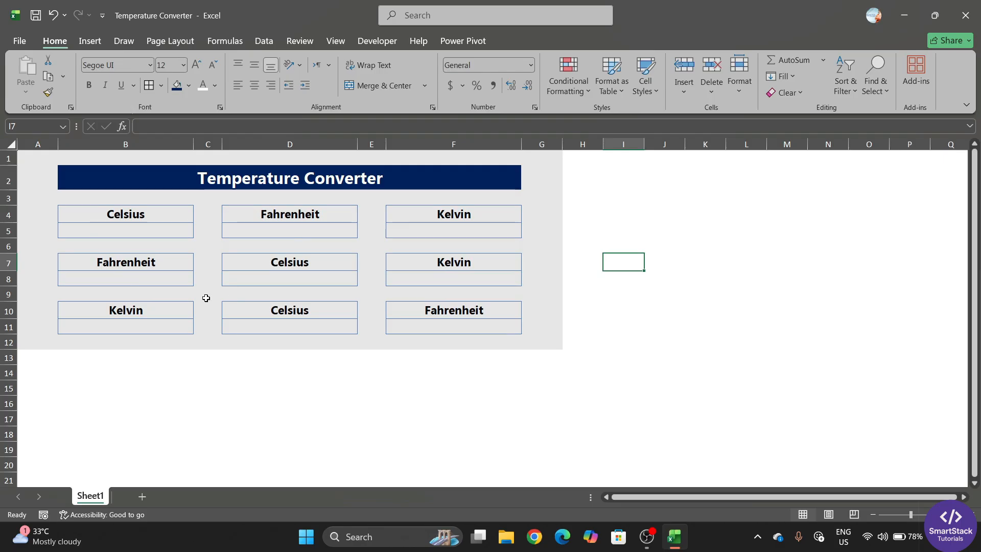
# Check the Celsius, Fahrenheit and Kelvin input cells, ending on Fahrenheit cell D5
pyautogui.click(168, 232)
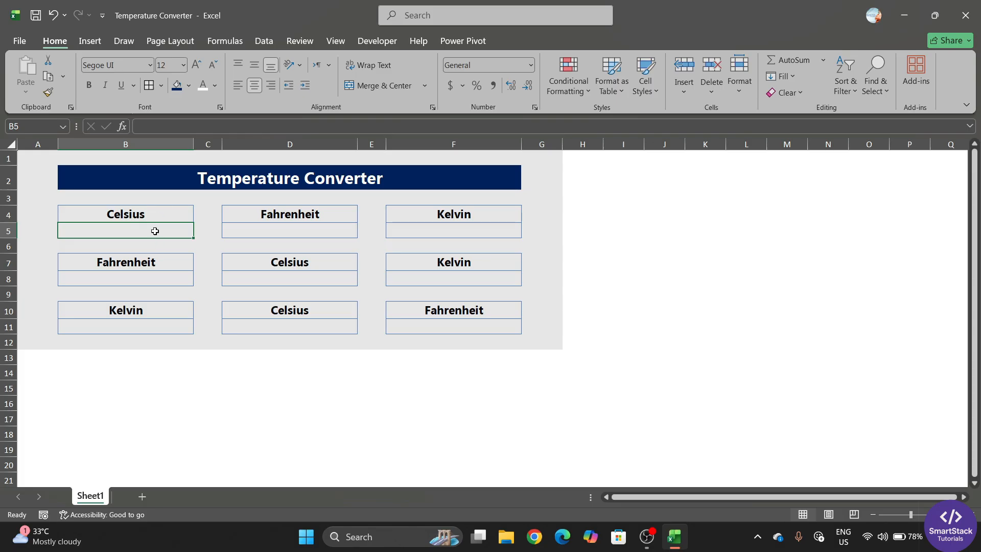
pyautogui.click(288, 228)
pyautogui.click(442, 229)
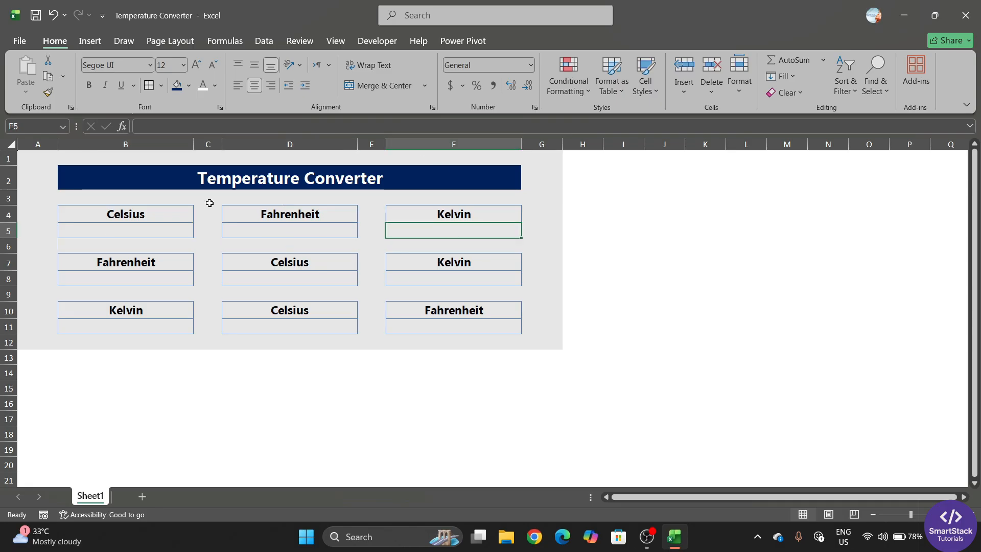
pyautogui.click(288, 228)
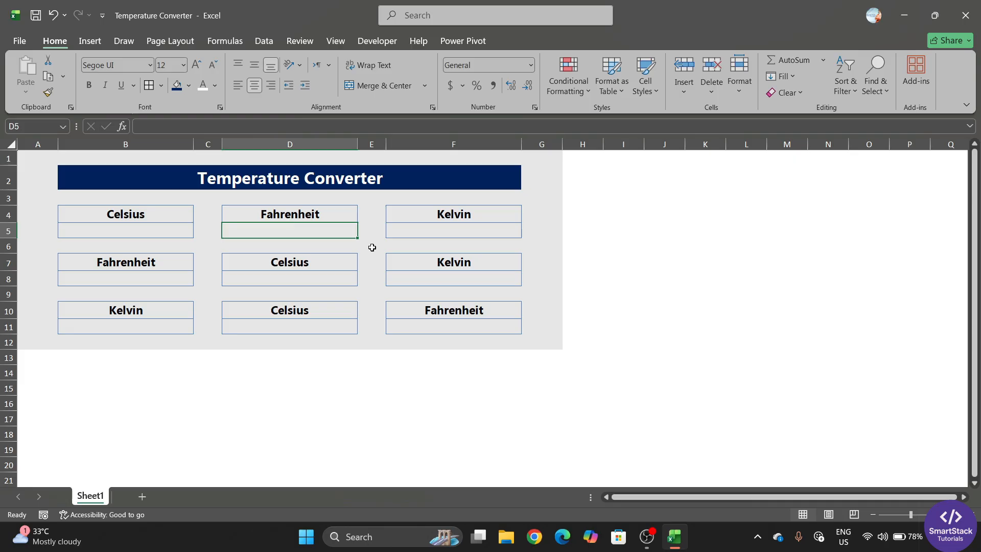
# Start D5's formula as =CONVERT(B5, using the Celsius input as the number
pyautogui.write('=')
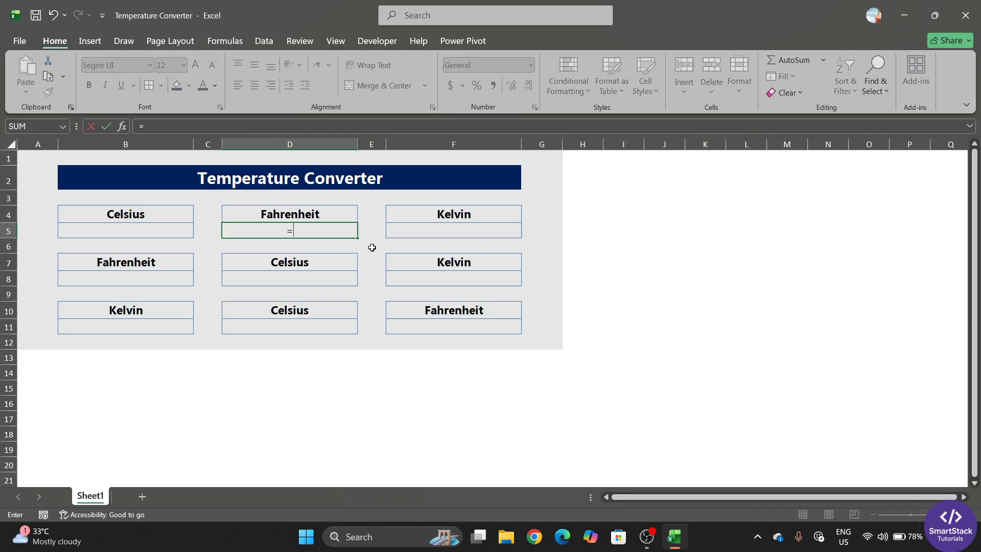
pyautogui.write('con')
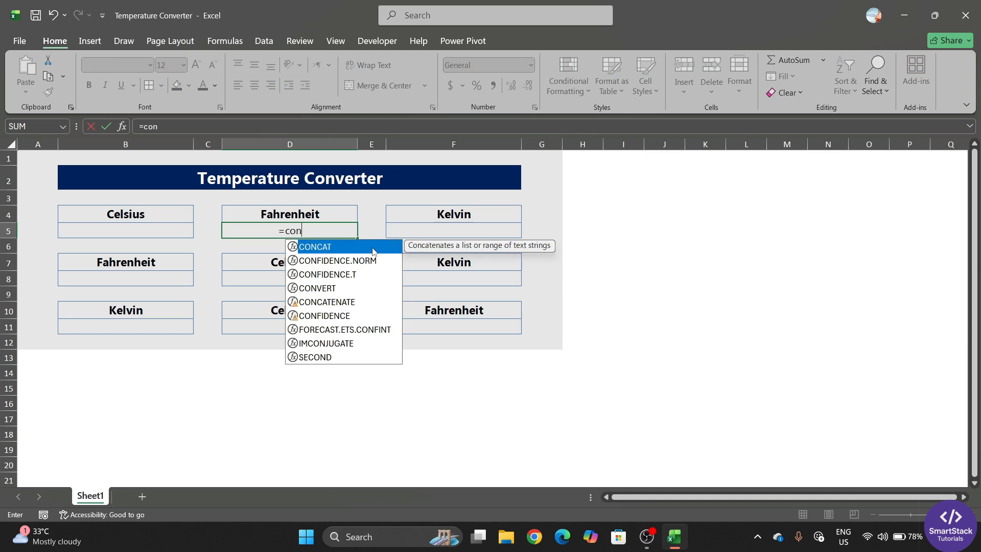
pyautogui.write('ve')
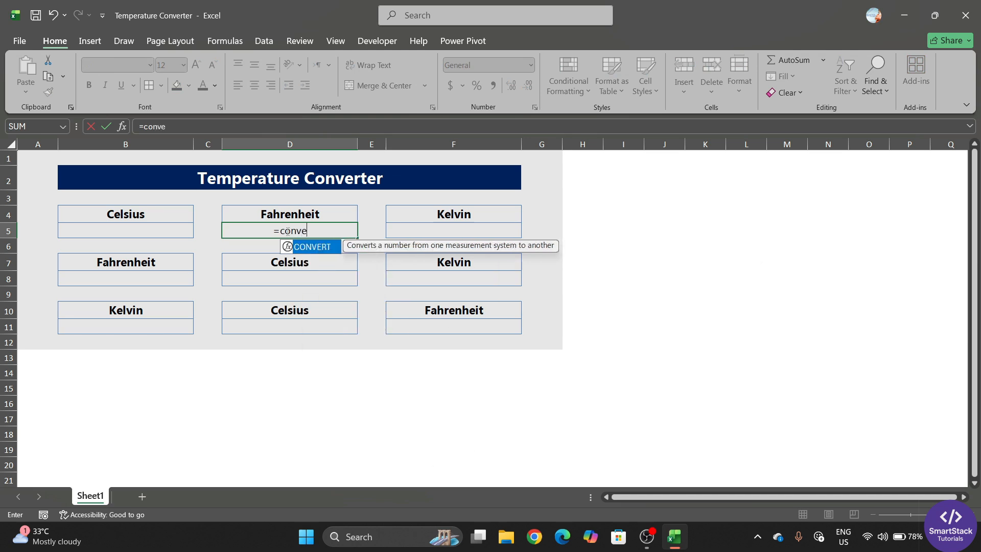
pyautogui.doubleClick(329, 247)
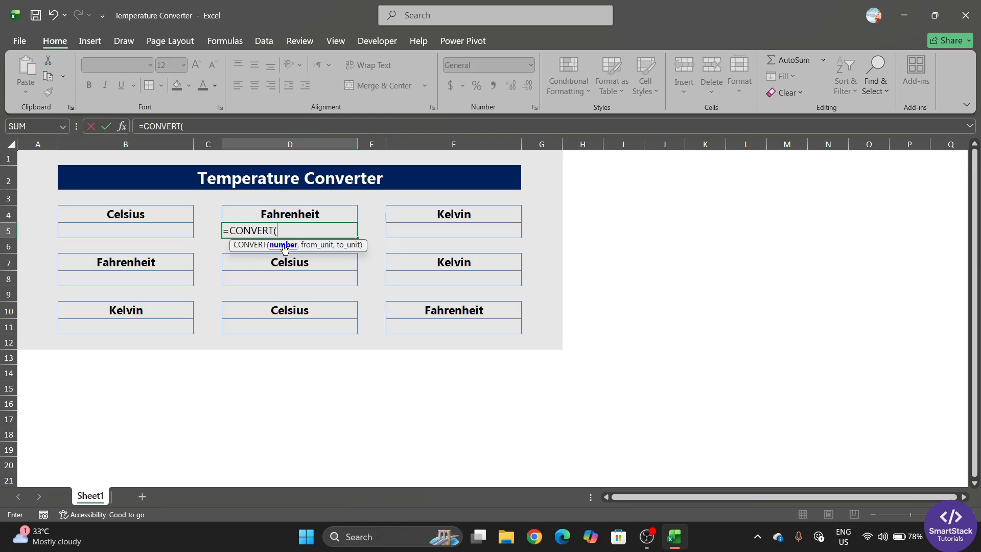
pyautogui.click(130, 230)
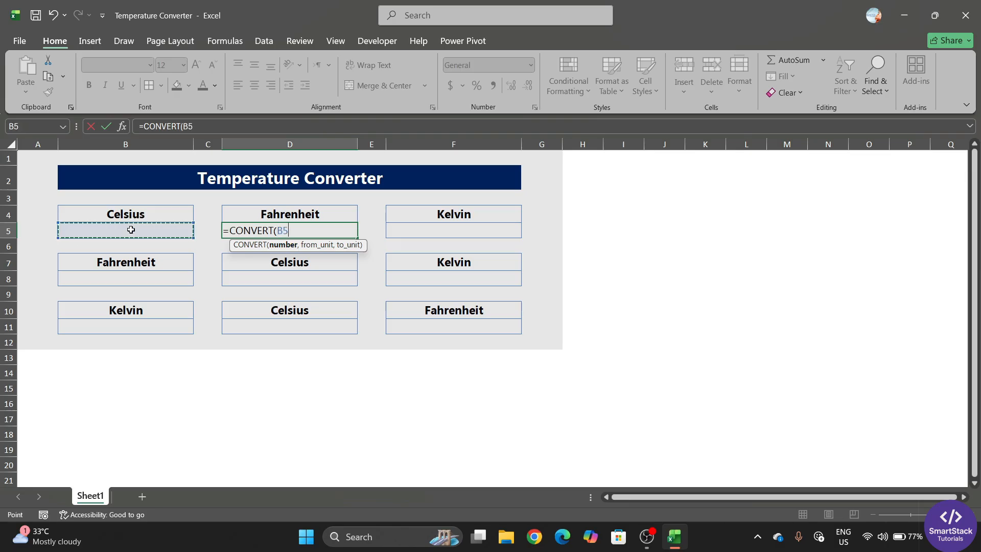
pyautogui.write(',')
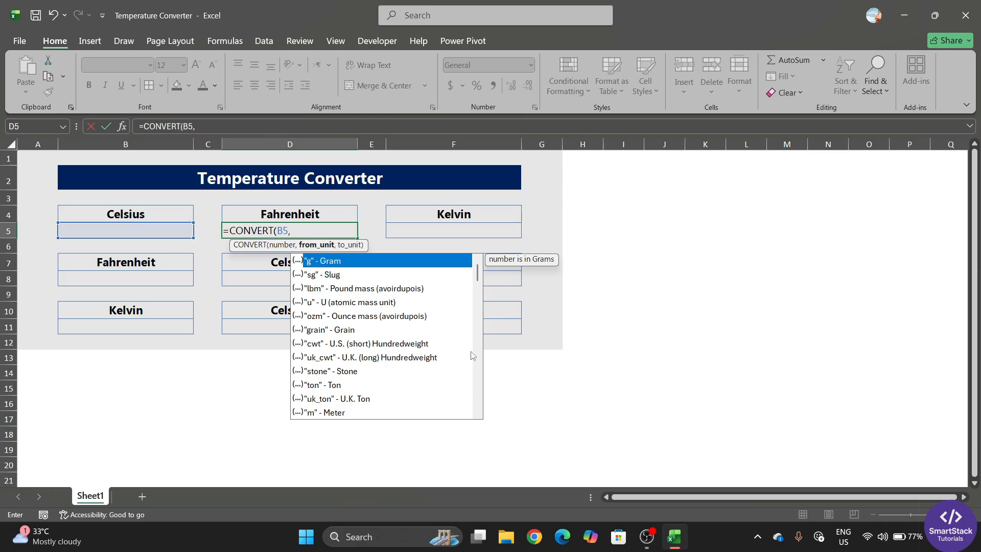
# Finish D5 as =CONVERT(B5,"C","F"), which shows 32
pyautogui.write('"C')
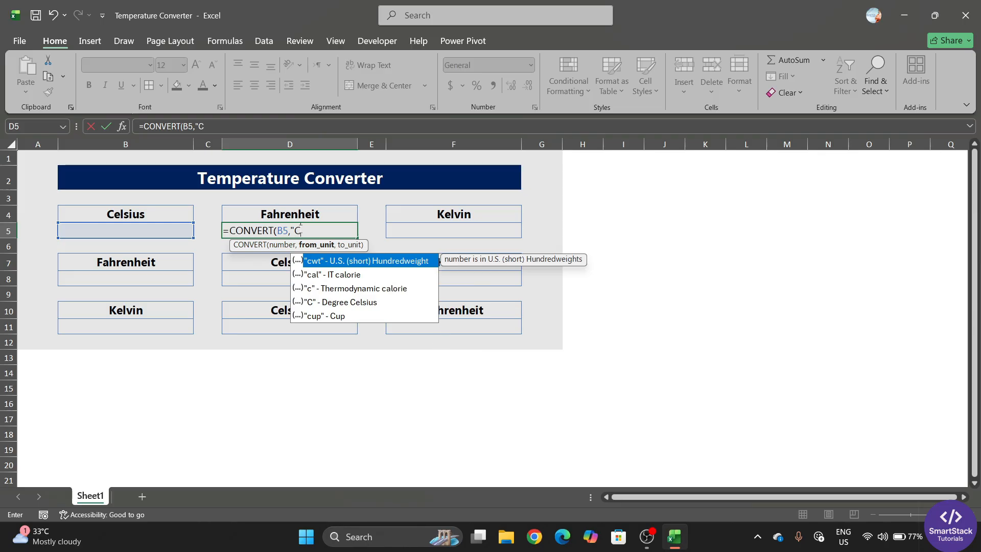
pyautogui.doubleClick(341, 302)
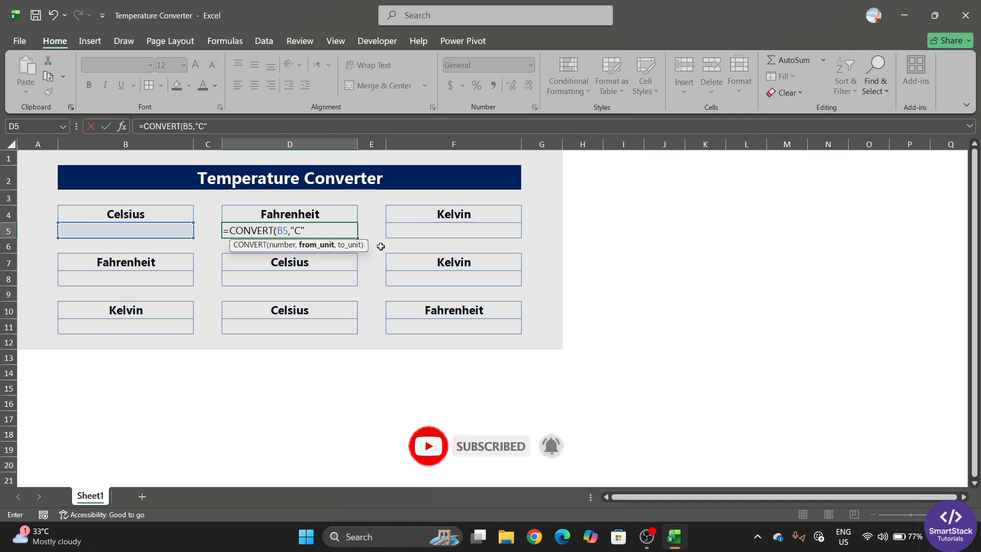
pyautogui.write(',')
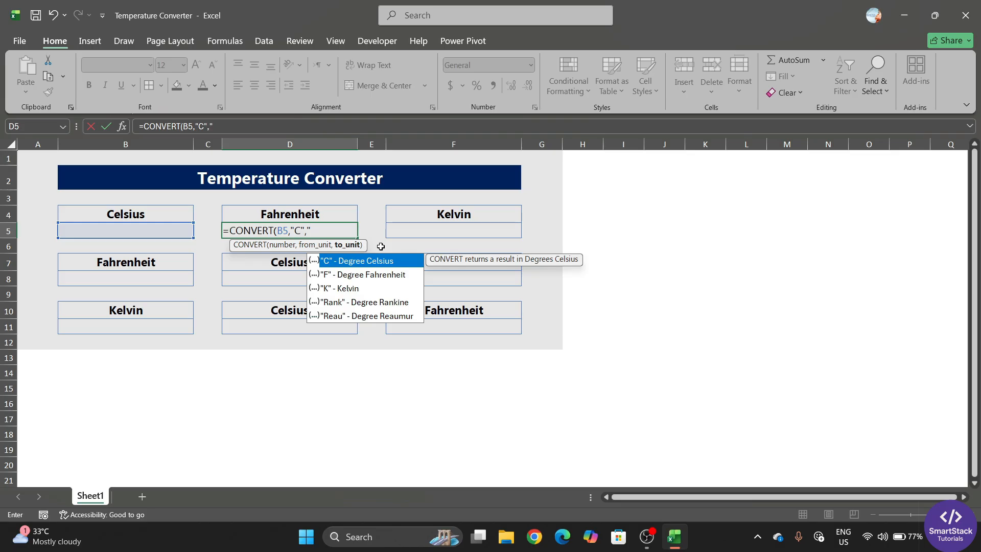
pyautogui.write('"F')
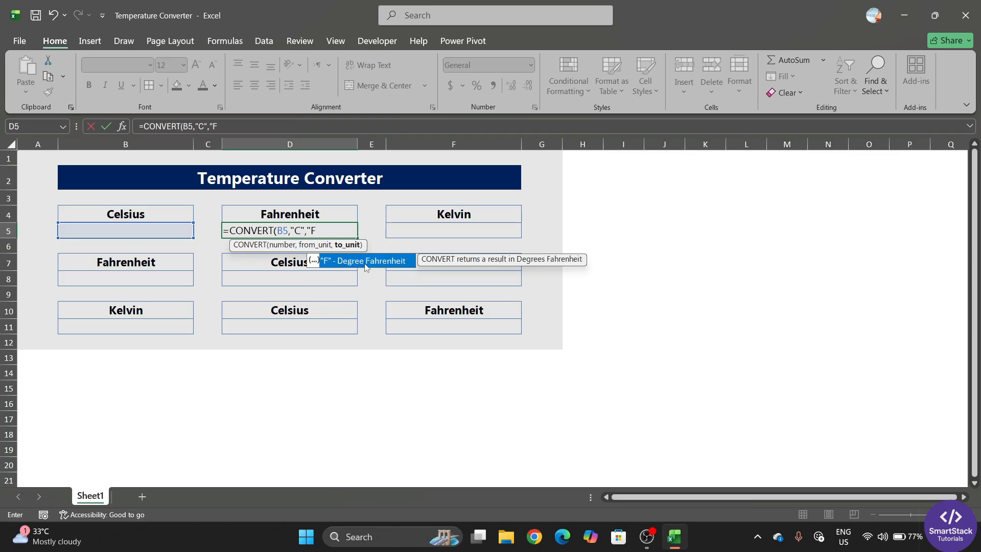
pyautogui.doubleClick(366, 261)
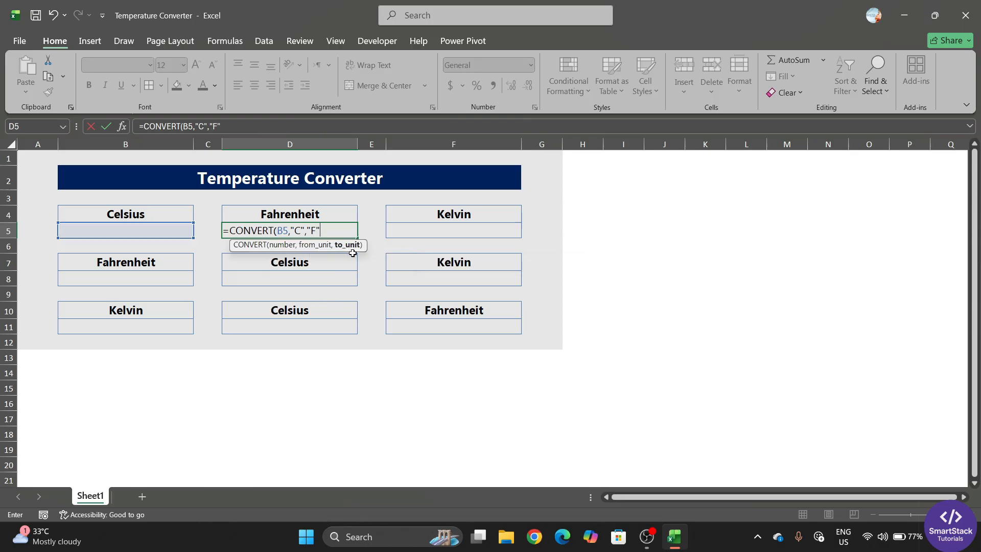
pyautogui.write(')')
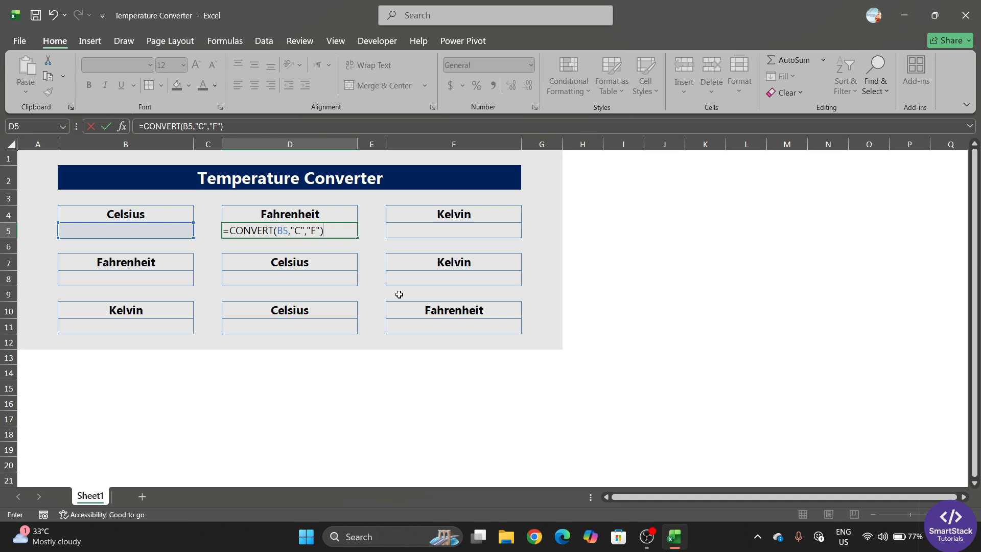
pyautogui.press('Return')
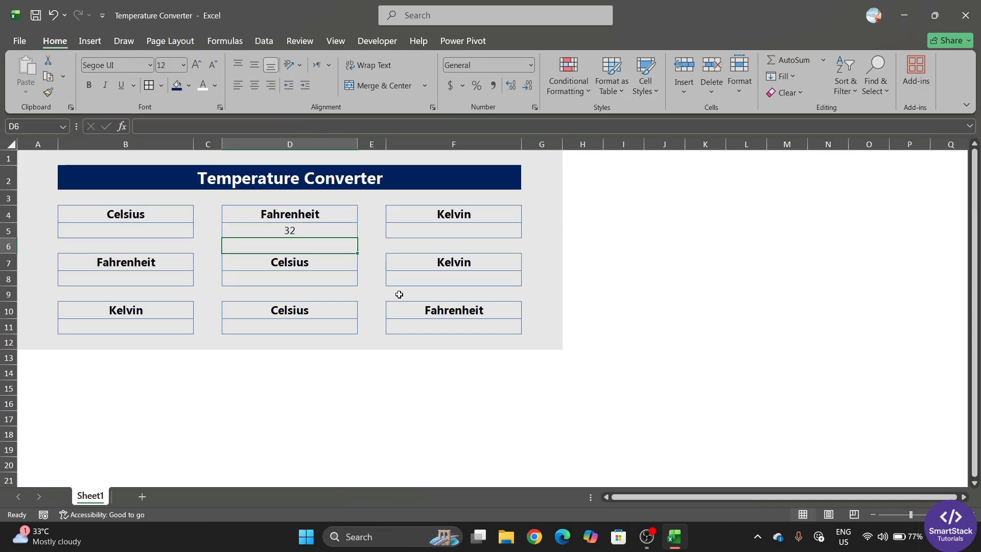
# Compare D5's formula and its 32 result against the empty Celsius input B5
pyautogui.click(287, 231)
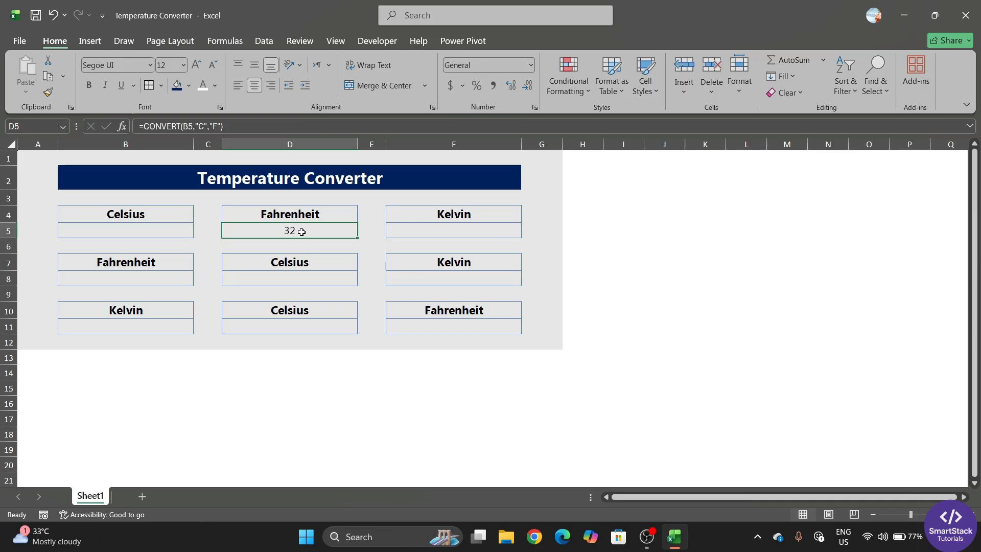
pyautogui.click(160, 233)
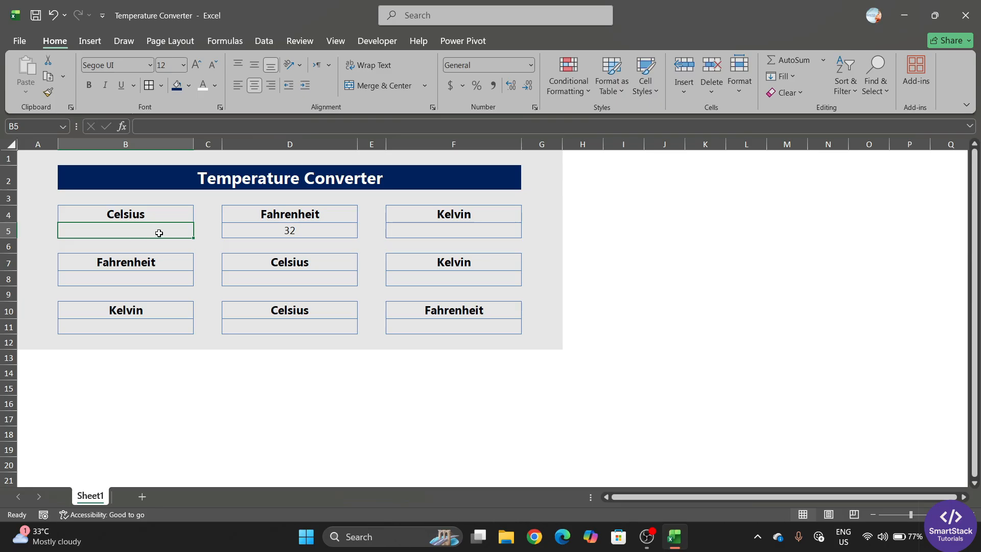
pyautogui.click(290, 230)
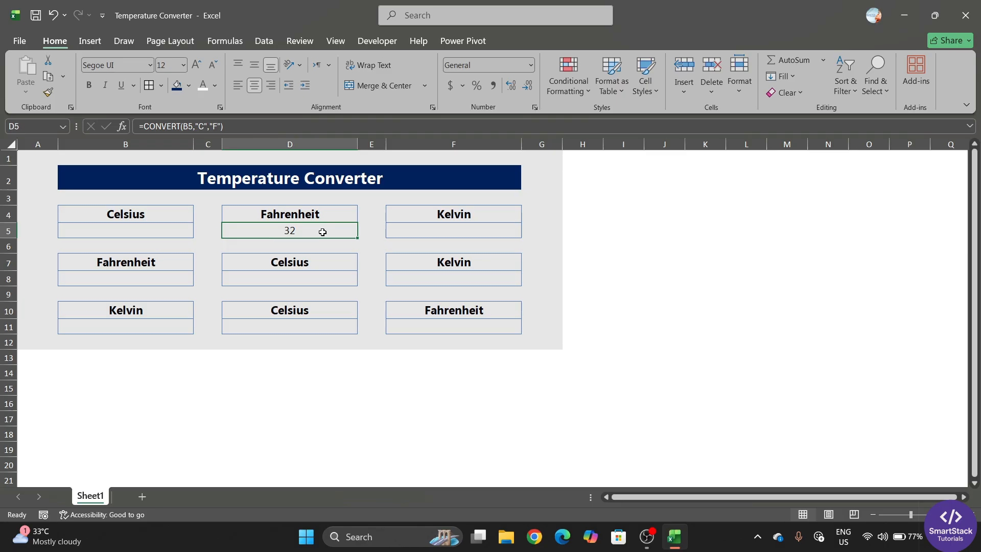
pyautogui.click(167, 226)
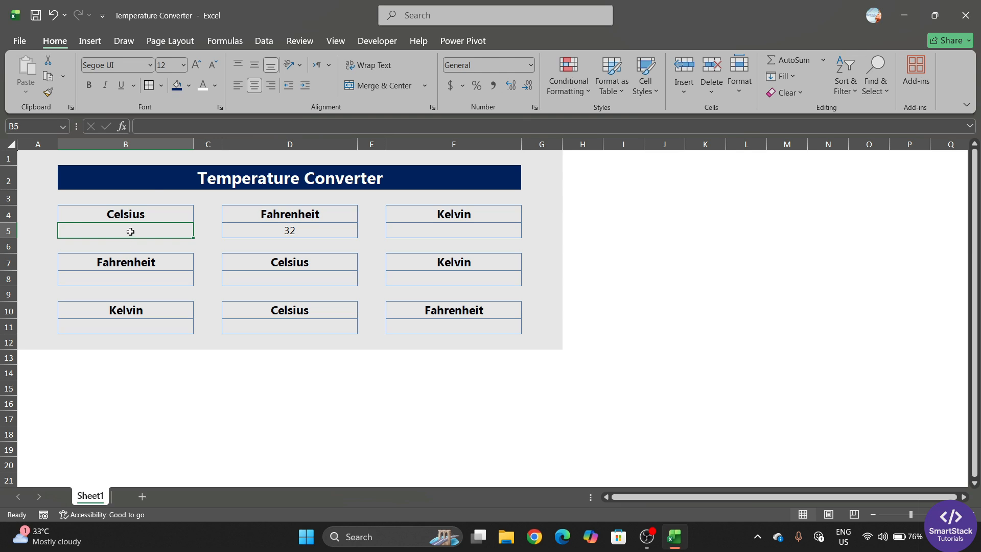
pyautogui.click(312, 231)
pyautogui.click(464, 229)
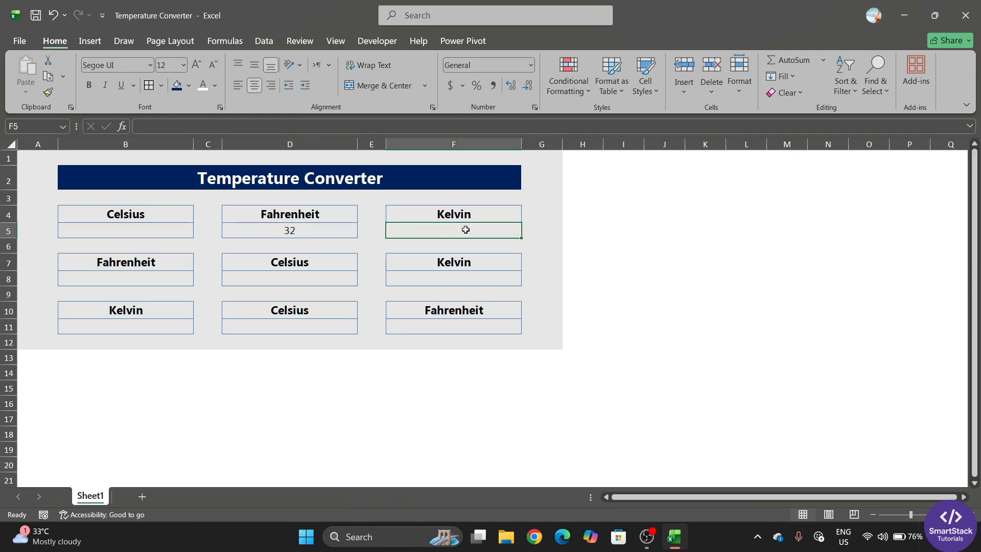
pyautogui.click(454, 282)
pyautogui.click(305, 232)
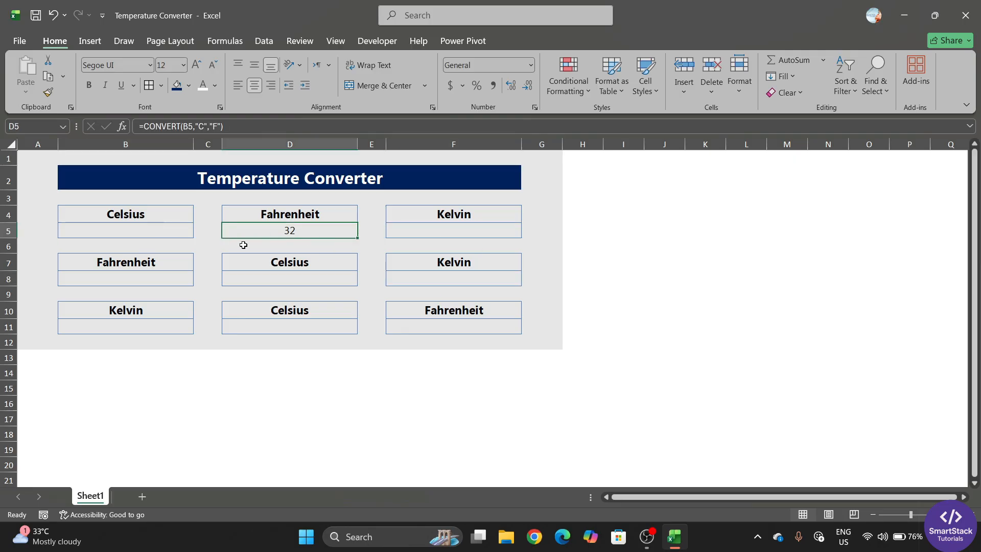
pyautogui.click(184, 230)
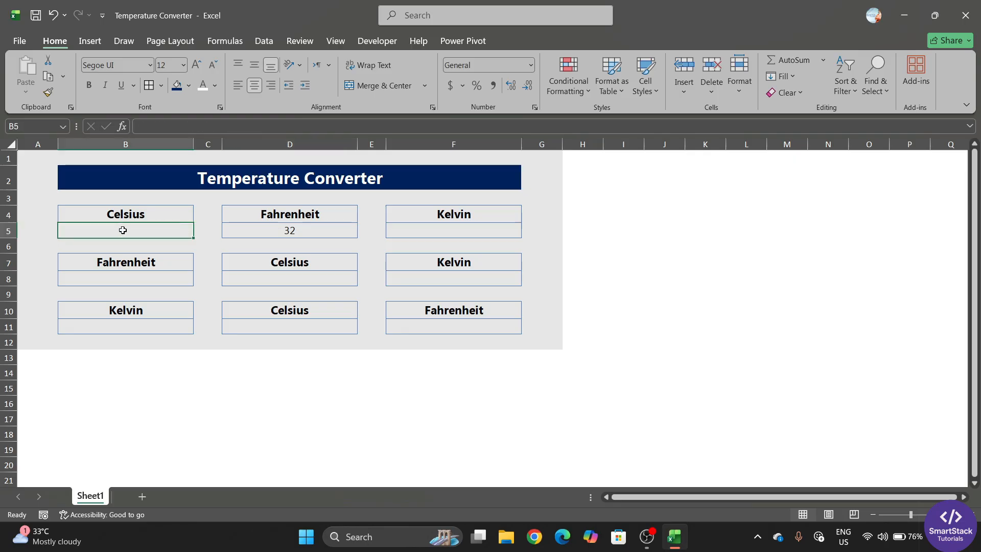
pyautogui.click(266, 237)
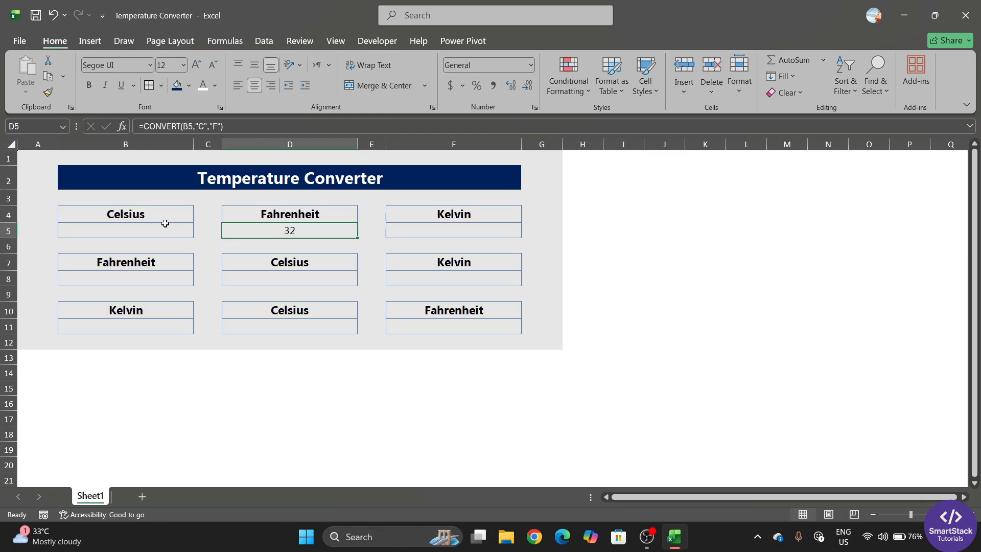
pyautogui.click(156, 236)
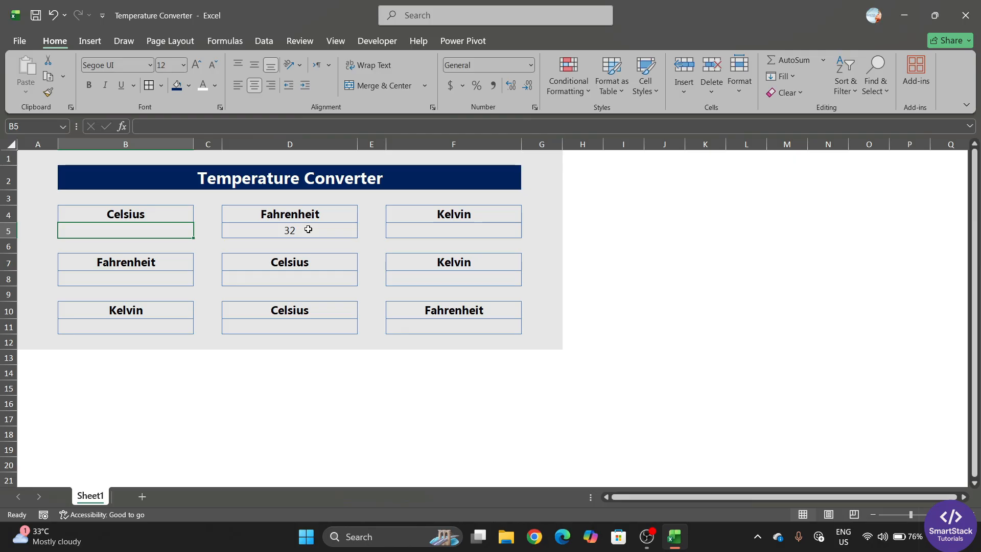
pyautogui.click(411, 235)
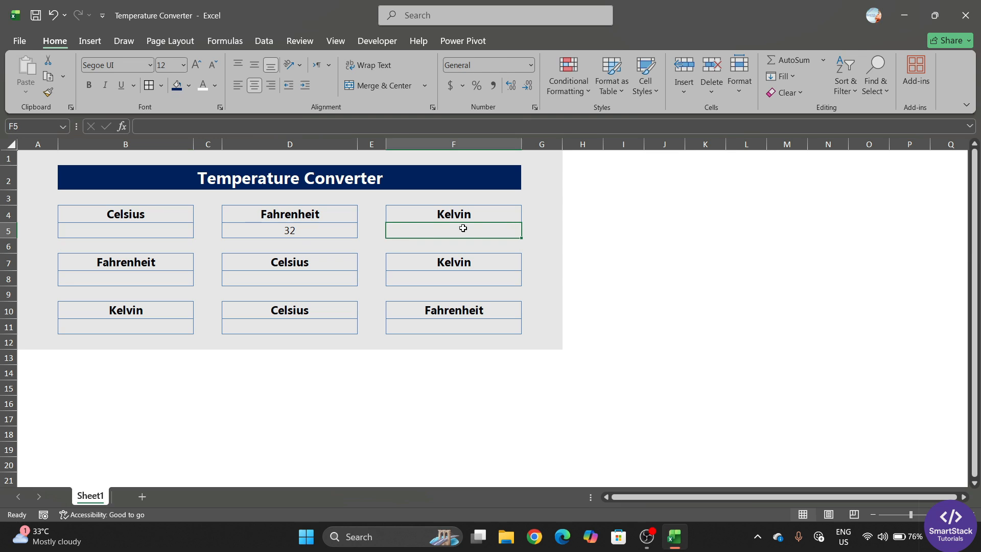
# Enter =CONVERT(B5,"C","K") in F5, showing 273.15
pyautogui.write('=')
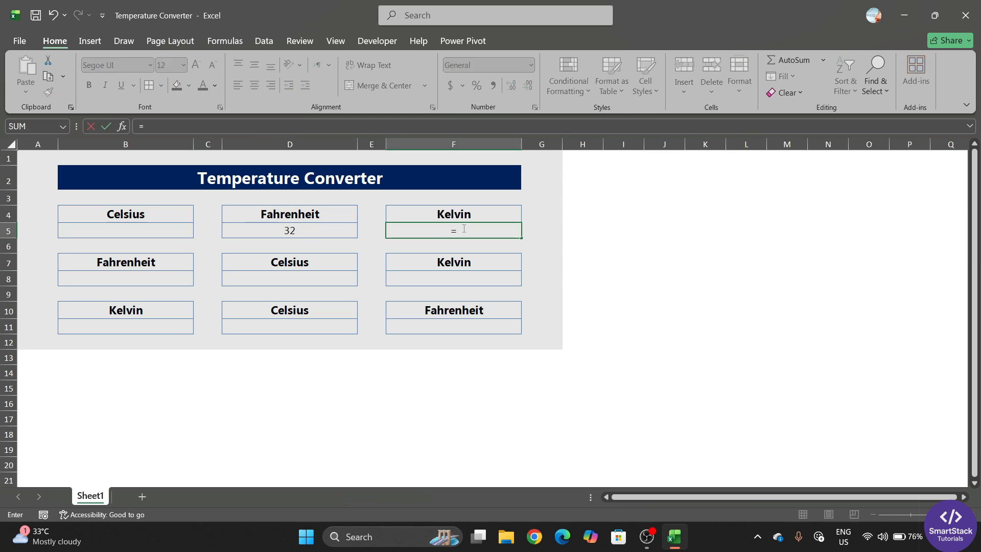
pyautogui.write('conver')
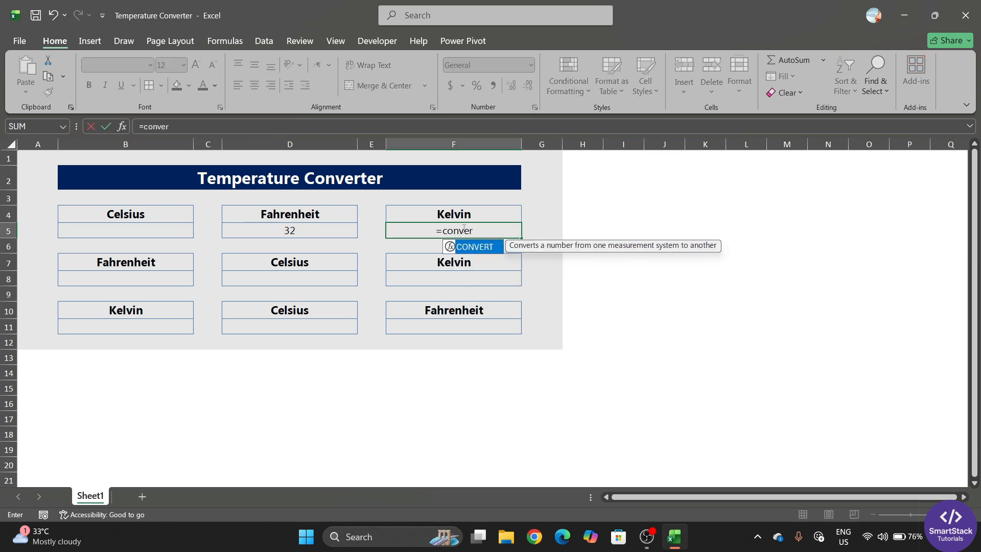
pyautogui.press('Tab')
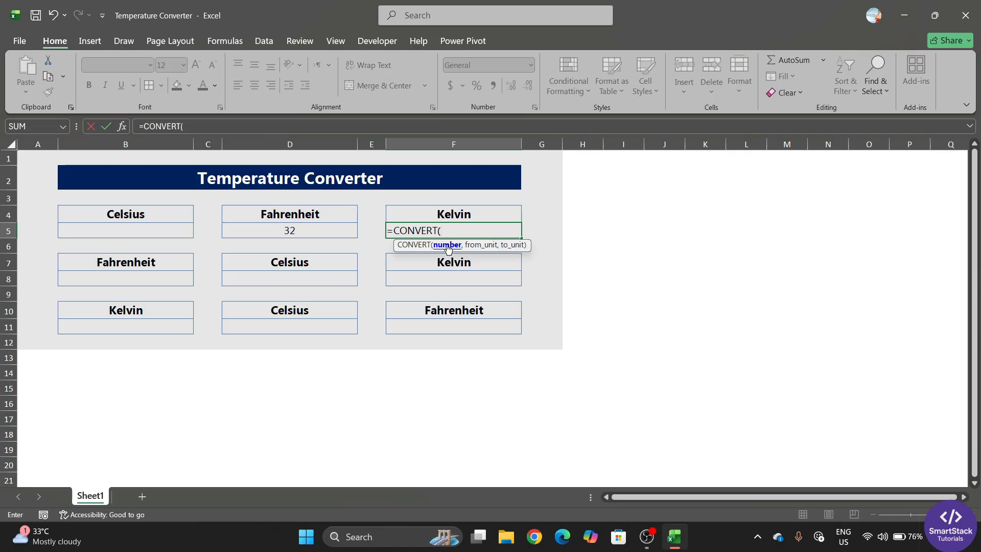
pyautogui.click(128, 230)
pyautogui.write(',')
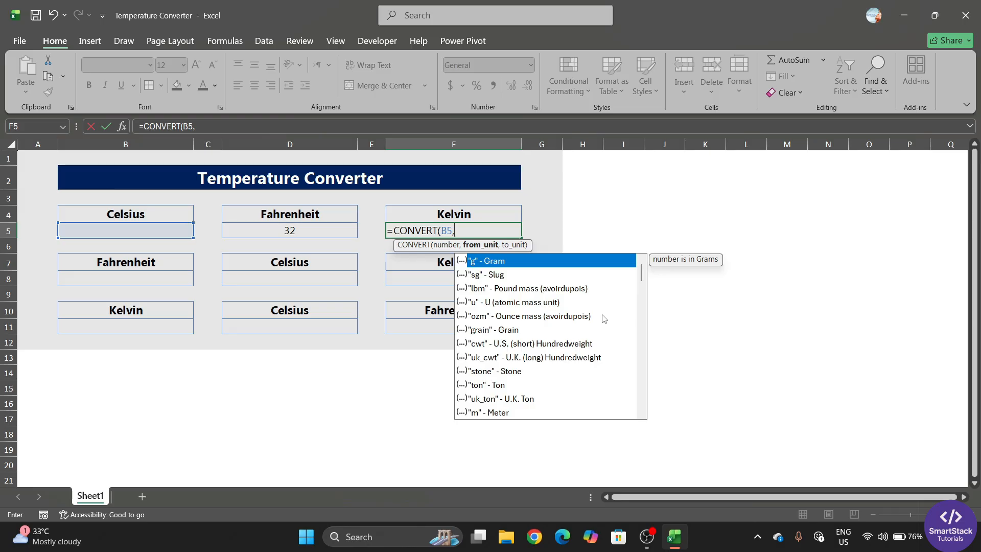
pyautogui.write('"C')
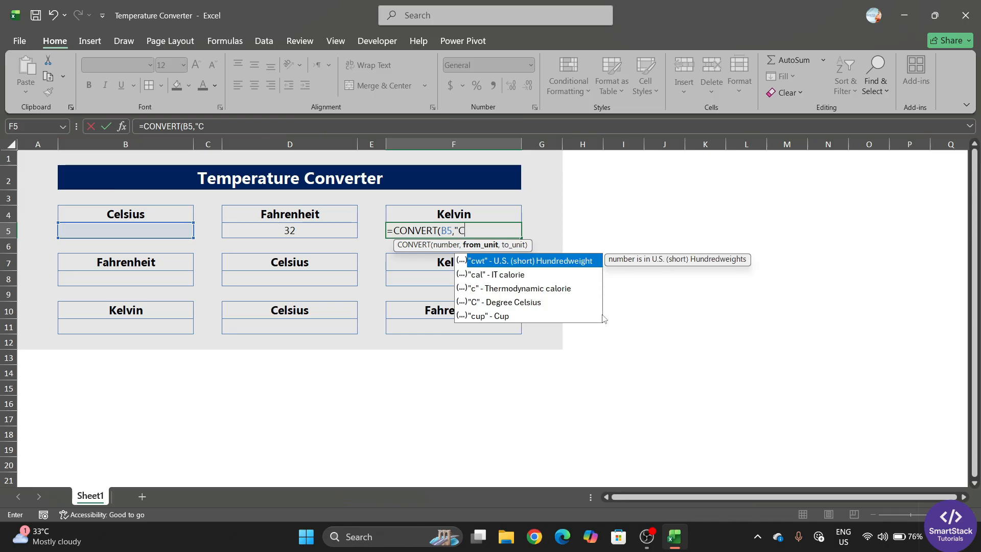
pyautogui.write('",')
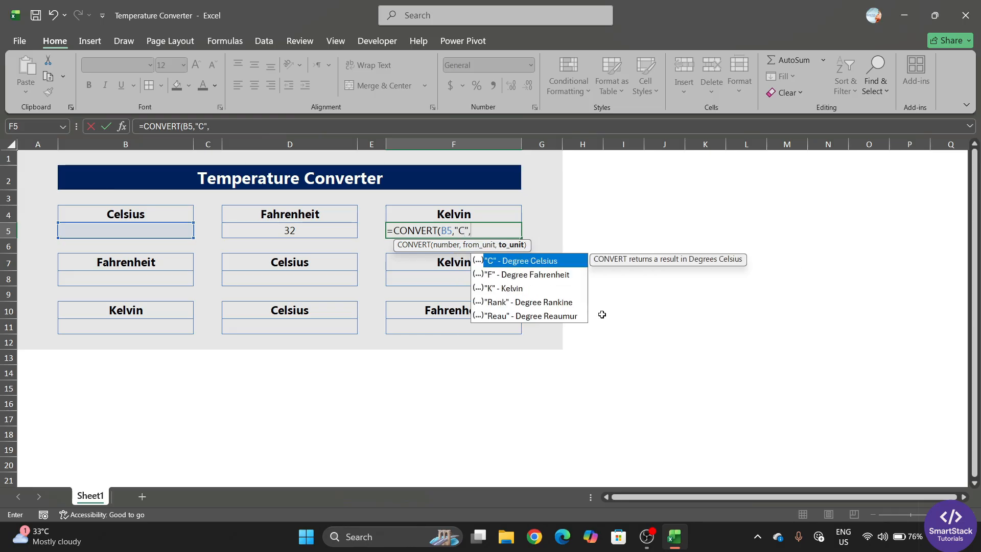
pyautogui.write('"K')
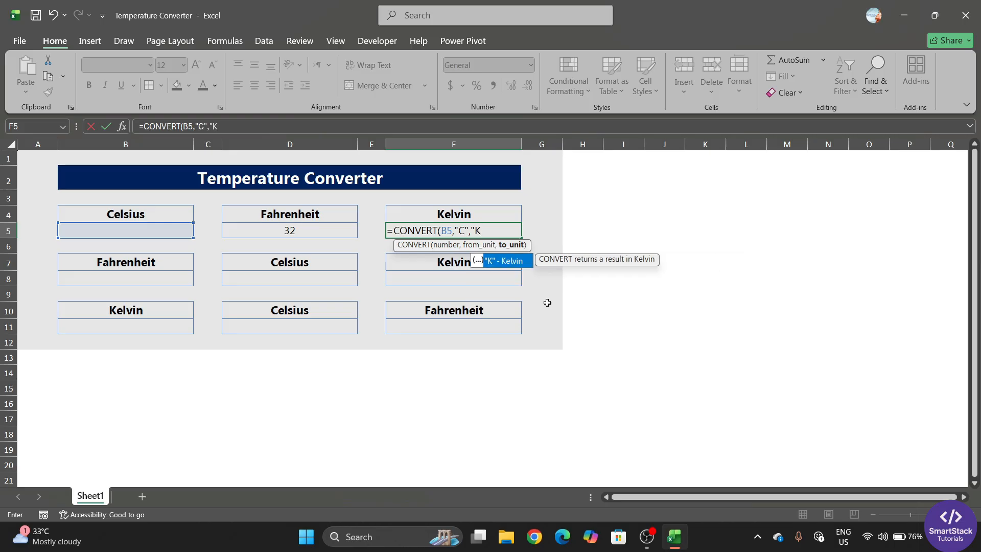
pyautogui.doubleClick(500, 261)
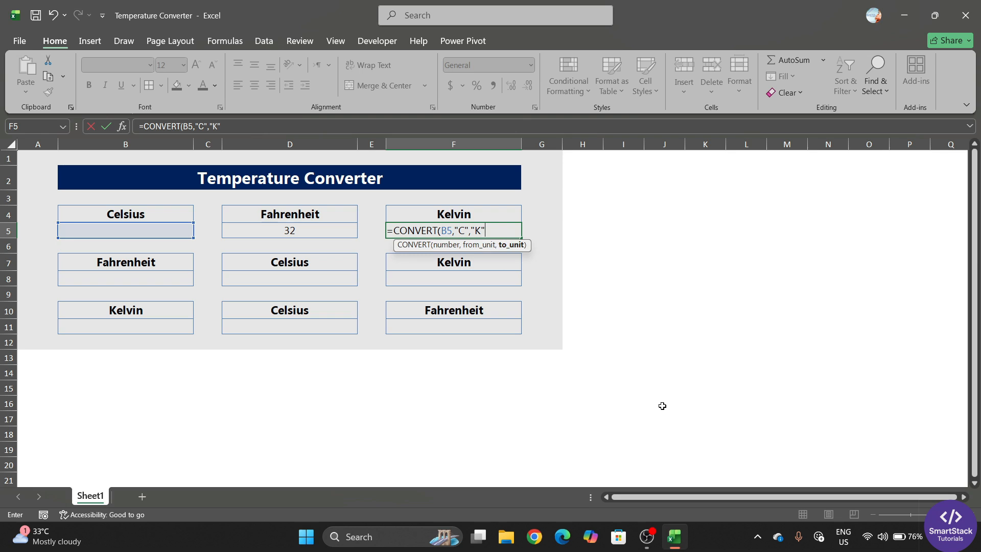
pyautogui.press('Return')
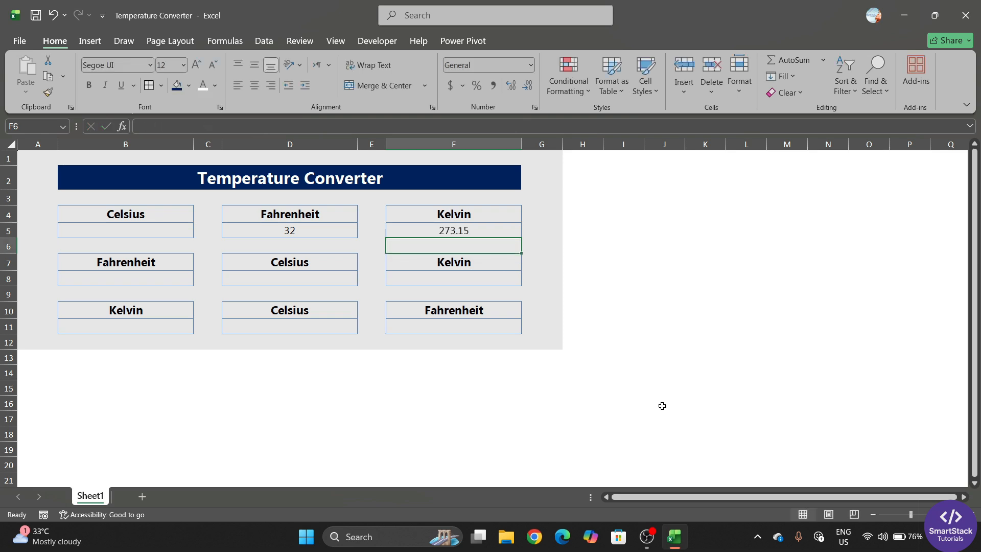
# Enter =CONVERT(B8,"F","C") in D8 and check it shows -17.7777778
pyautogui.click(308, 281)
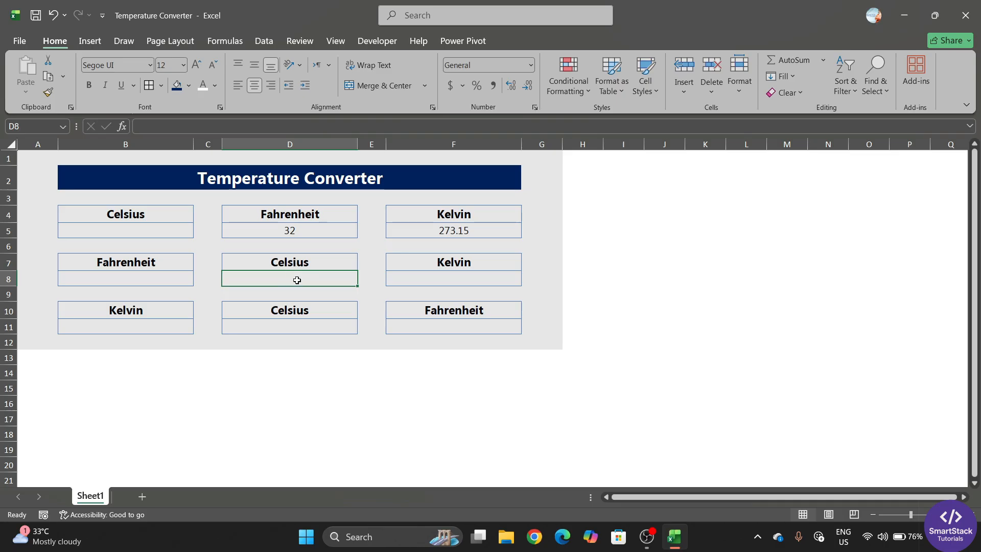
pyautogui.write('=conv')
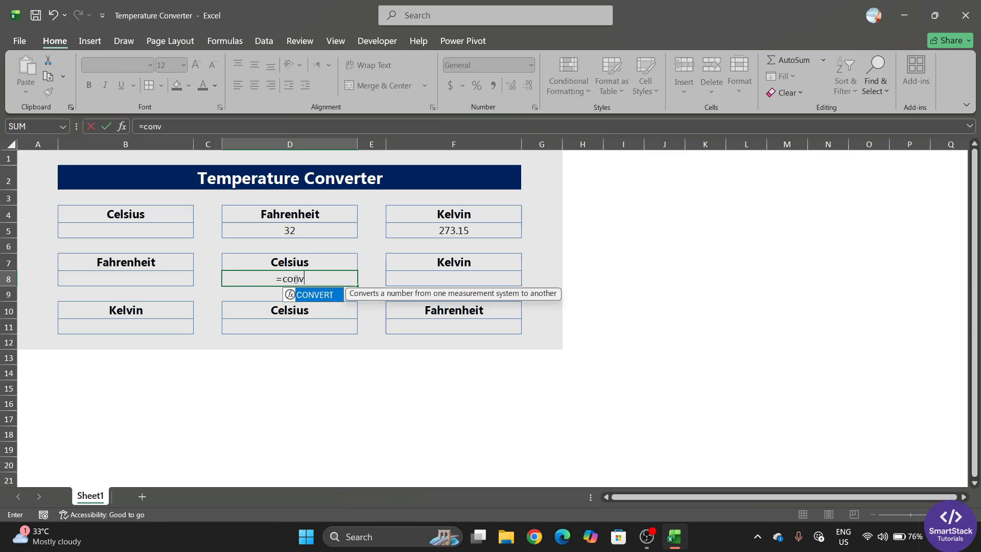
pyautogui.press('Tab')
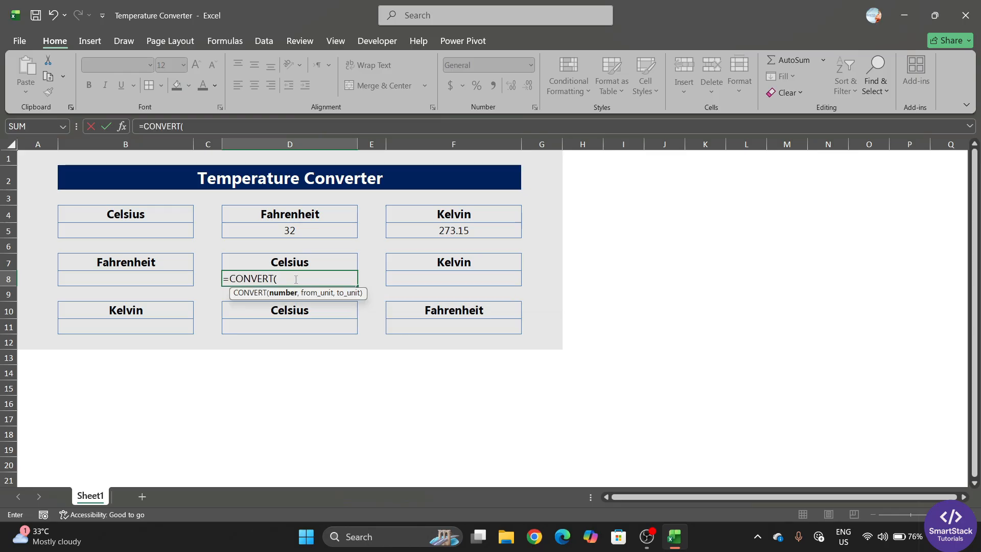
pyautogui.click(166, 279)
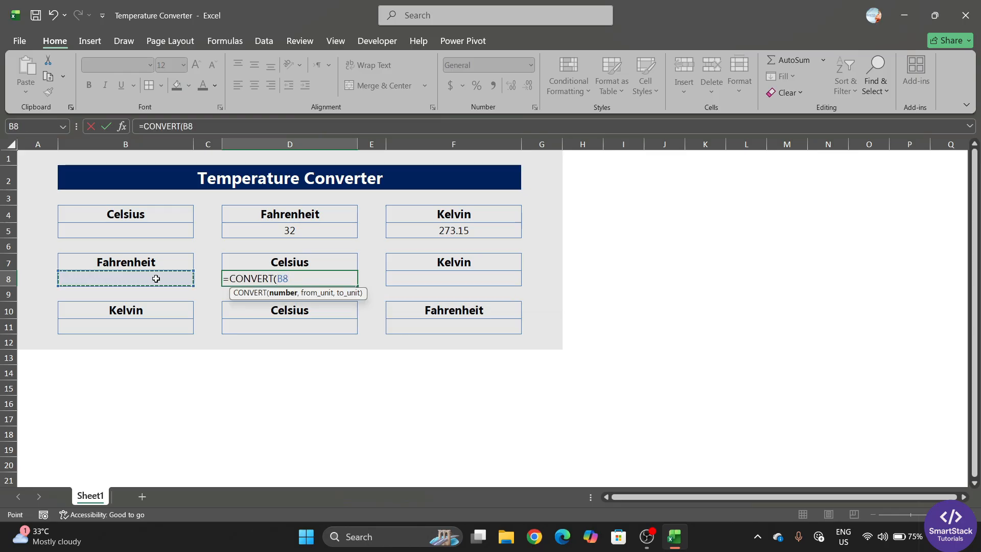
pyautogui.write(',')
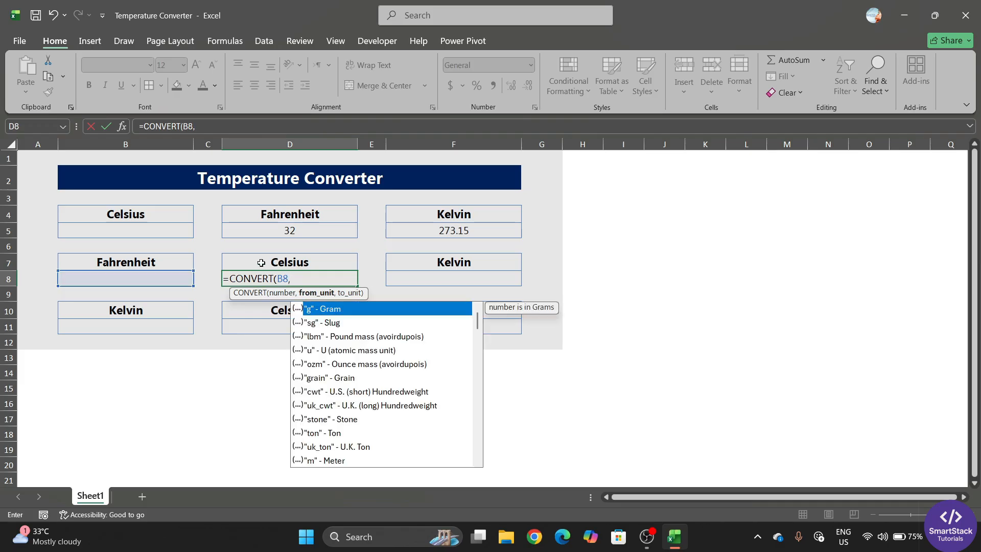
pyautogui.write('"F')
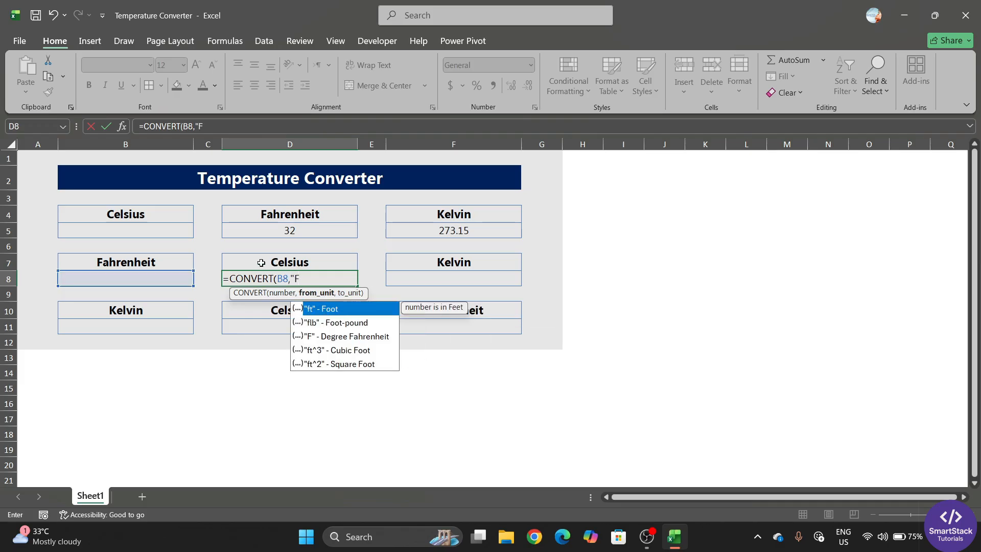
pyautogui.write('"')
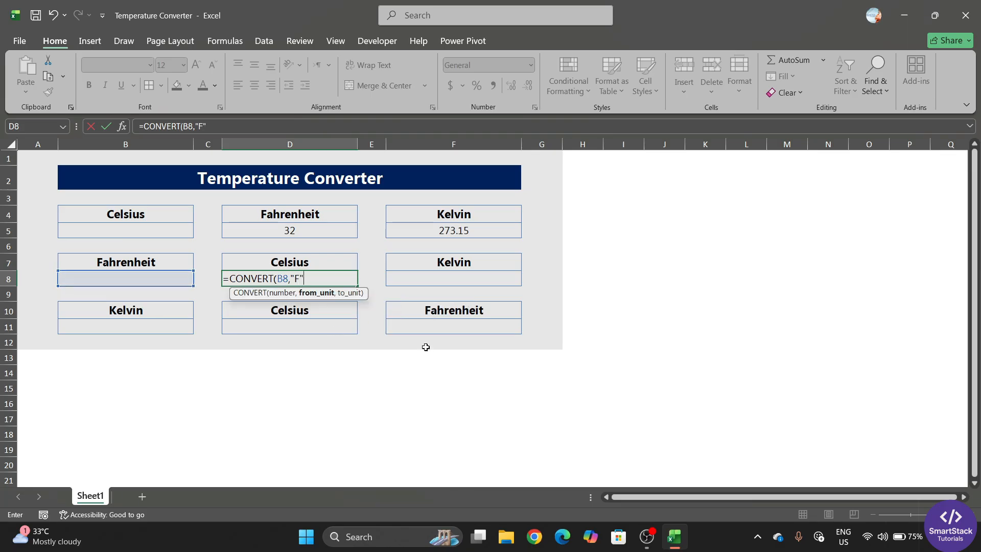
pyautogui.write(',"')
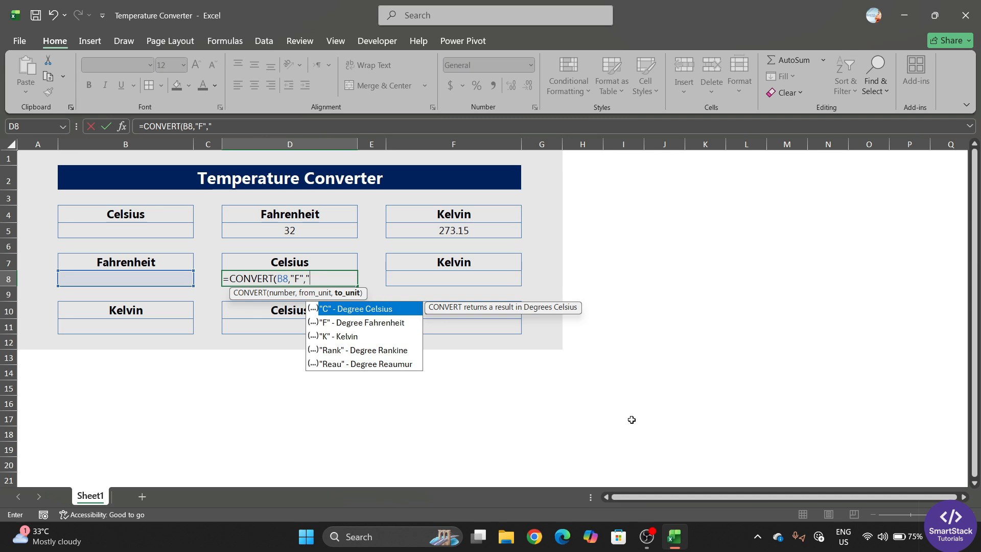
pyautogui.write('C')
pyautogui.press('Return')
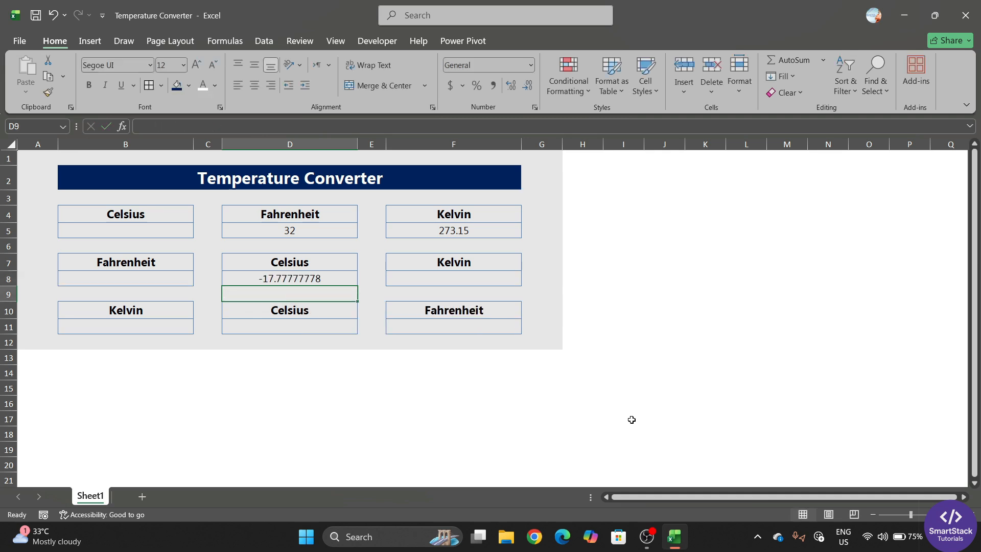
pyautogui.click(447, 281)
pyautogui.click(295, 282)
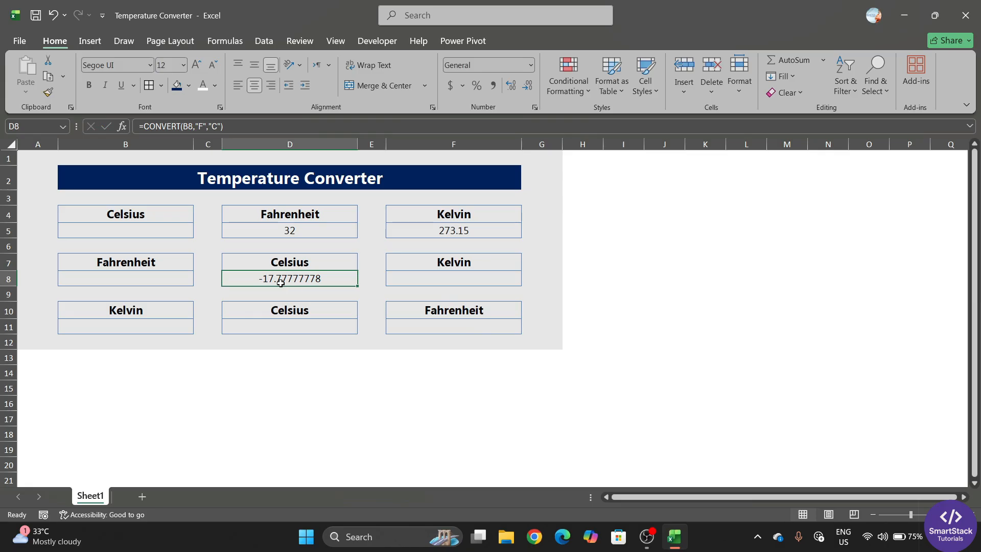
# Enter =CONVERT(B8,"F","K") in F8, showing 255.3722222
pyautogui.click(182, 275)
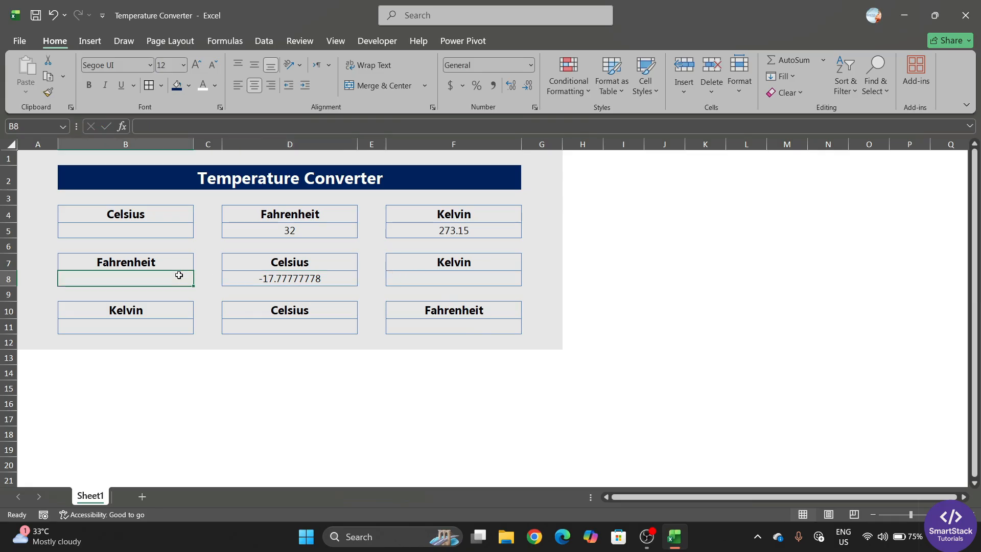
pyautogui.click(439, 280)
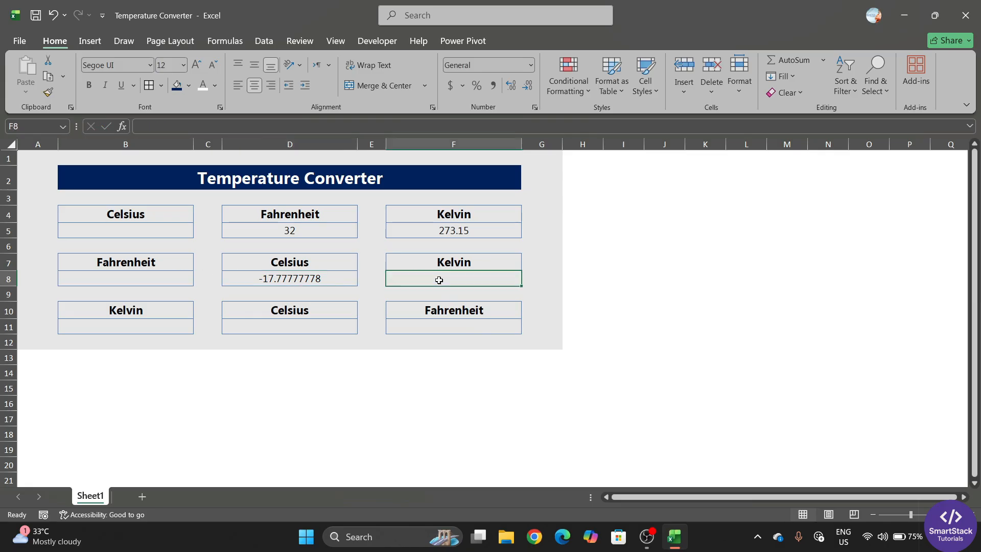
pyautogui.write('=')
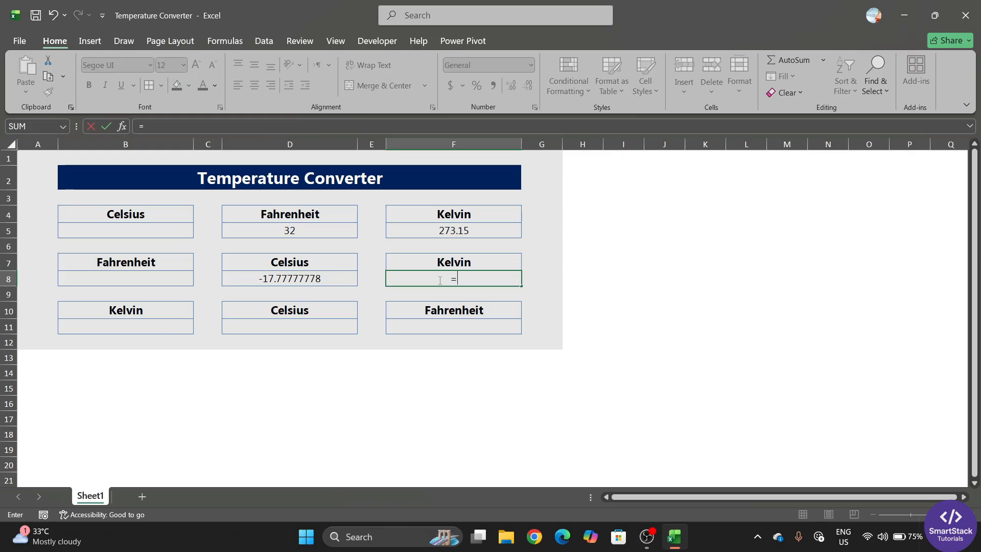
pyautogui.write('conv')
pyautogui.press('Tab')
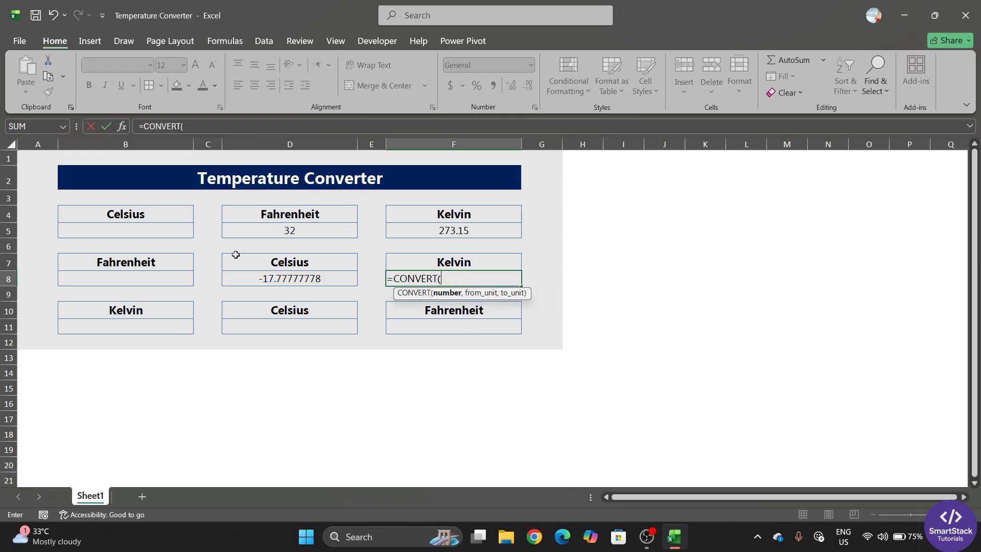
pyautogui.click(170, 276)
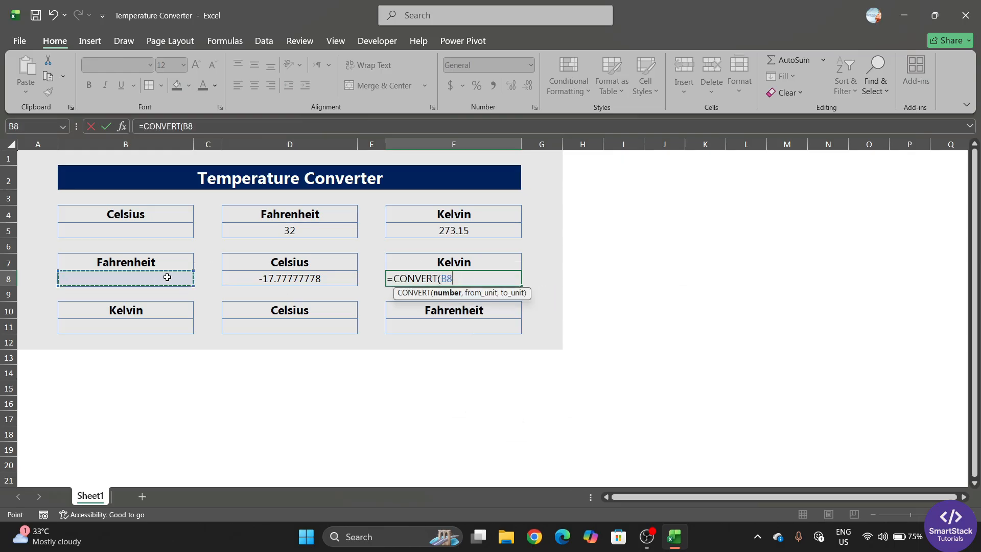
pyautogui.write(',')
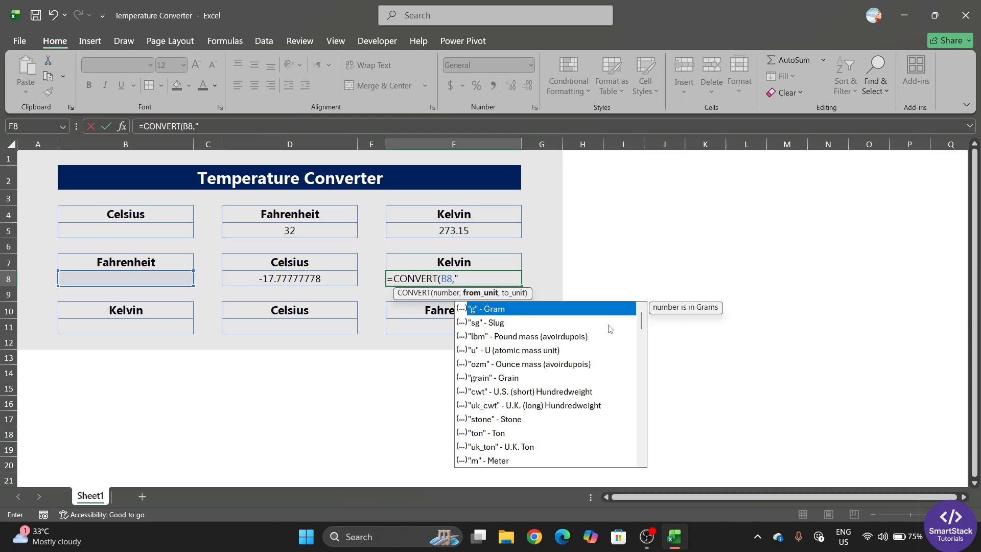
pyautogui.write('"F",')
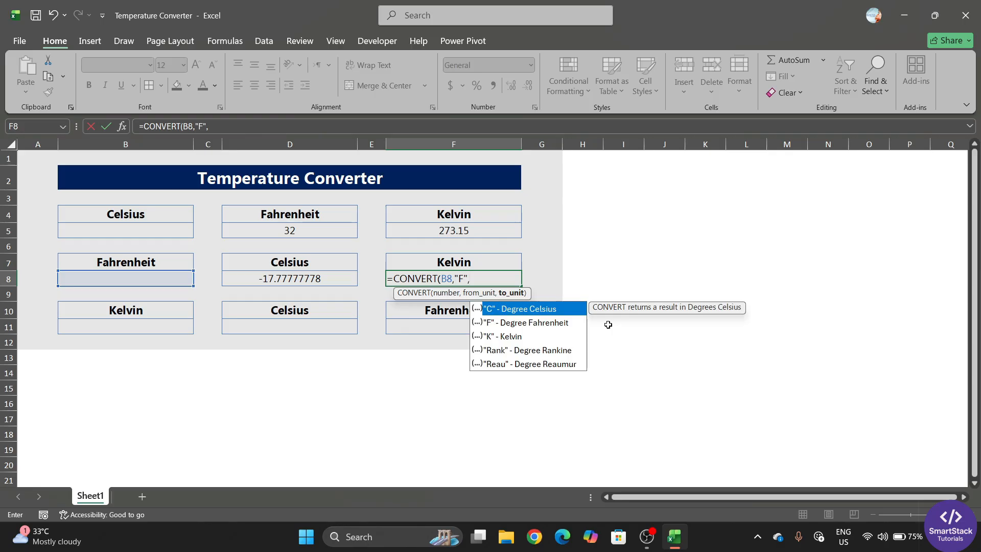
pyautogui.click(501, 336)
pyautogui.doubleClick(511, 336)
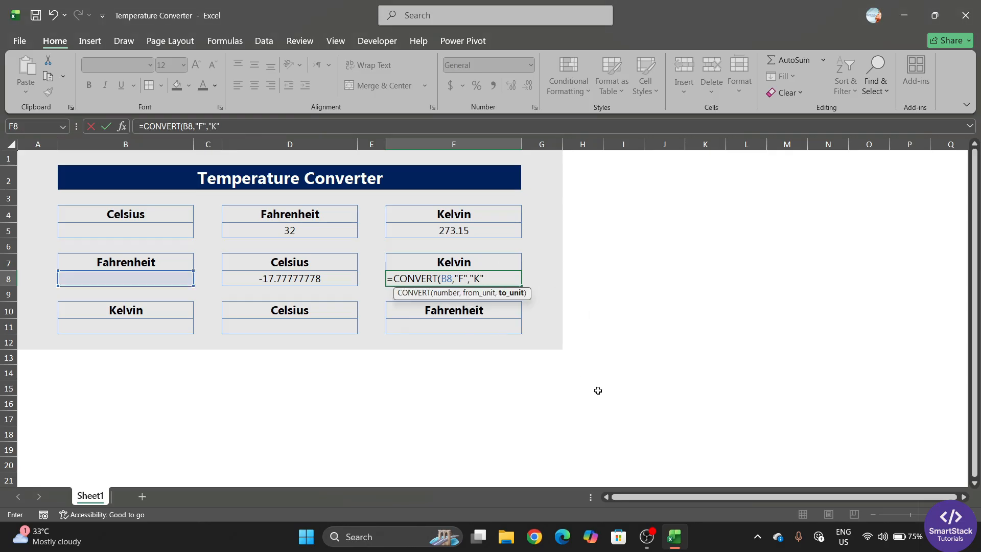
pyautogui.press('Return')
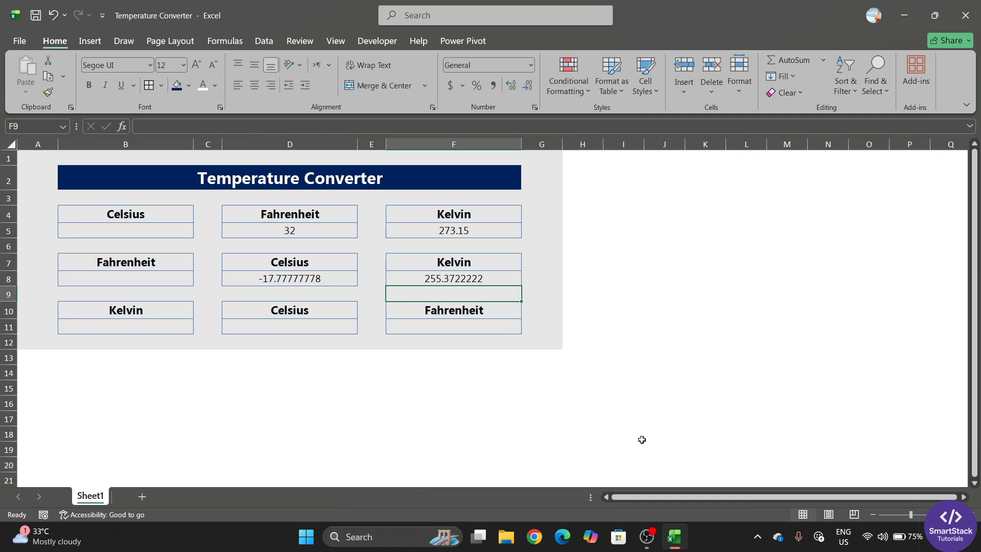
pyautogui.click(305, 333)
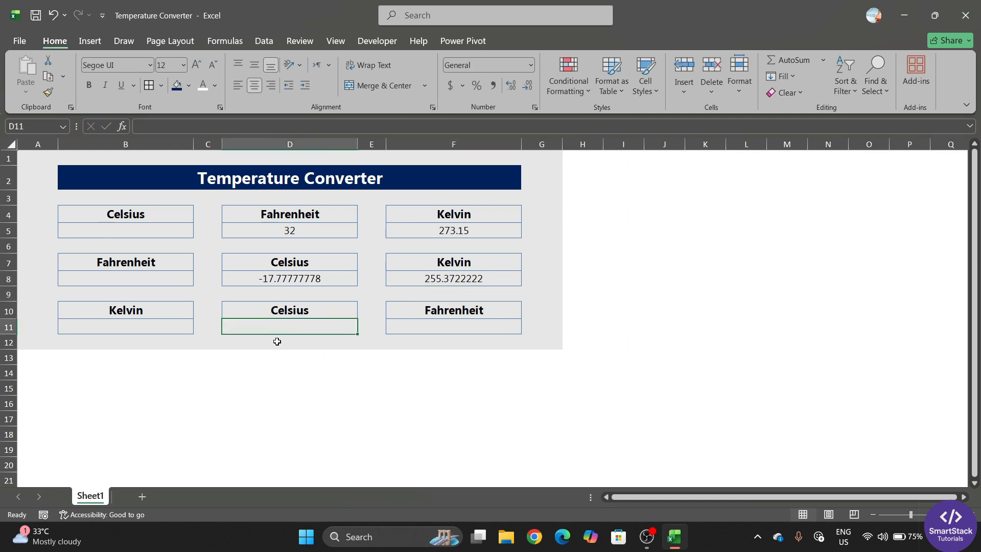
# Enter =CONVERT(B11,"K","C") in D11, giving -273.15 while the Kelvin input is empty
pyautogui.write('=con')
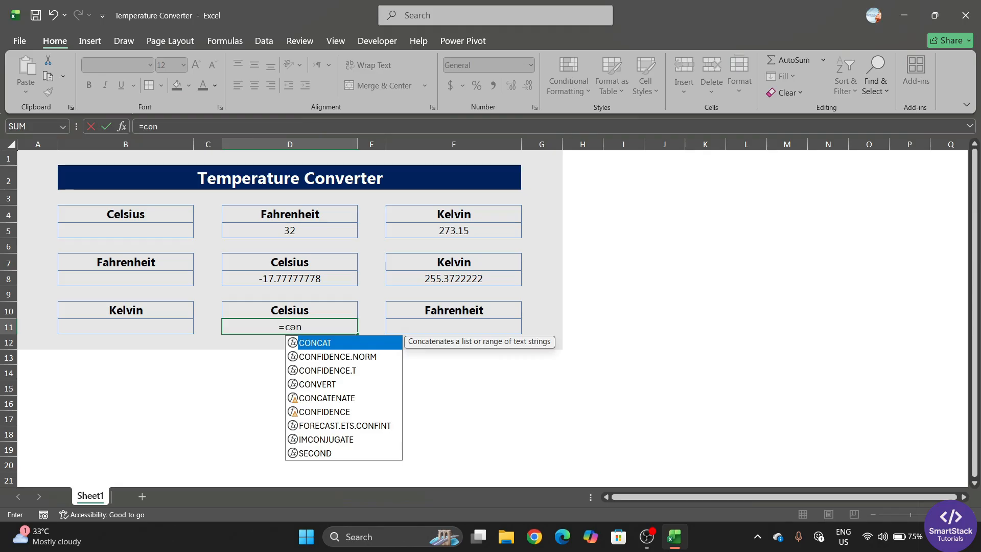
pyautogui.write('v')
pyautogui.press('Tab')
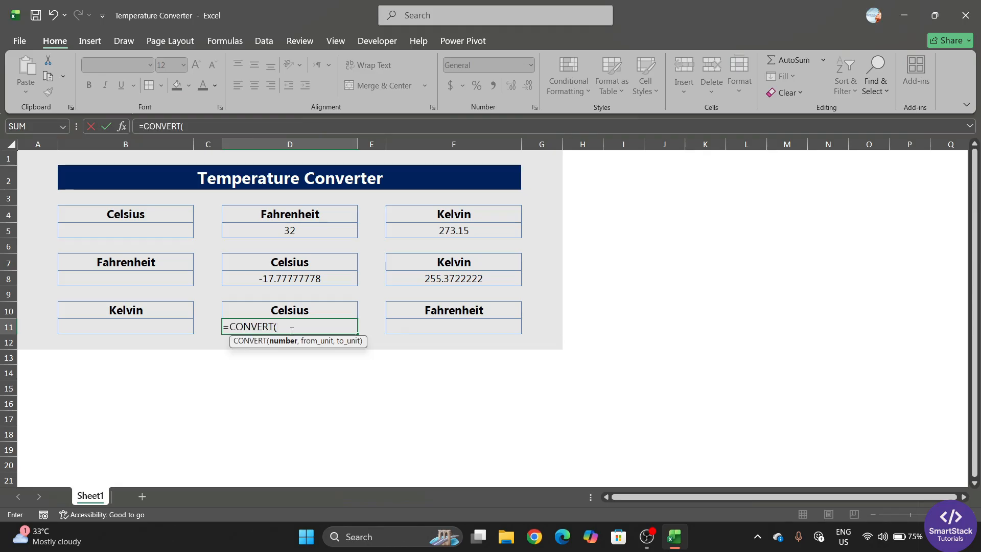
pyautogui.click(152, 328)
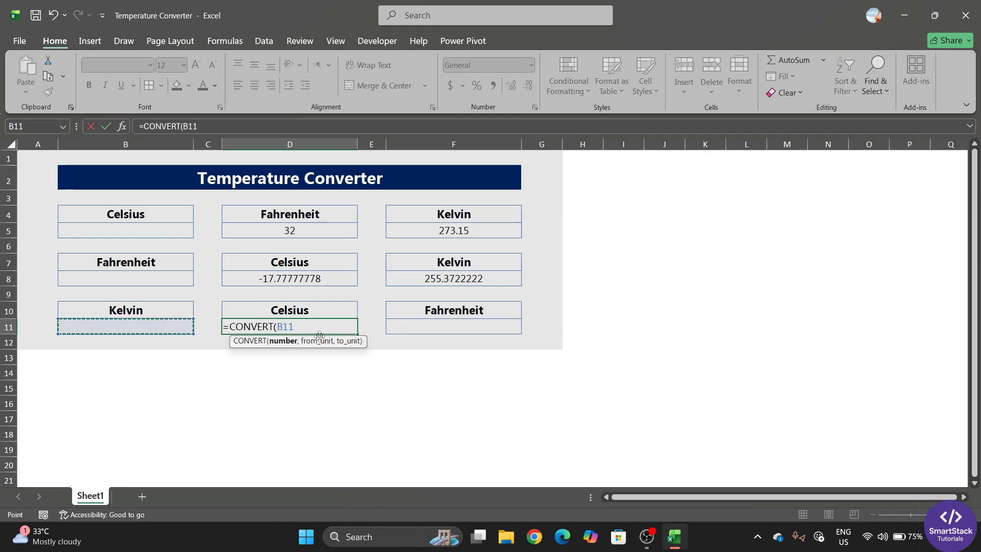
pyautogui.write(',')
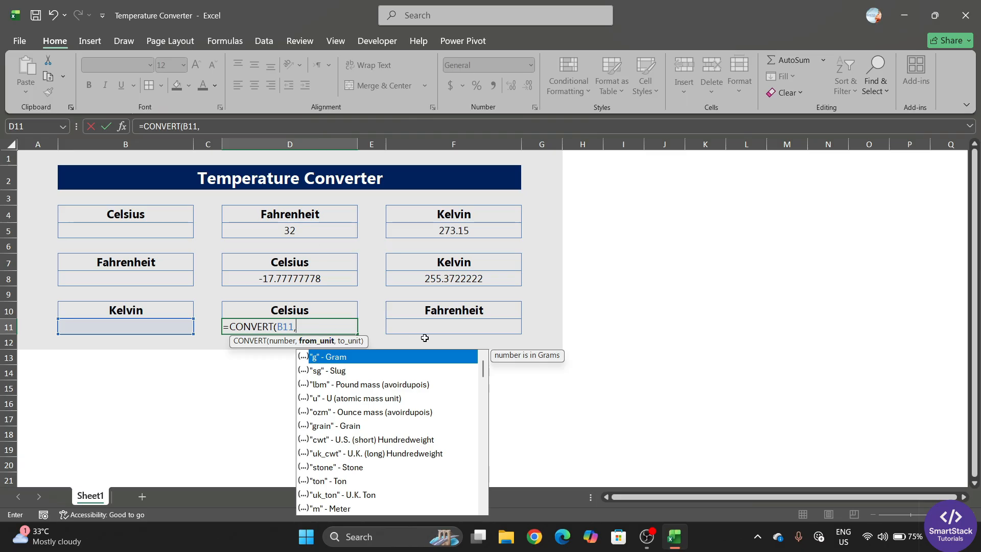
pyautogui.write('"K",')
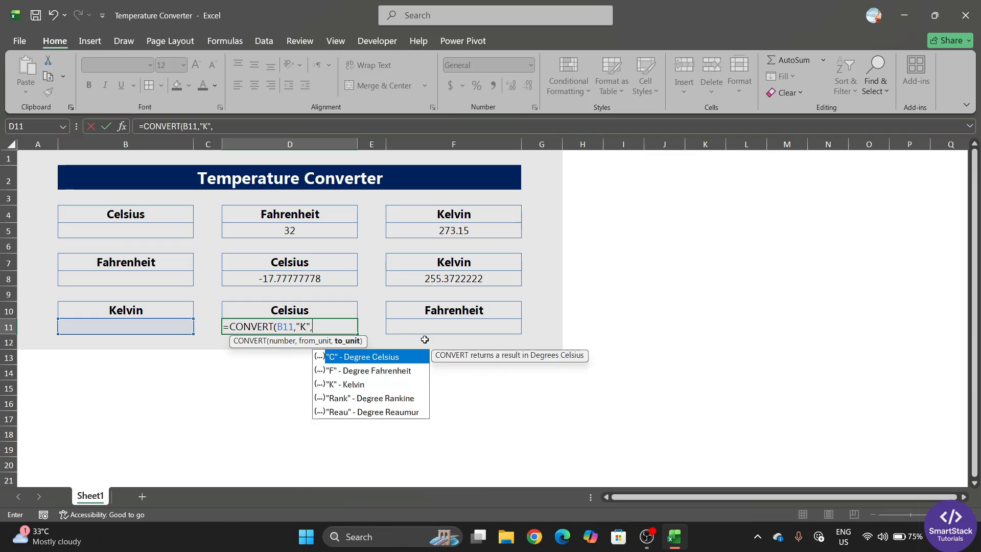
pyautogui.doubleClick(367, 357)
pyautogui.write(')')
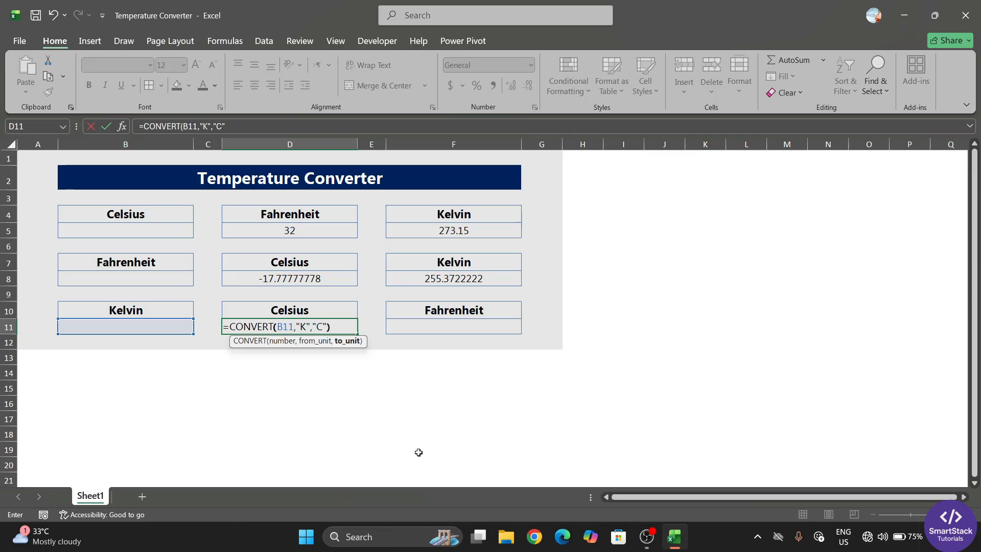
pyautogui.press('Return')
pyautogui.click(447, 325)
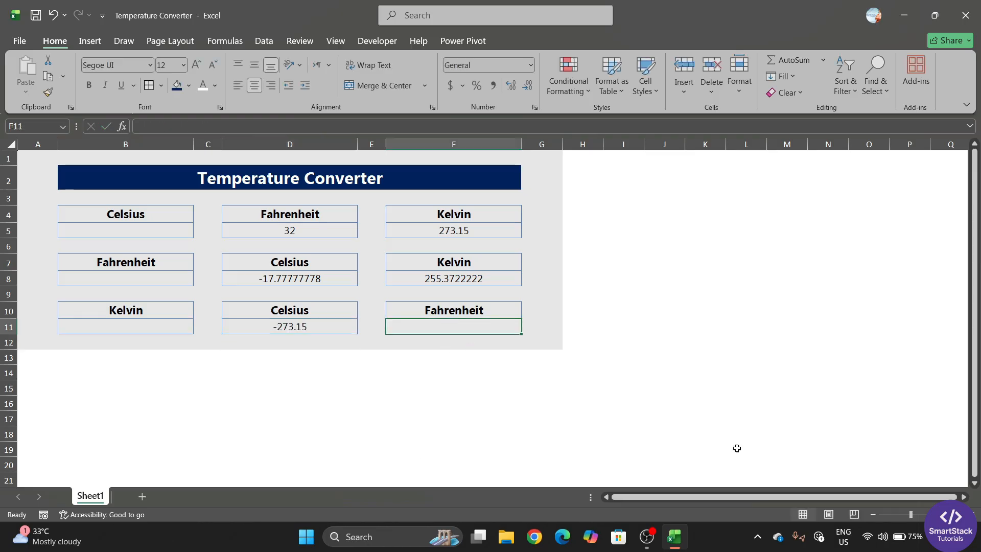
# Enter =CONVERT(B11,"K","F") in F11, showing -459.67 while B11 is empty
pyautogui.write('=')
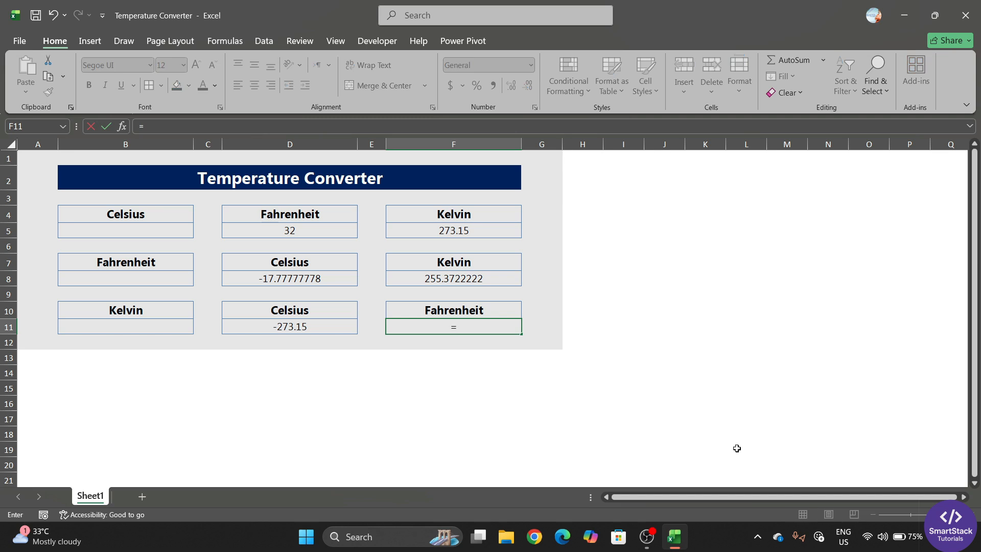
pyautogui.write('convert')
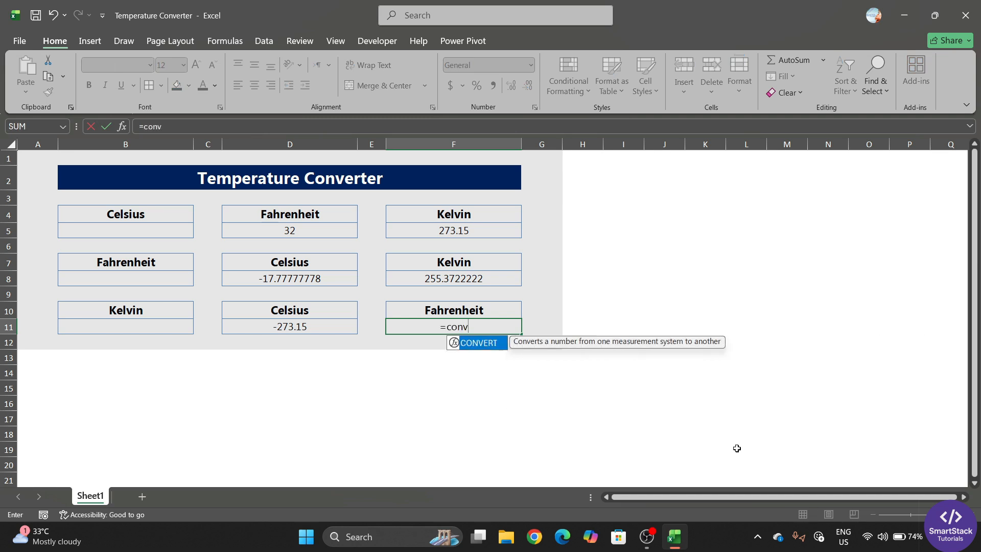
pyautogui.press('Tab')
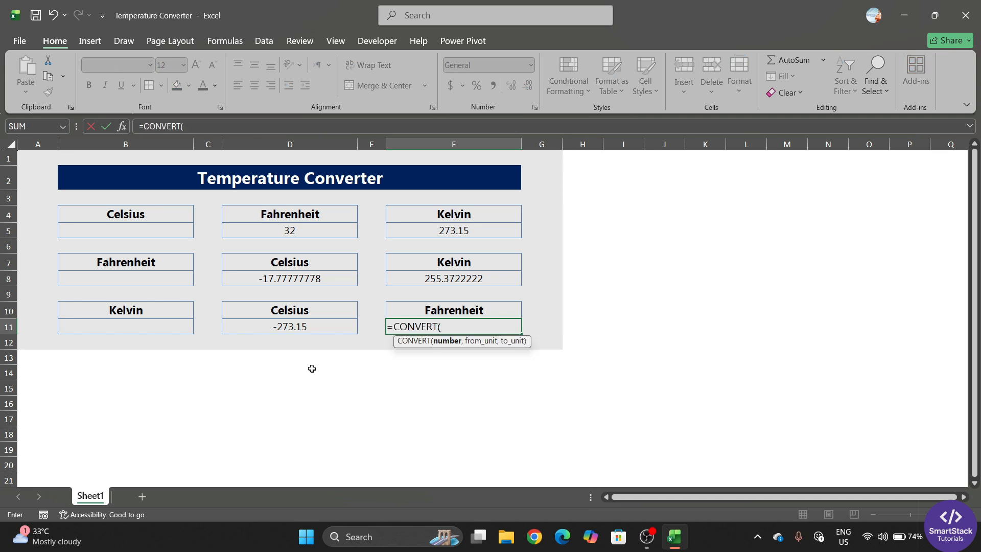
pyautogui.click(149, 327)
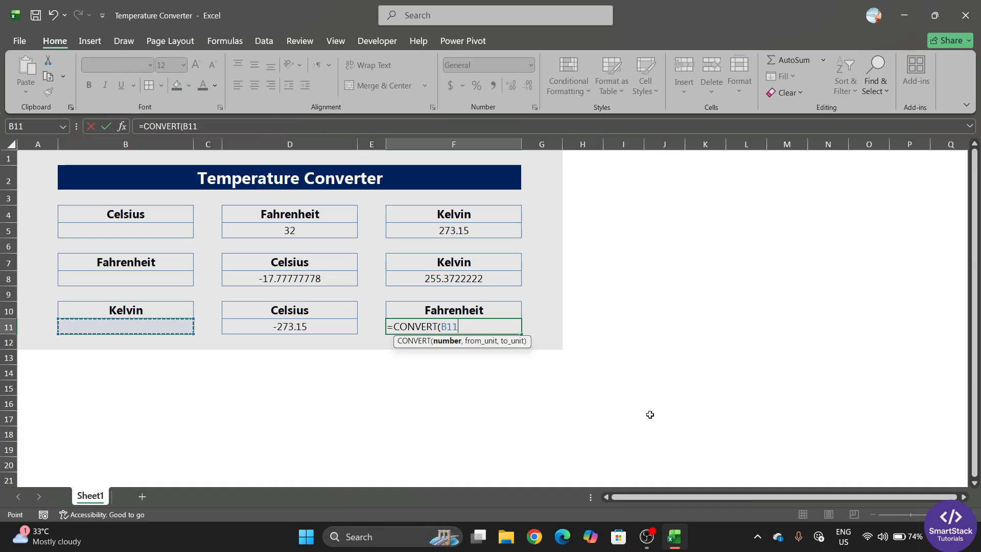
pyautogui.write(',')
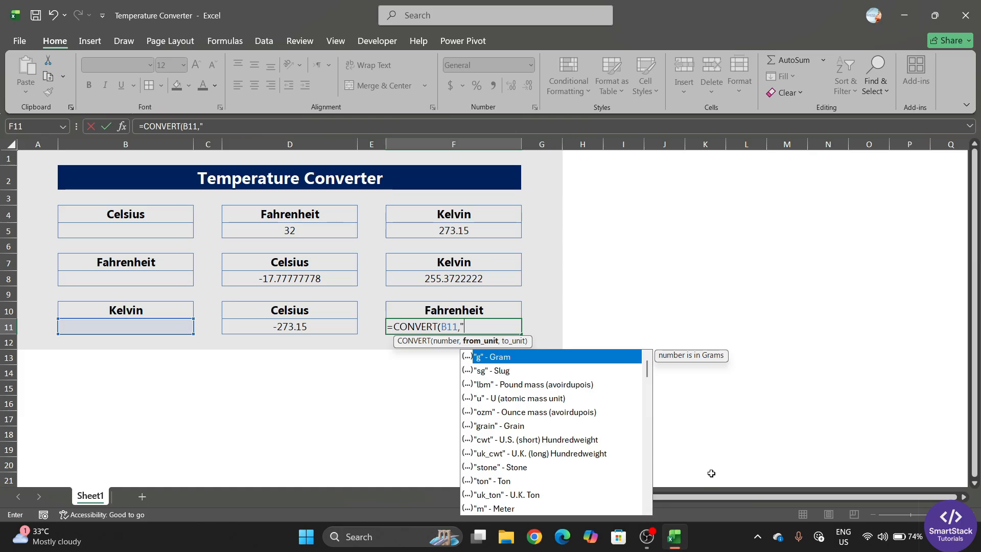
pyautogui.write('"K"')
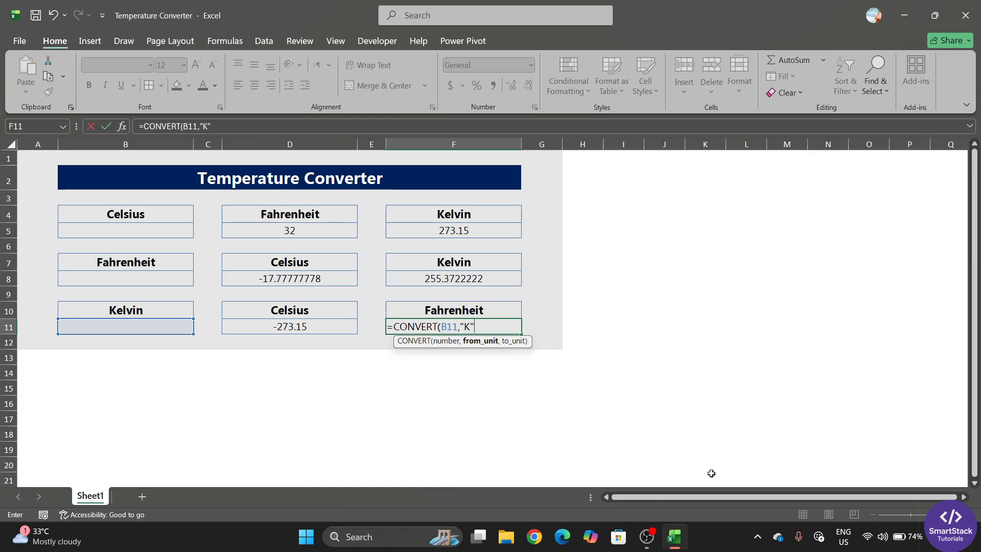
pyautogui.write(',')
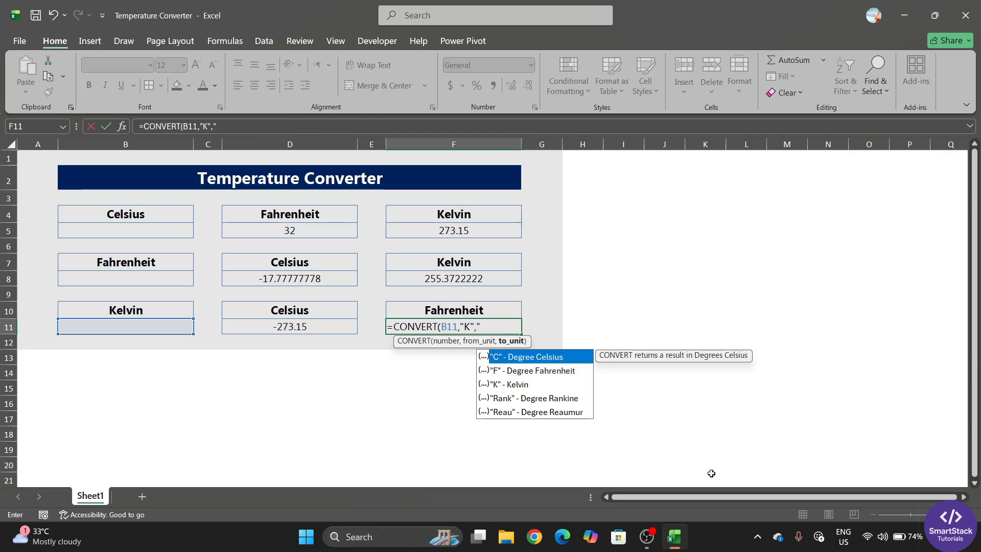
pyautogui.write('"F')
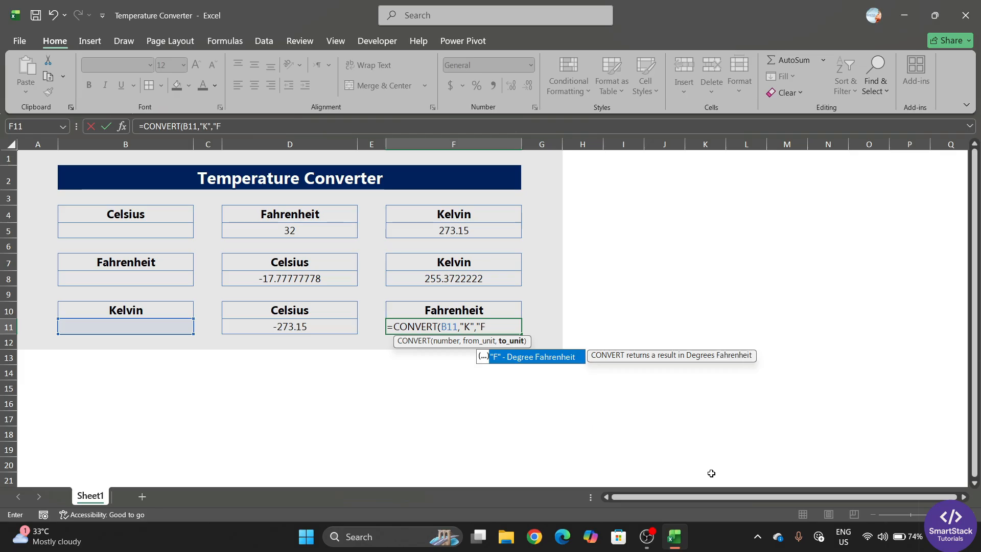
pyautogui.write('")')
pyautogui.press('Return')
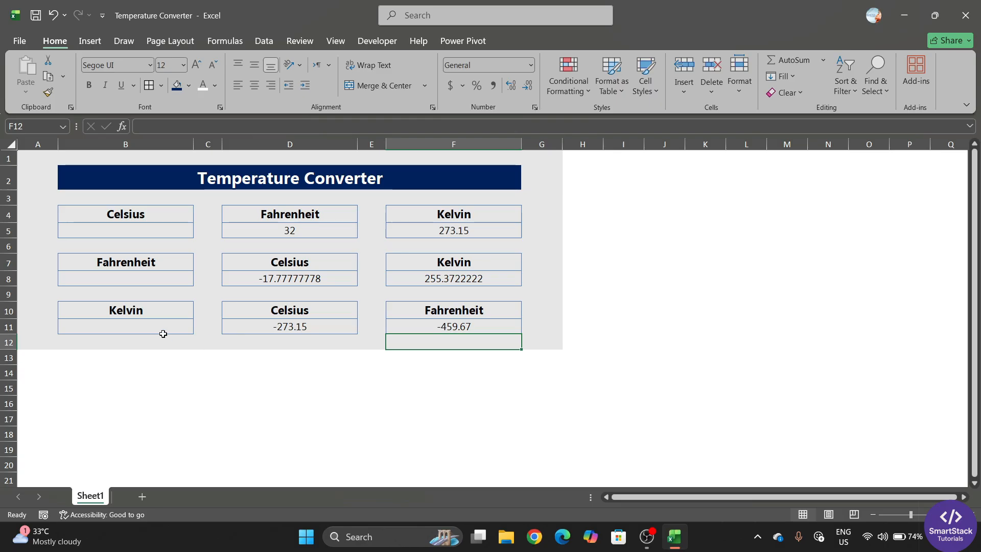
pyautogui.click(161, 331)
# Widen columns B, D and F together to 28.67 (265 pixels)
pyautogui.click(295, 329)
pyautogui.click(437, 325)
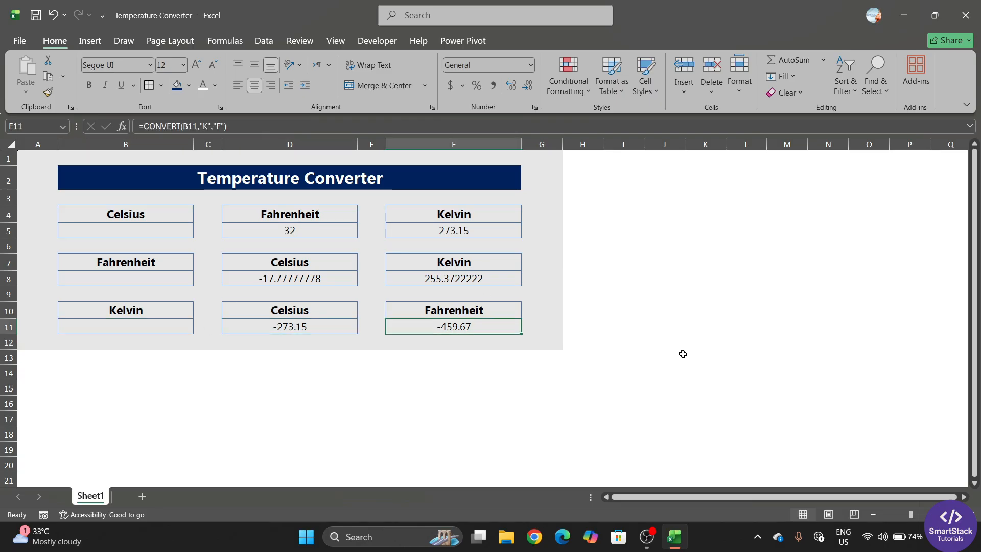
pyautogui.click(164, 212)
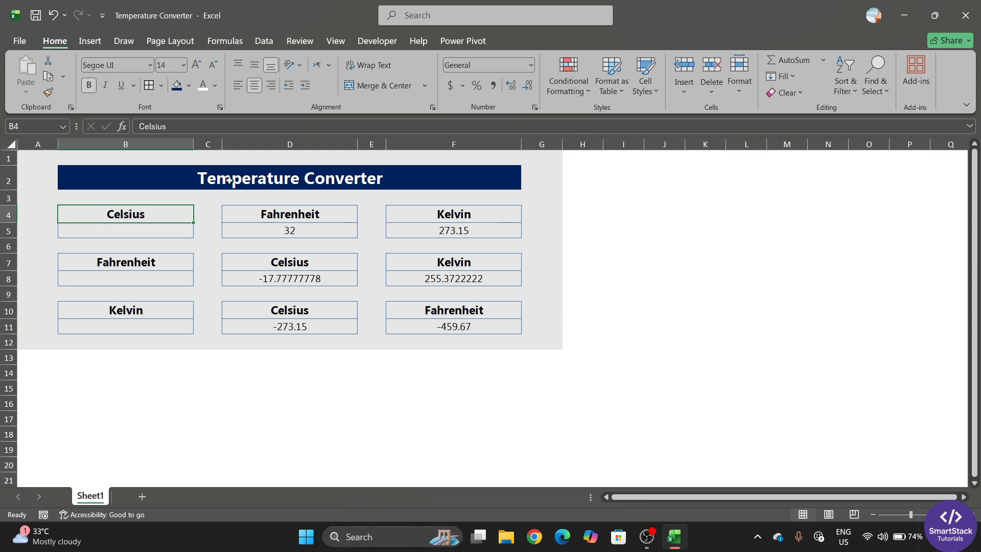
pyautogui.click(176, 145)
pyautogui.keyDown('ctrl'); pyautogui.click(275, 144); pyautogui.keyUp('ctrl')
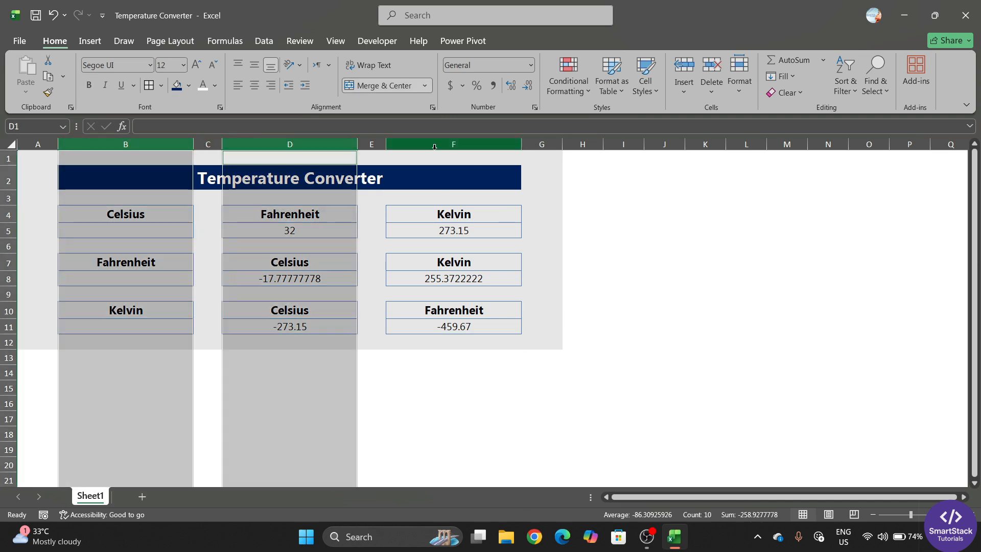
pyautogui.keyDown('ctrl'); pyautogui.click(434, 145); pyautogui.keyUp('ctrl')
pyautogui.moveTo(522, 145); pyautogui.dragTo(557, 144)
pyautogui.moveTo(431, 146); pyautogui.dragTo(435, 146)
pyautogui.click(368, 231)
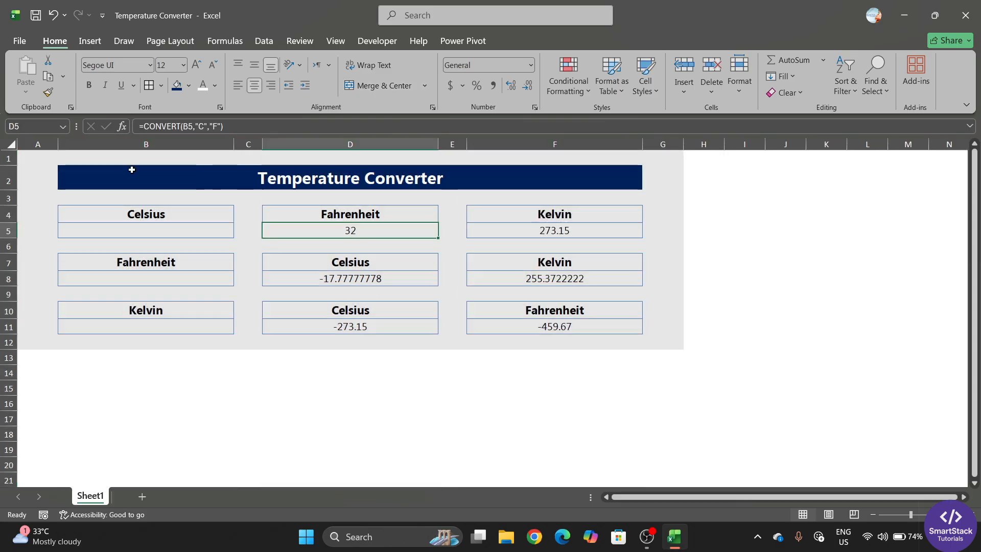
pyautogui.click(36, 16)
# Select the nine unit label cells B4, D4, F4, B7, D7, F7, B10, D10 and F10
pyautogui.click(129, 213)
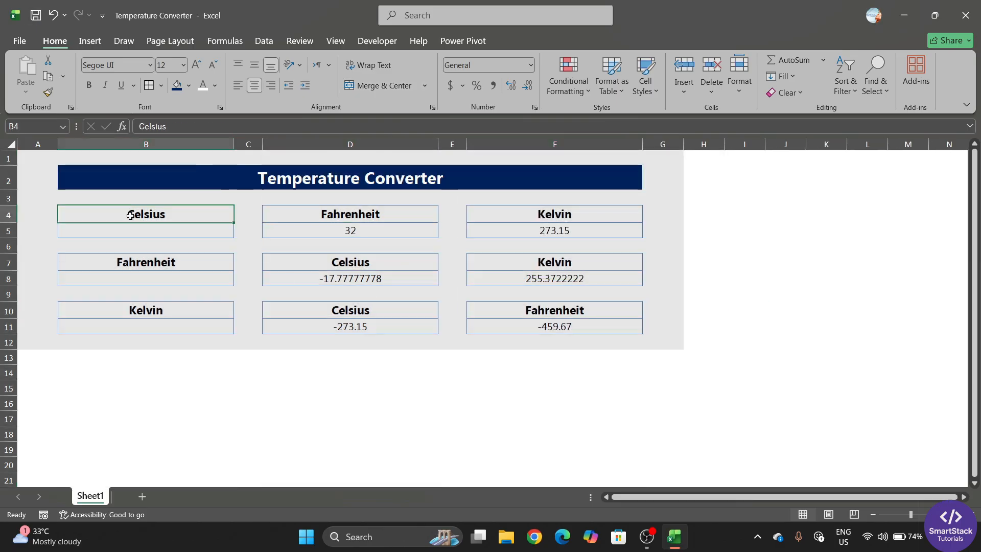
pyautogui.click(341, 214)
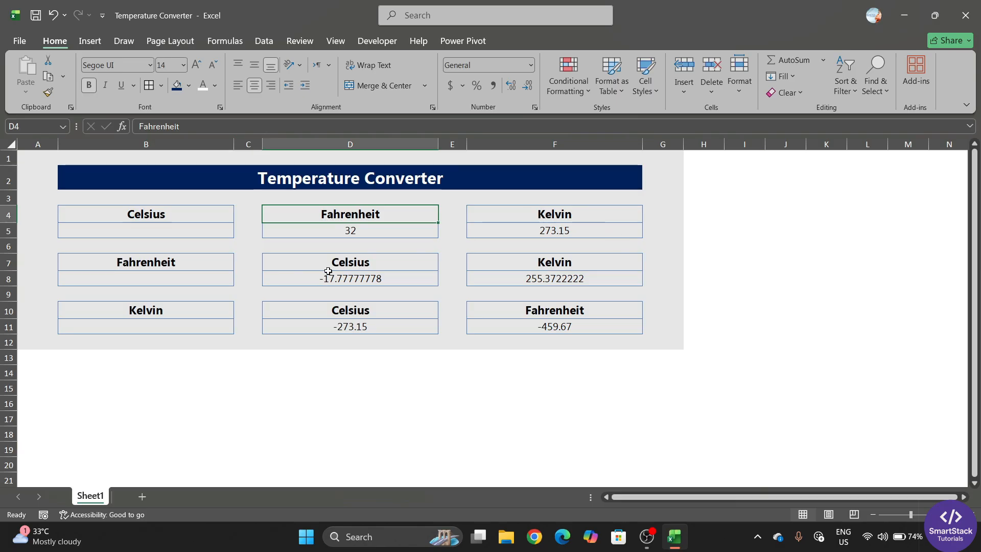
pyautogui.click(204, 211)
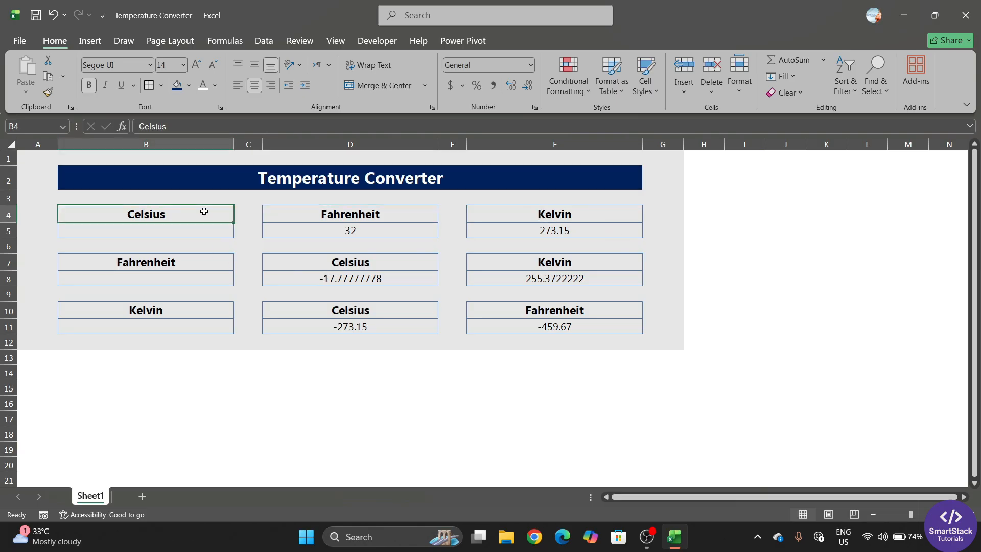
pyautogui.keyDown('ctrl'); pyautogui.click(336, 211); pyautogui.keyUp('ctrl')
pyautogui.keyDown('ctrl'); pyautogui.click(541, 215); pyautogui.keyUp('ctrl')
pyautogui.keyDown('ctrl'); pyautogui.click(548, 265); pyautogui.keyUp('ctrl')
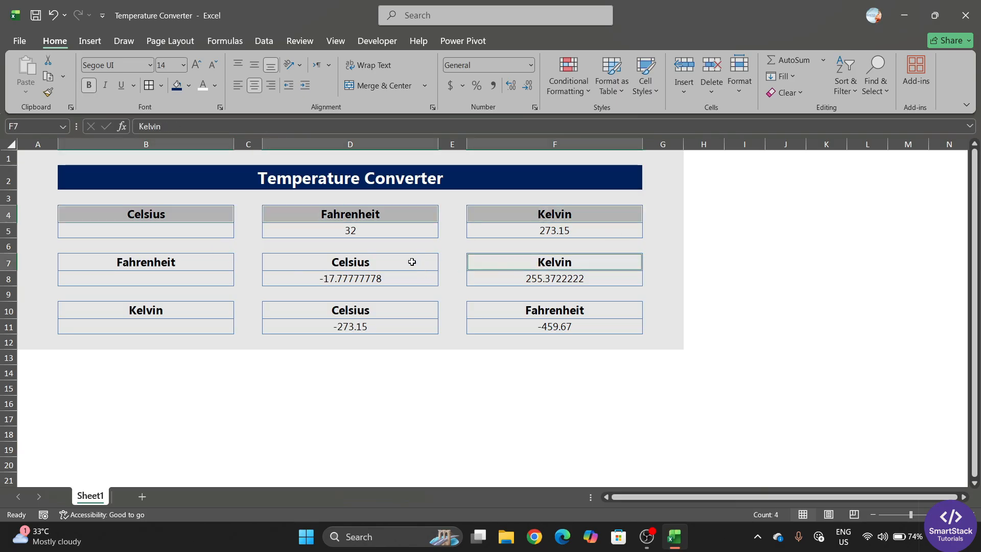
pyautogui.keyDown('ctrl'); pyautogui.click(404, 261); pyautogui.keyUp('ctrl')
pyautogui.keyDown('ctrl'); pyautogui.click(214, 261); pyautogui.keyUp('ctrl')
pyautogui.keyDown('ctrl'); pyautogui.click(183, 309); pyautogui.keyUp('ctrl')
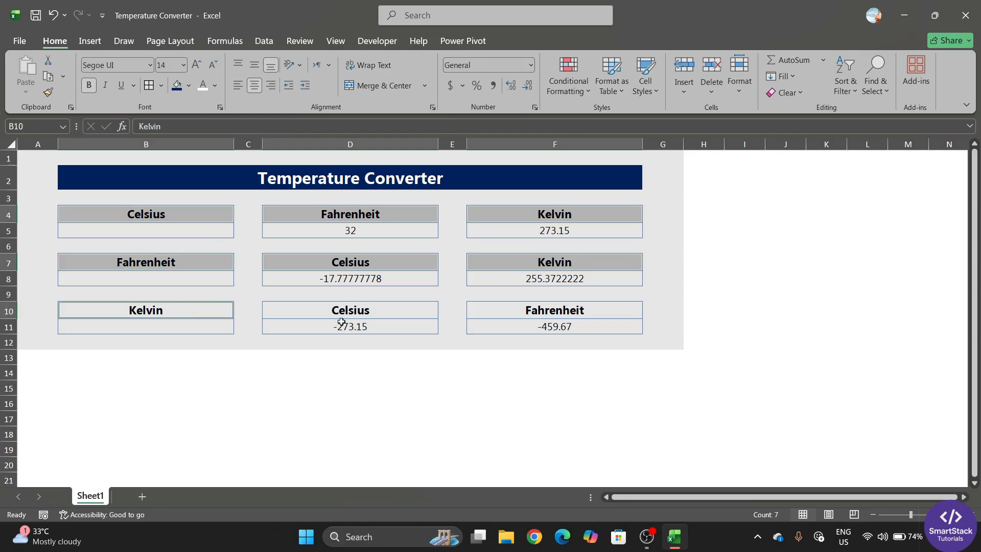
pyautogui.keyDown('ctrl'); pyautogui.click(342, 313); pyautogui.keyUp('ctrl')
pyautogui.keyDown('ctrl'); pyautogui.click(564, 308); pyautogui.keyUp('ctrl')
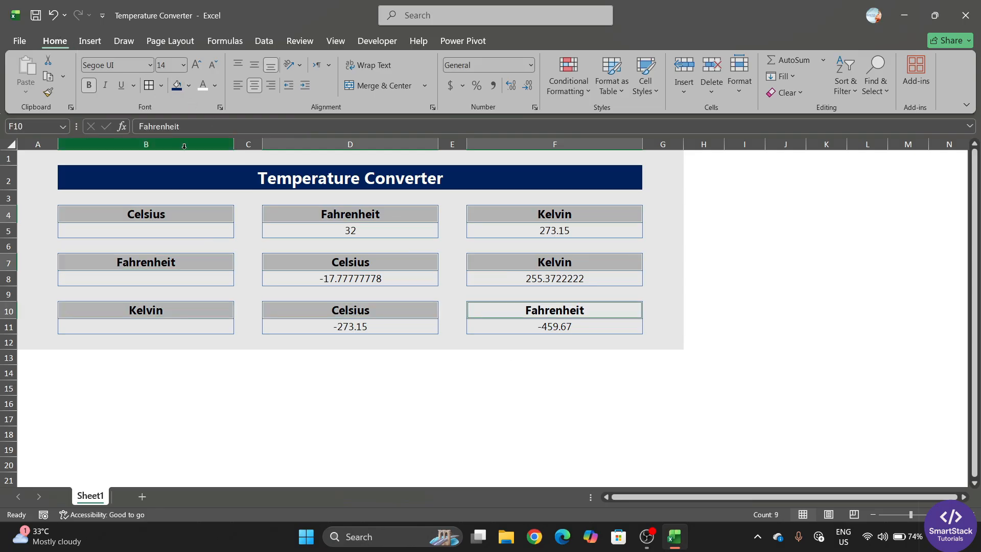
# Fill the selected label cells with Blue, Accent 1, Lighter 40%
pyautogui.click(189, 88)
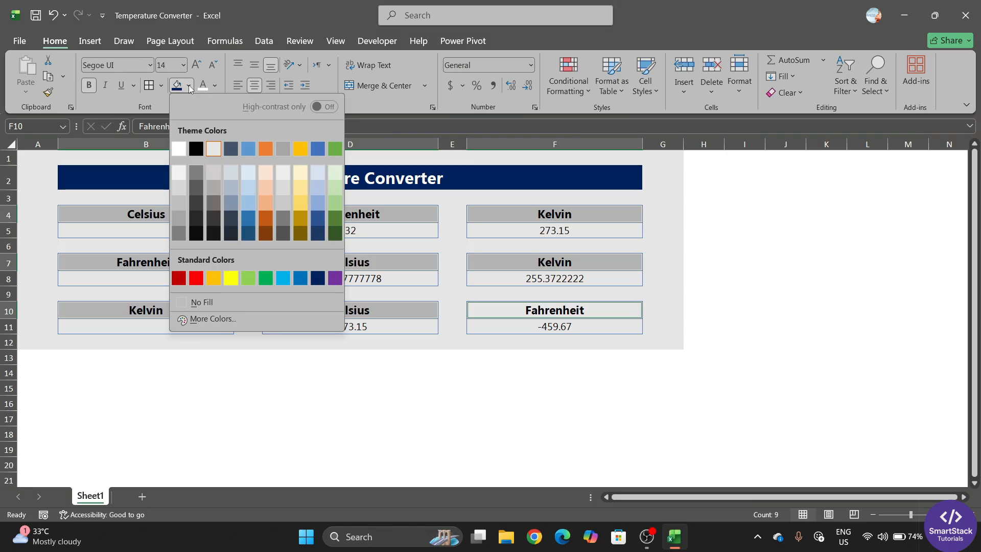
pyautogui.click(246, 206)
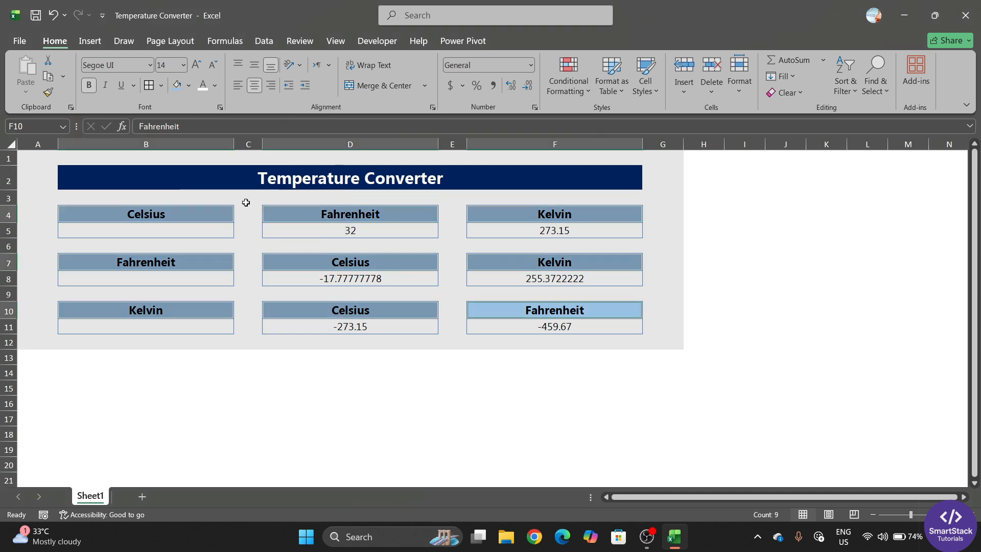
pyautogui.click(315, 384)
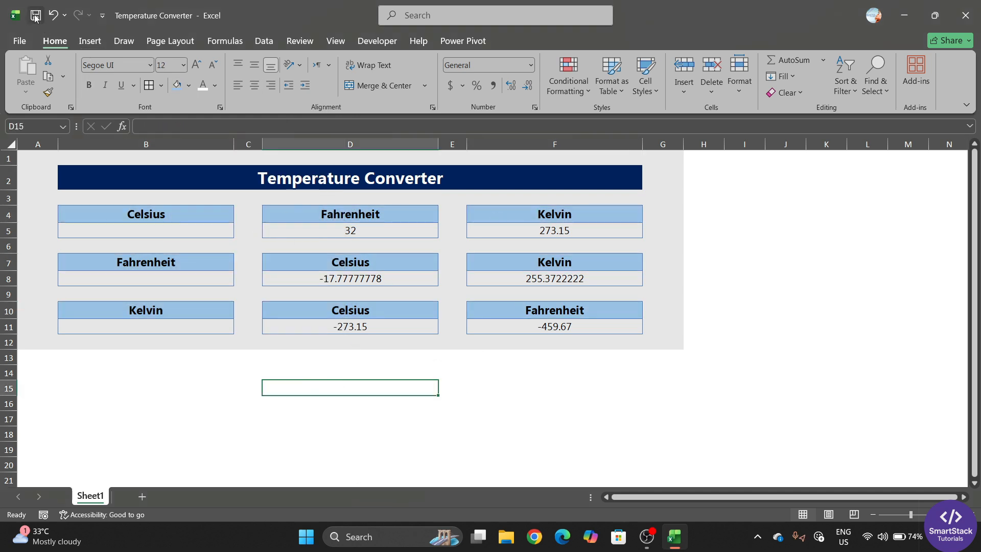
# Give the input cells B5, B8 and B11 a white fill
pyautogui.click(148, 230)
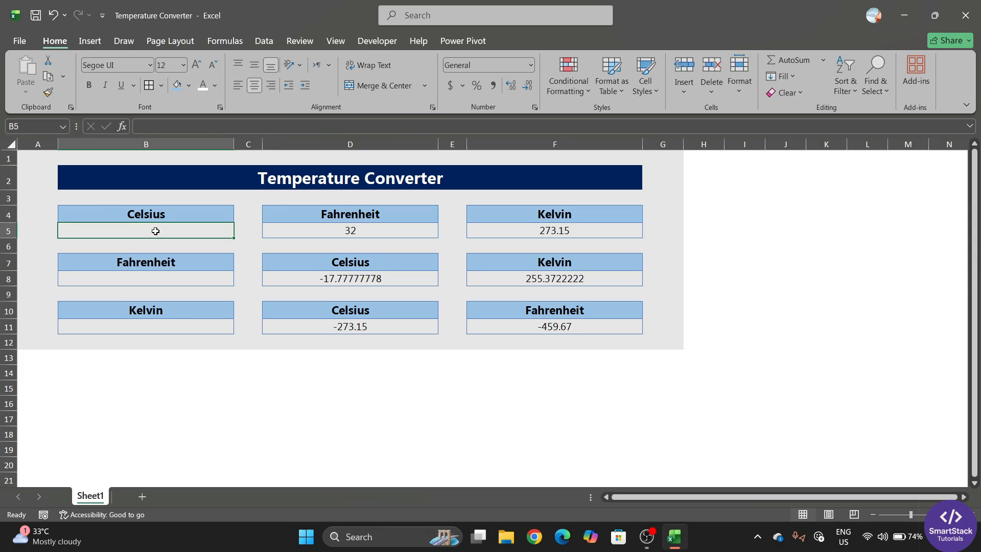
pyautogui.keyDown('ctrl'); pyautogui.click(168, 281); pyautogui.keyUp('ctrl')
pyautogui.keyDown('ctrl'); pyautogui.click(178, 330); pyautogui.keyUp('ctrl')
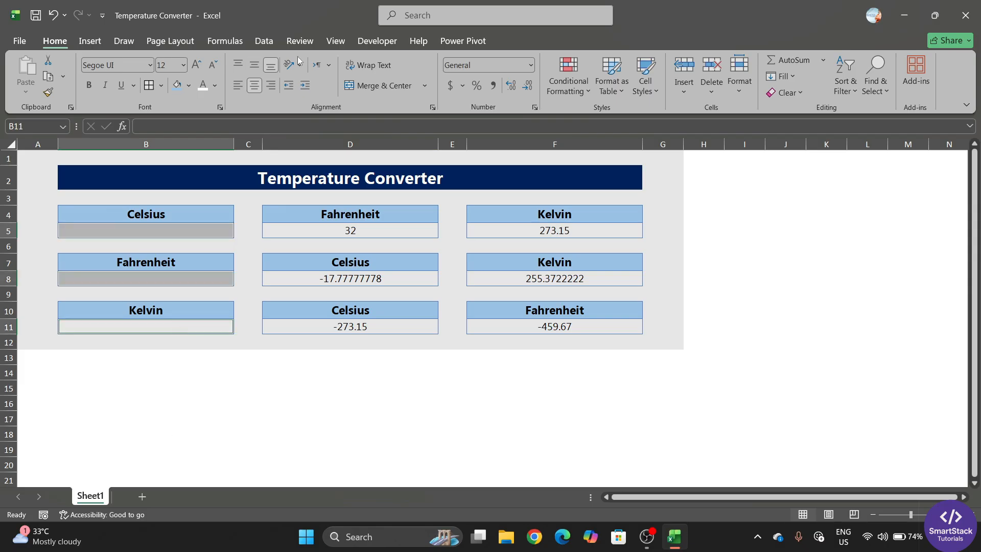
pyautogui.click(190, 86)
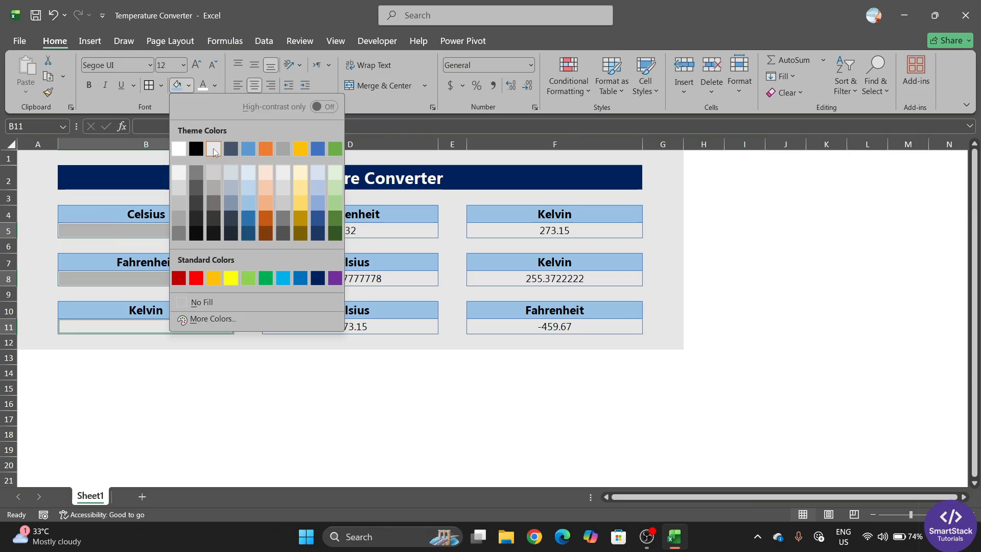
pyautogui.click(182, 150)
pyautogui.click(317, 397)
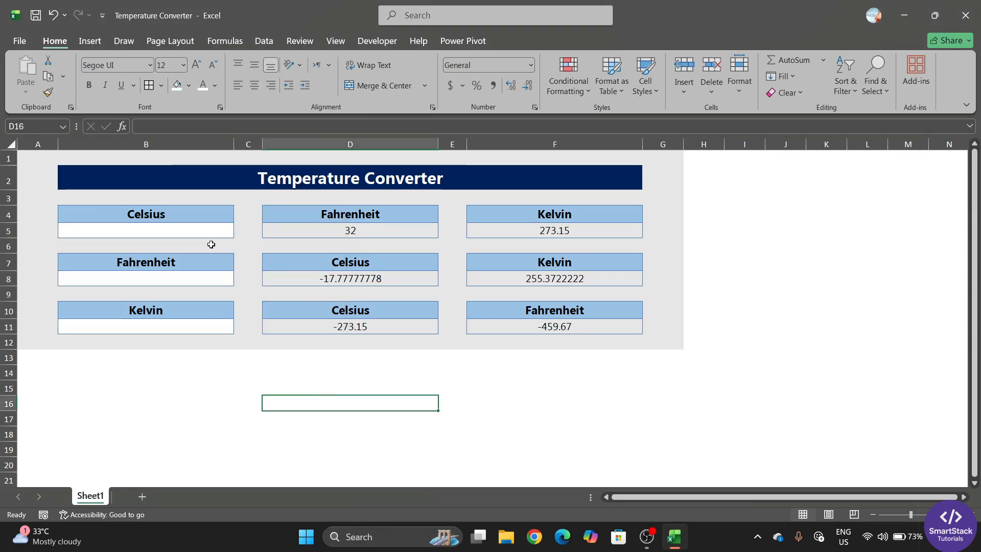
# Review the Celsius conversion formulas in D5 and F5, ending on D5
pyautogui.click(200, 231)
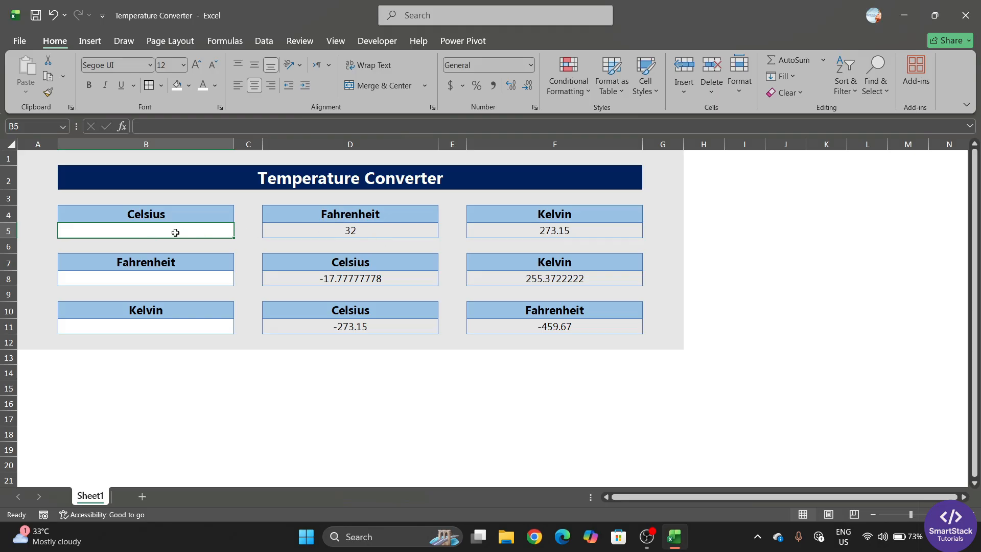
pyautogui.click(325, 236)
pyautogui.click(554, 226)
pyautogui.click(417, 229)
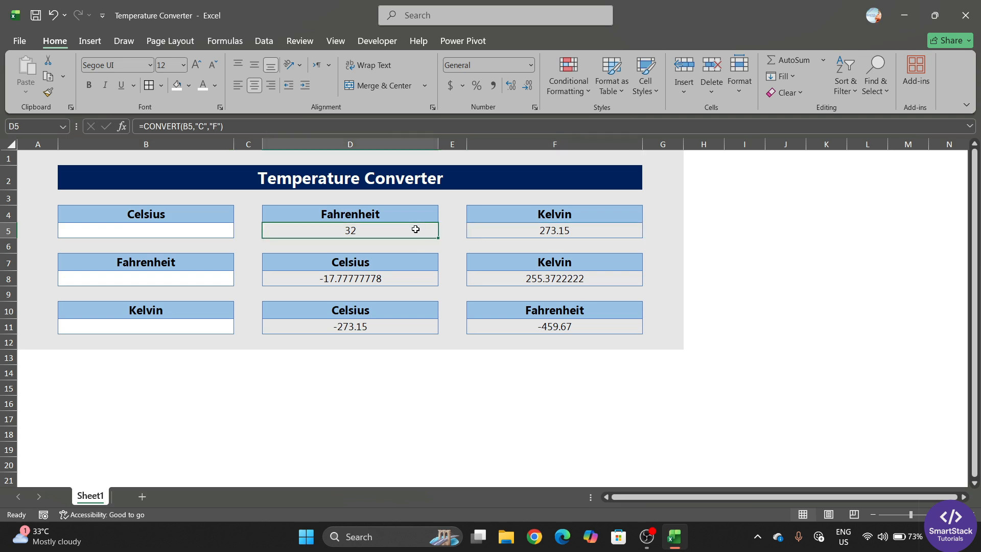
pyautogui.click(554, 235)
pyautogui.click(378, 232)
pyautogui.click(206, 231)
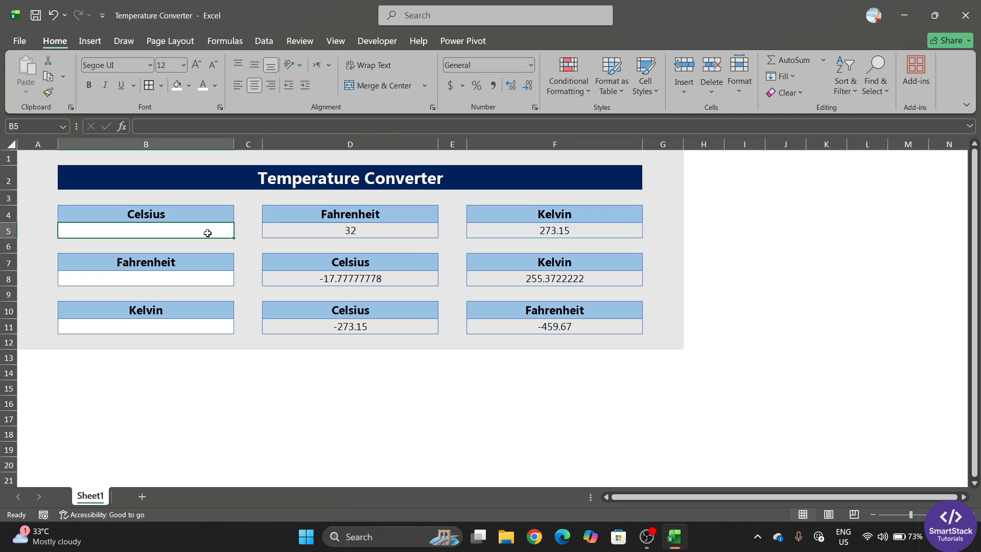
pyautogui.click(364, 234)
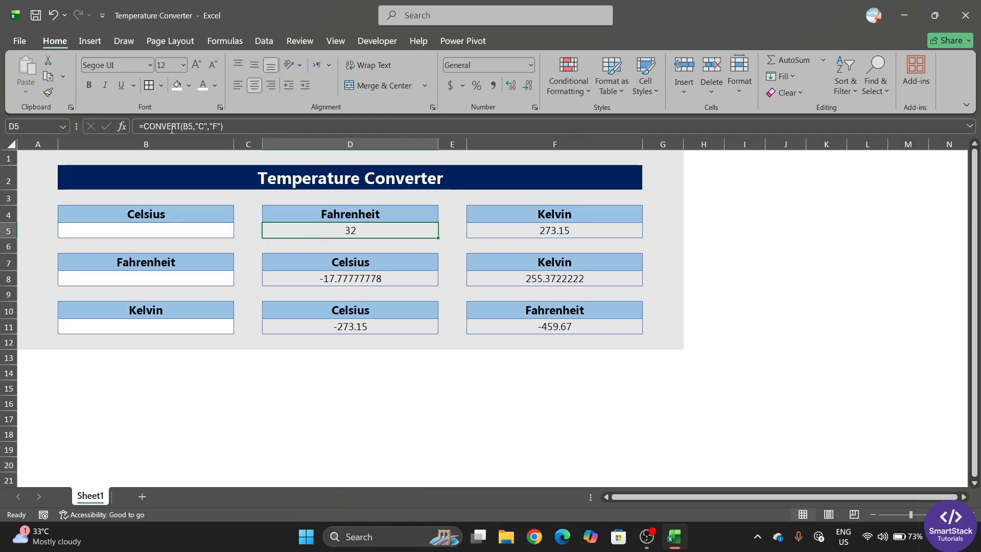
# Rewrite D5 as =IF(B5="","",CONVERT(B5,"C","F")) so it shows blank instead of 32
pyautogui.doubleClick(274, 230)
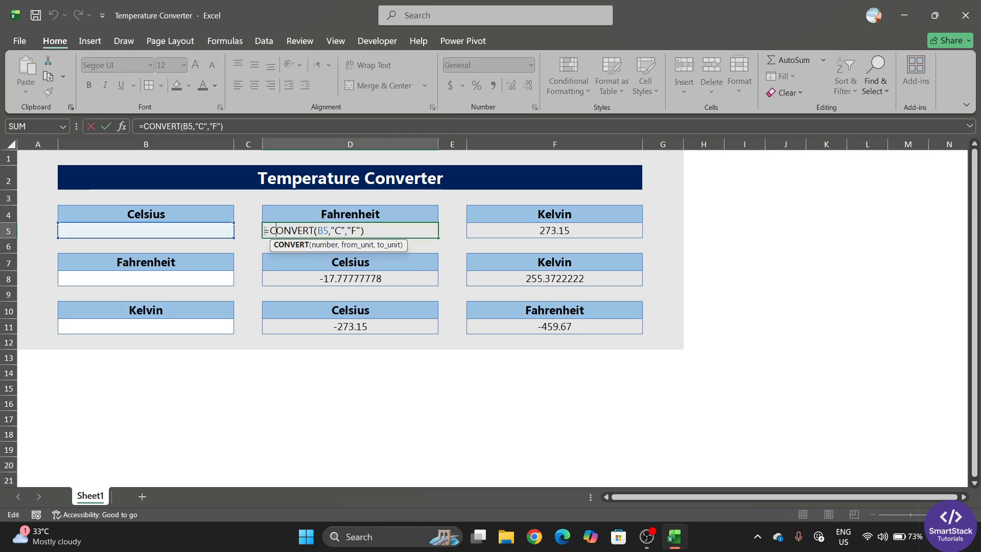
pyautogui.click(271, 231)
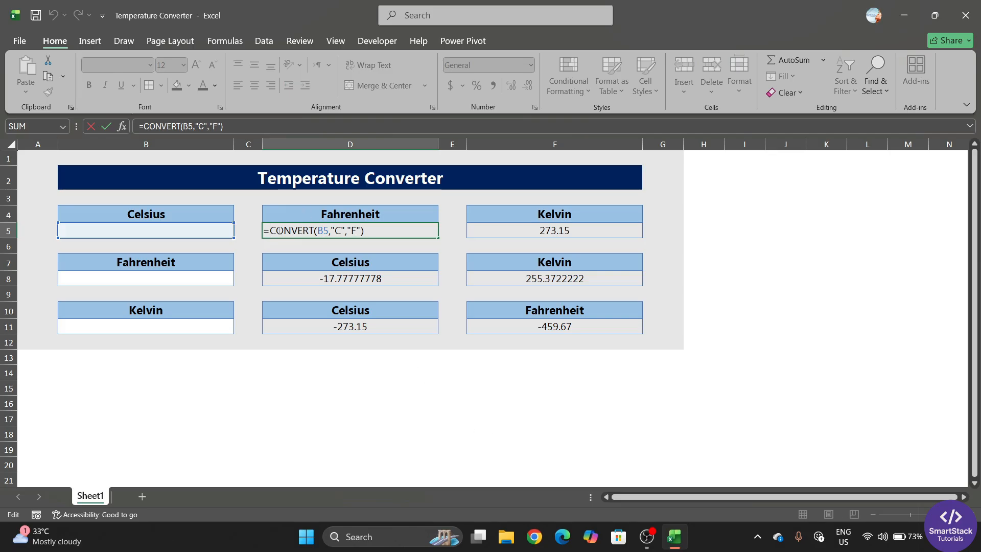
pyautogui.write('if')
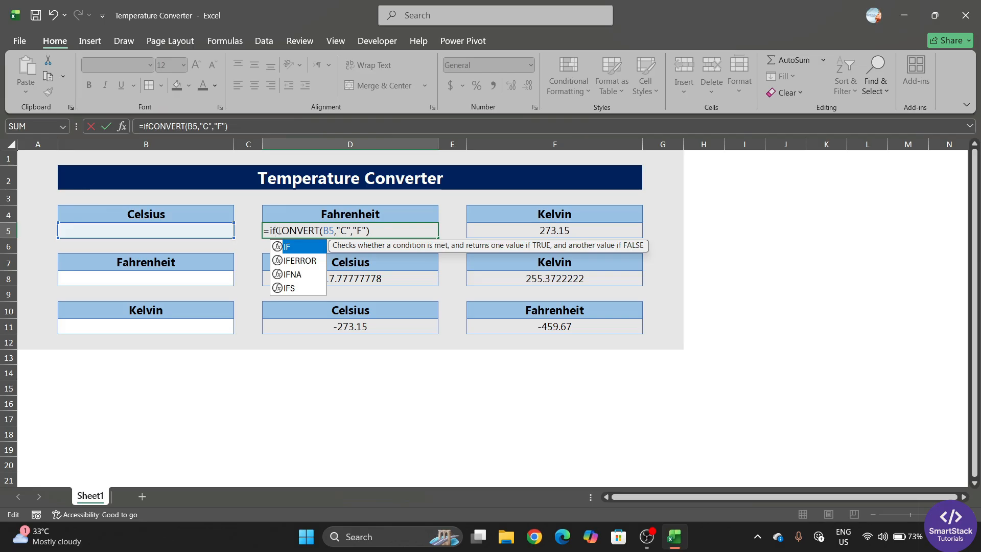
pyautogui.press('Tab')
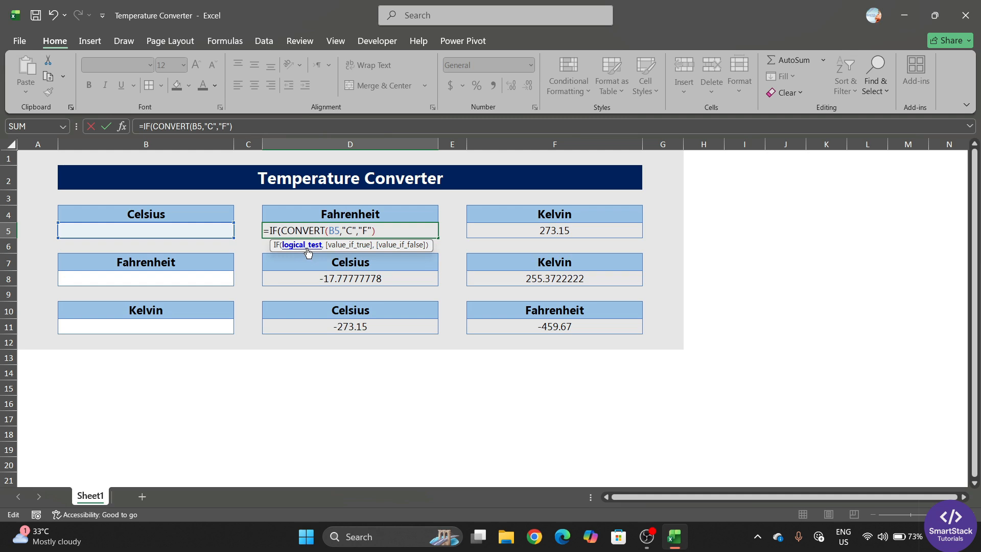
pyautogui.click(192, 233)
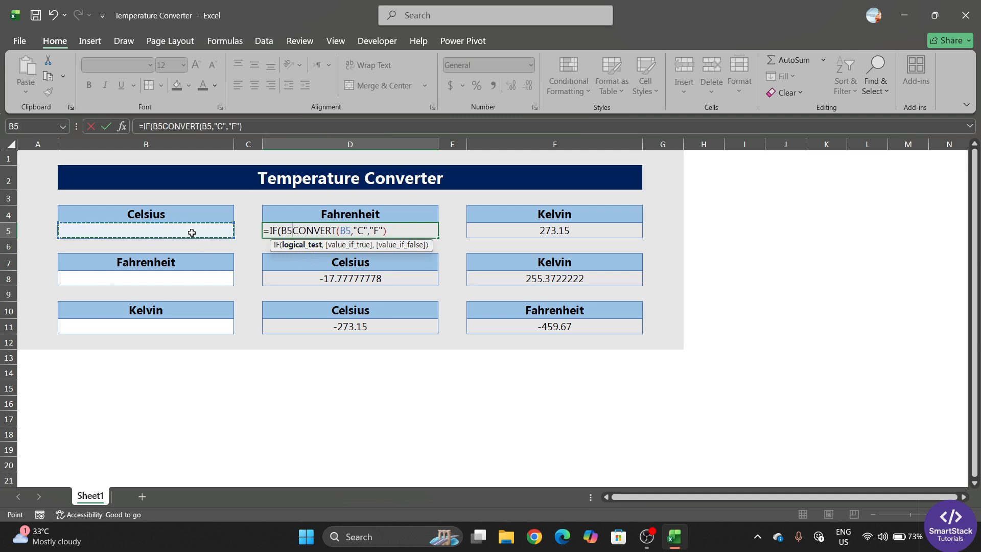
pyautogui.write('=')
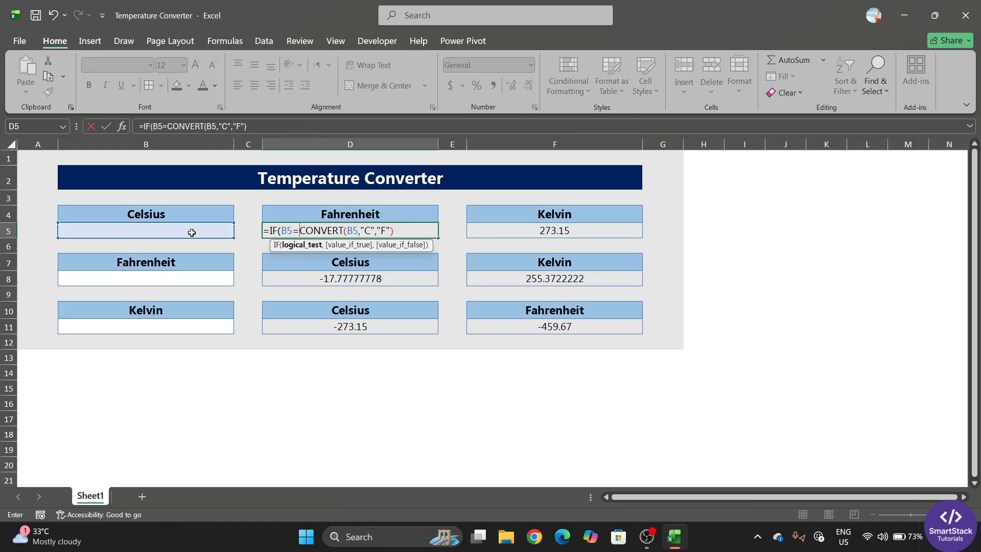
pyautogui.write('""')
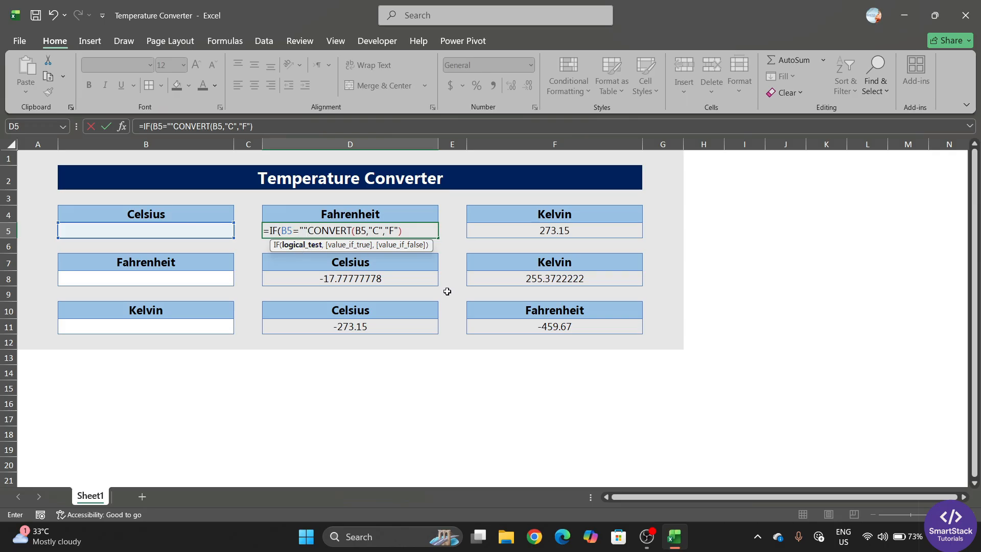
pyautogui.write(',')
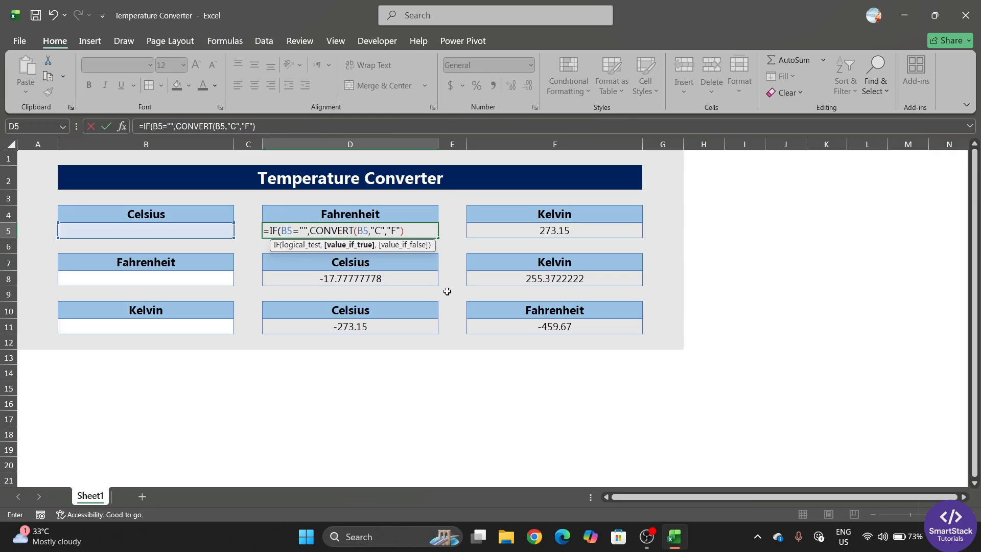
pyautogui.write('""')
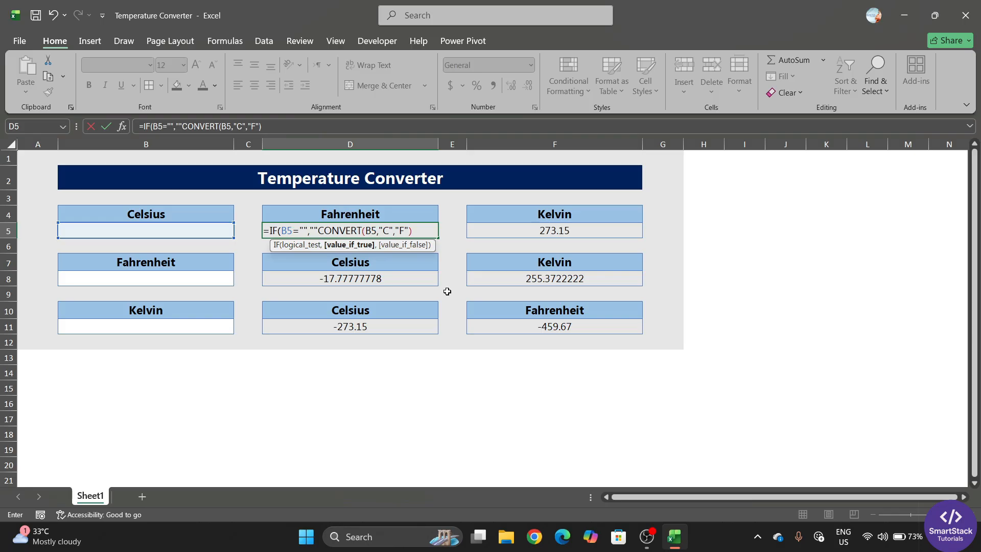
pyautogui.write(',')
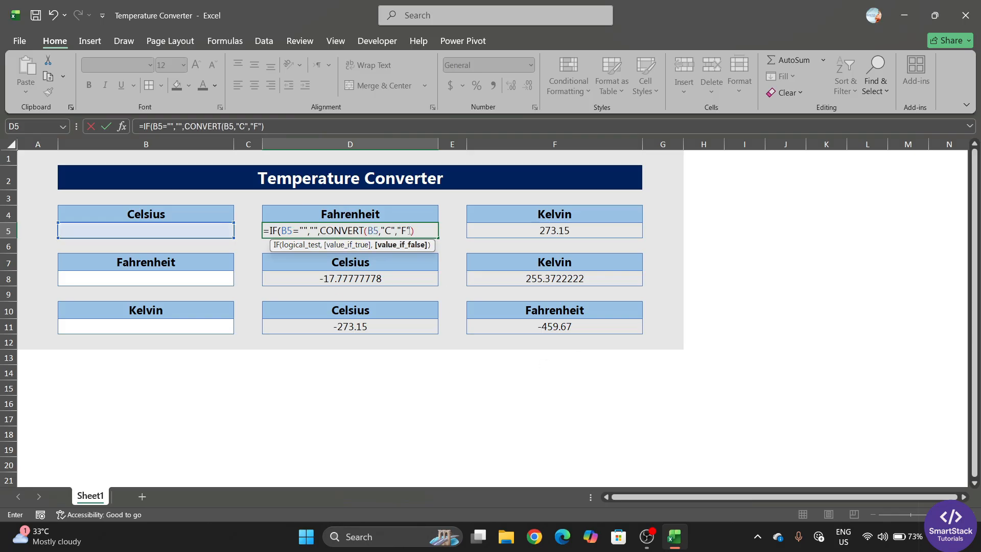
pyautogui.click(425, 226)
pyautogui.press('Return')
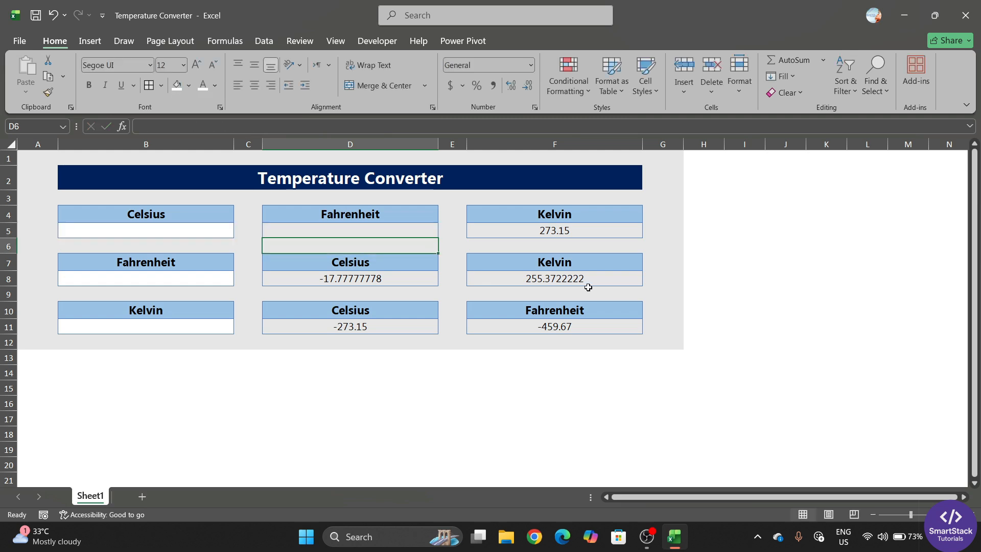
pyautogui.click(352, 233)
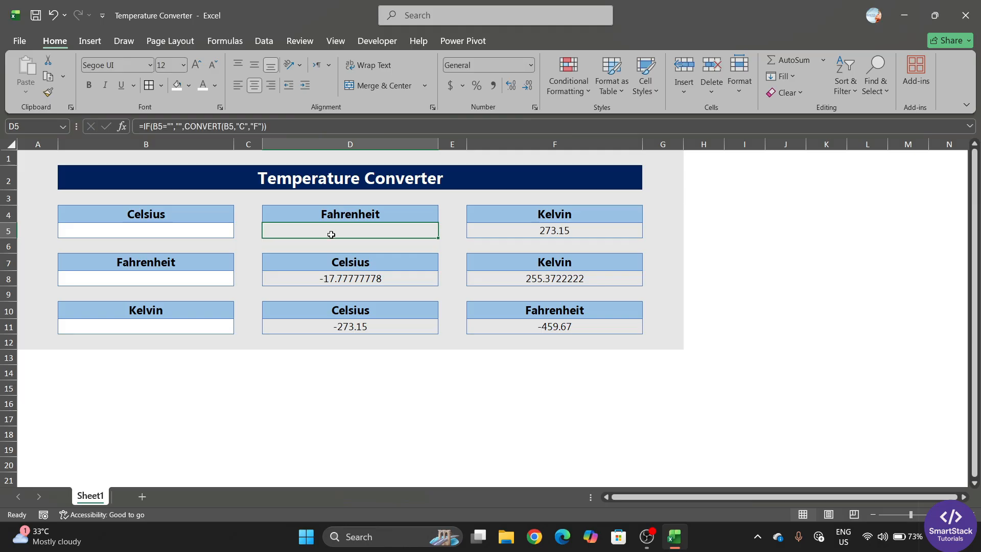
pyautogui.click(179, 226)
pyautogui.write('37')
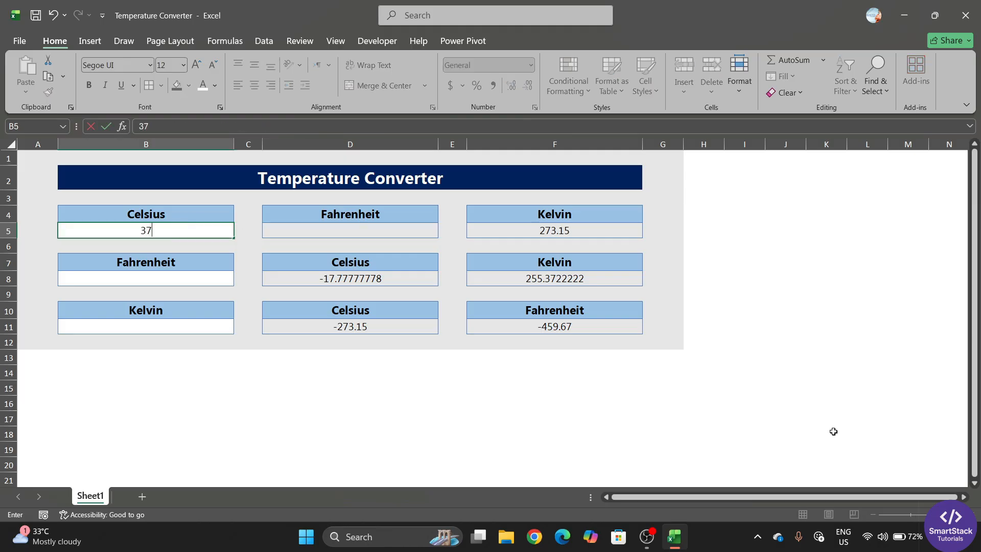
pyautogui.press('Return')
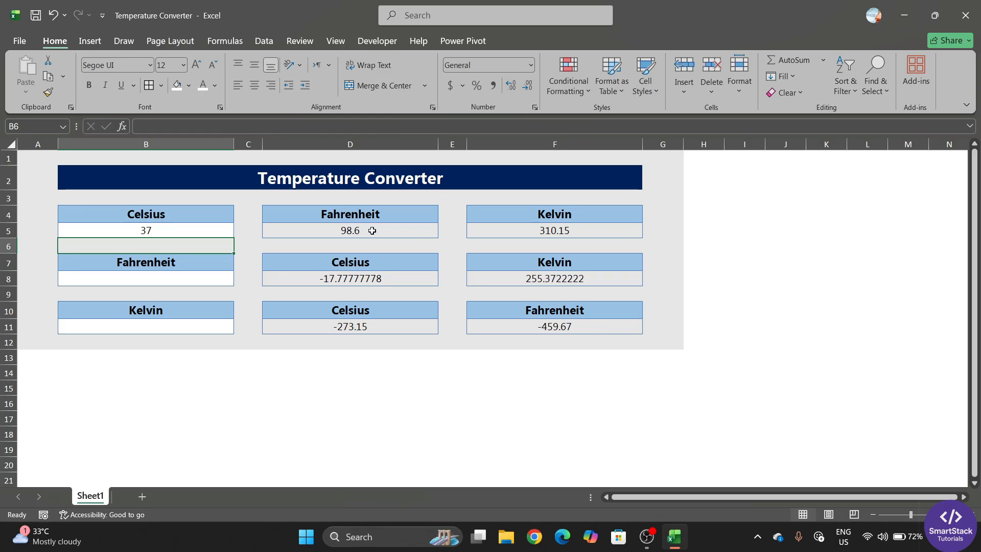
pyautogui.click(532, 233)
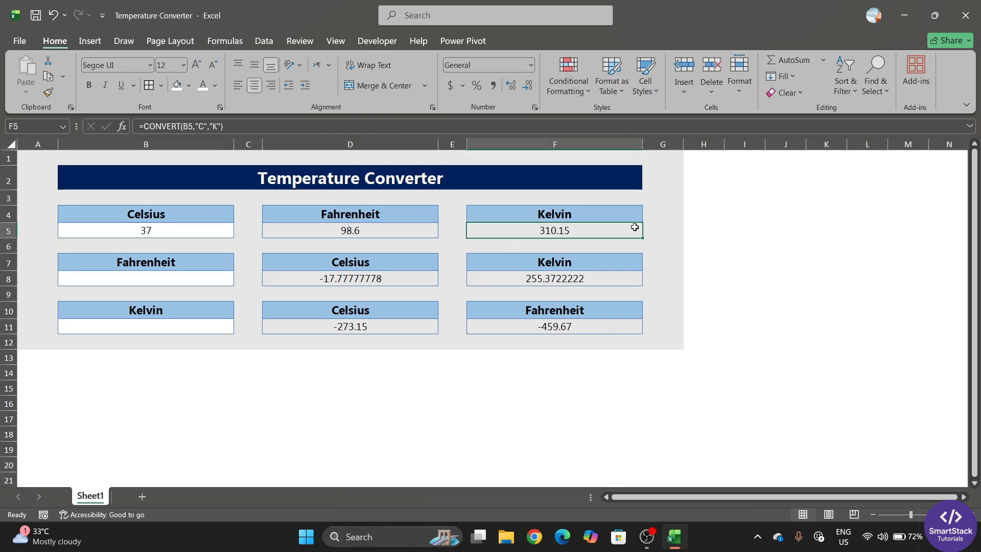
pyautogui.click(182, 233)
pyautogui.click(345, 230)
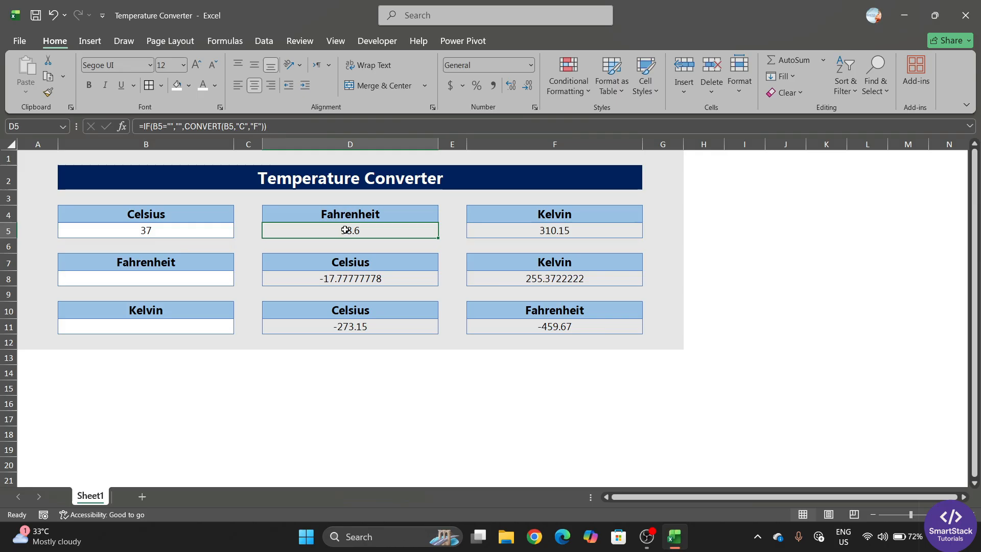
pyautogui.click(192, 234)
pyautogui.press('Delete')
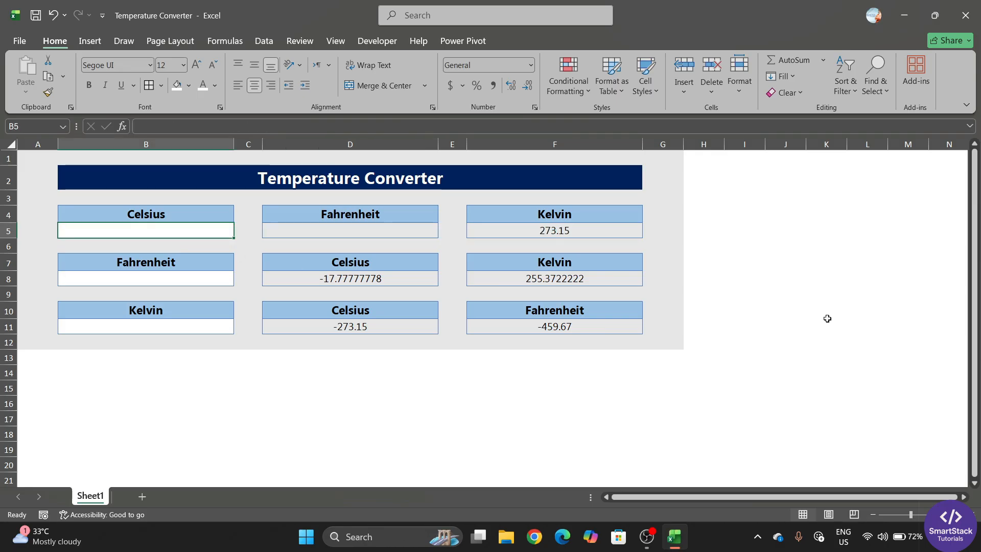
pyautogui.click(399, 233)
pyautogui.click(550, 234)
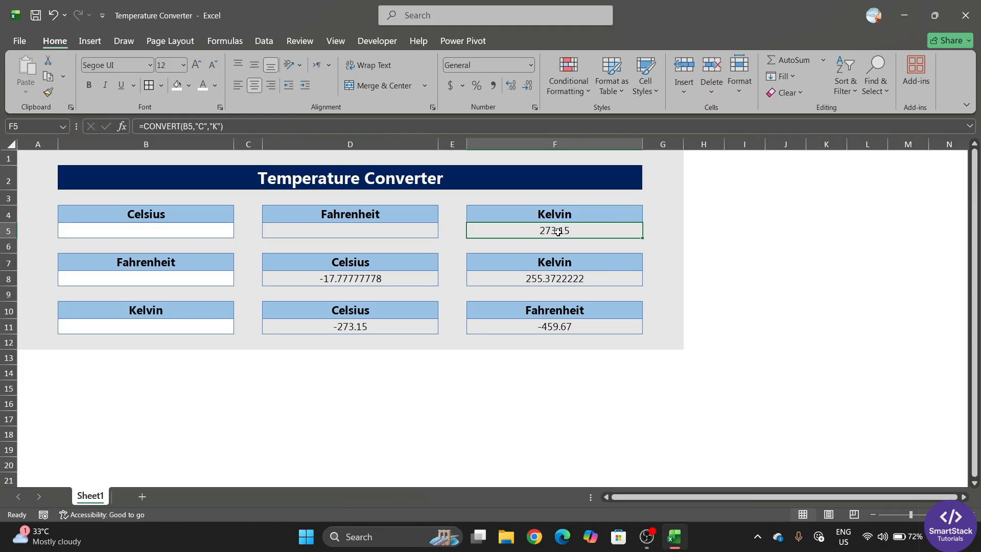
# Rewrite F5 as =IF(B5="","",CONVERT(B5,"C","K")) so it shows blank
pyautogui.doubleClick(525, 235)
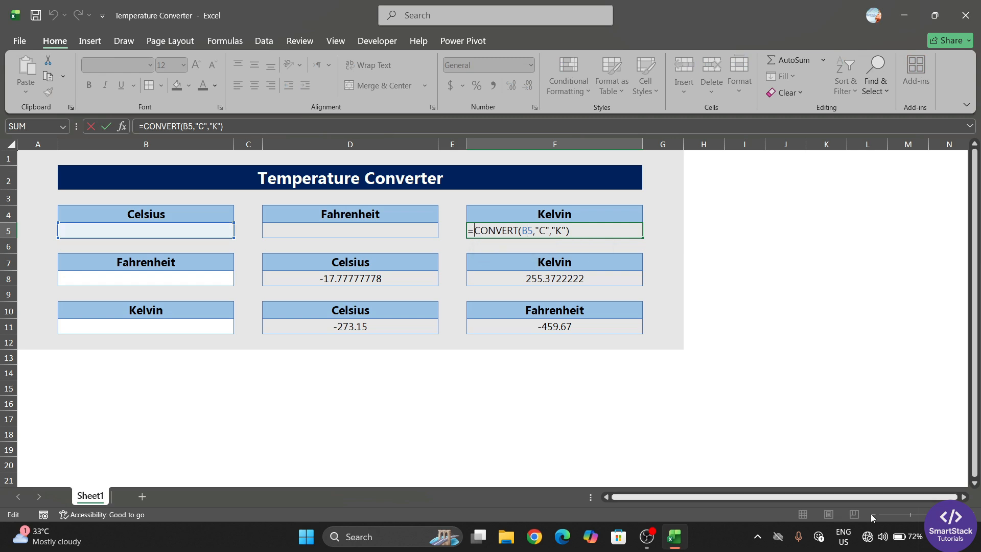
pyautogui.write('if')
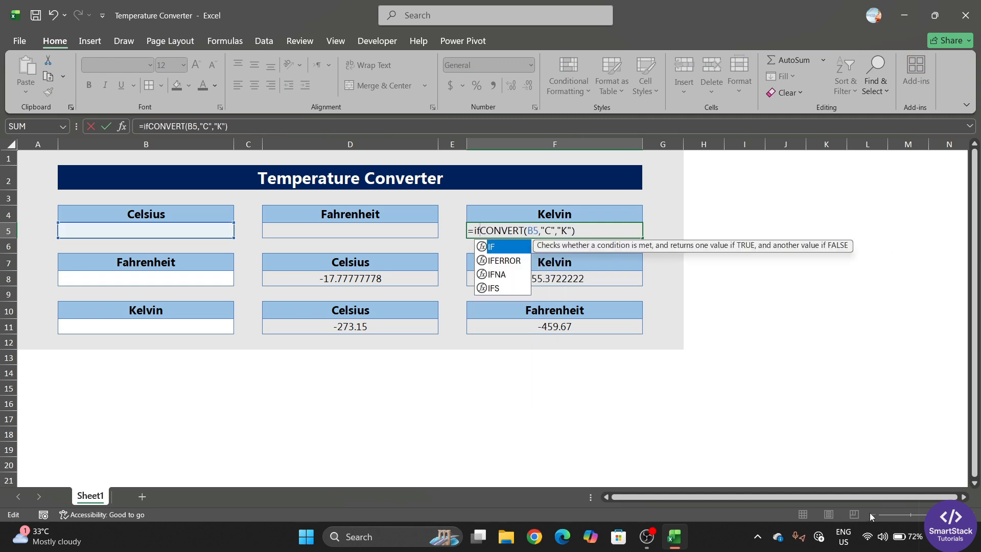
pyautogui.press('Tab')
pyautogui.write('B5=')
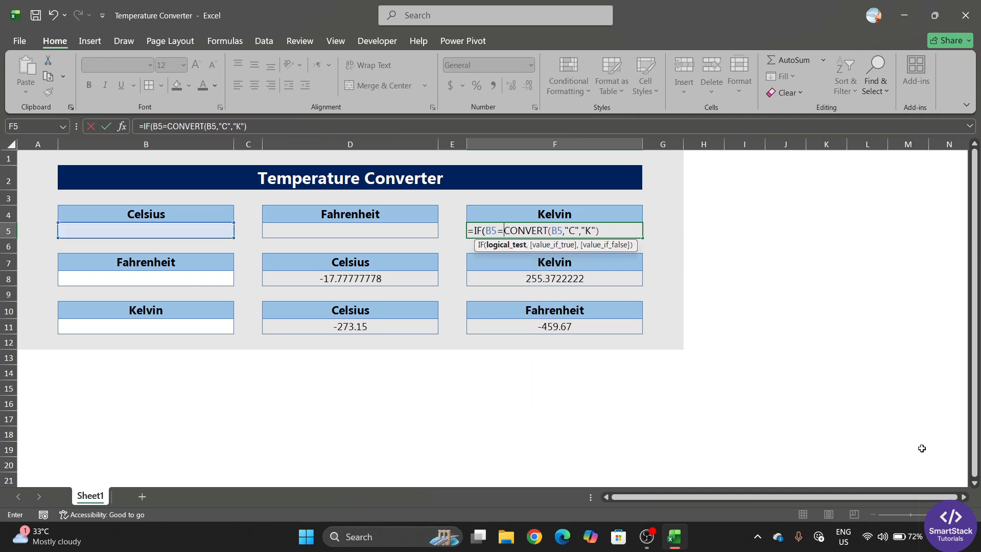
pyautogui.write('"",')
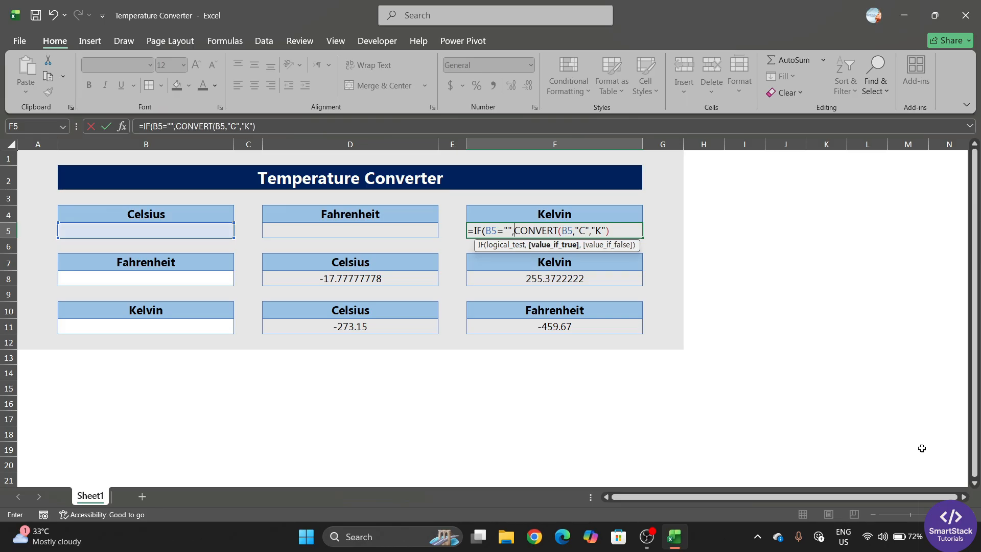
pyautogui.write('""')
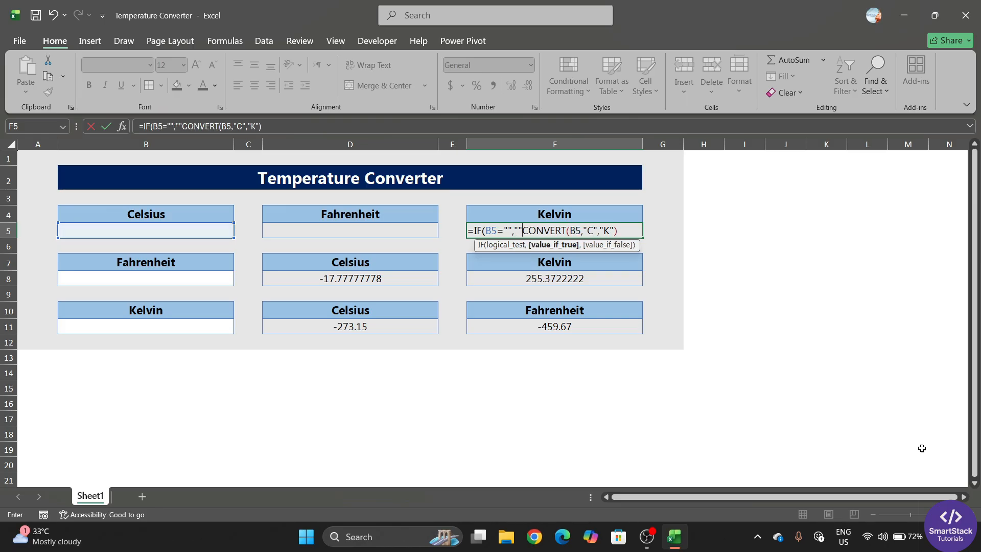
pyautogui.write(',')
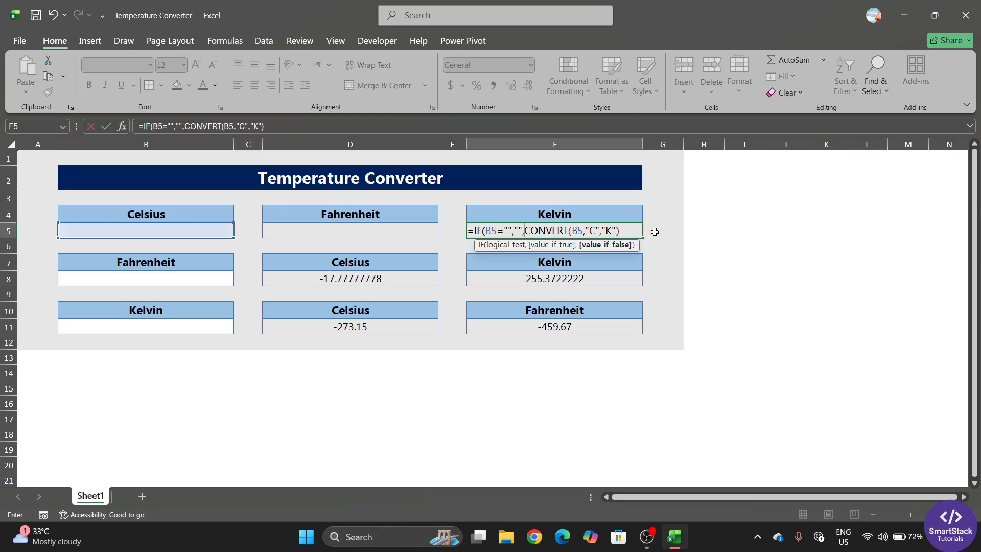
pyautogui.press('F2')
pyautogui.press('Return')
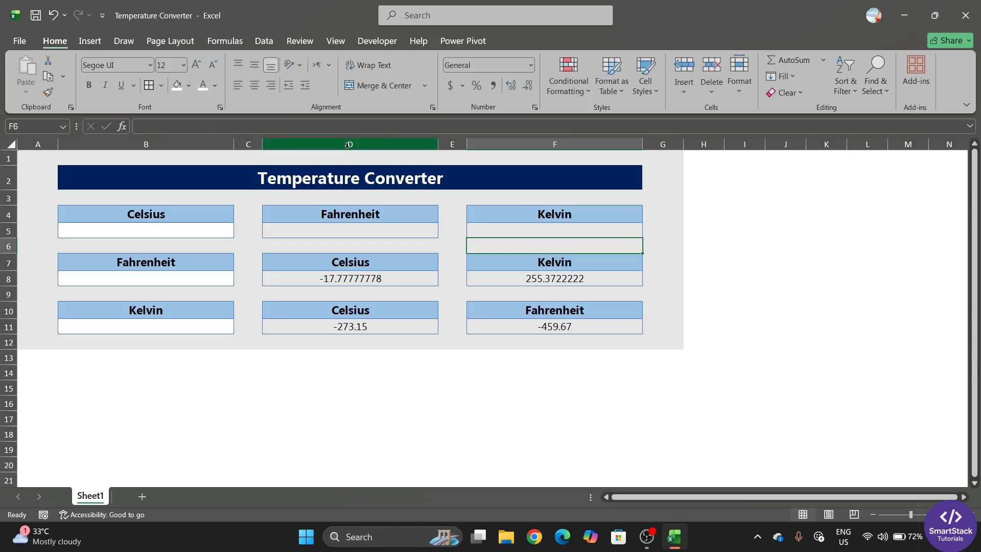
# Compare with D5's formula and review the Fahrenheit formulas in F8 and D8
pyautogui.click(359, 227)
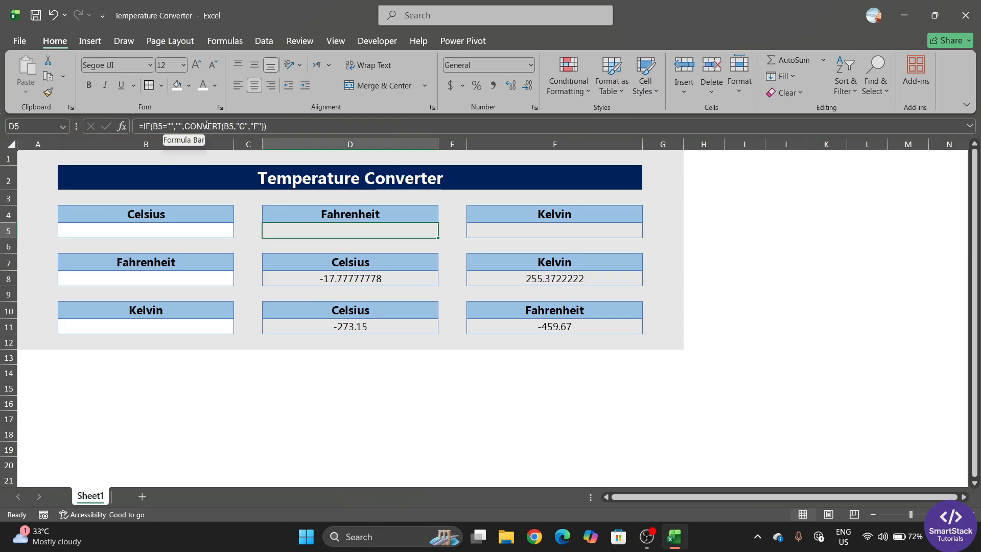
pyautogui.click(510, 282)
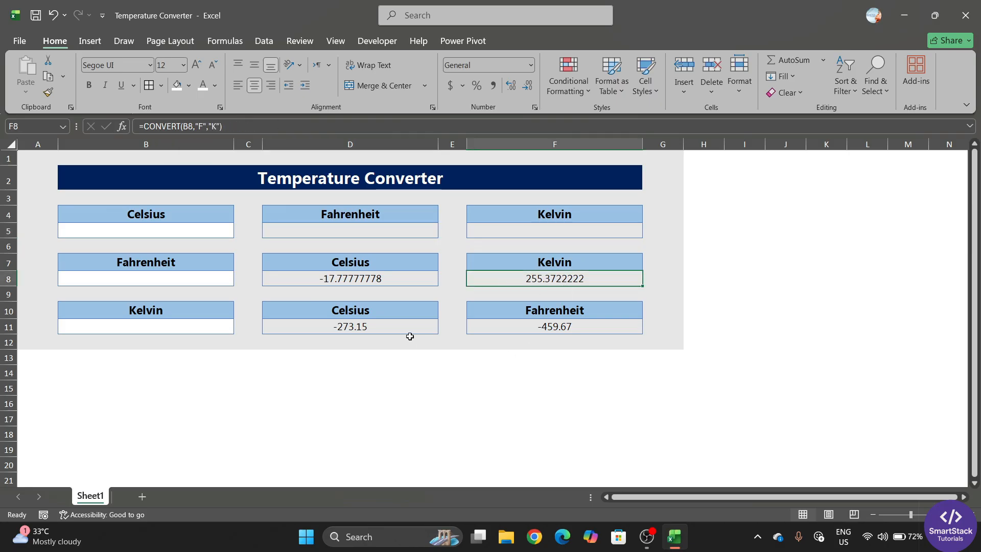
pyautogui.click(384, 278)
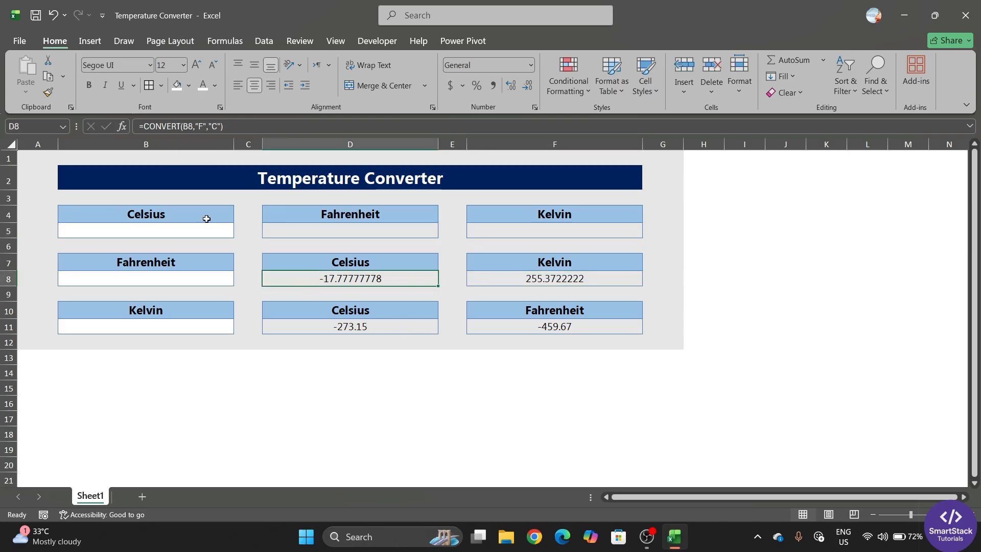
# Wrap D8's Fahrenheit-to-Celsius formula in IF(B8="","",...) so it shows blank
pyautogui.doubleClick(295, 281)
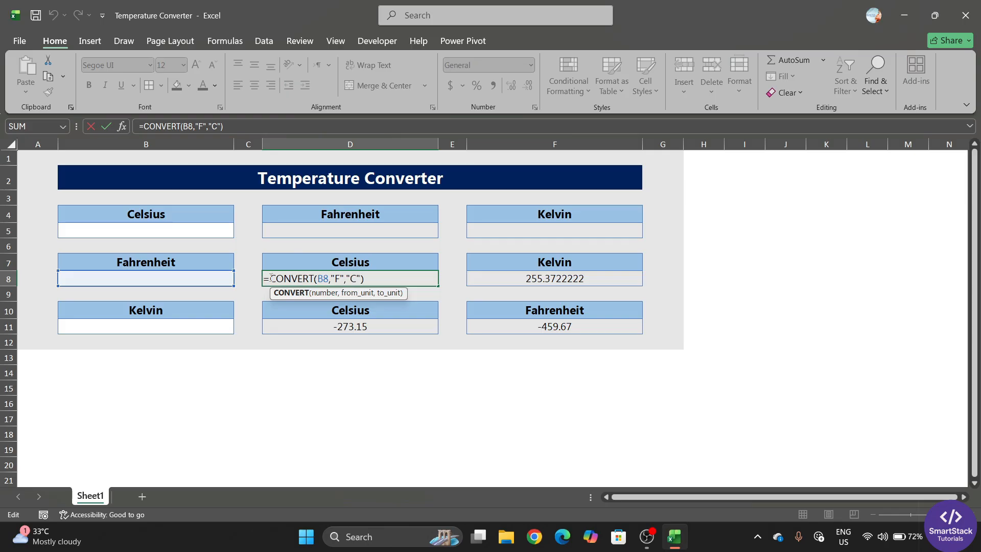
pyautogui.press('Home')
pyautogui.press('Right')
pyautogui.write('IF(')
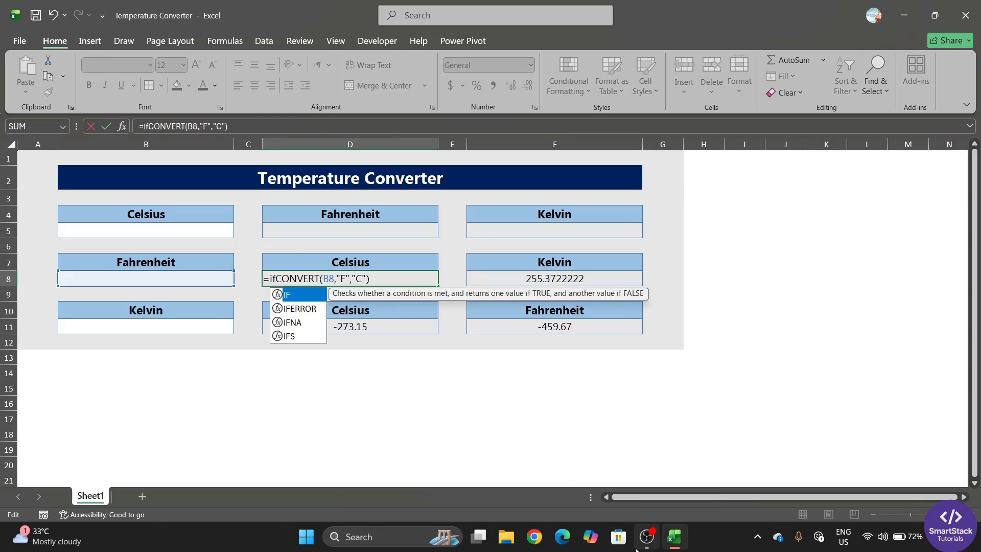
pyautogui.click(201, 282)
pyautogui.write('=')
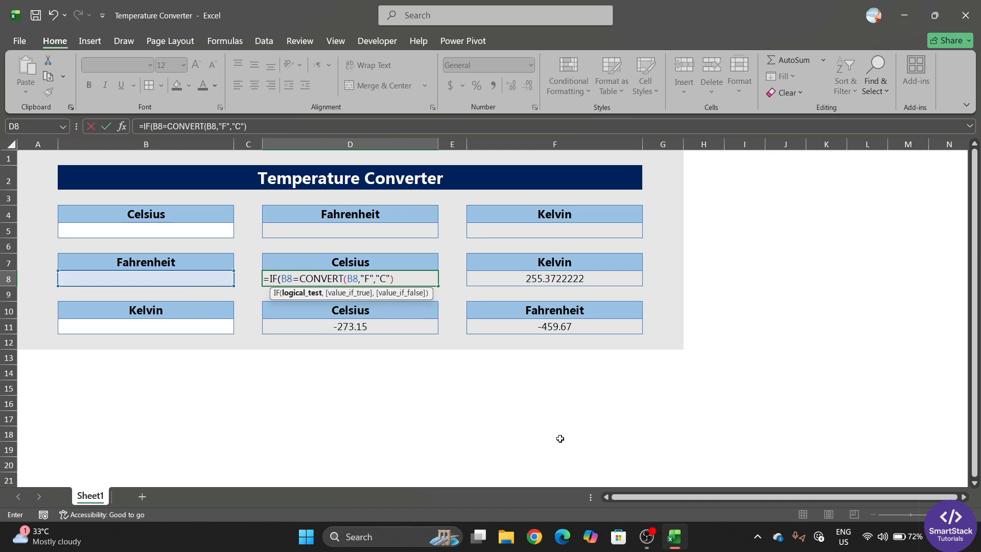
pyautogui.write('"","')
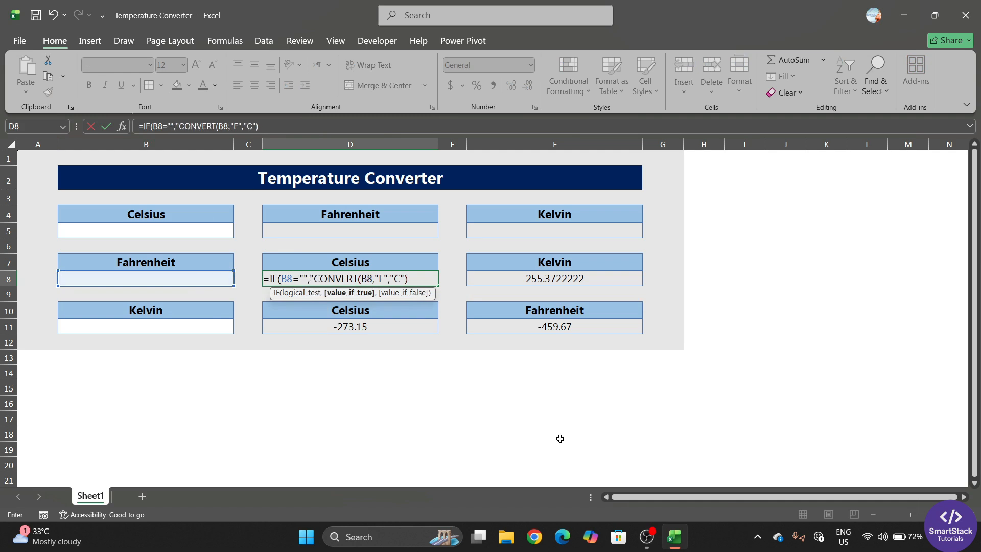
pyautogui.write('",')
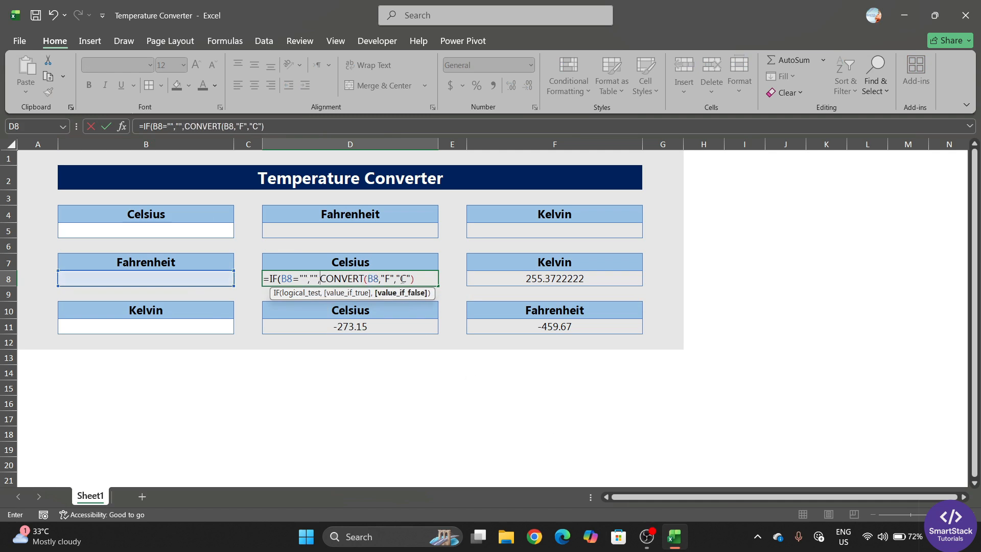
pyautogui.press('Return')
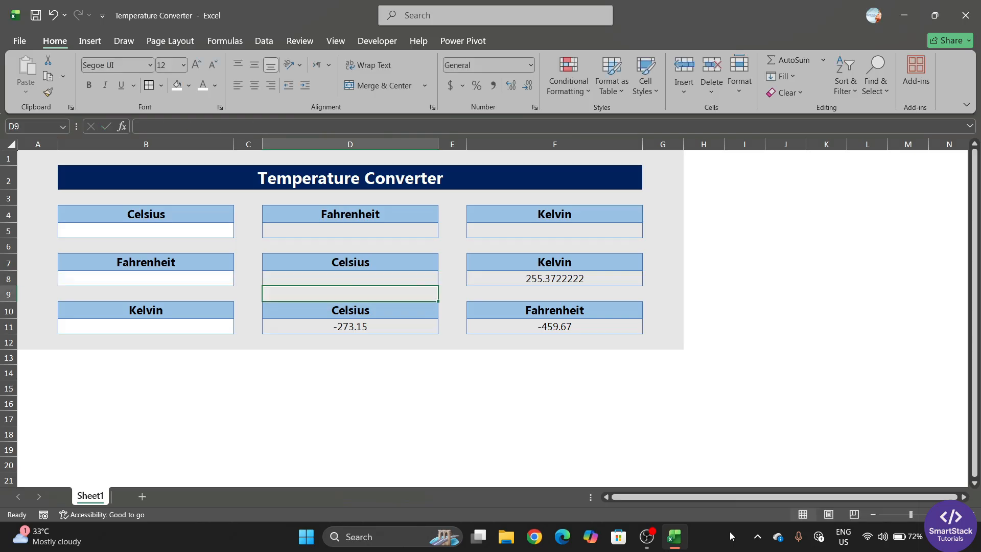
# Rewrite F8 as =IF(B8="","",CONVERT(B8,"F","K"))
pyautogui.click(499, 277)
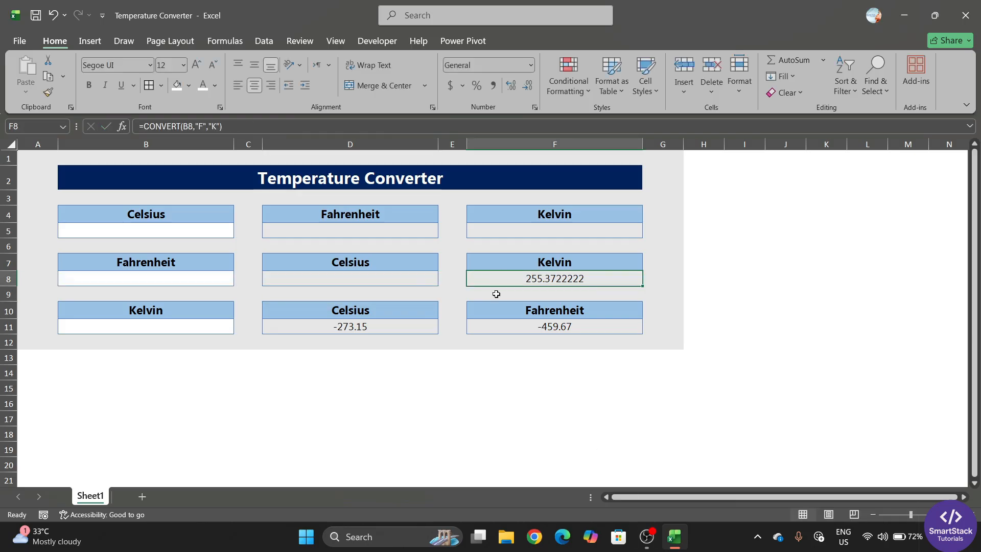
pyautogui.doubleClick(510, 280)
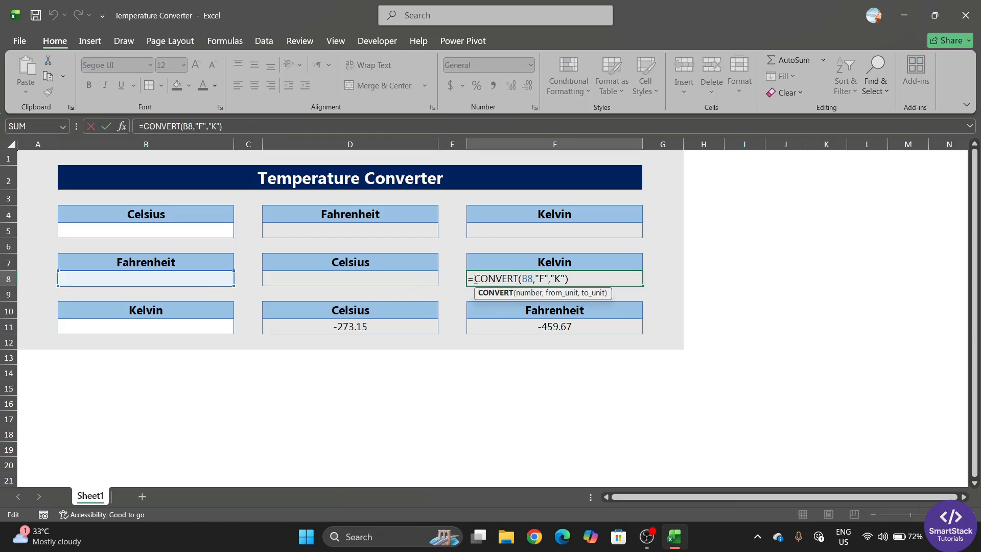
pyautogui.write('IF(')
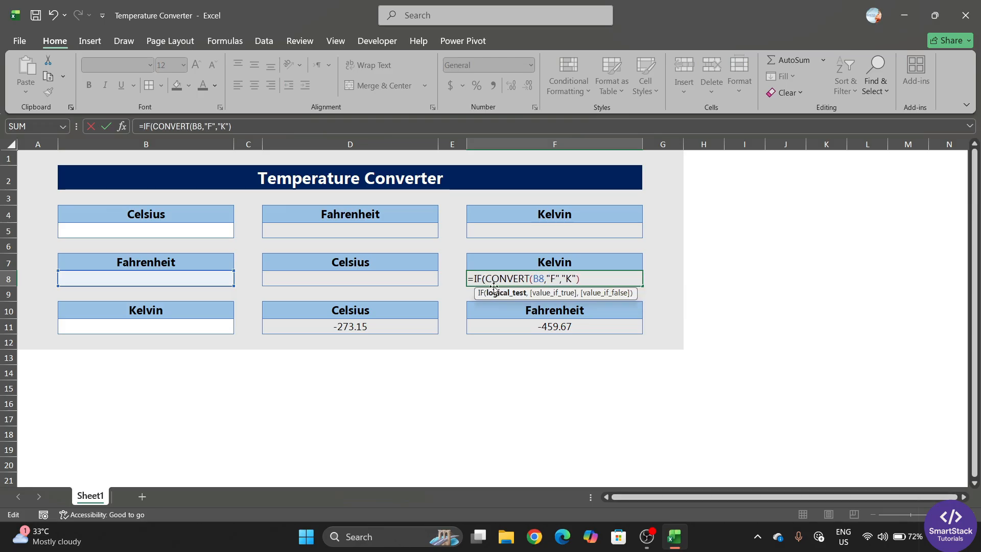
pyautogui.click(208, 278)
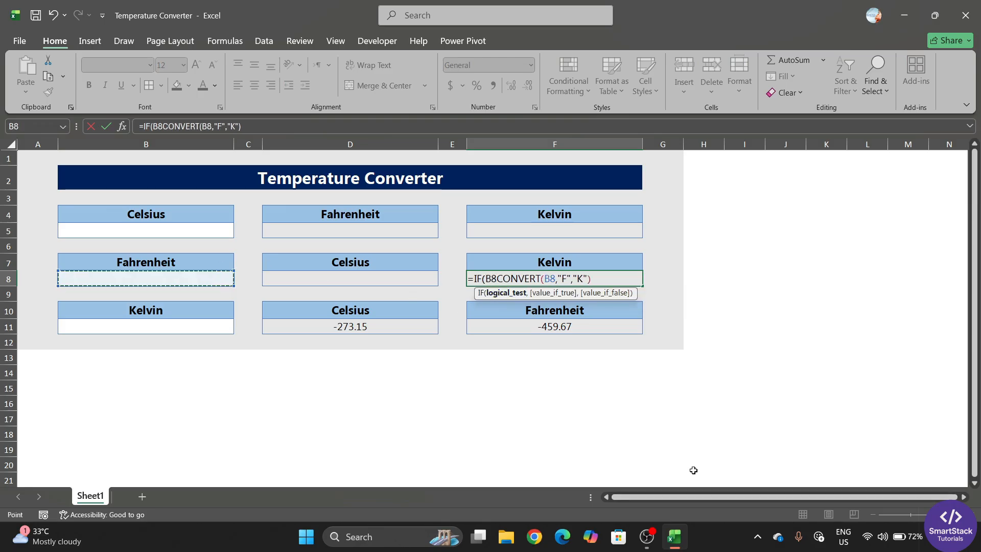
pyautogui.write('=""')
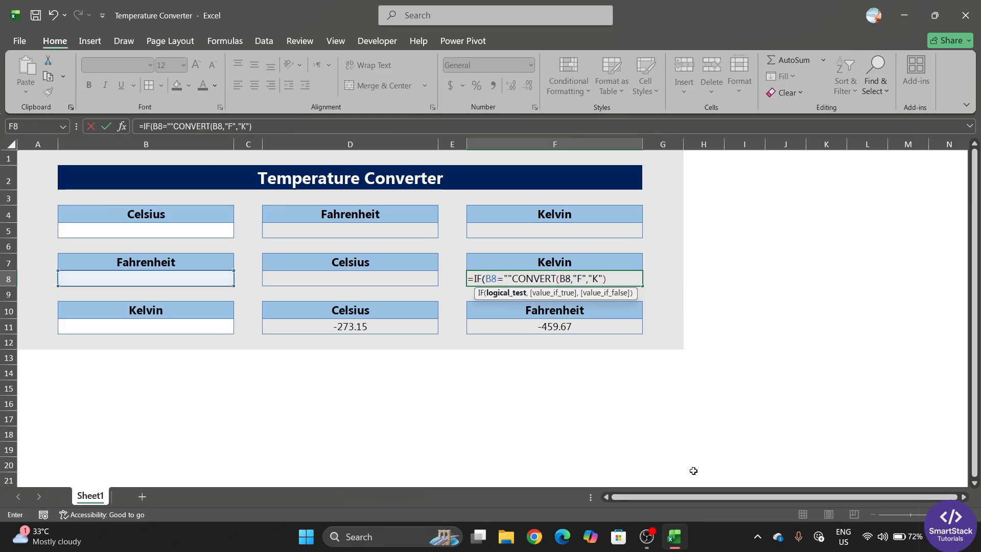
pyautogui.write(',""')
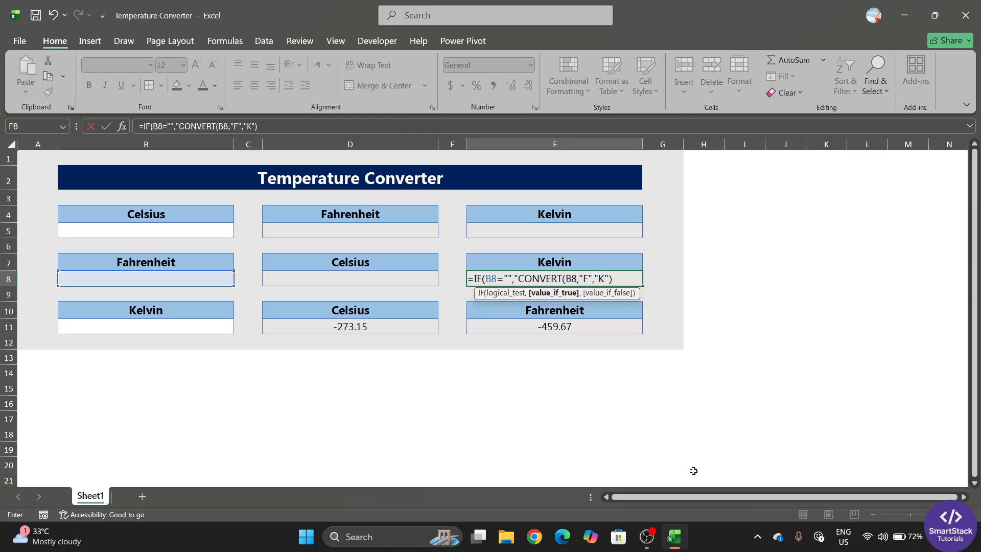
pyautogui.write(',')
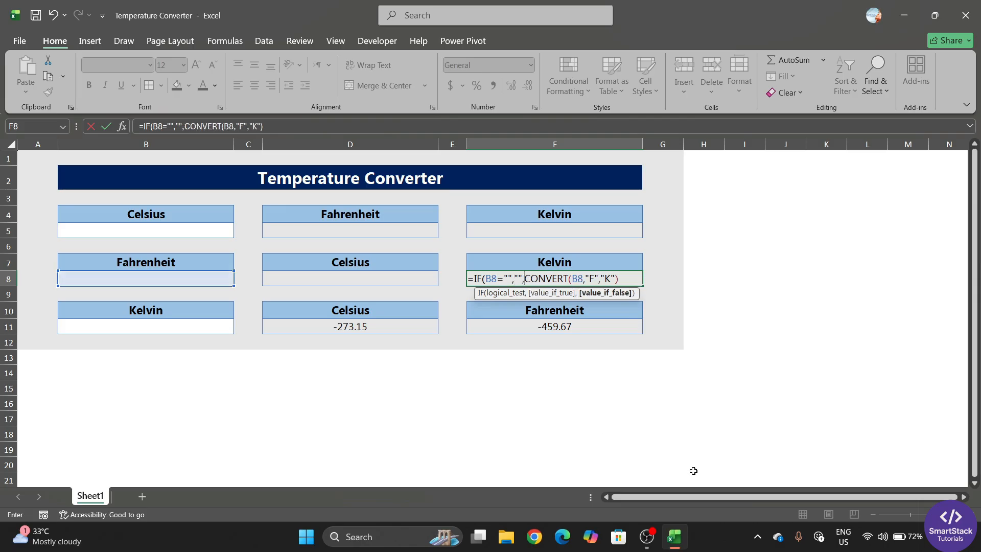
pyautogui.click(620, 279)
pyautogui.write(')')
pyautogui.press('Return')
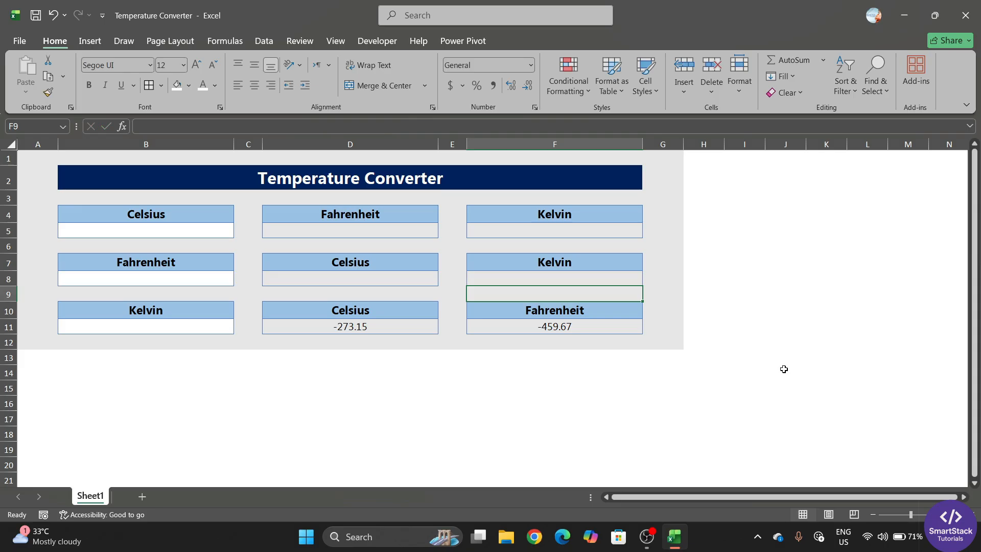
# Rewrite D11 as =IF(B11="","",CONVERT(B11,"K","C")) so it shows blank
pyautogui.click(380, 332)
pyautogui.write('=')
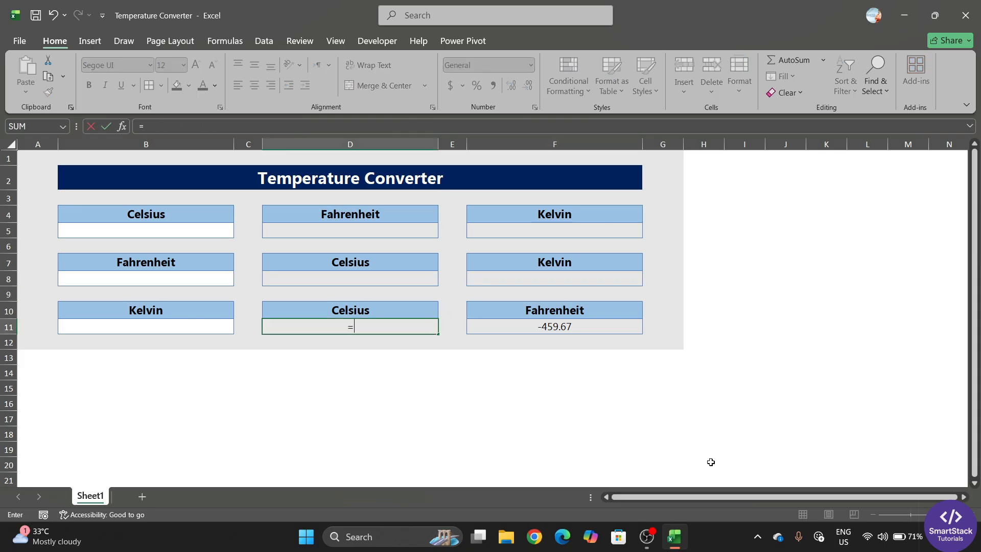
pyautogui.write('CONVERT(B11,"K","C")')
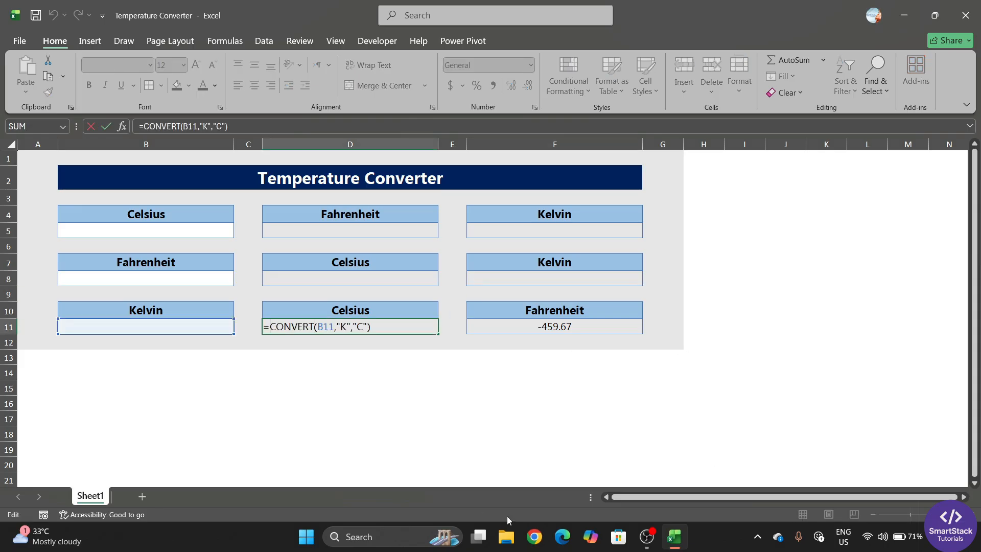
pyautogui.write('IF(')
pyautogui.click(163, 329)
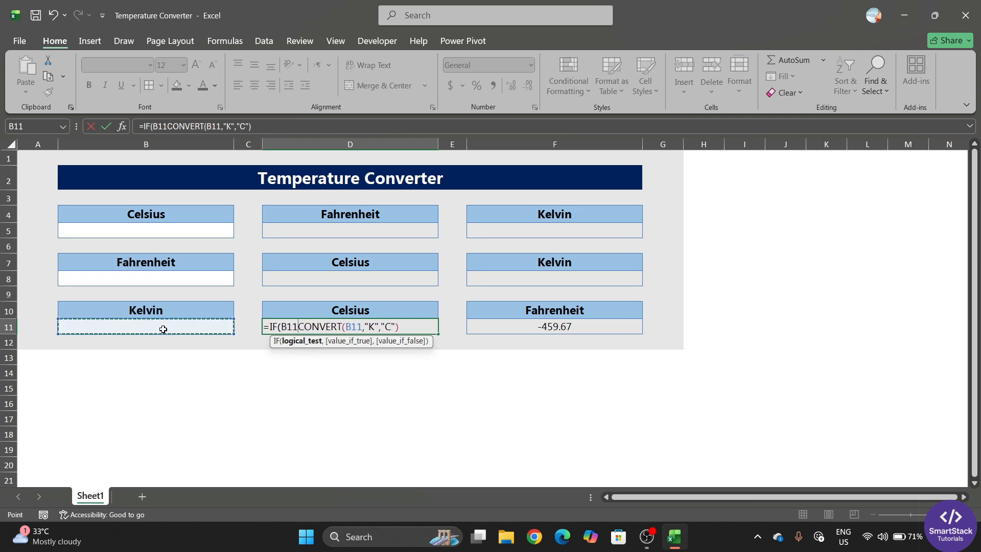
pyautogui.write('=""')
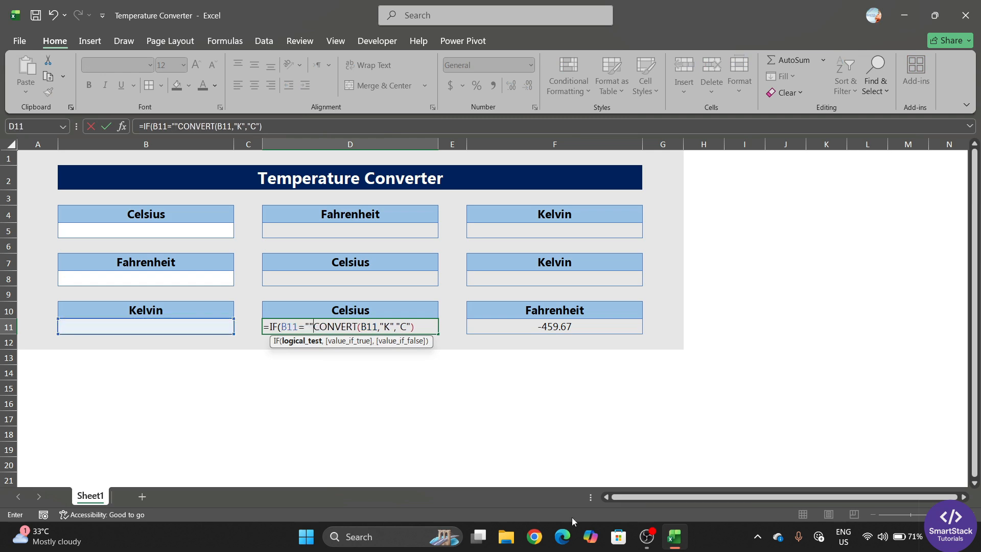
pyautogui.write(',')
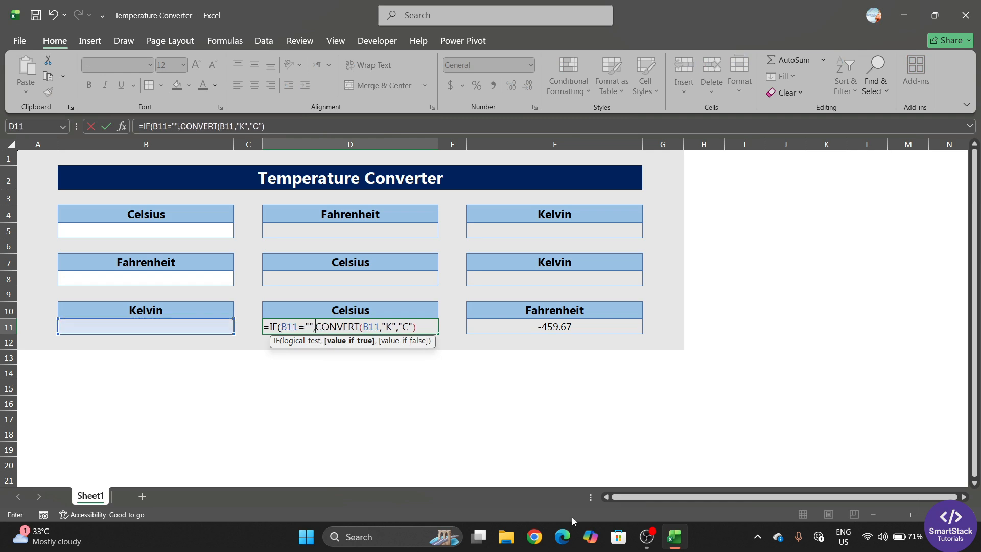
pyautogui.write('"",')
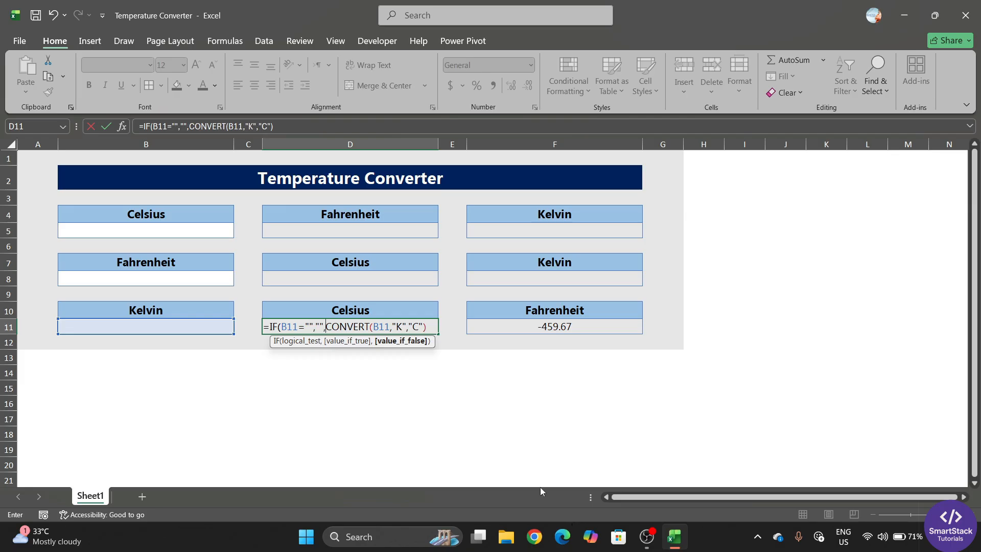
pyautogui.click(435, 330)
pyautogui.press('Return')
# Rewrite F11 as =IF(B11="","",CONVERT(B11,"K","F")) so it shows blank
pyautogui.doubleClick(508, 326)
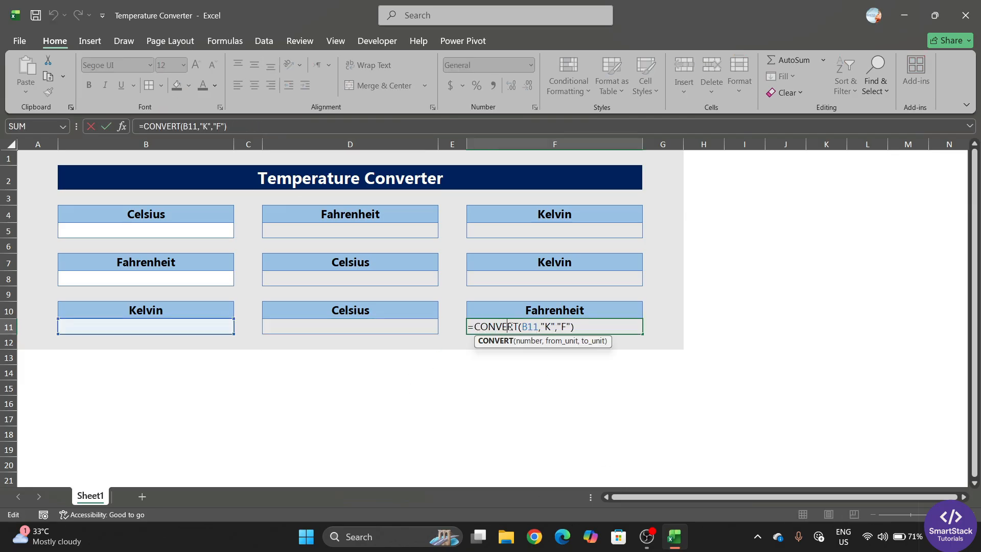
pyautogui.click(473, 326)
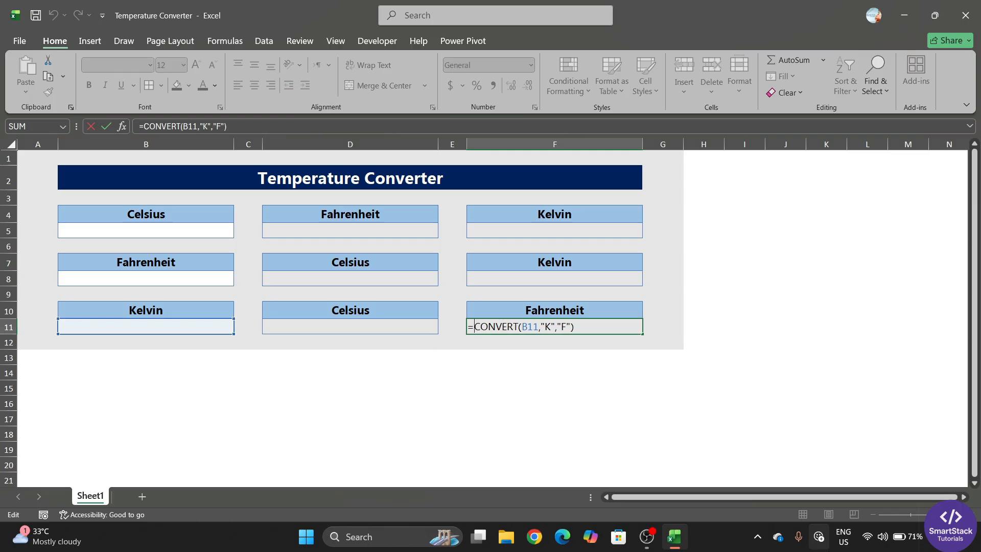
pyautogui.write('if')
pyautogui.press('Tab')
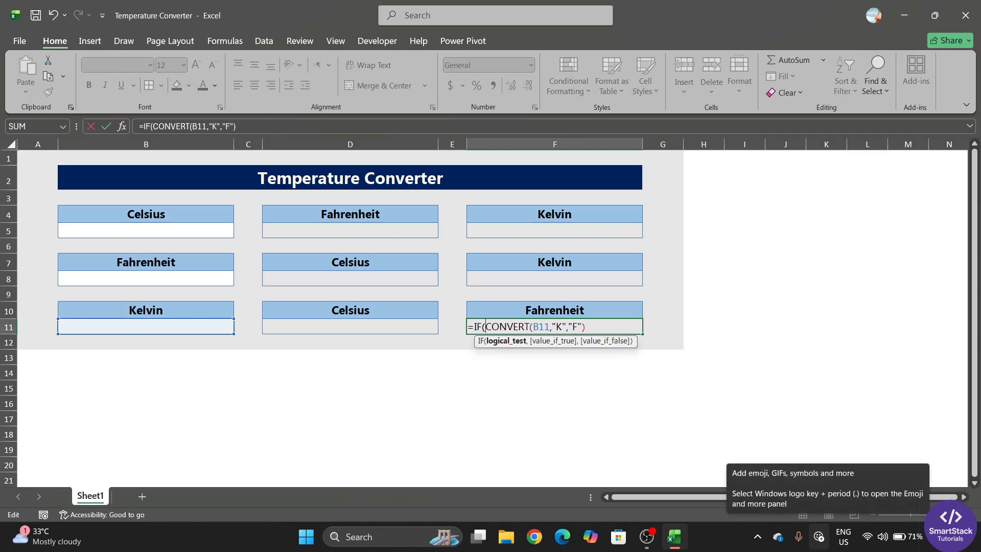
pyautogui.click(211, 330)
pyautogui.write('=')
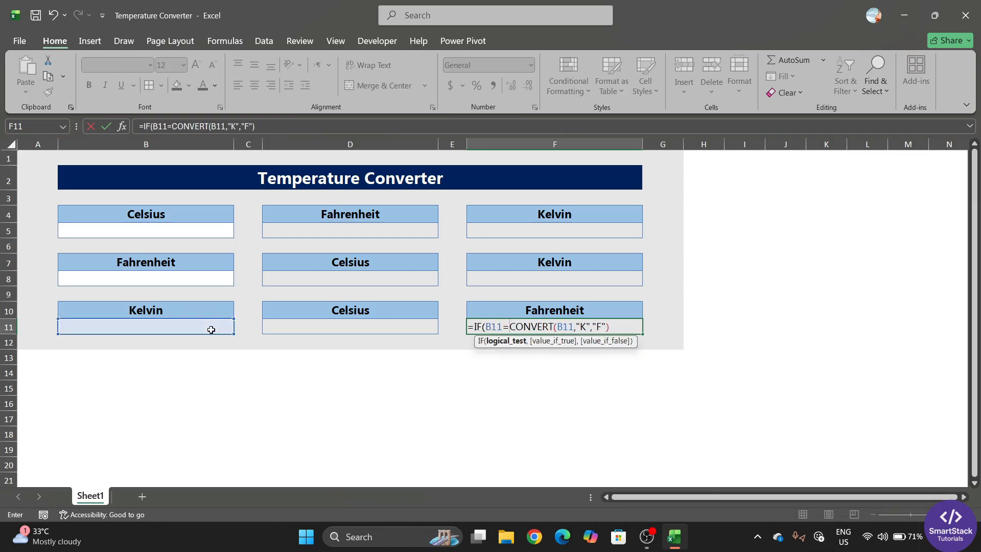
pyautogui.write('"",')
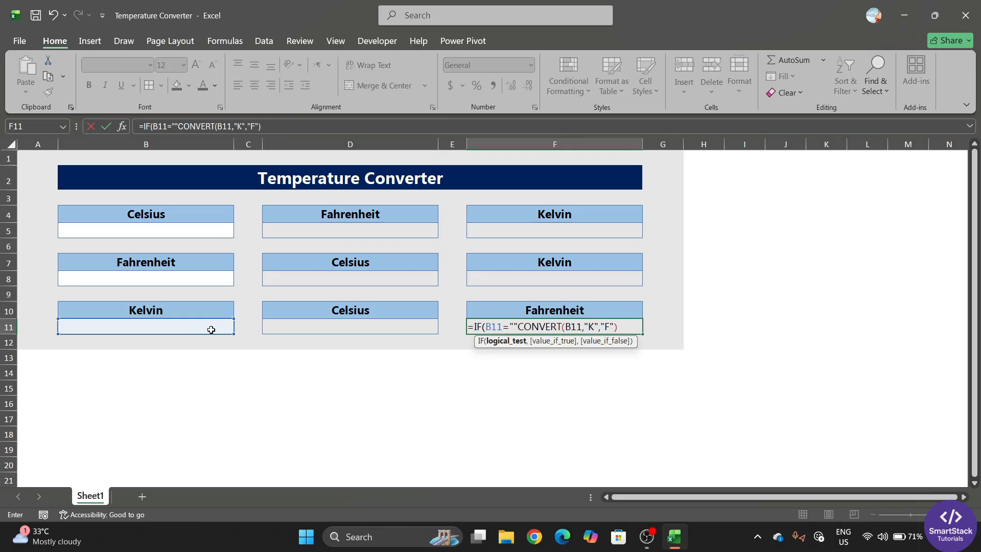
pyautogui.write('"",')
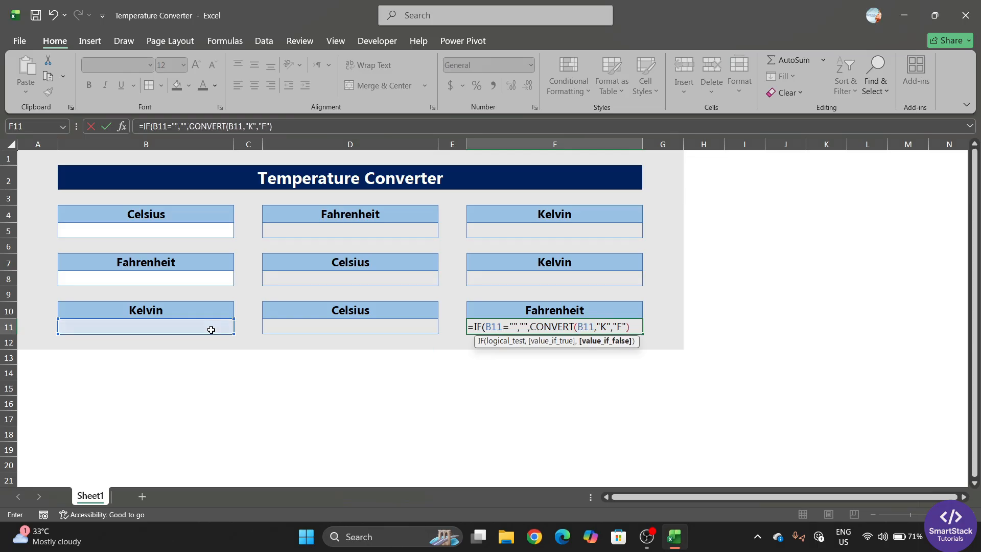
pyautogui.click(634, 328)
pyautogui.write(')')
pyautogui.press('Return')
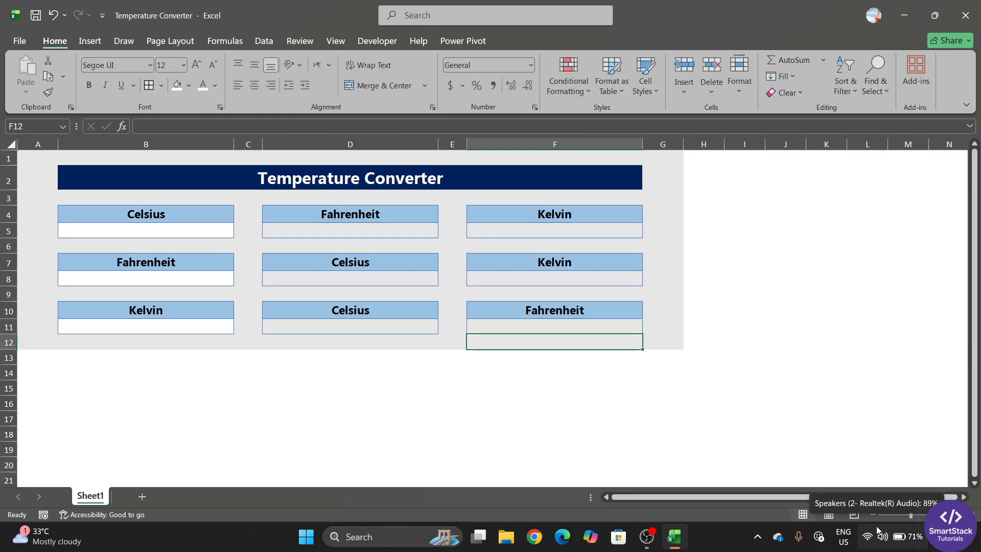
# Enter 37 in B5 and 95 in B8, giving 98.6/310.15 and 35/308.15
pyautogui.click(172, 228)
pyautogui.write('37')
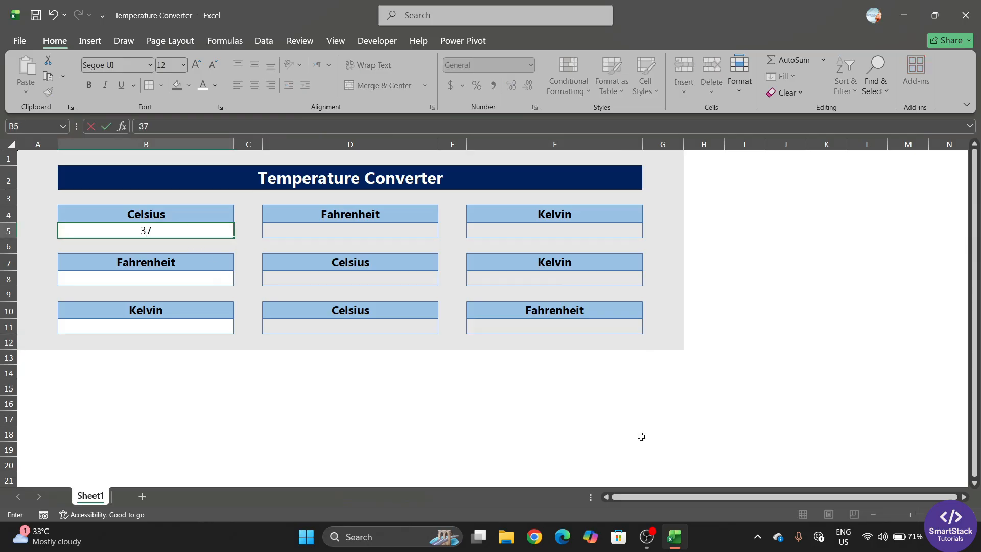
pyautogui.press('Return')
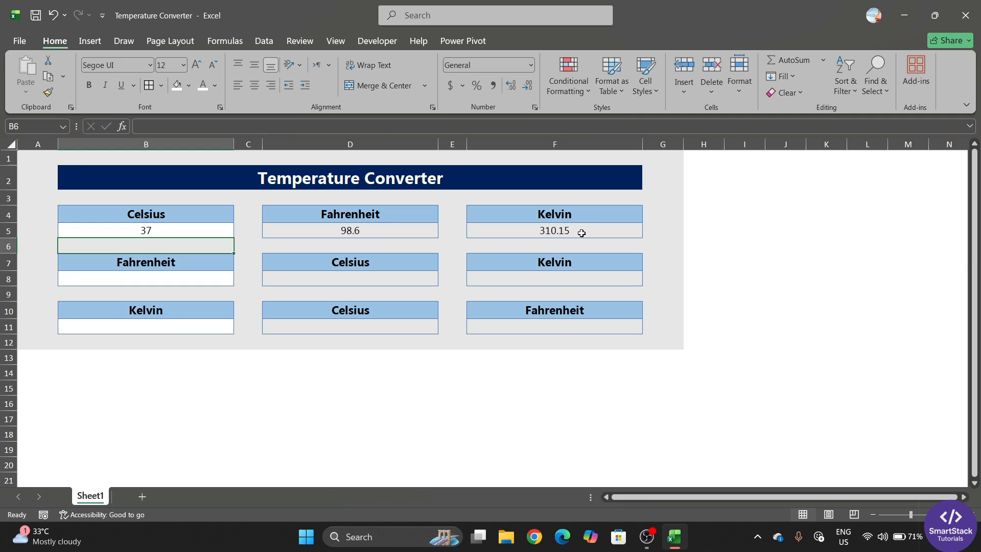
pyautogui.click(150, 281)
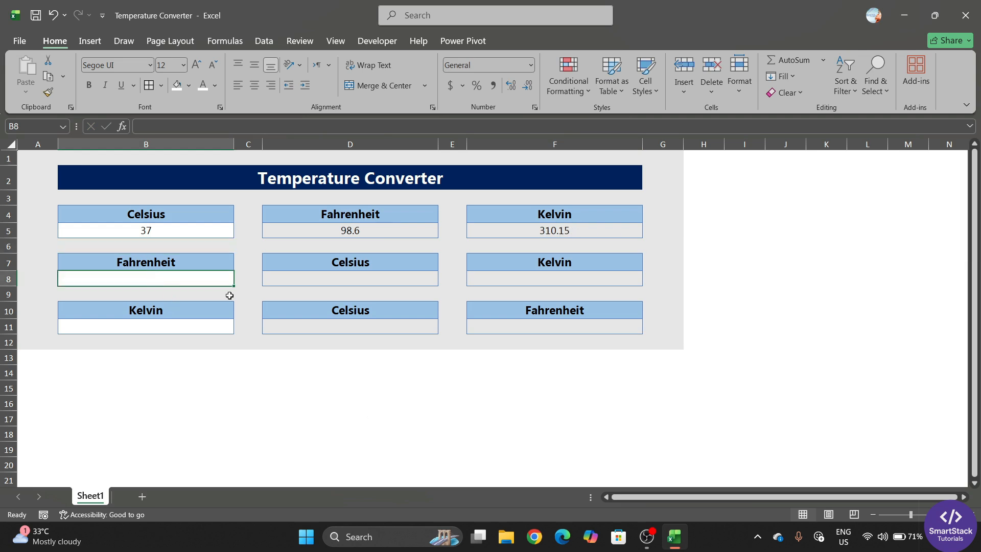
pyautogui.write('95')
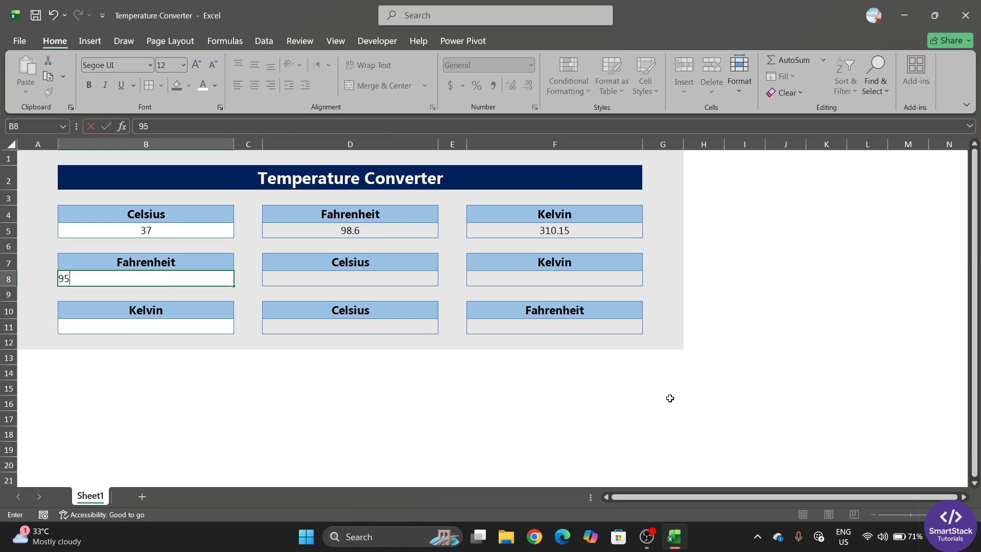
pyautogui.press('Return')
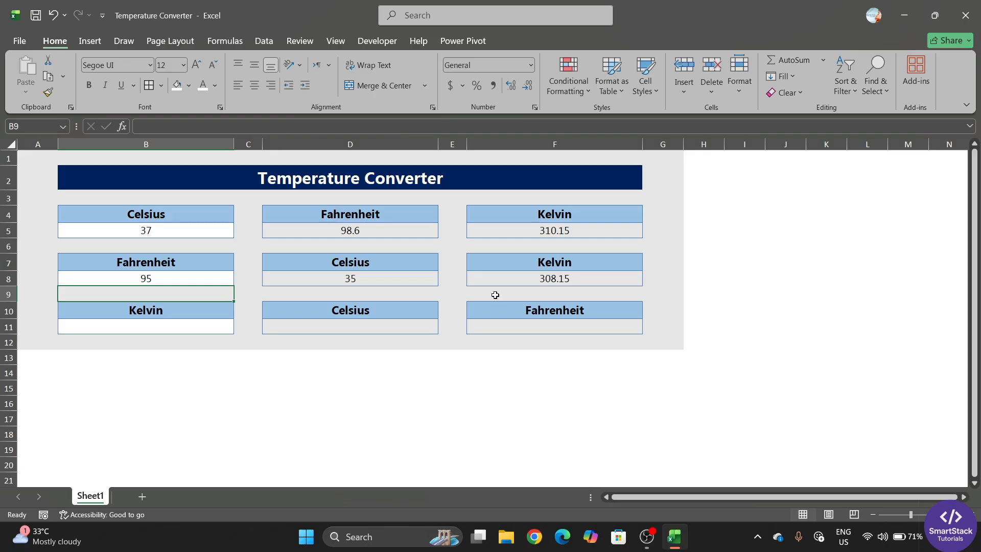
# Enter 50 and then 45 in B11, giving -228.15 and -378.67
pyautogui.click(187, 329)
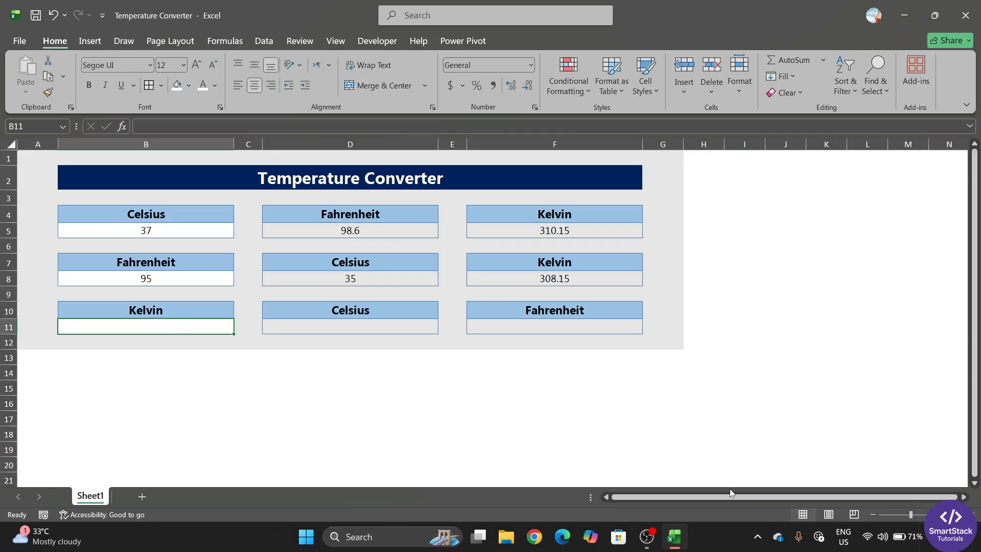
pyautogui.write('50')
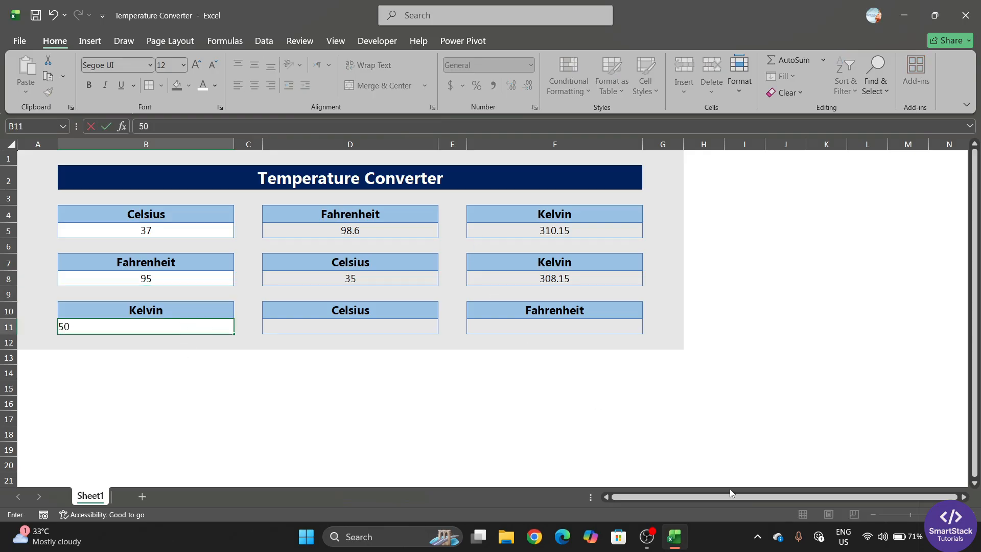
pyautogui.press('Return')
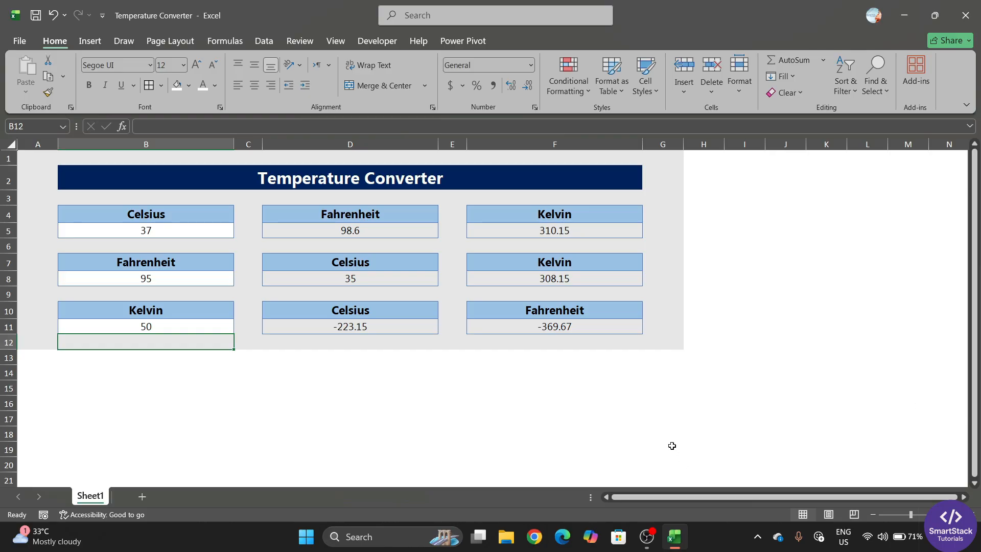
pyautogui.click(166, 329)
pyautogui.write('45')
pyautogui.press('Return')
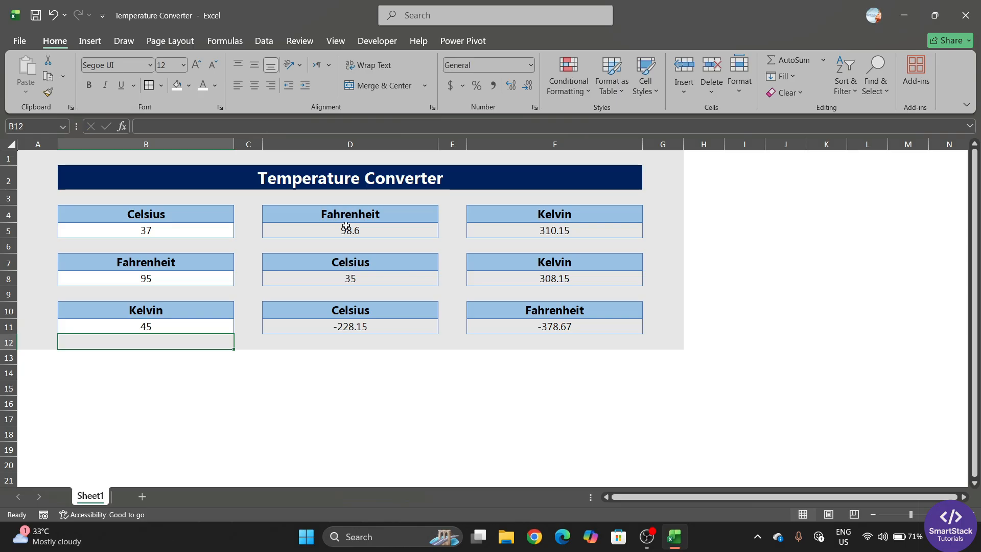
# Check D5's conversion formula against the Celsius input in B5
pyautogui.click(228, 234)
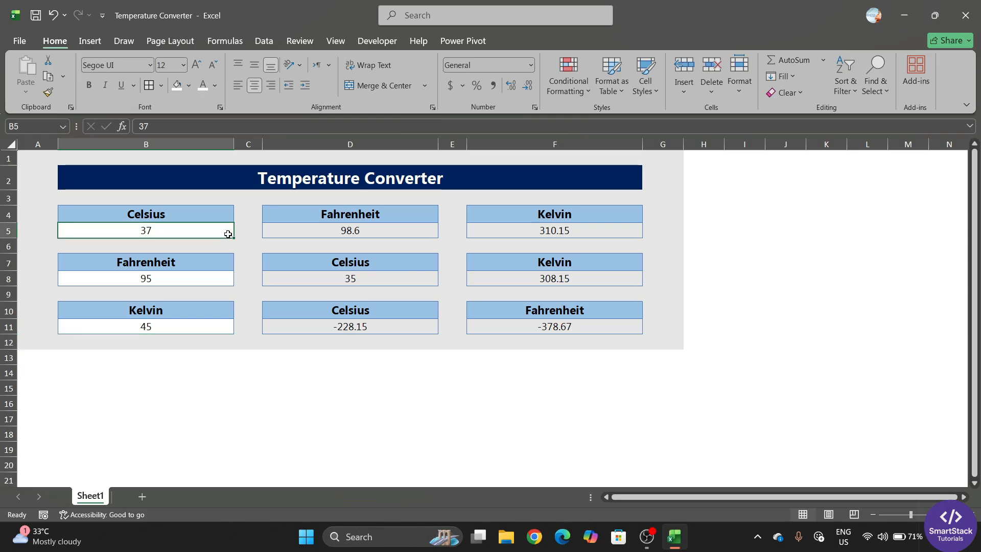
pyautogui.click(331, 228)
pyautogui.click(195, 229)
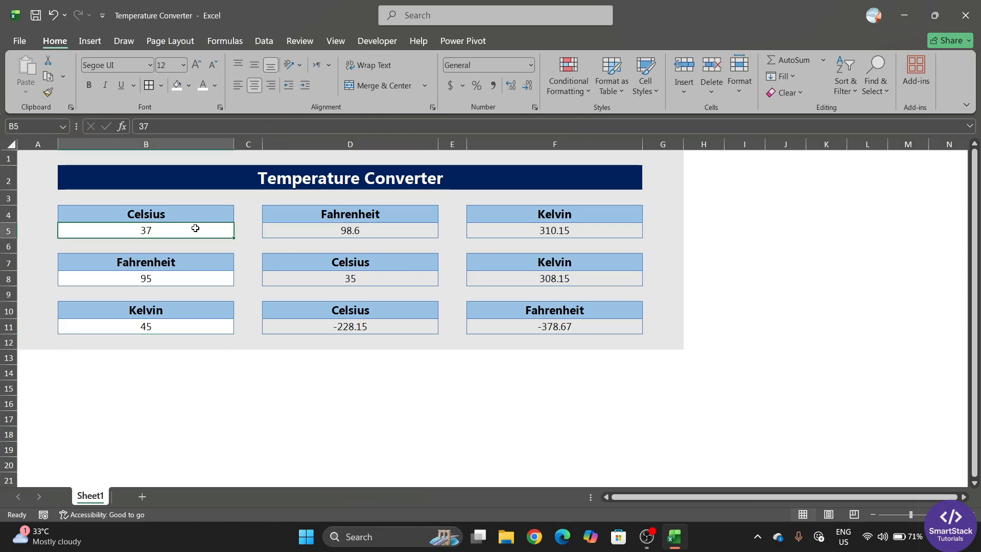
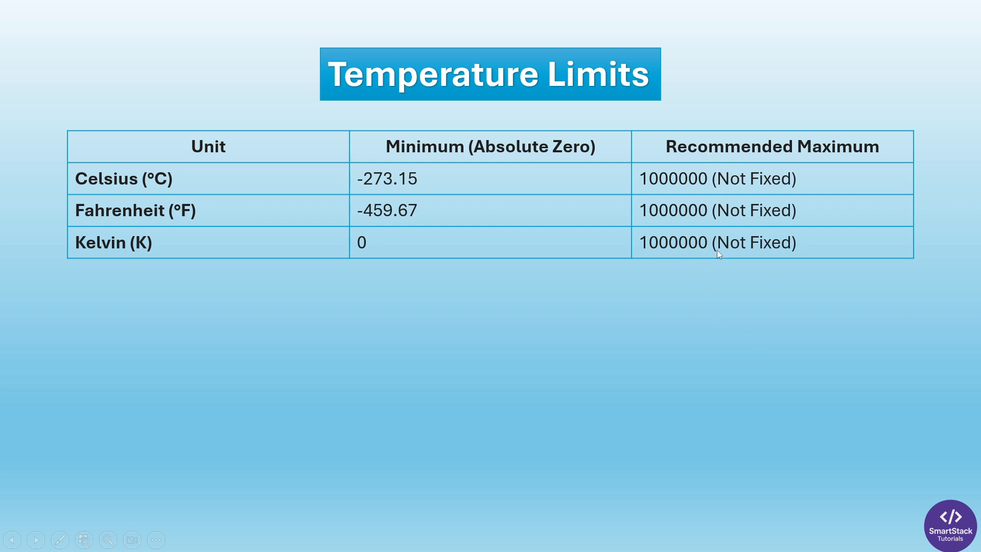
# Leave the Temperature Limits slide show and return to the Temperature Converter workbook in Excel
pyautogui.hotkey('alt', 'Tab')
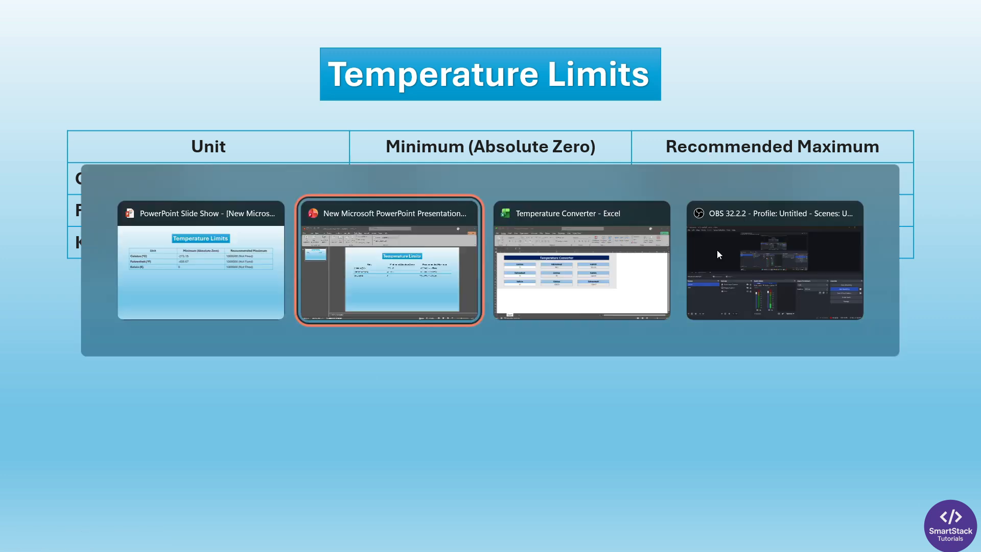
pyautogui.press('Escape')
# Enter -300 as the Celsius input in B5, producing an impossible -26.85 Kelvin
pyautogui.click(334, 353)
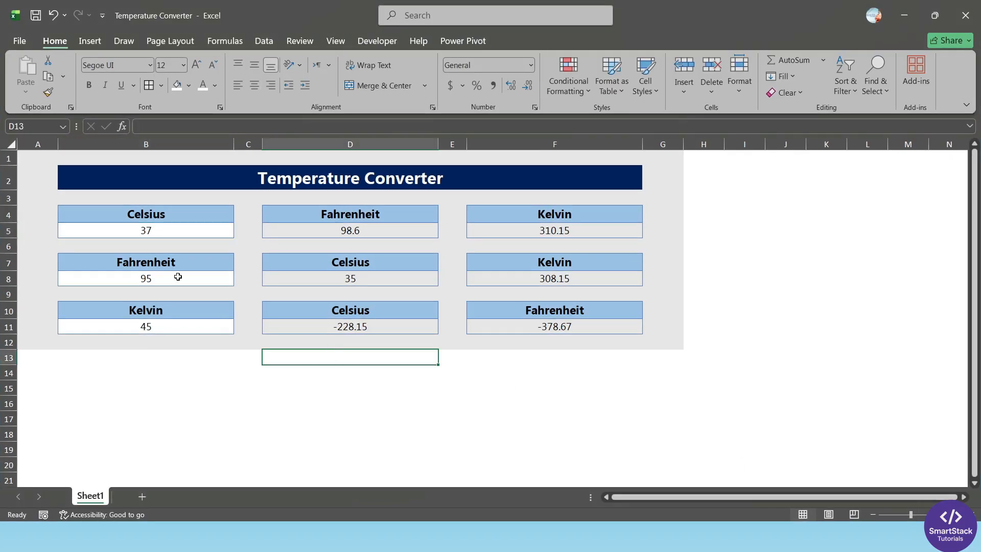
pyautogui.click(155, 232)
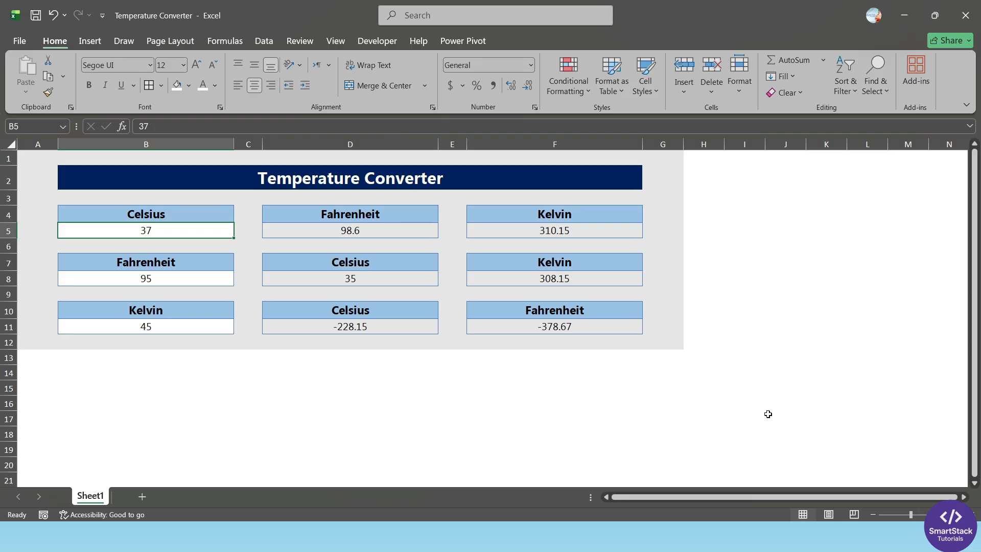
pyautogui.write('-300')
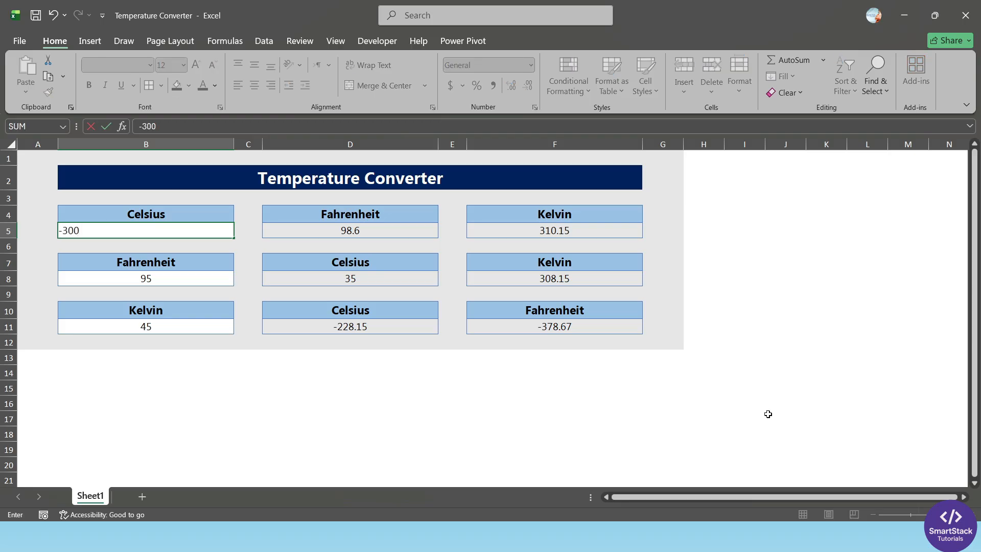
pyautogui.press('Return')
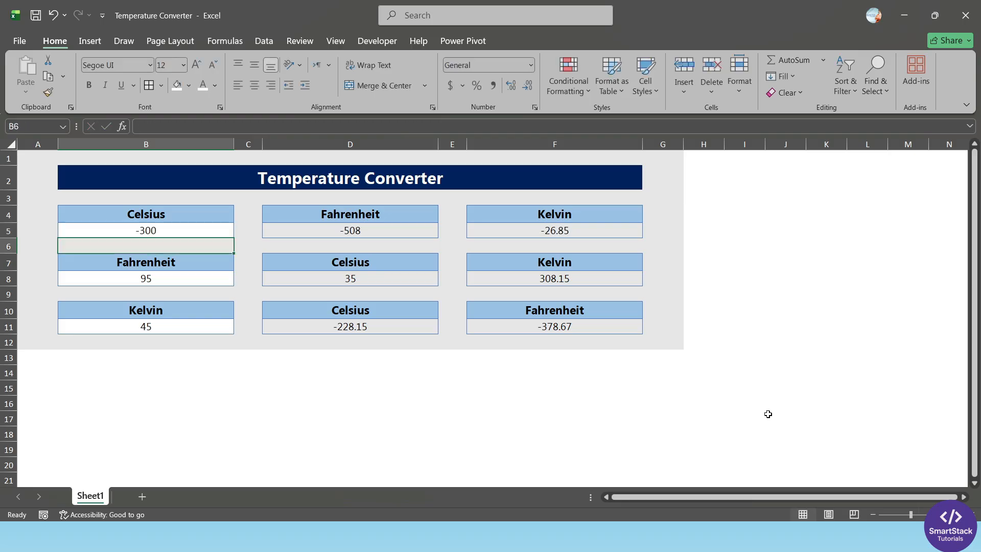
# Check D5's conversion formula, then clear the -300 from B5
pyautogui.click(183, 234)
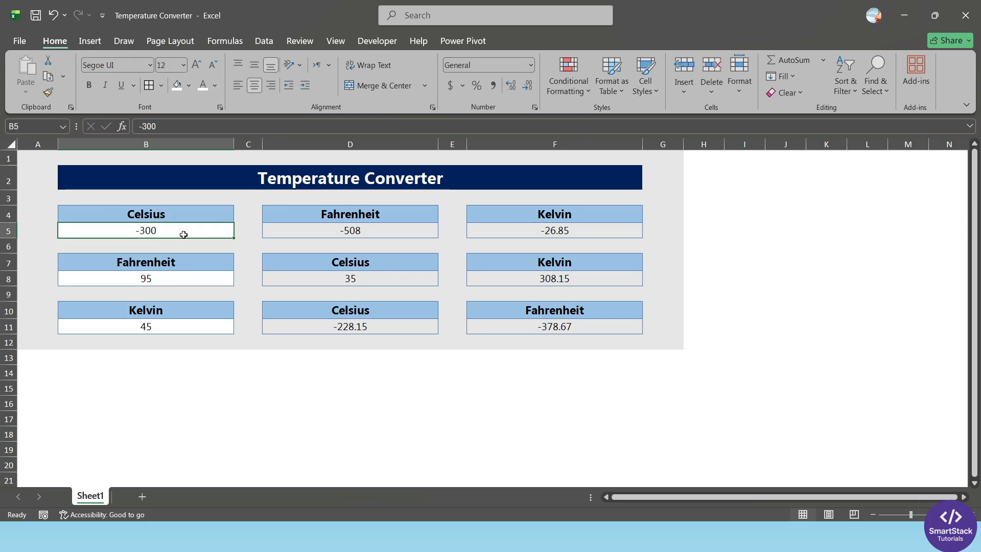
pyautogui.click(299, 231)
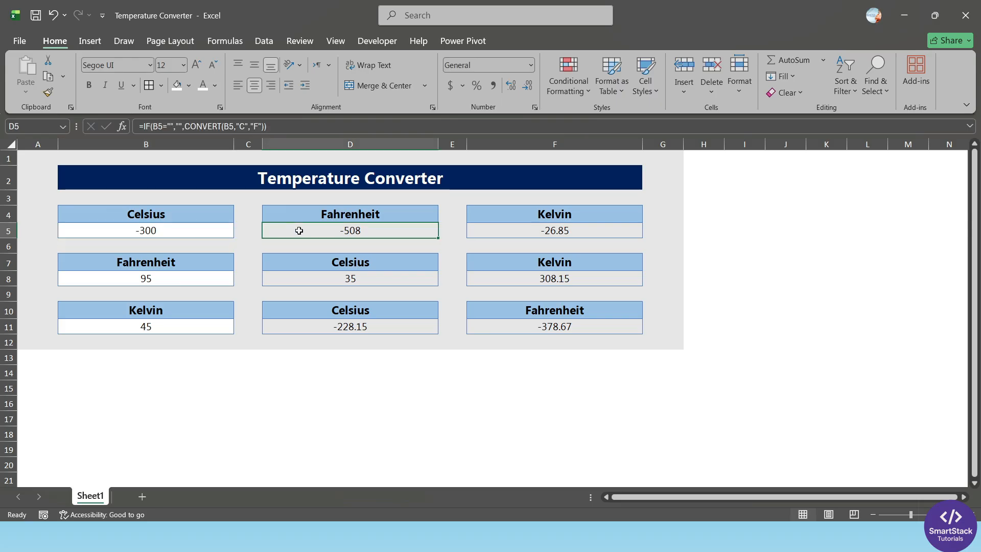
pyautogui.click(172, 230)
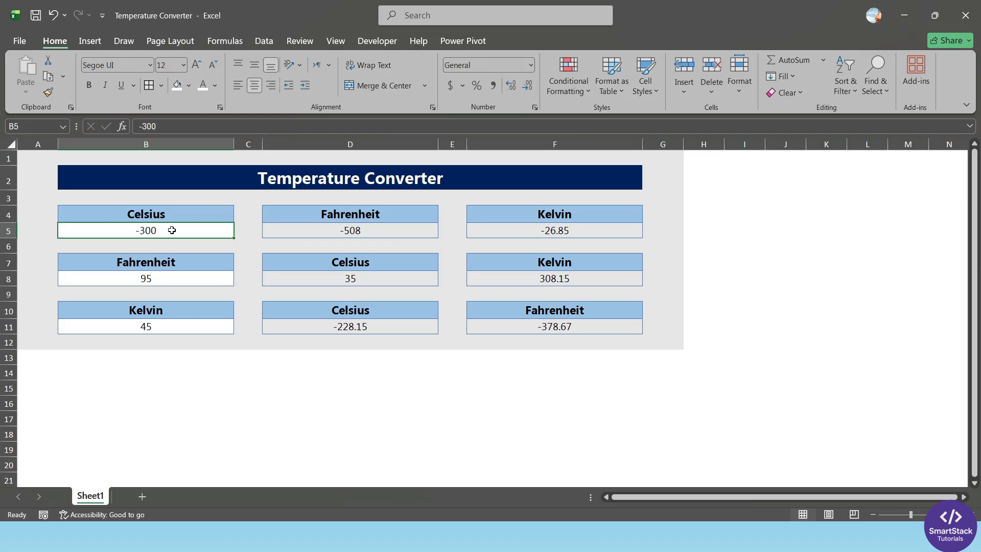
pyautogui.press('Delete')
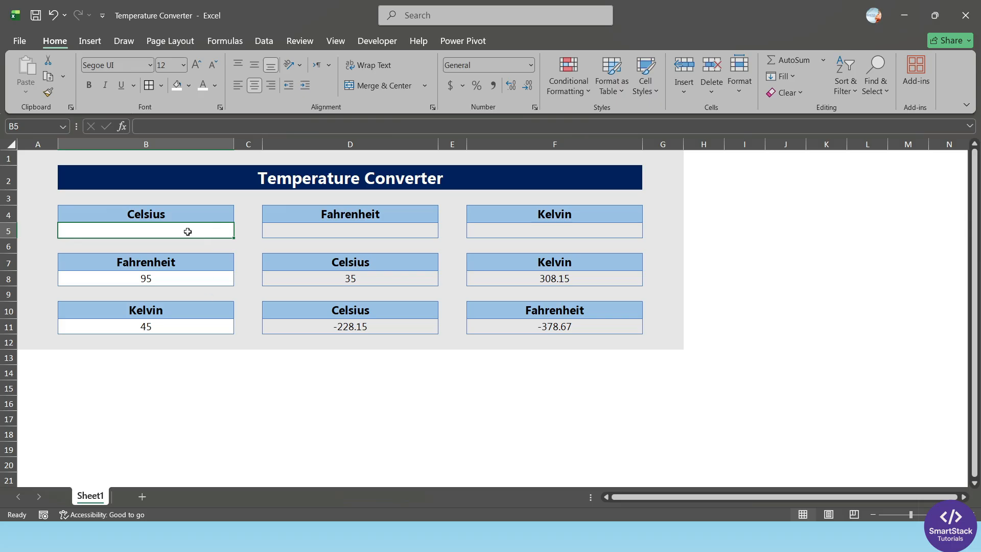
# Give B5 a Decimal data validation rule between -273.15 and 1000000
pyautogui.click(265, 41)
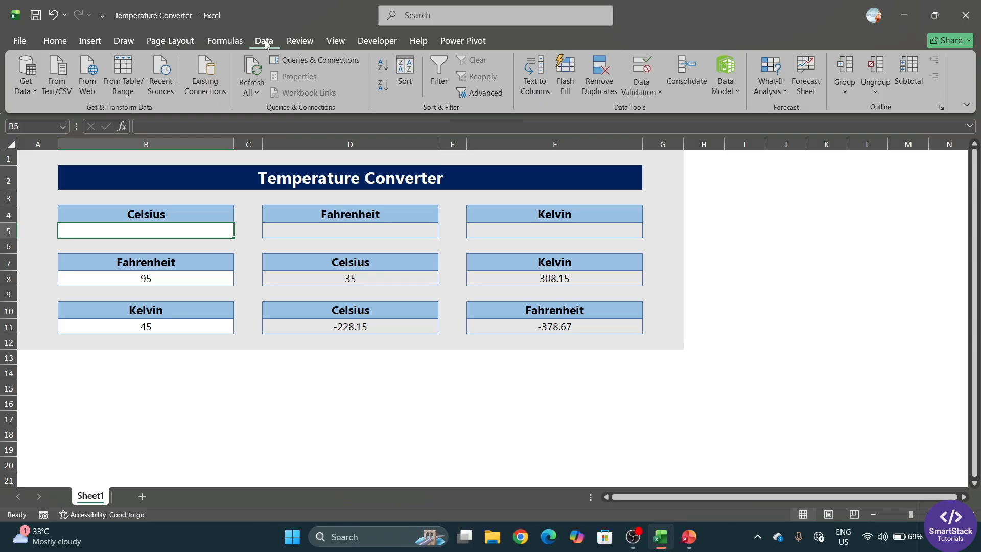
pyautogui.click(655, 90)
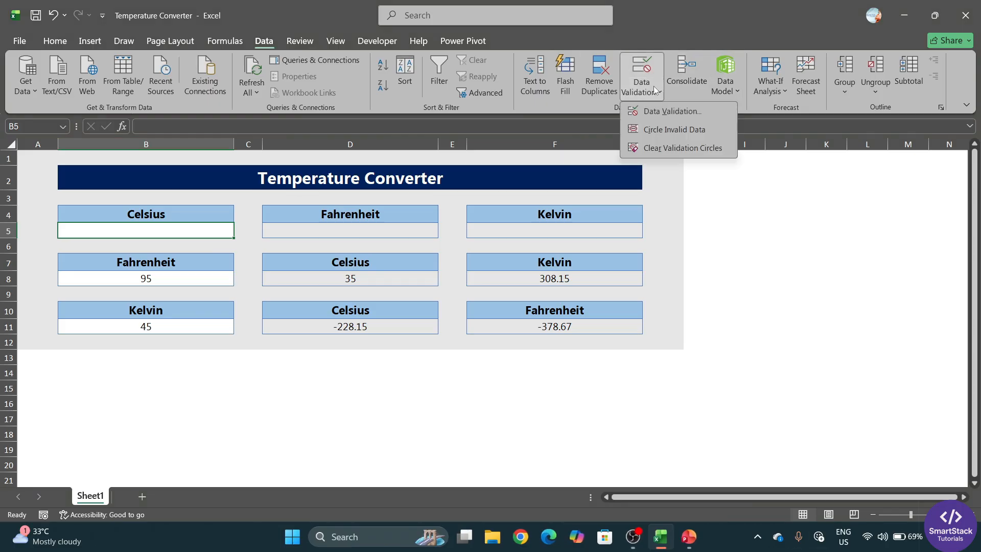
pyautogui.click(656, 112)
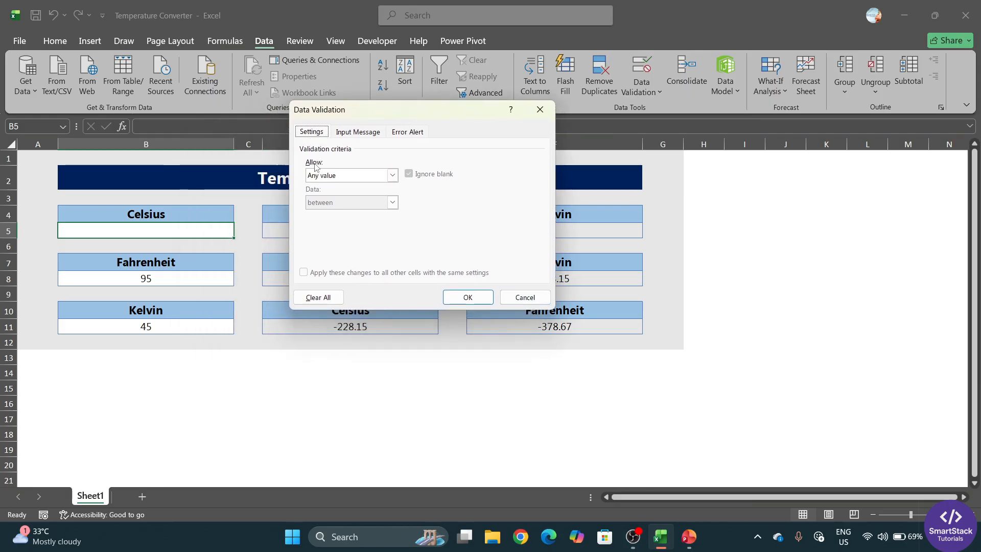
pyautogui.click(393, 175)
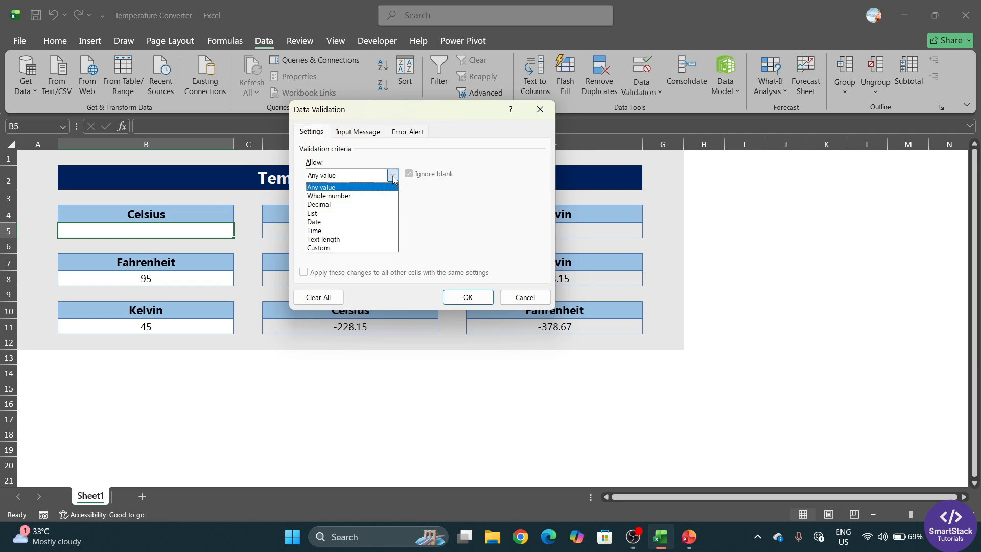
pyautogui.click(329, 204)
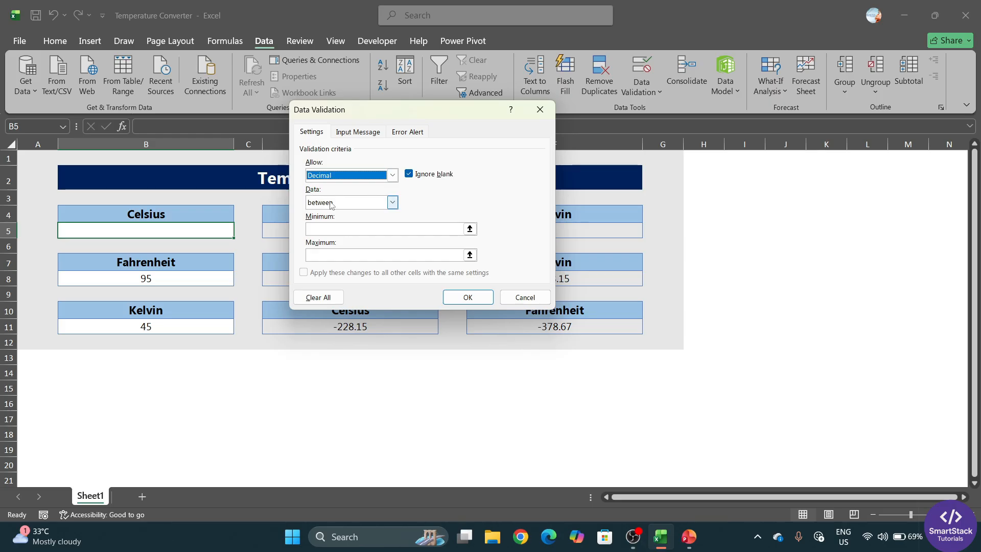
pyautogui.click(393, 203)
pyautogui.click(327, 212)
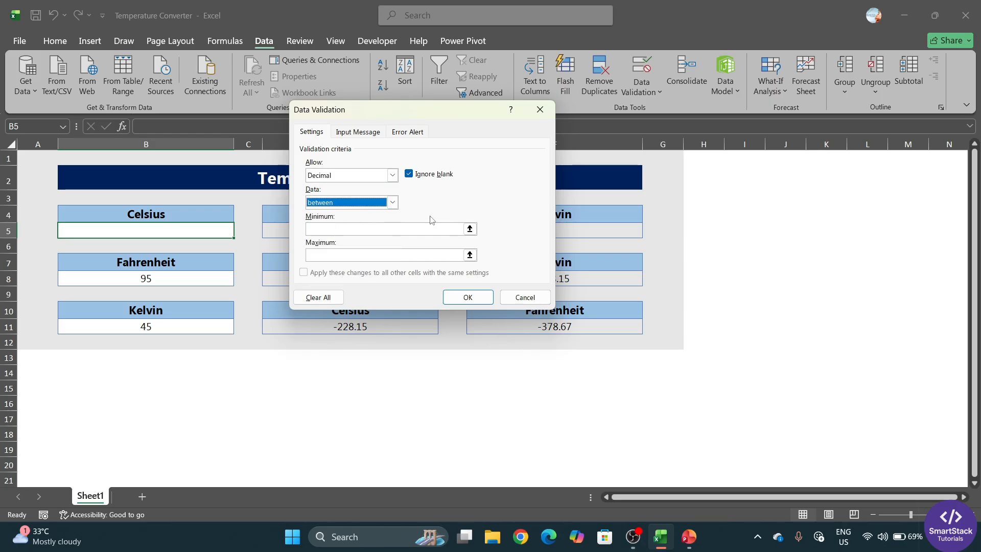
pyautogui.press('Tab')
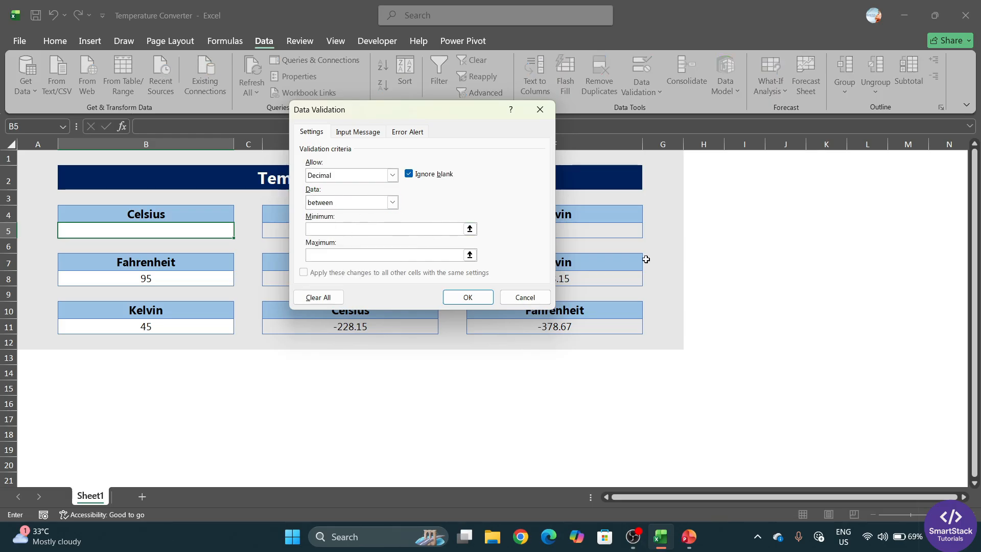
pyautogui.write('-273.15')
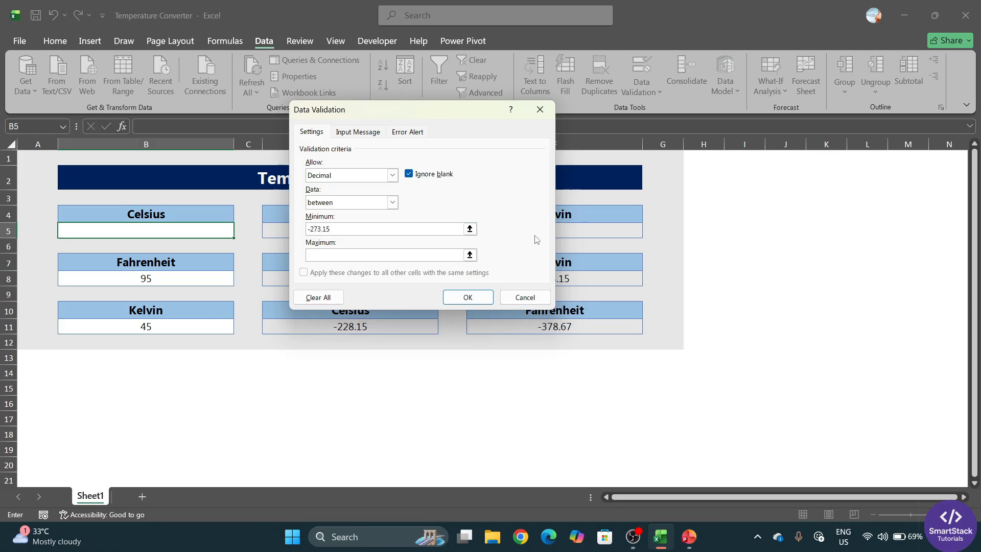
pyautogui.click(352, 254)
pyautogui.write('1000000')
pyautogui.click(468, 298)
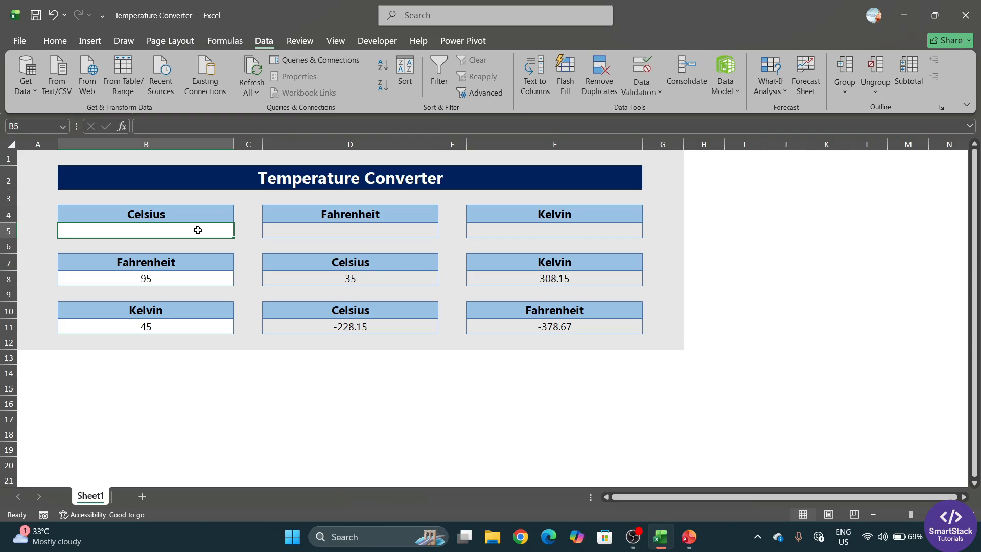
# Reopen B5's validation rule on its Error Alert settings, ready to enter a Stop alert title
pyautogui.click(654, 87)
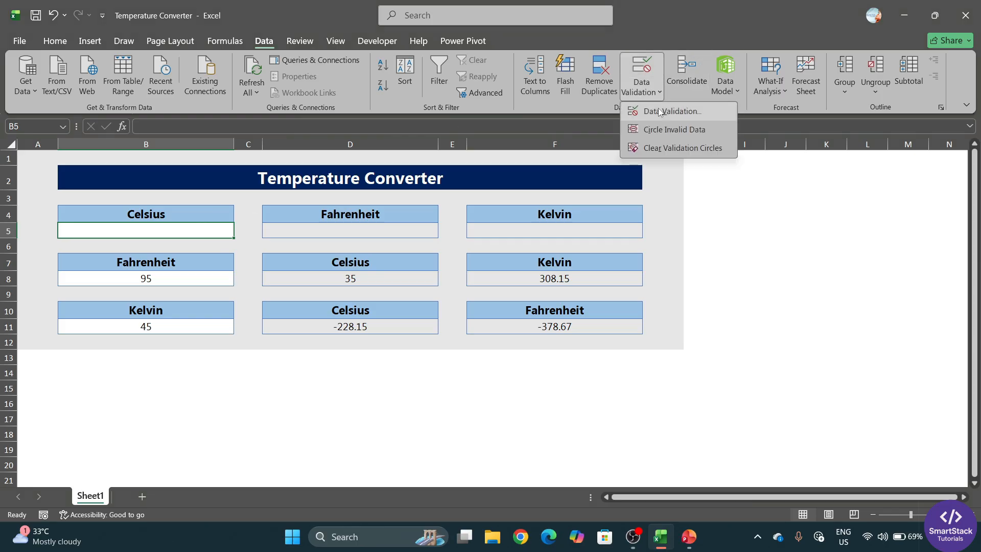
pyautogui.click(659, 112)
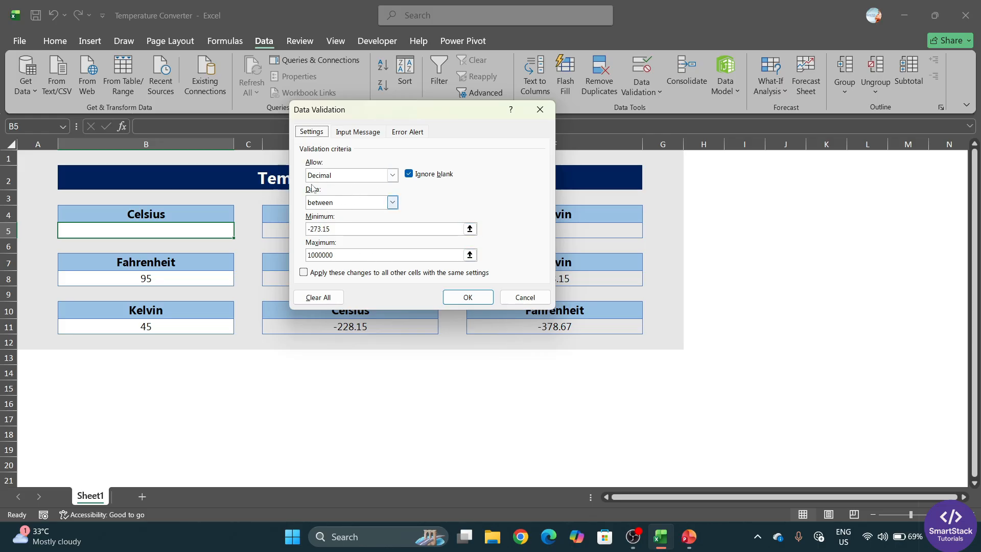
pyautogui.moveTo(381, 114); pyautogui.dragTo(395, 191)
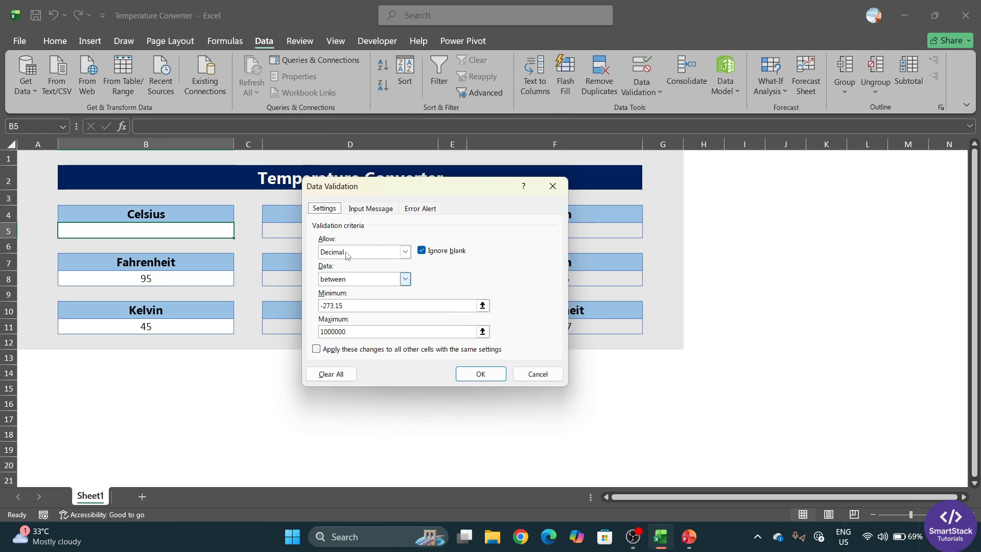
pyautogui.click(421, 209)
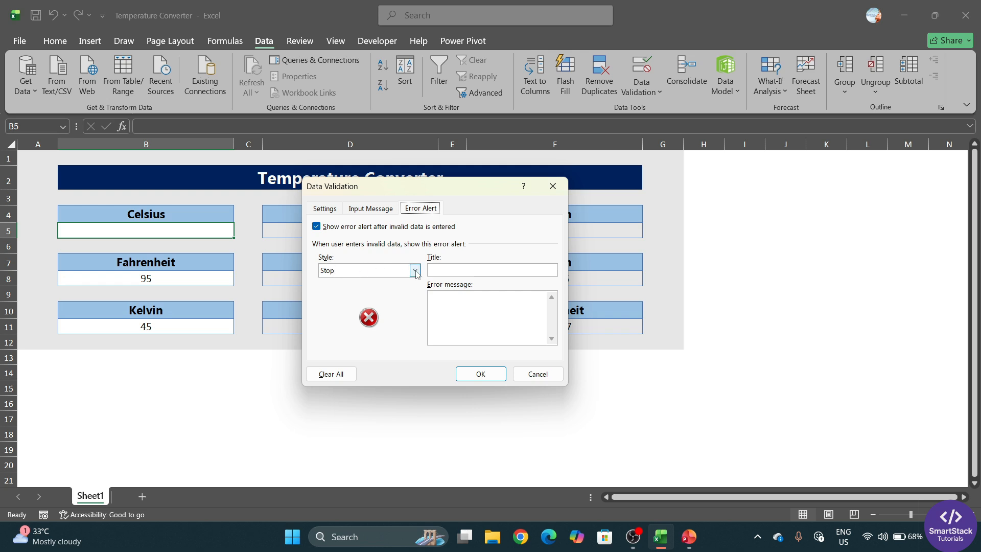
pyautogui.click(445, 272)
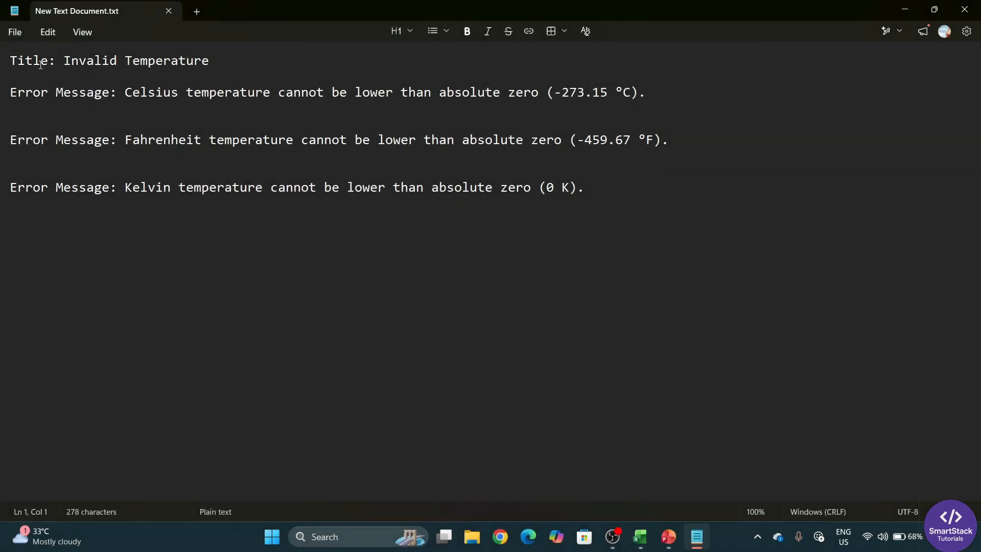
# Copy 'Invalid Temperature' from Notepad into the error alert title
pyautogui.moveTo(64, 61); pyautogui.dragTo(209, 63)
pyautogui.hotkey('ctrl', 'c')
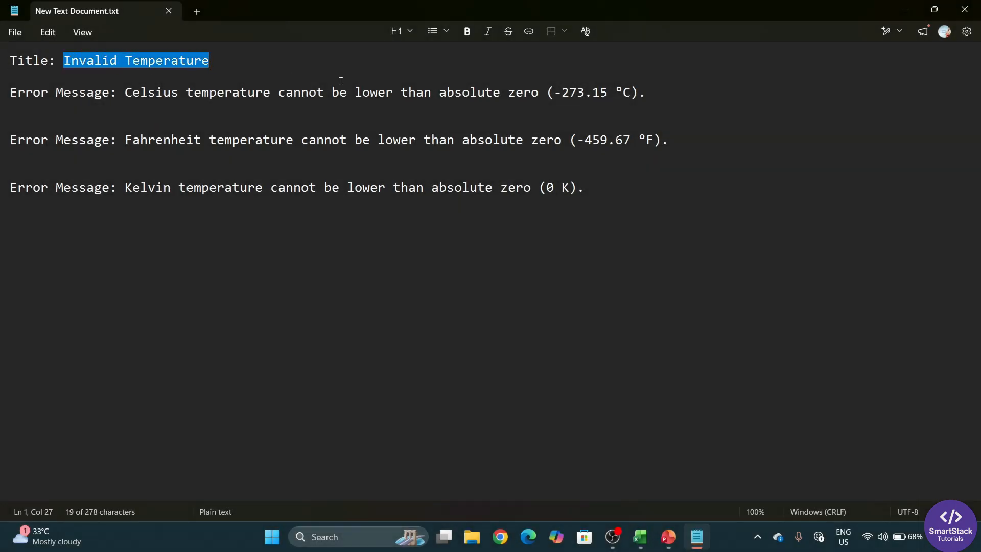
pyautogui.hotkey('alt', 'Tab')
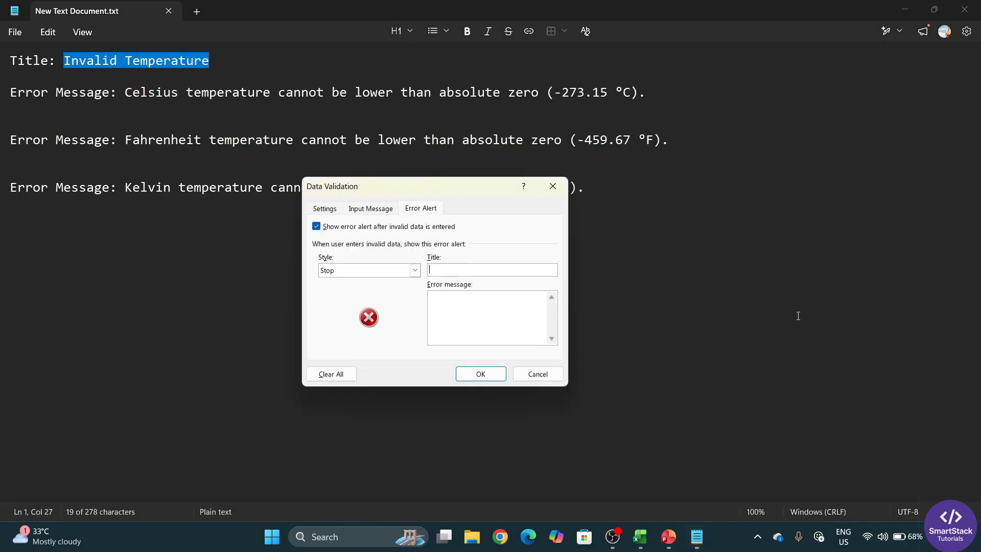
pyautogui.hotkey('ctrl', 'v')
# Paste the Celsius absolute-zero message from Notepad as the error message and confirm the alert
pyautogui.click(454, 306)
pyautogui.moveTo(126, 92); pyautogui.dragTo(646, 97)
pyautogui.hotkey('ctrl', 'c')
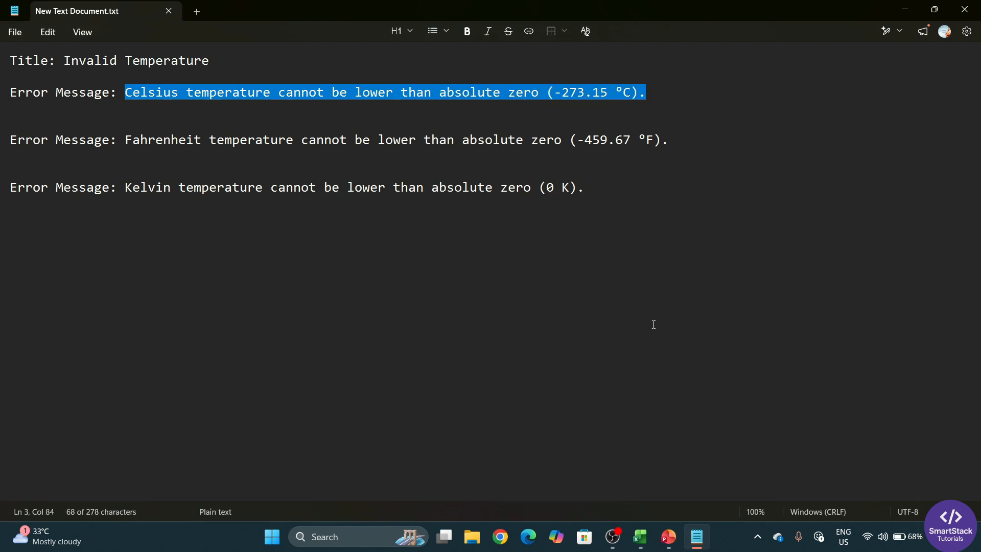
pyautogui.click(905, 9)
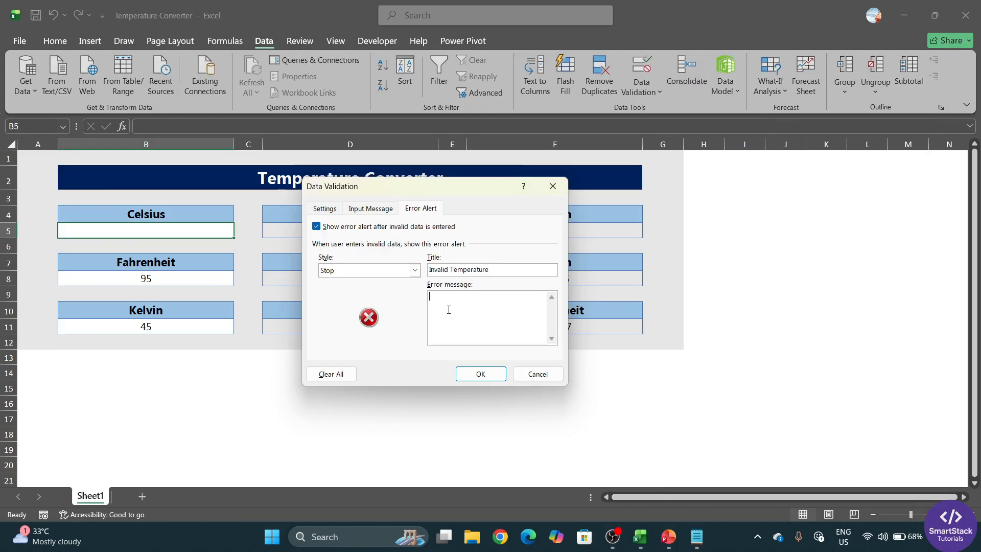
pyautogui.hotkey('ctrl', 'v')
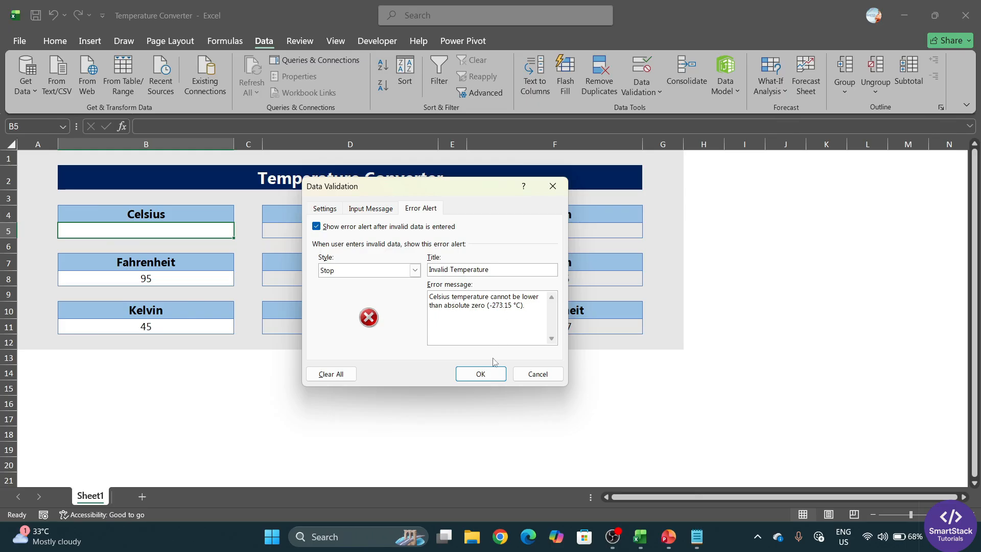
pyautogui.click(483, 375)
# Enter -300 in B5 and cancel the Invalid Temperature rejection alert
pyautogui.click(144, 399)
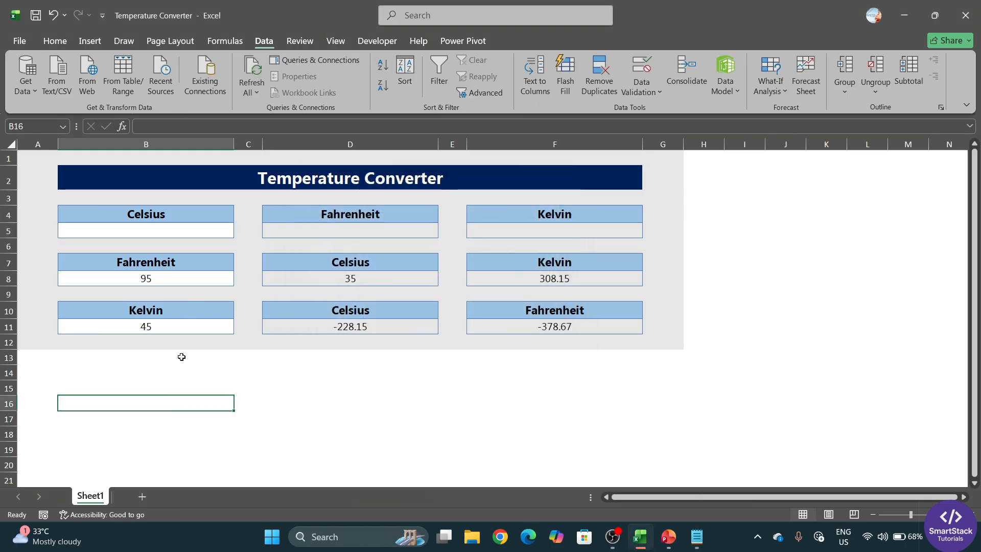
pyautogui.click(162, 227)
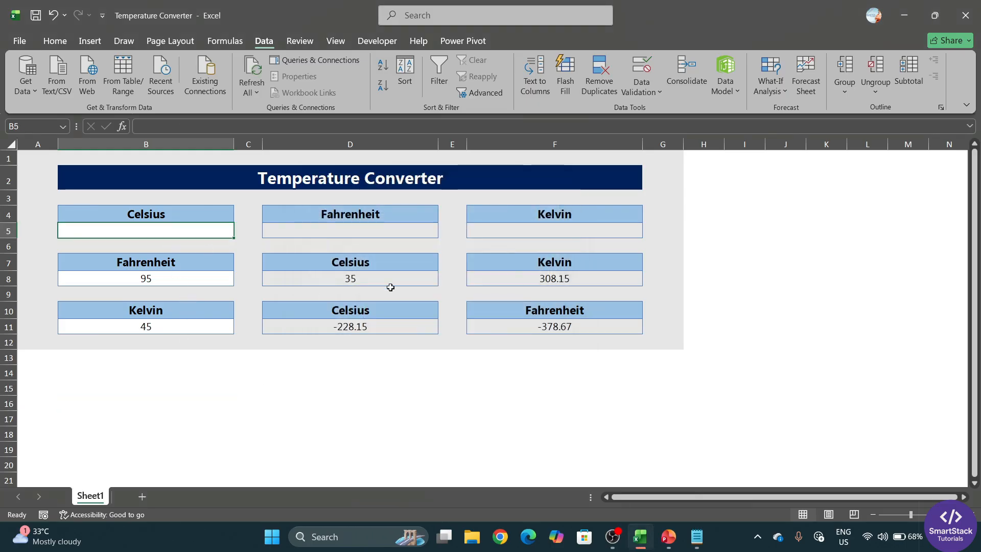
pyautogui.write('-3')
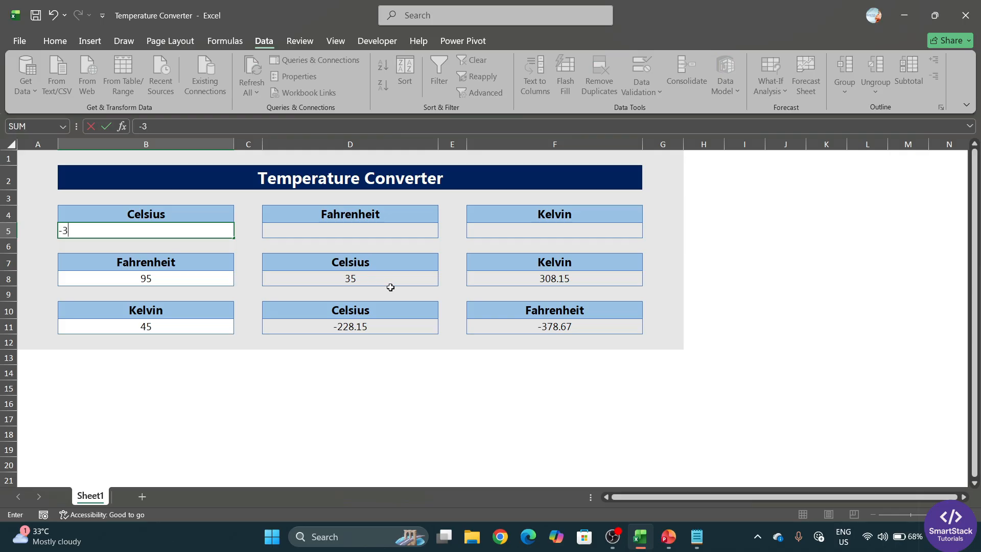
pyautogui.write('00')
pyautogui.press('Return')
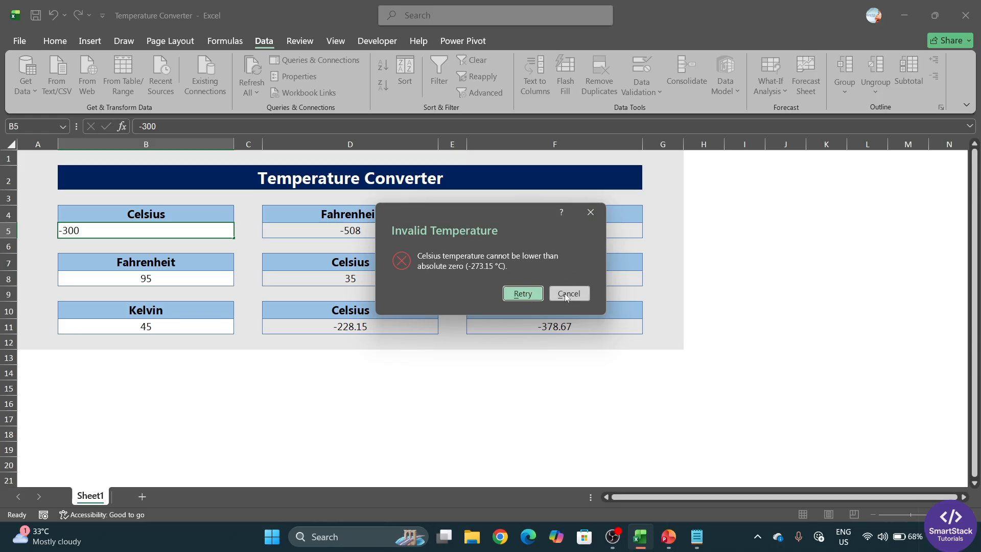
pyautogui.click(592, 212)
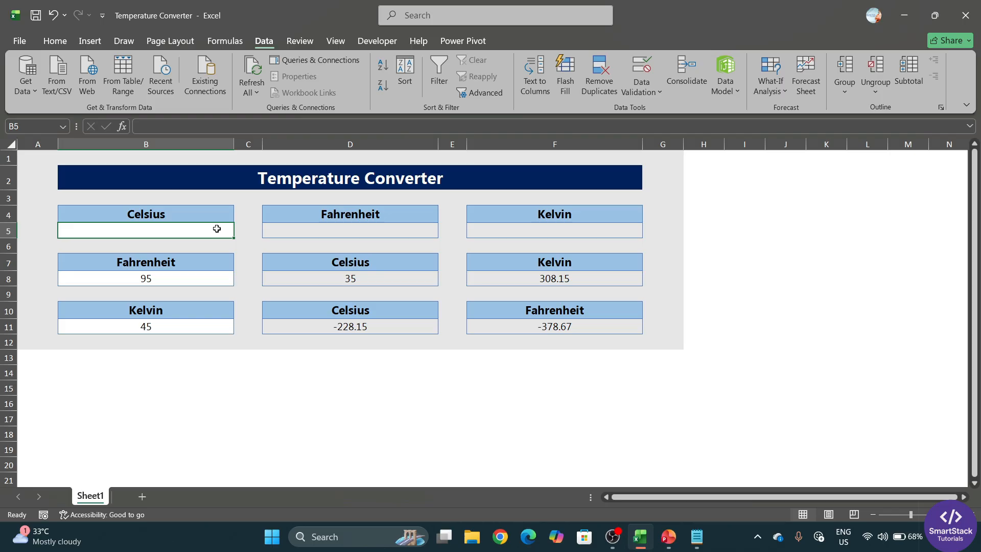
# Enter -173 in B5, then edit it to -273, giving -459.4 °F and 0.15 K
pyautogui.write('-')
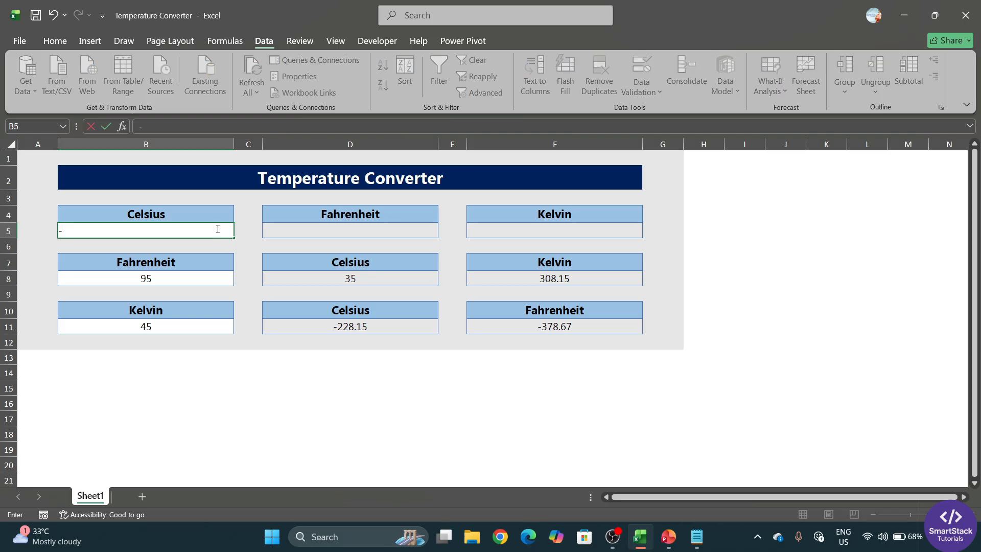
pyautogui.write('173')
pyautogui.press('Return')
pyautogui.doubleClick(147, 228)
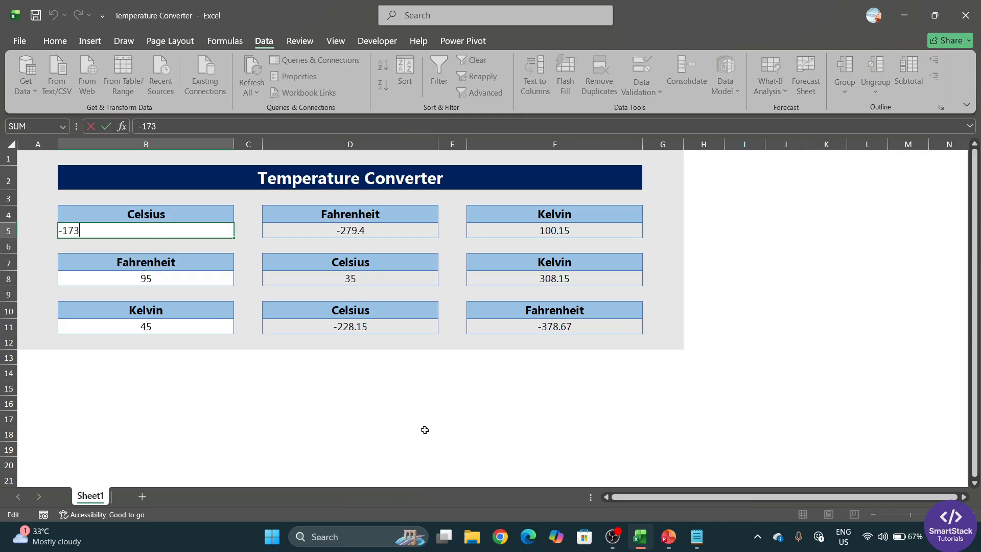
pyautogui.click(70, 230)
pyautogui.press('BackSpace')
pyautogui.write('2')
pyautogui.press('Return')
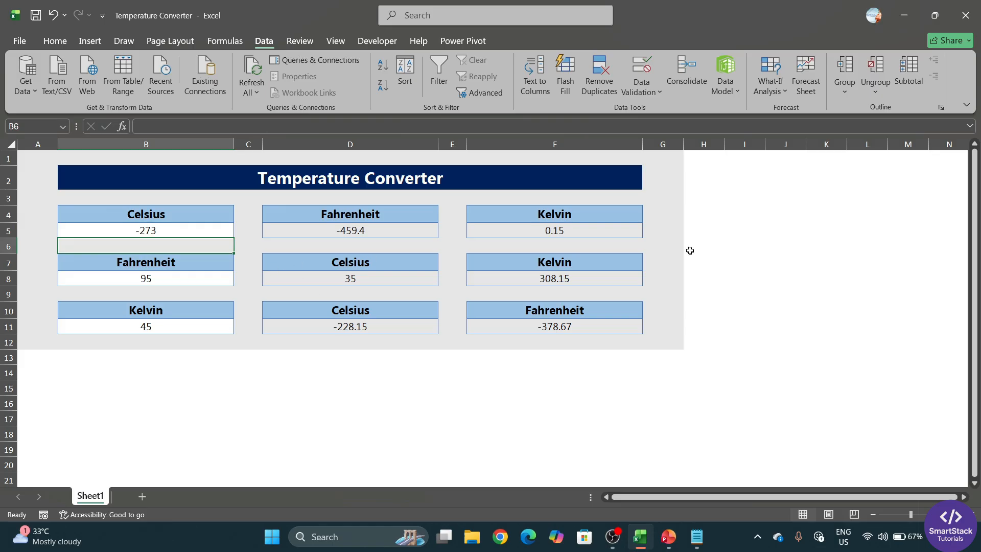
# Review the input cells B8, B10 and B11, ending on the Fahrenheit input B8
pyautogui.click(164, 280)
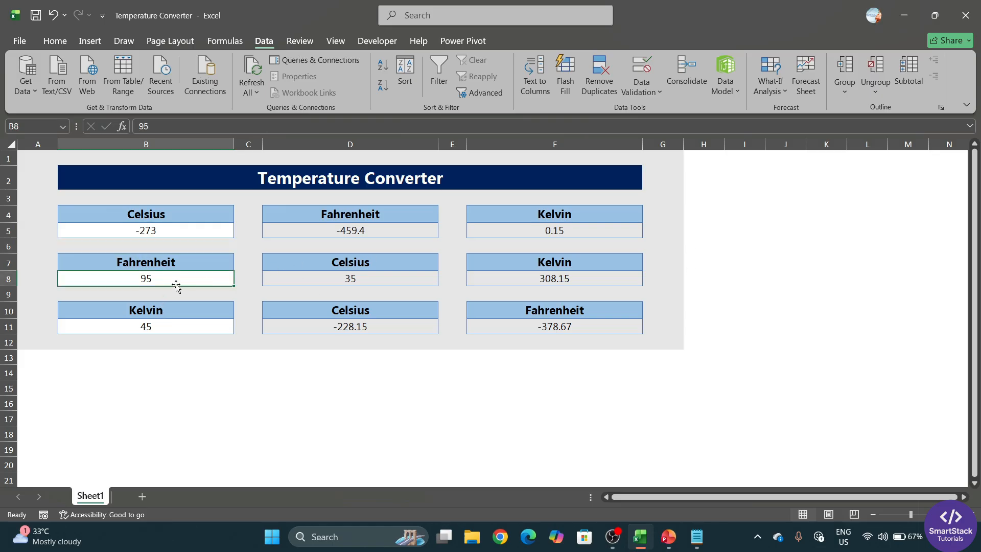
pyautogui.click(164, 313)
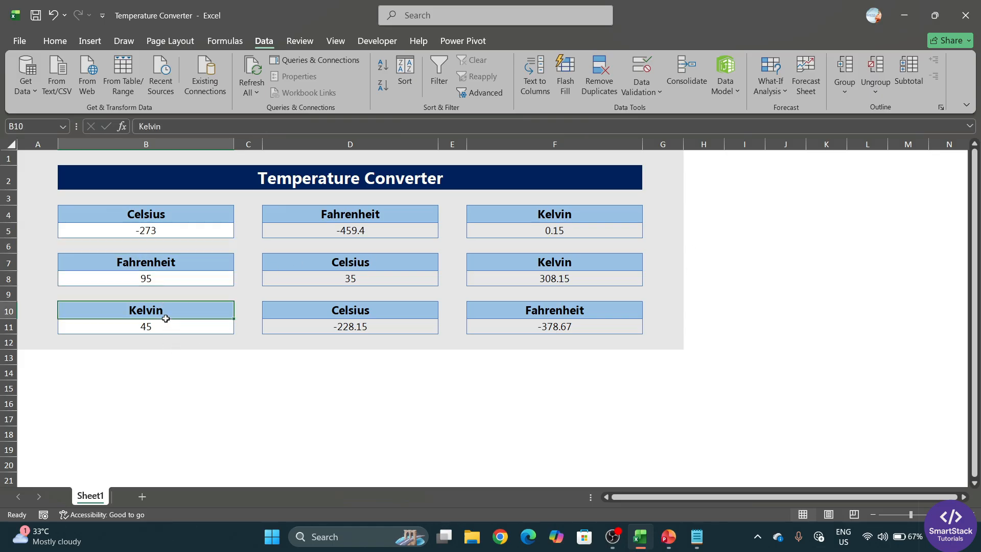
pyautogui.click(167, 328)
pyautogui.click(154, 280)
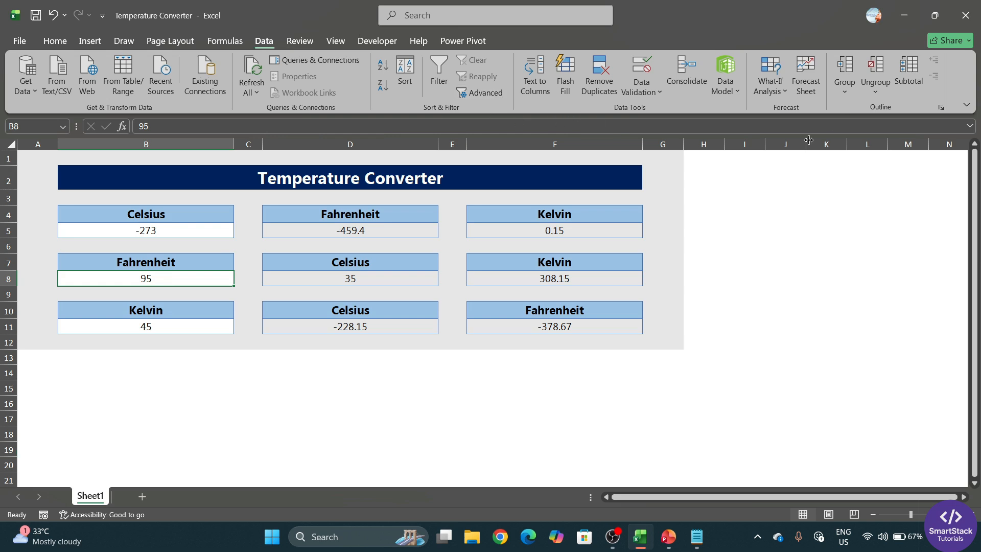
# Give B8 a Decimal data validation rule between -459.67 and 1000000
pyautogui.click(658, 87)
pyautogui.click(670, 116)
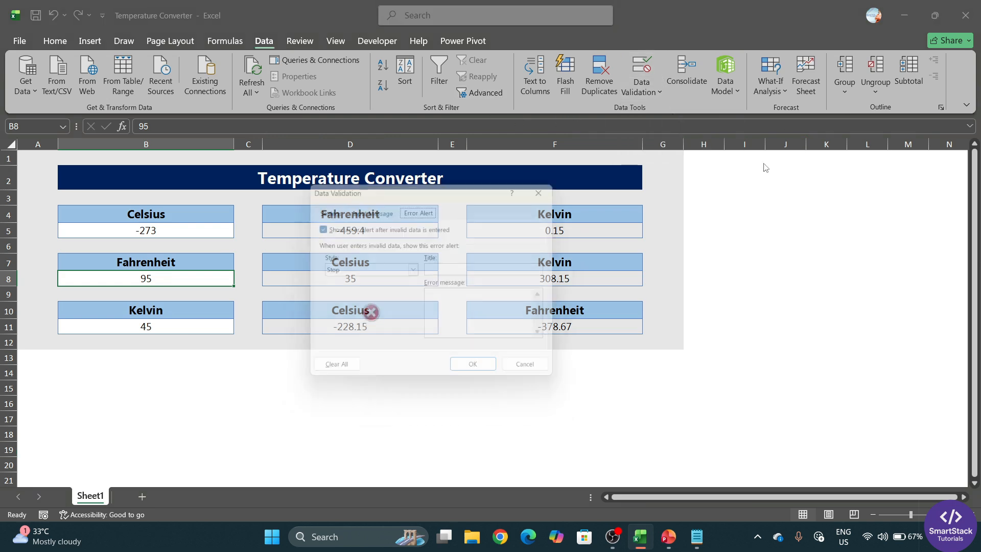
pyautogui.moveTo(368, 193); pyautogui.dragTo(407, 144)
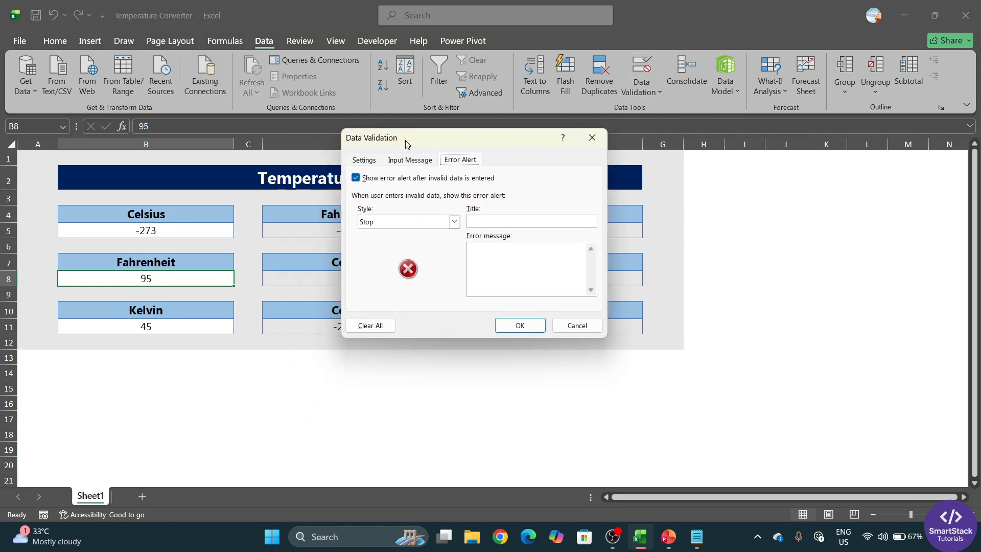
pyautogui.click(369, 163)
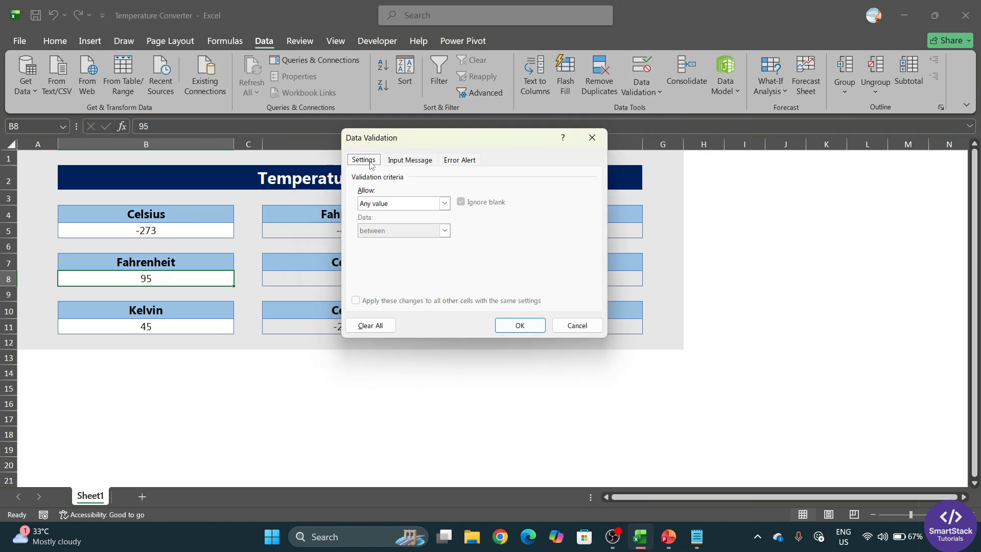
pyautogui.click(444, 203)
pyautogui.click(409, 231)
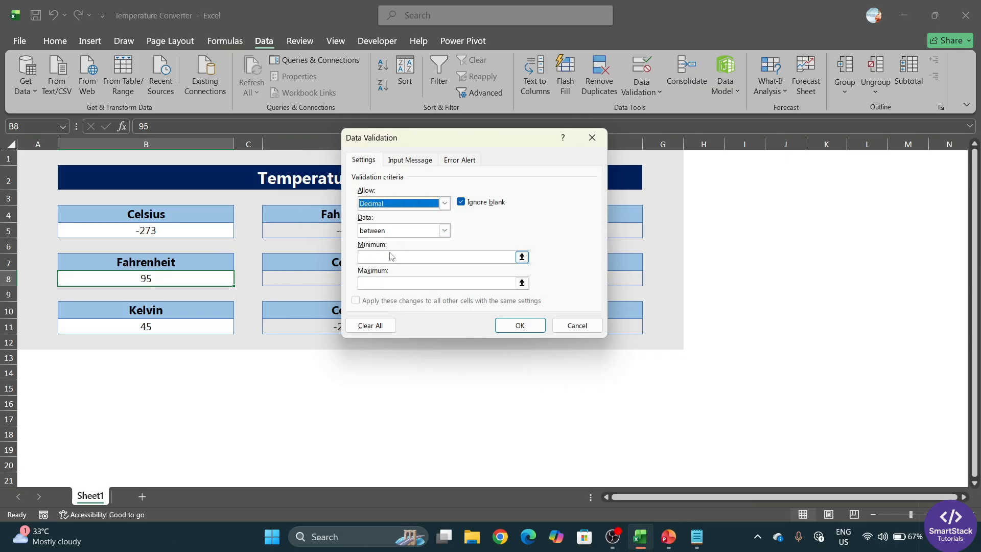
pyautogui.click(393, 256)
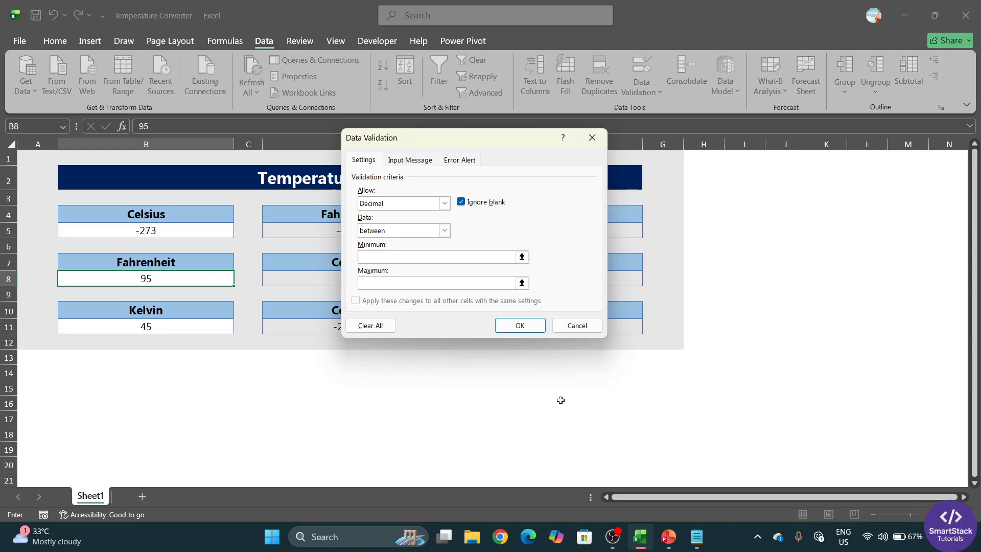
pyautogui.write('-459.67')
pyautogui.click(393, 283)
pyautogui.write('1000000')
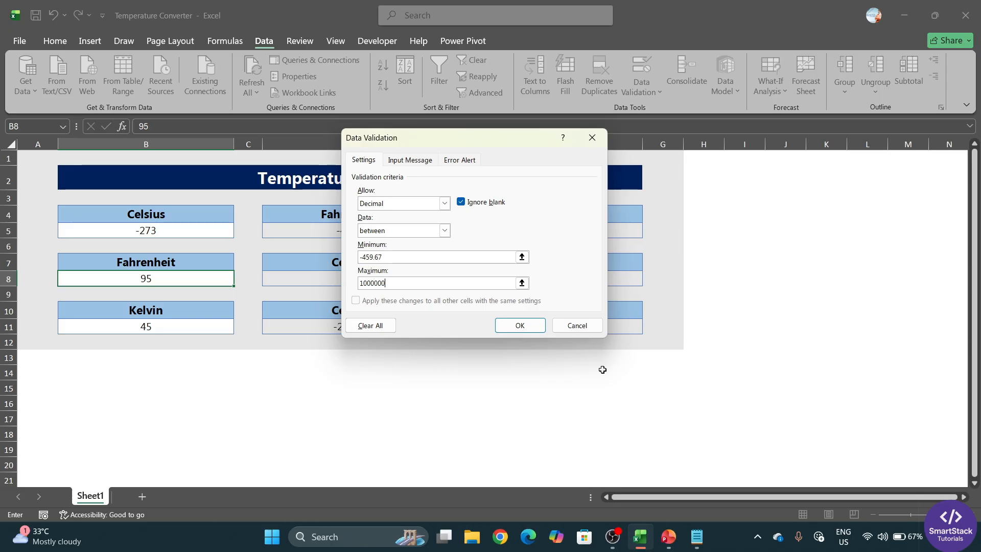
pyautogui.click(518, 326)
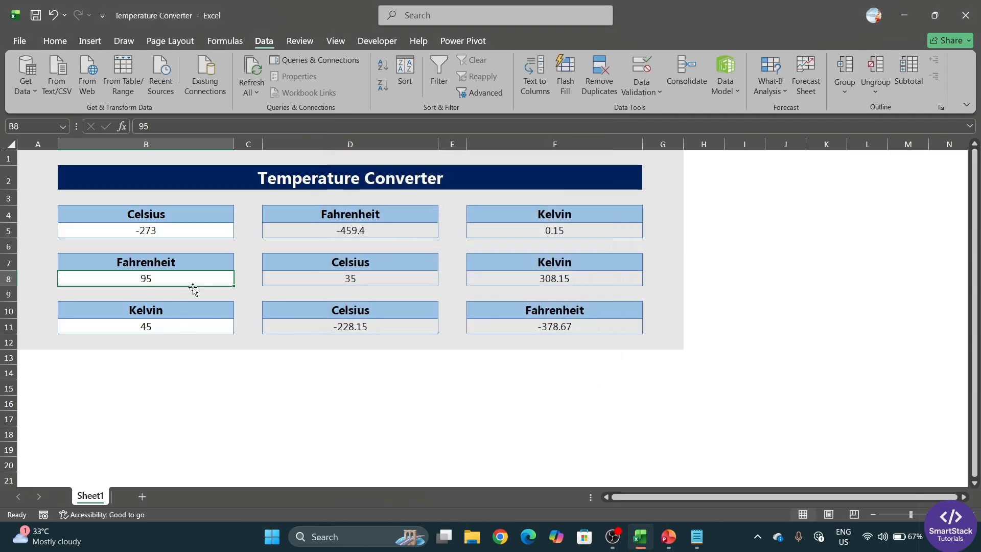
# Restrict the Kelvin input B11 to decimal values between 0 and 1000000
pyautogui.click(167, 329)
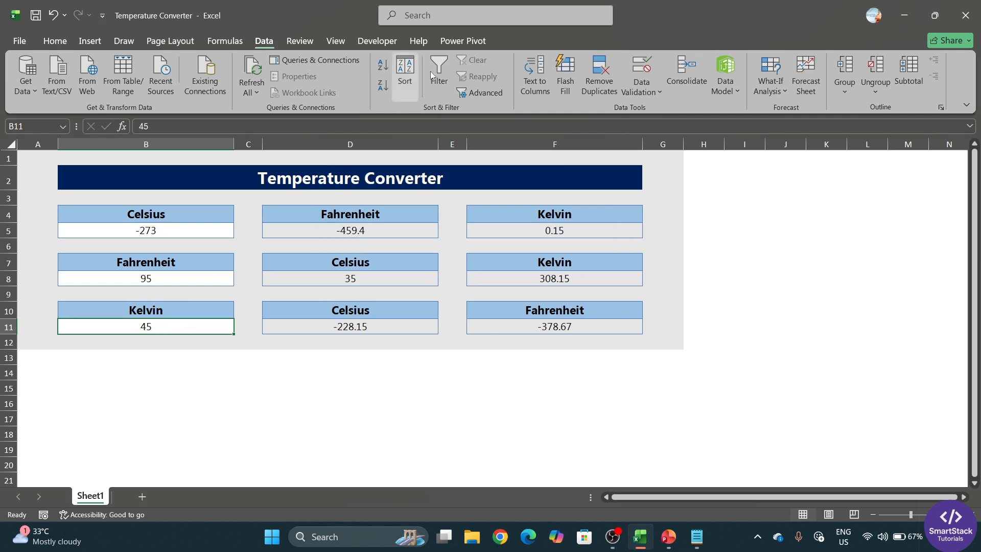
pyautogui.click(653, 91)
pyautogui.click(687, 111)
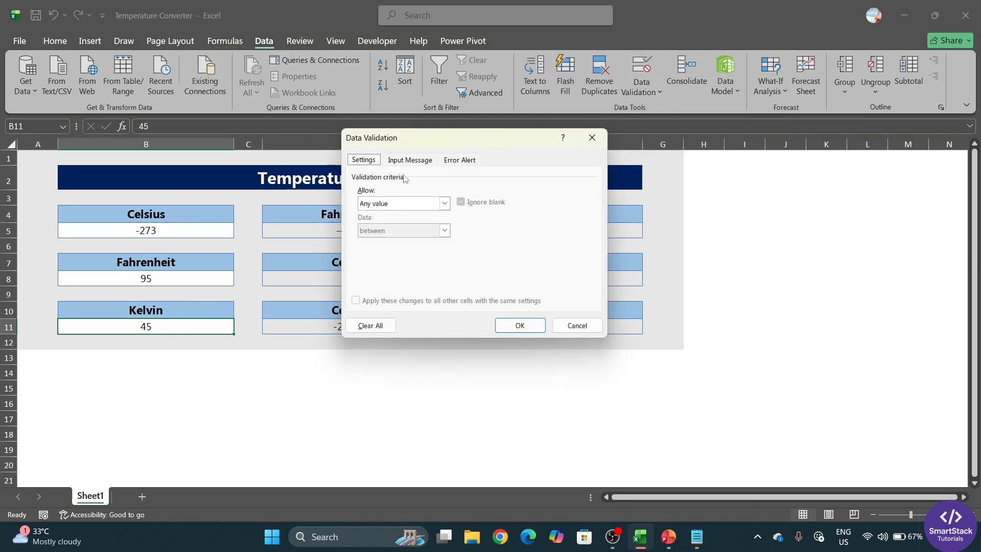
pyautogui.click(399, 204)
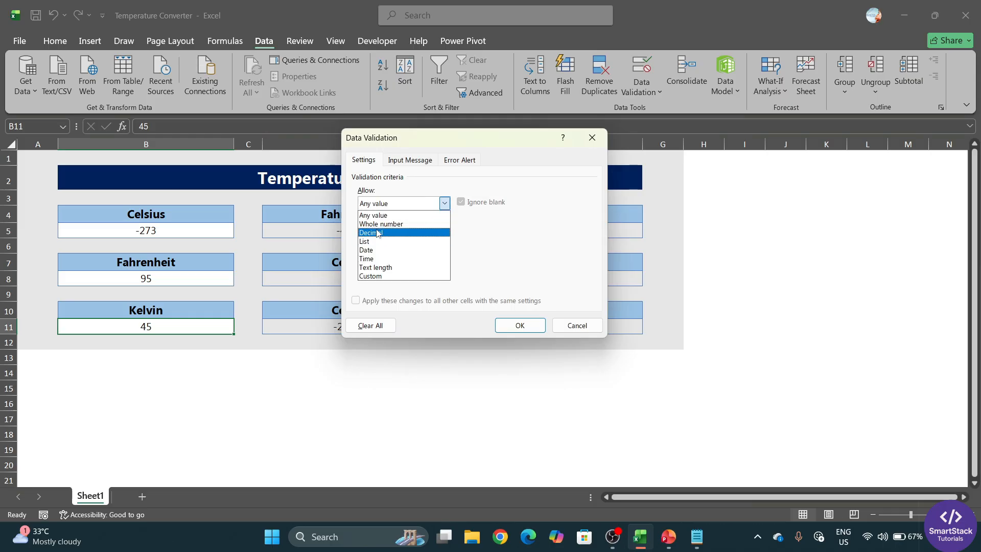
pyautogui.click(382, 232)
pyautogui.click(381, 258)
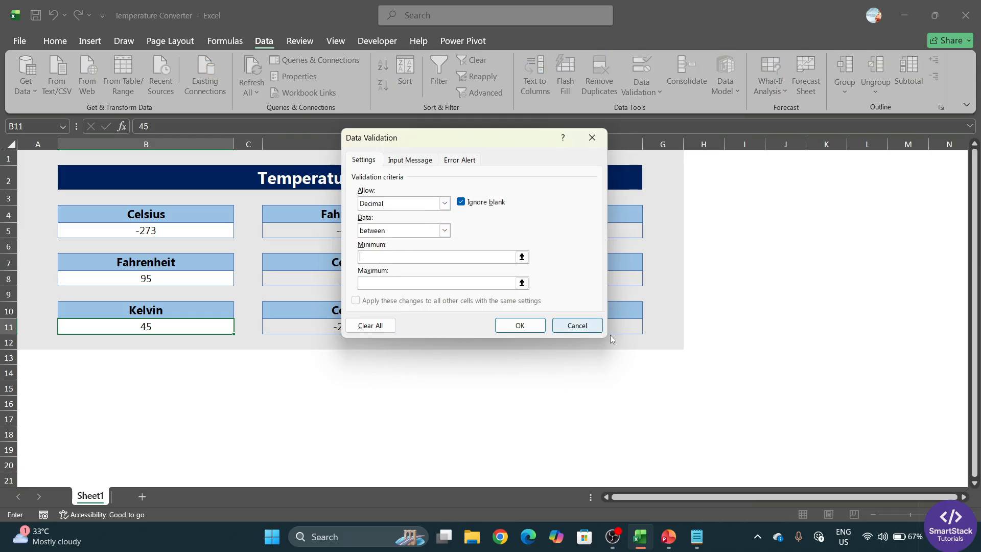
pyautogui.write('0')
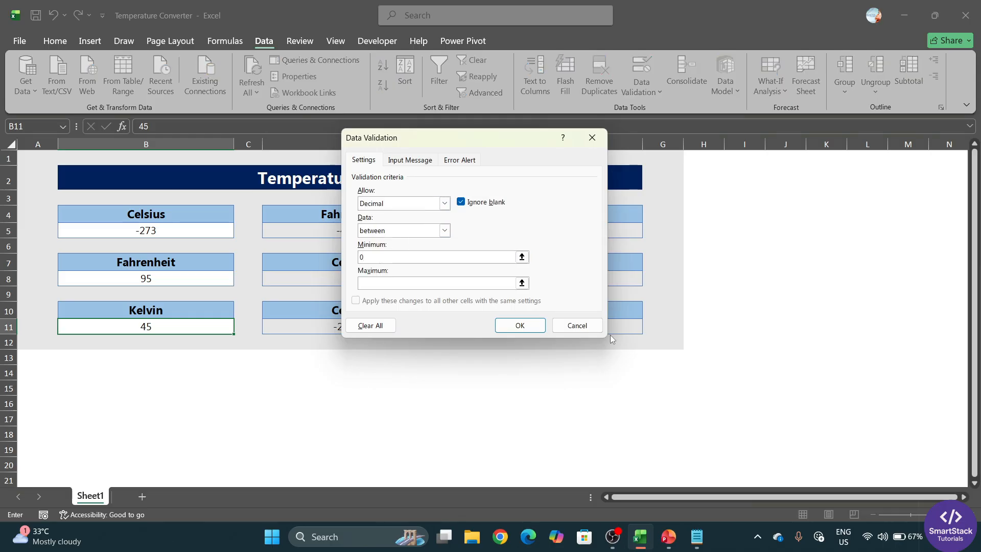
pyautogui.click(457, 284)
pyautogui.write('1000000')
pyautogui.click(520, 325)
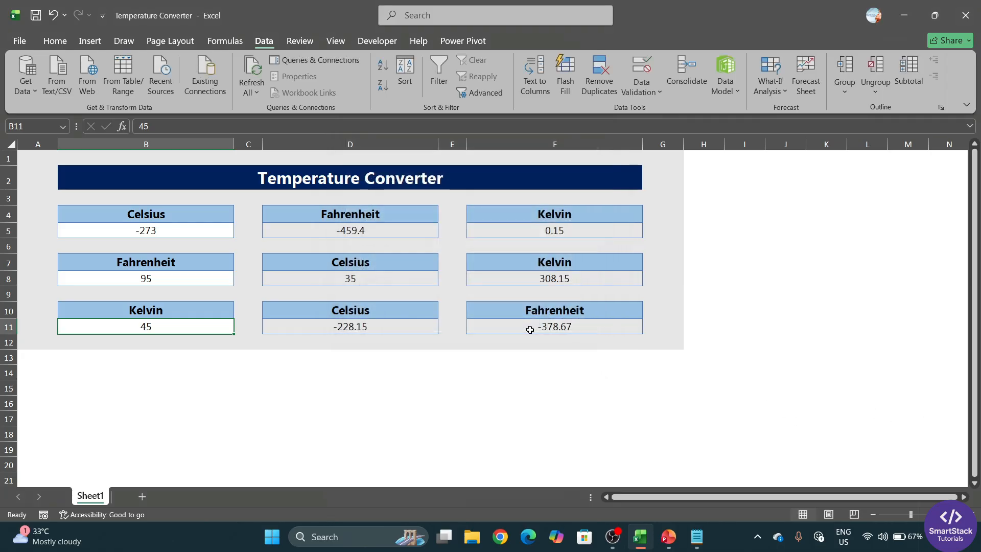
# Check the input values in B8, B5 and B11 and the D5 conversion formula
pyautogui.click(247, 398)
pyautogui.click(173, 276)
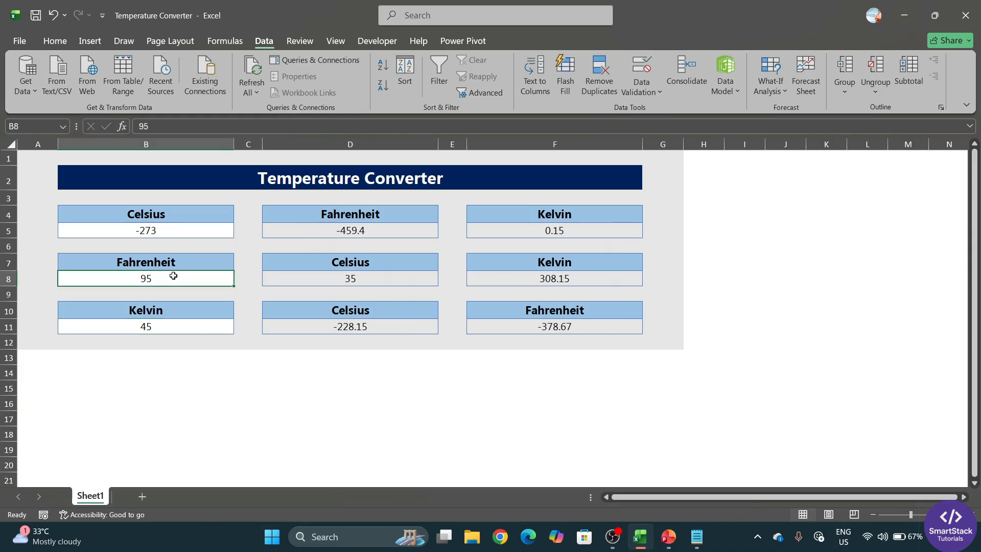
pyautogui.click(183, 233)
pyautogui.click(190, 283)
pyautogui.click(199, 331)
pyautogui.click(381, 228)
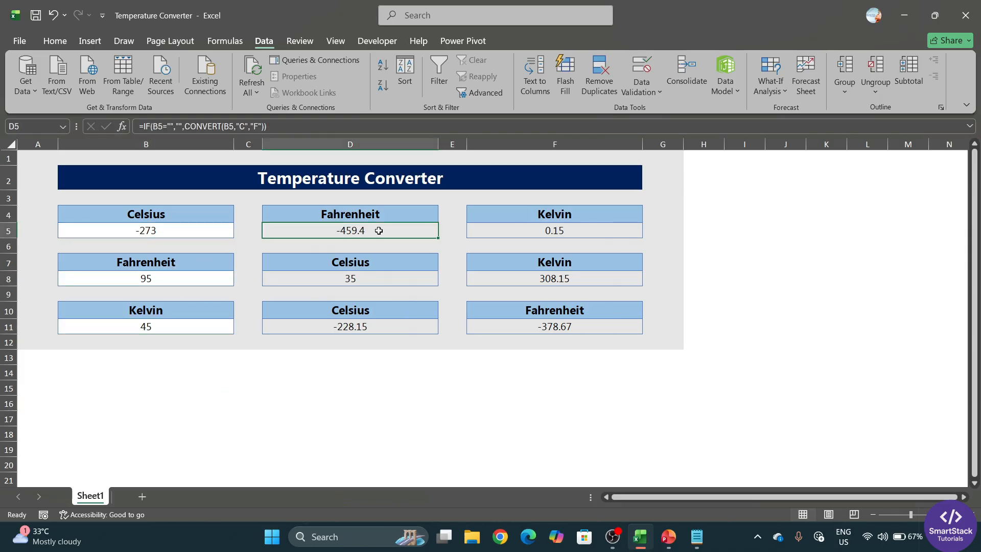
# Select B5, D8 and D11 together as the Celsius values to format
pyautogui.click(163, 229)
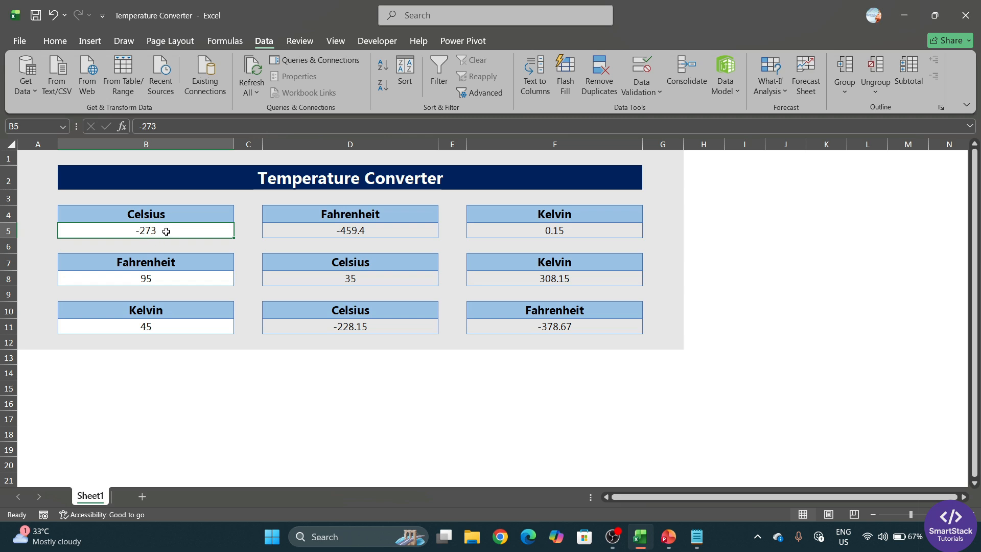
pyautogui.click(328, 278)
pyautogui.click(200, 230)
pyautogui.keyDown('ctrl'); pyautogui.click(378, 281); pyautogui.keyUp('ctrl')
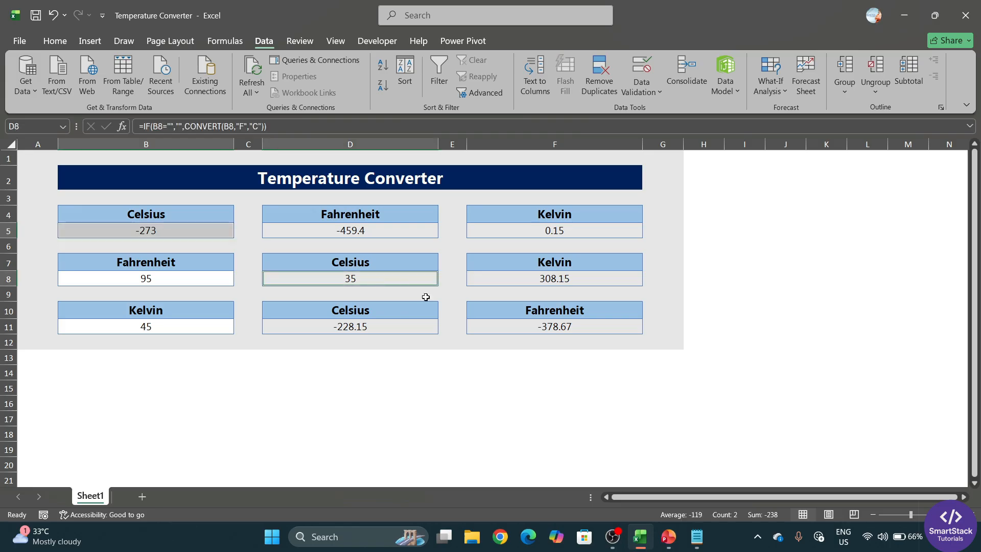
pyautogui.keyDown('ctrl'); pyautogui.click(387, 325); pyautogui.keyUp('ctrl')
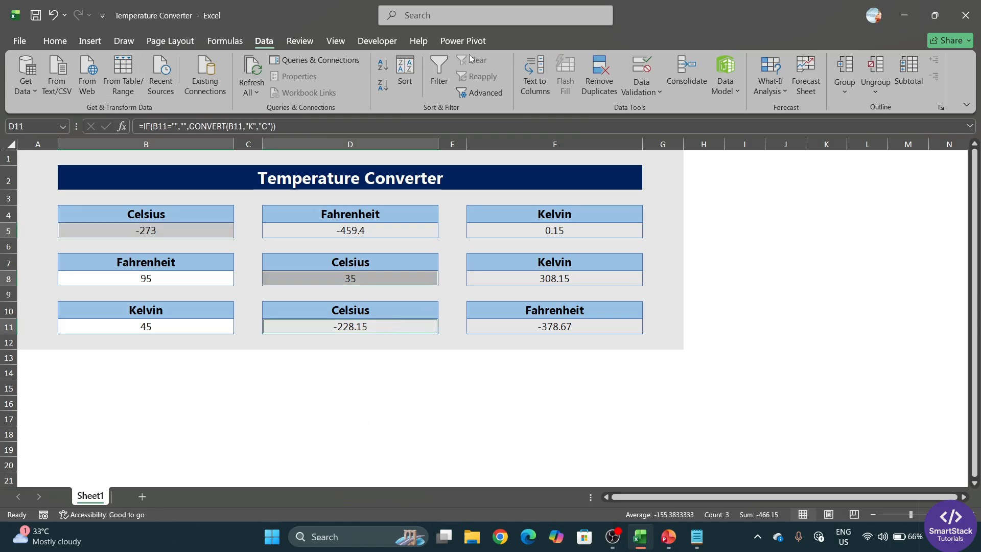
pyautogui.click(48, 42)
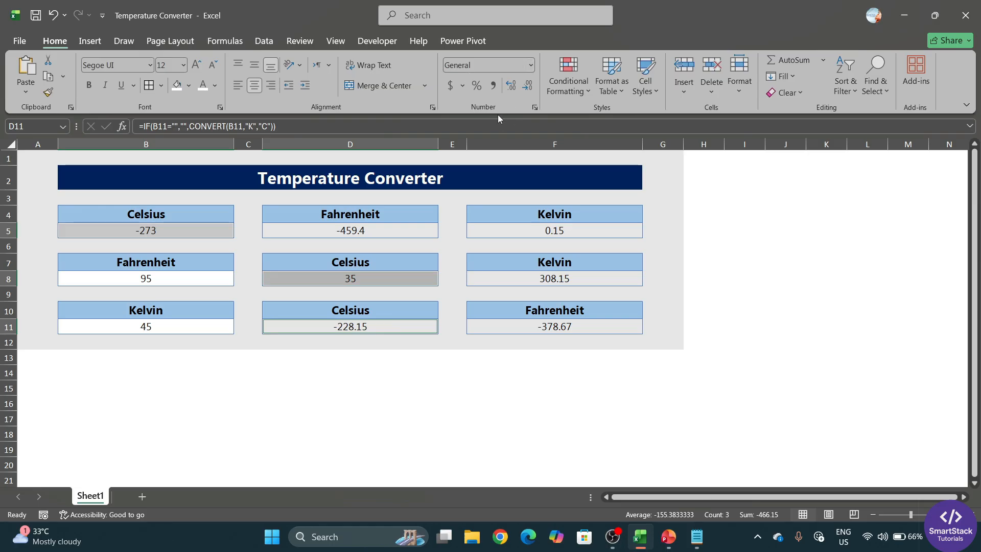
# Apply the custom number format 0.00" °C" to the three Celsius cells, e.g. -273.00 °C
pyautogui.click(535, 108)
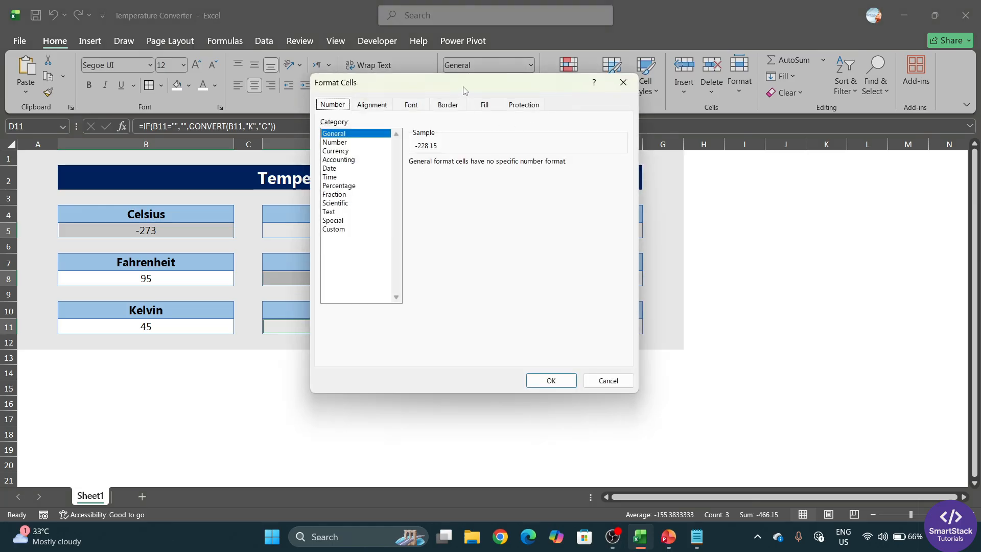
pyautogui.moveTo(463, 88); pyautogui.dragTo(497, 81)
pyautogui.click(368, 223)
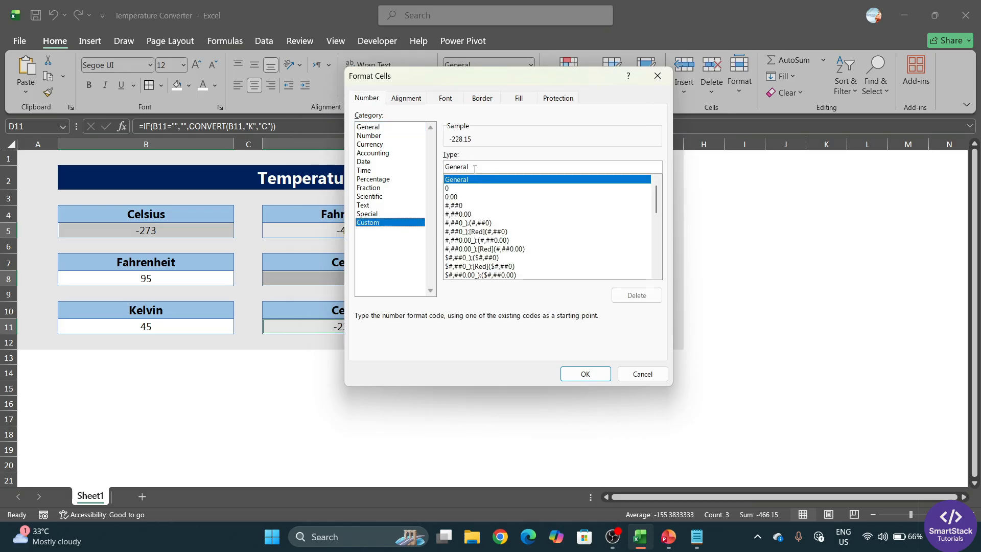
pyautogui.moveTo(474, 167); pyautogui.dragTo(436, 168)
pyautogui.write('0.')
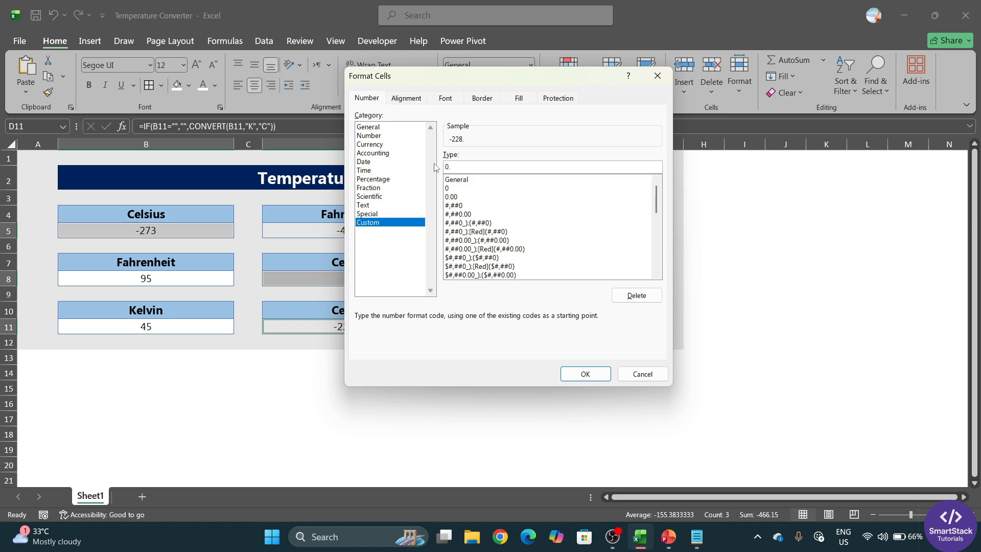
pyautogui.write('00" °C')
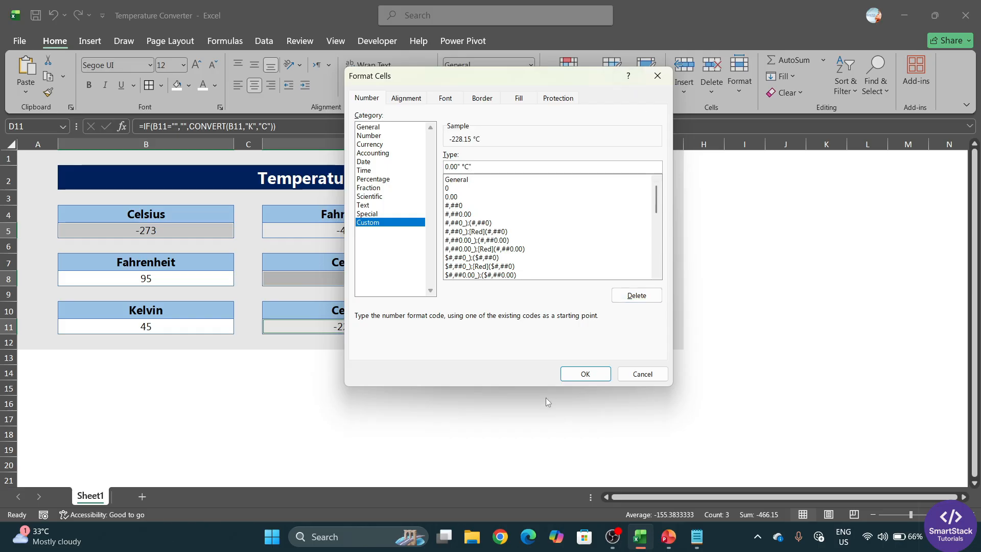
pyautogui.click(586, 373)
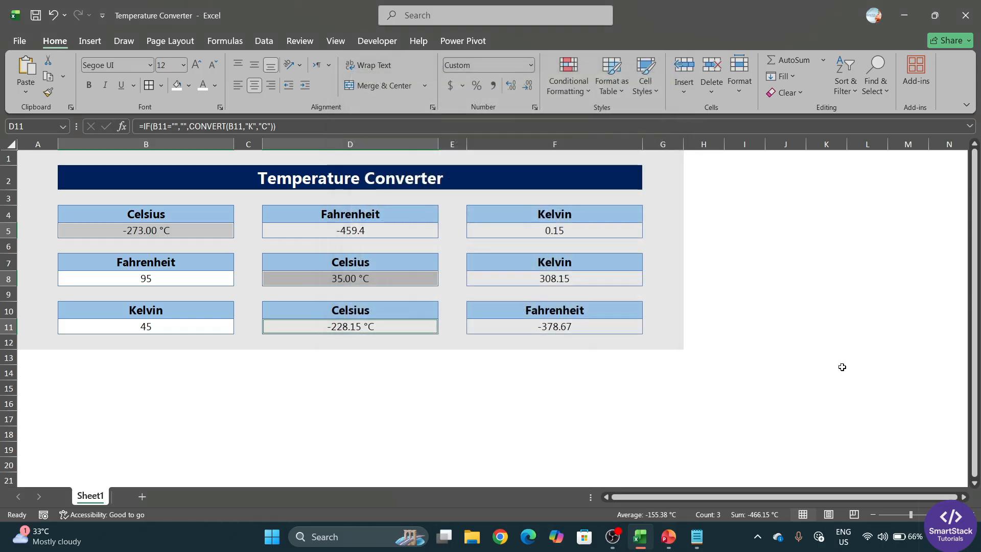
pyautogui.click(381, 390)
# Review the formatted Celsius input B5 and the Celsius results in D8 and D11
pyautogui.click(154, 236)
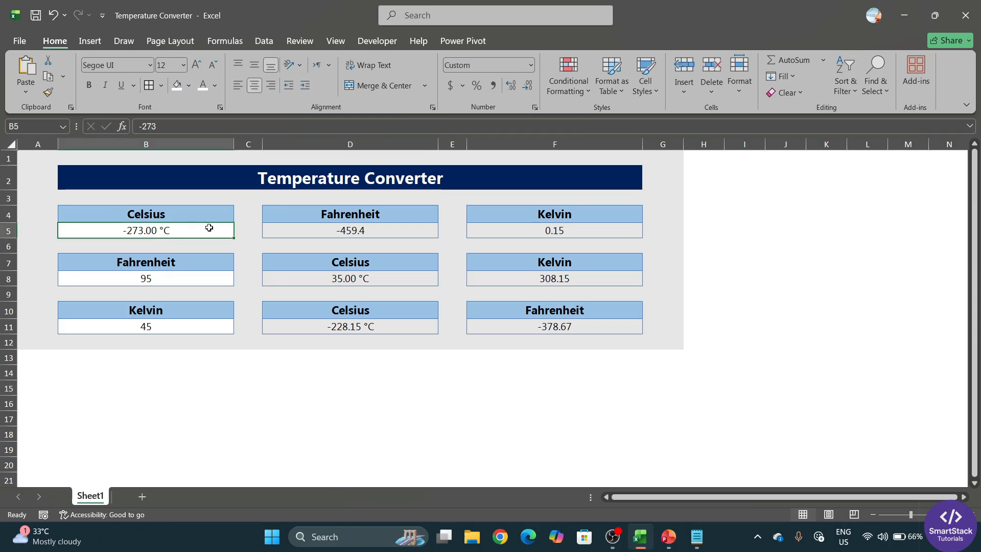
pyautogui.click(356, 278)
pyautogui.click(381, 328)
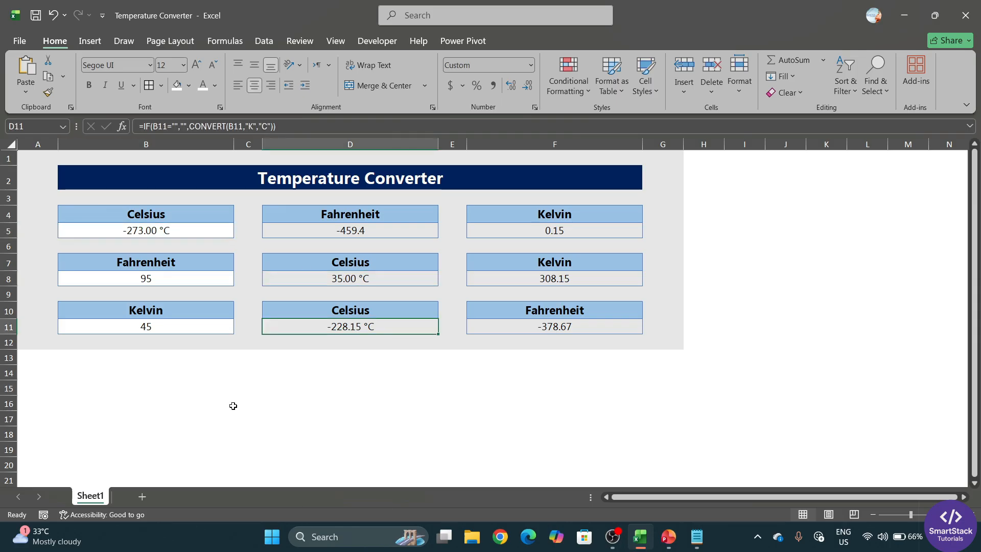
# Multi-select the Fahrenheit cells D5, B8 and F11
pyautogui.click(391, 230)
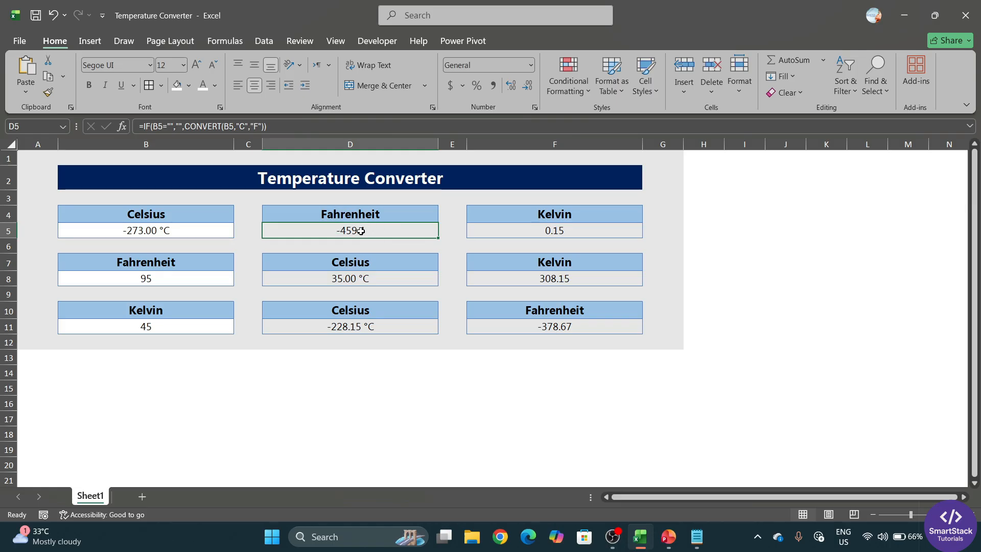
pyautogui.keyDown('ctrl'); pyautogui.click(217, 280); pyautogui.keyUp('ctrl')
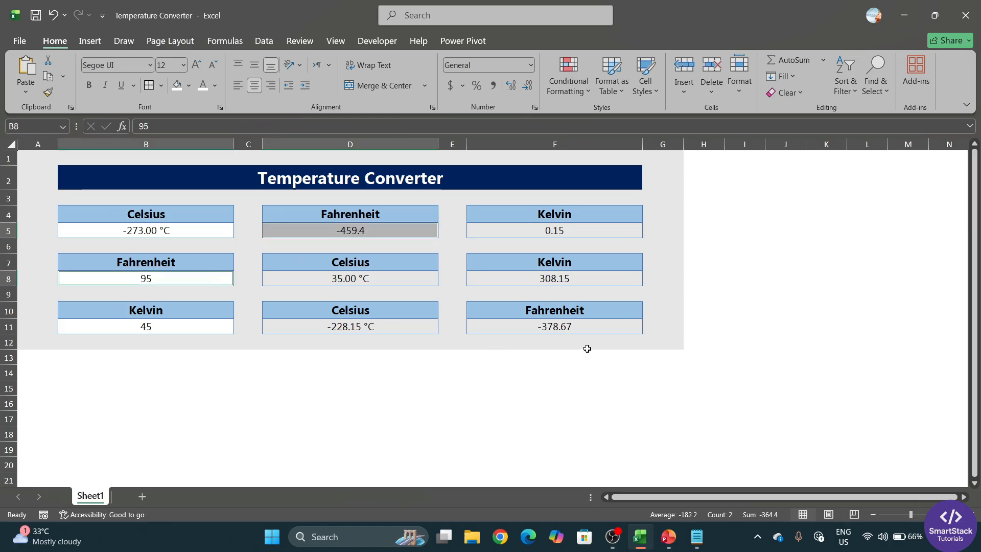
pyautogui.keyDown('ctrl'); pyautogui.click(572, 328); pyautogui.keyUp('ctrl')
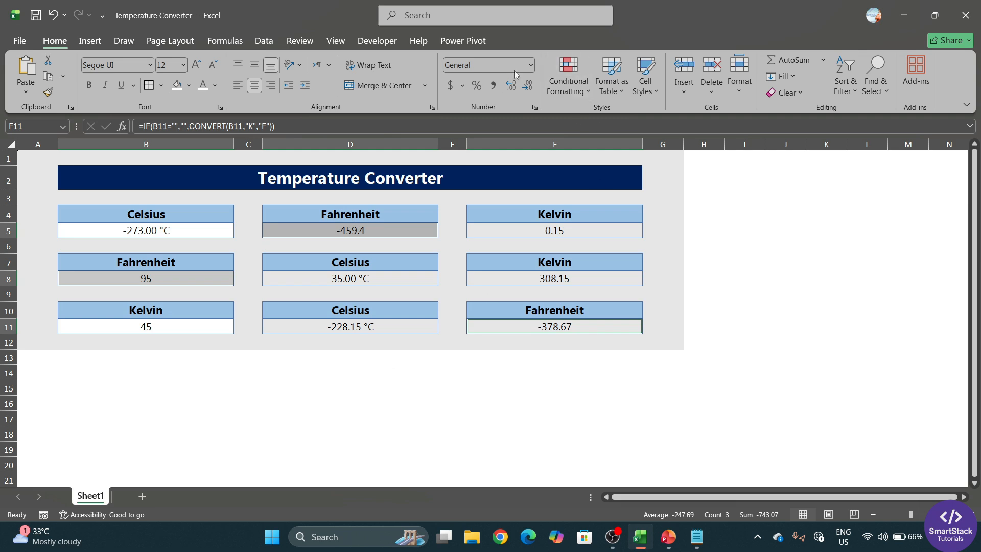
# Apply the custom format 0.00" °F" to D5, B8 and F11, giving -459.40 °F and 95.00 °F
pyautogui.click(535, 107)
pyautogui.moveTo(488, 85); pyautogui.dragTo(434, 98)
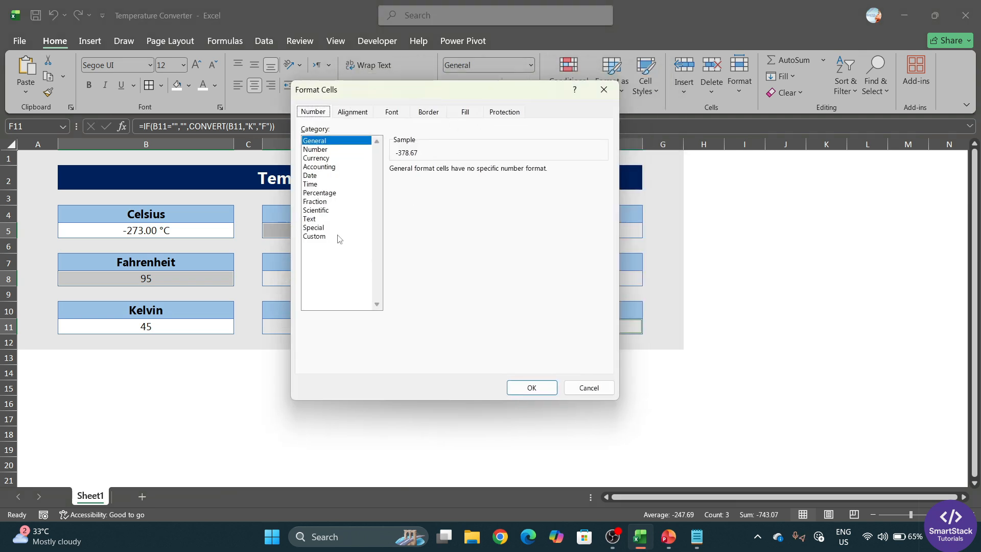
pyautogui.click(604, 89)
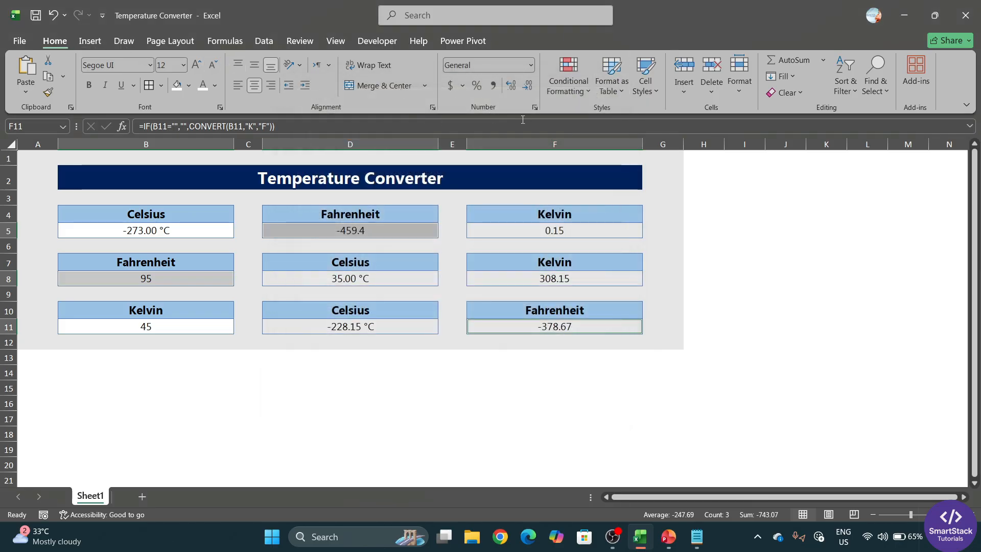
pyautogui.click(534, 108)
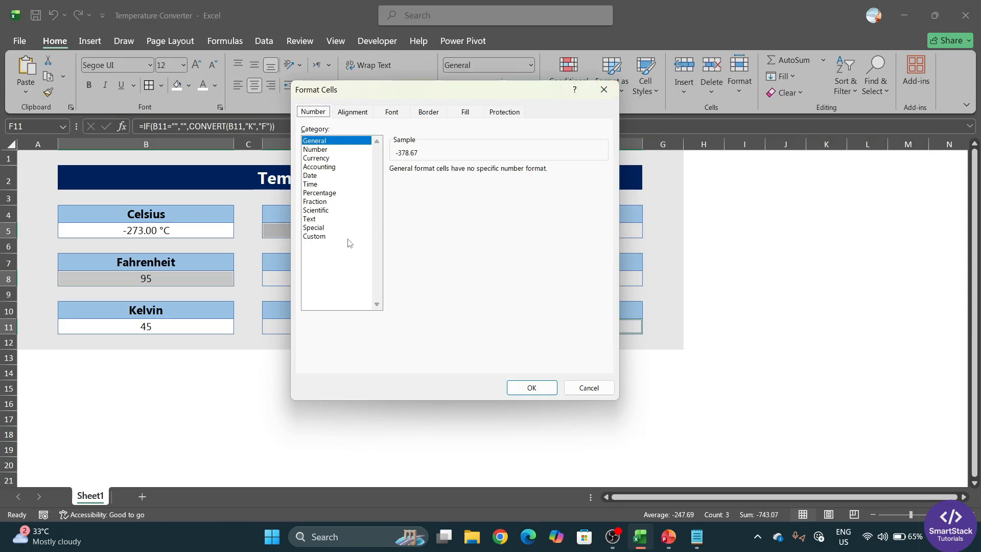
pyautogui.click(322, 238)
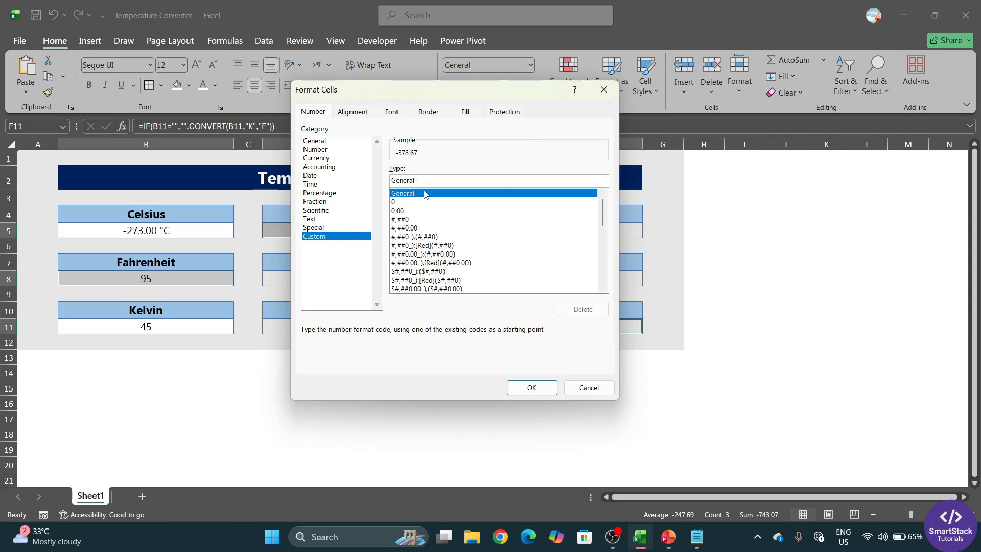
pyautogui.moveTo(420, 184); pyautogui.dragTo(329, 177)
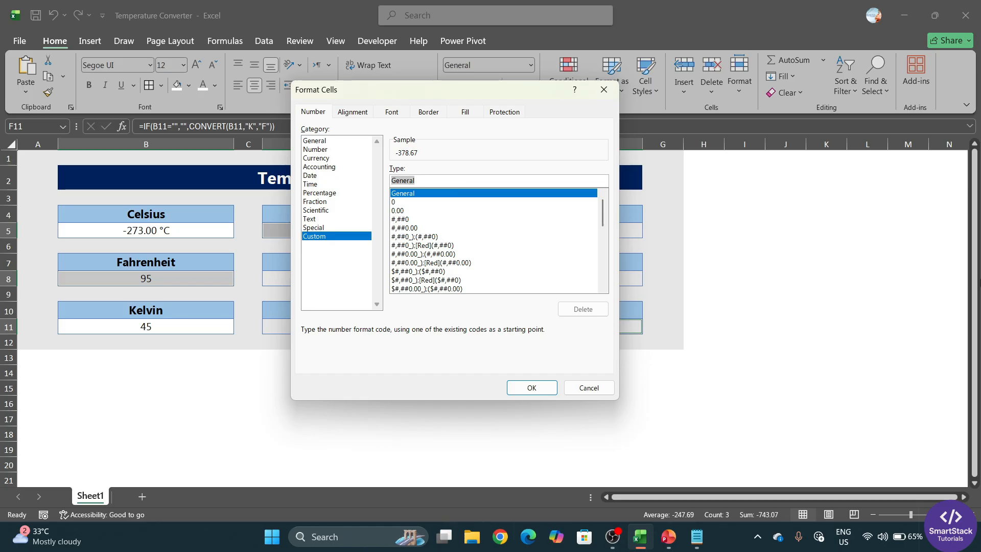
pyautogui.write('0.00')
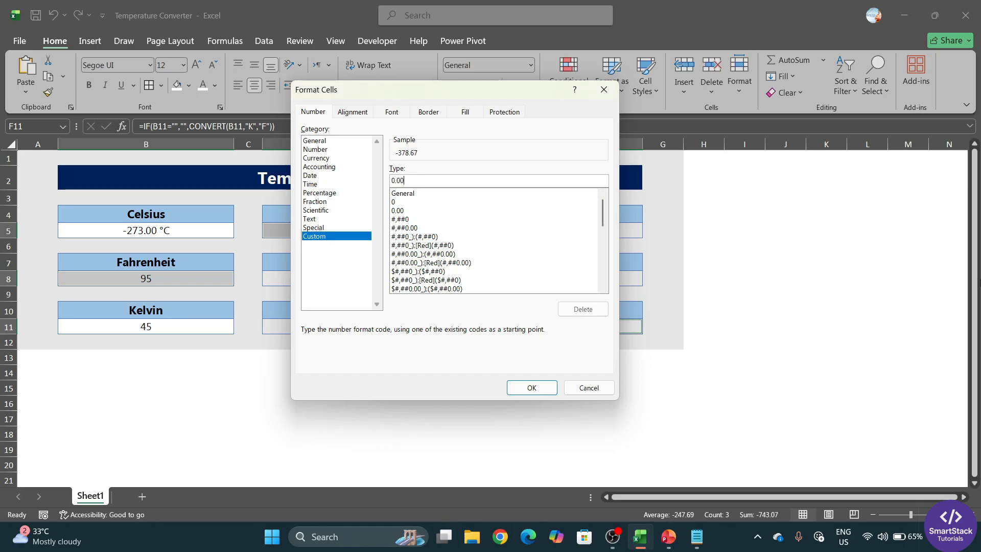
pyautogui.write('" °')
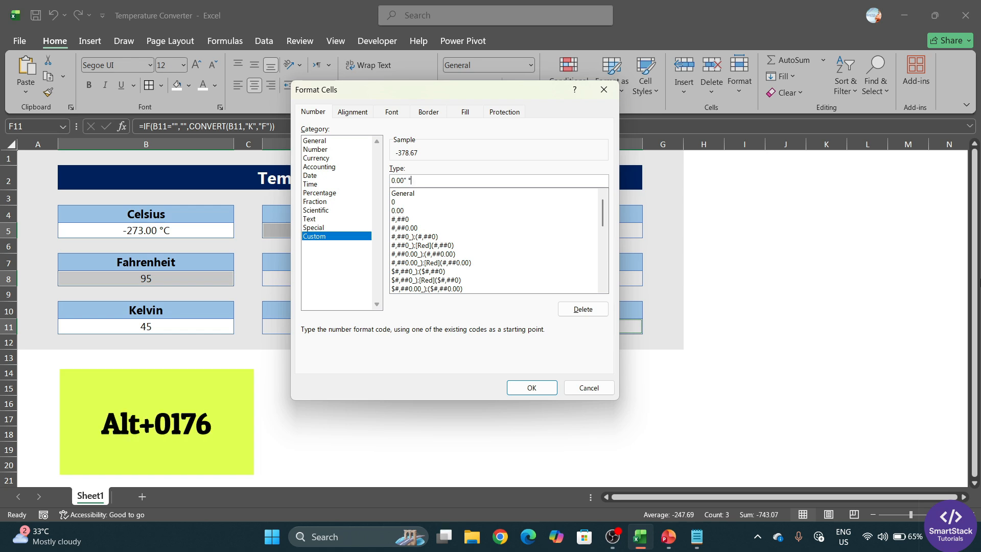
pyautogui.write('F')
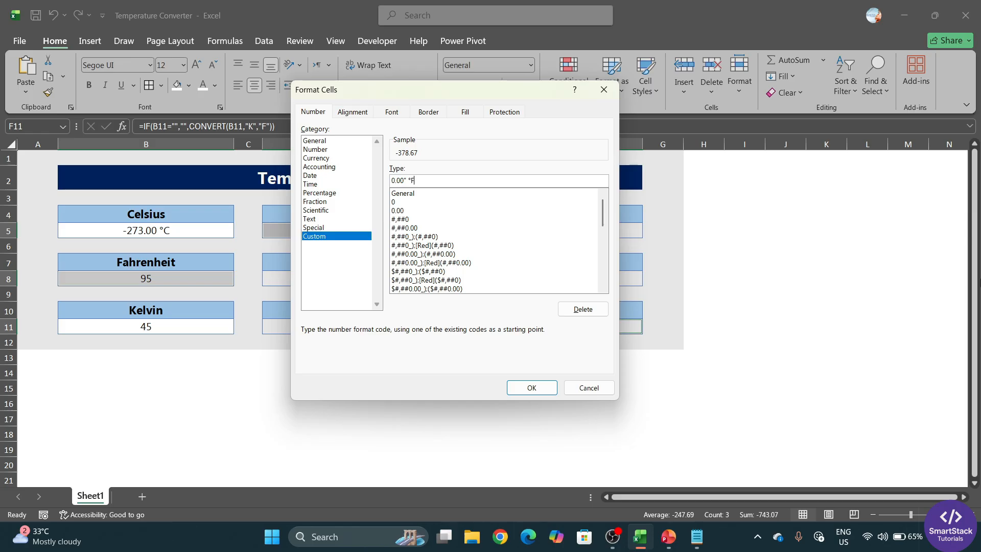
pyautogui.write('"')
pyautogui.press('Return')
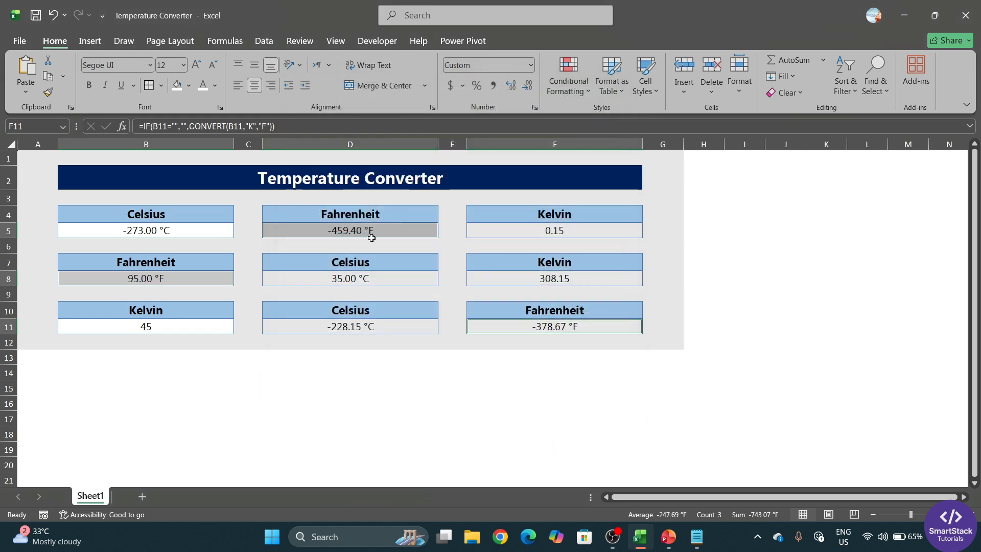
pyautogui.click(372, 237)
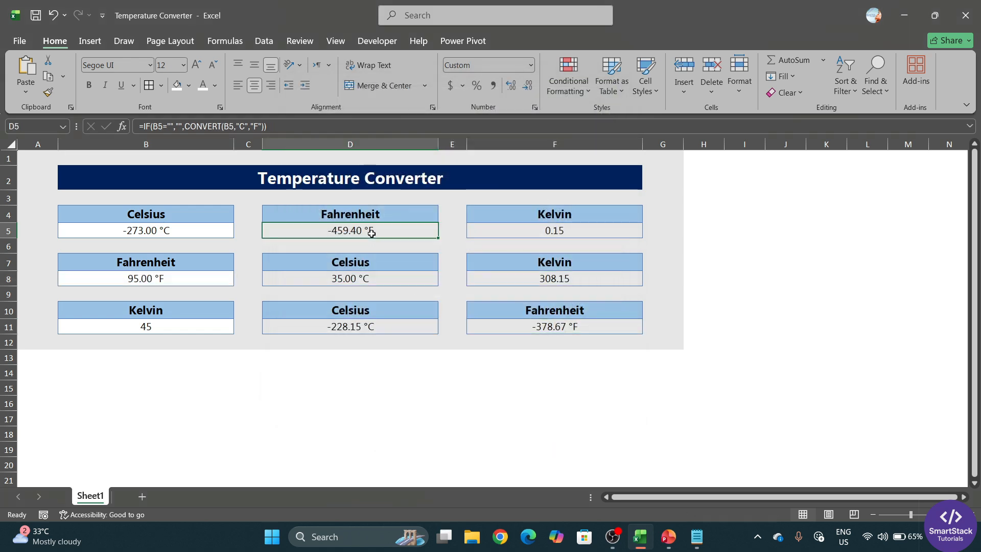
# After checking the °F cells, multi-select the Kelvin cells F5, F8 and B11
pyautogui.click(165, 279)
pyautogui.click(550, 323)
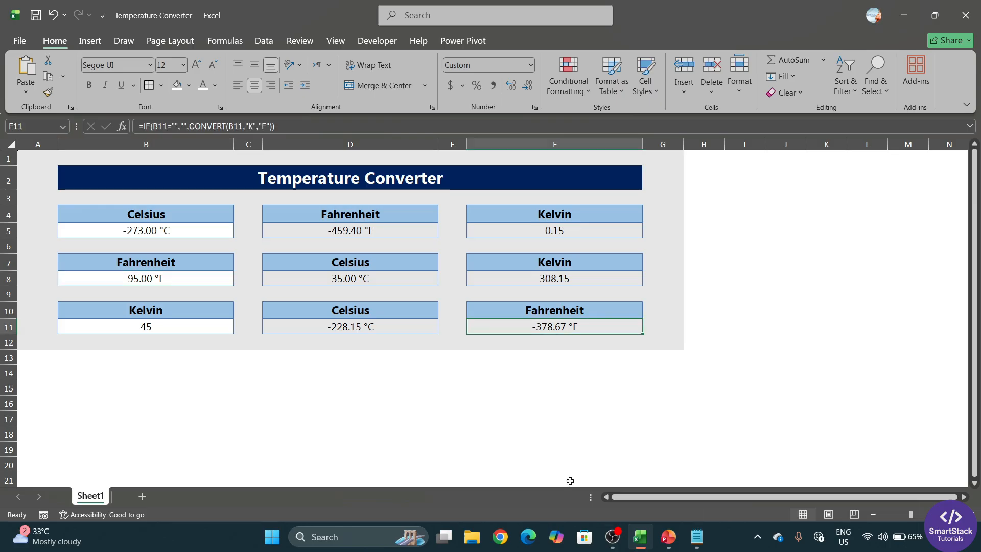
pyautogui.click(561, 234)
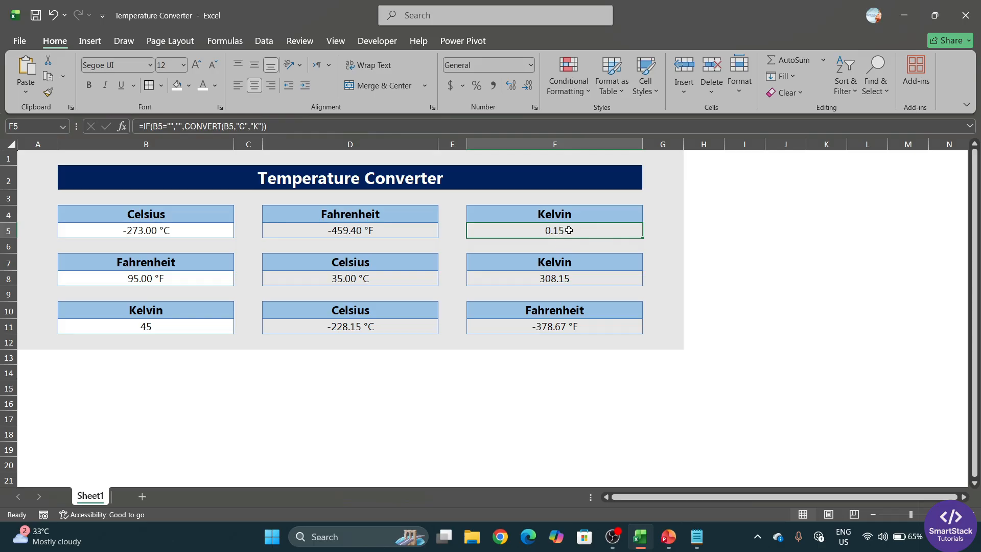
pyautogui.keyDown('ctrl'); pyautogui.click(567, 278); pyautogui.keyUp('ctrl')
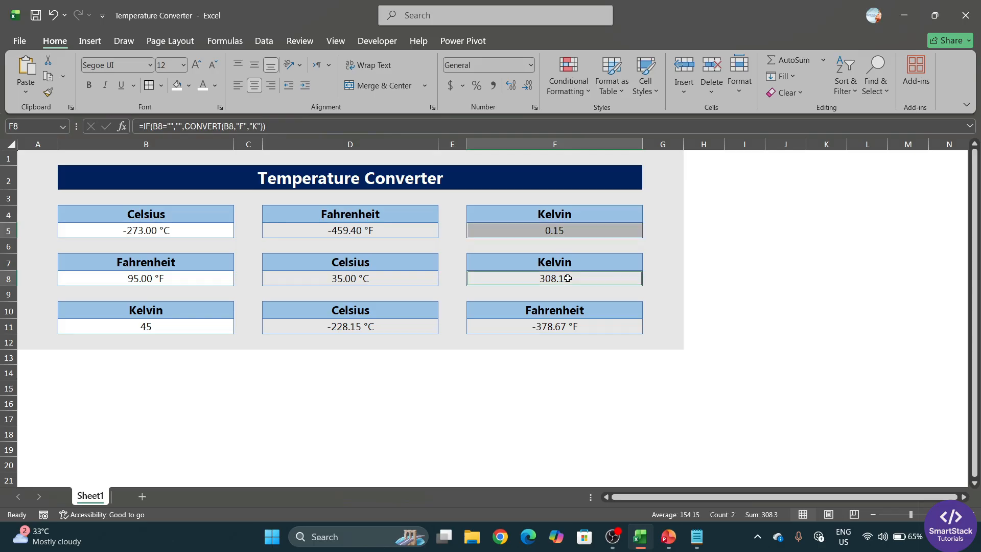
pyautogui.keyDown('ctrl'); pyautogui.click(212, 328); pyautogui.keyUp('ctrl')
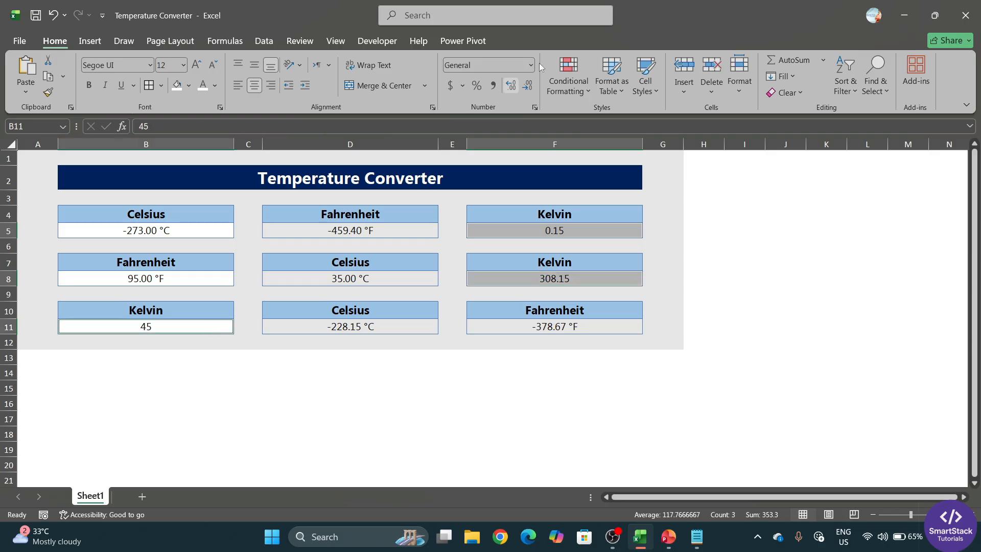
# Give F5, F8 and B11 the custom format 0.00" K", then check 0.15 K and 308.15 K
pyautogui.click(535, 108)
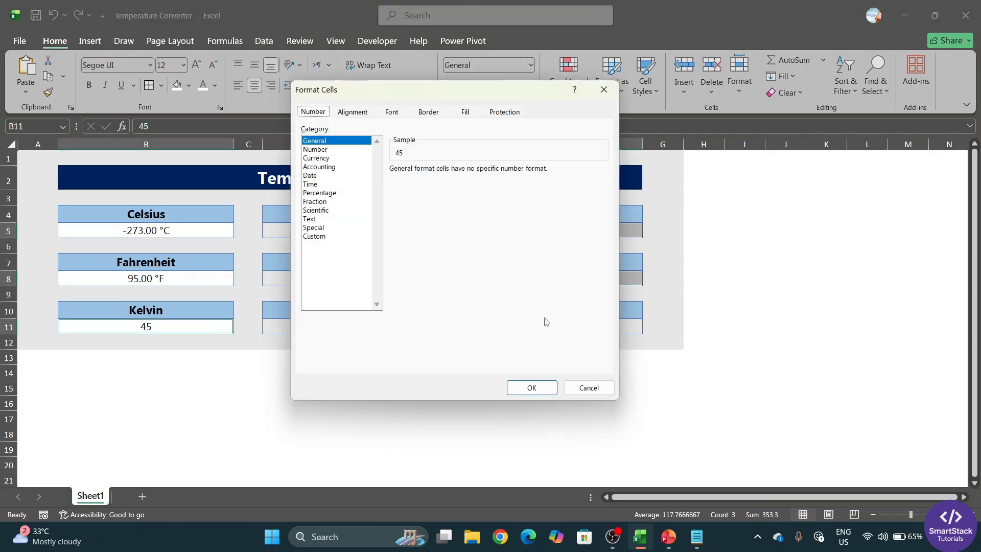
pyautogui.click(322, 236)
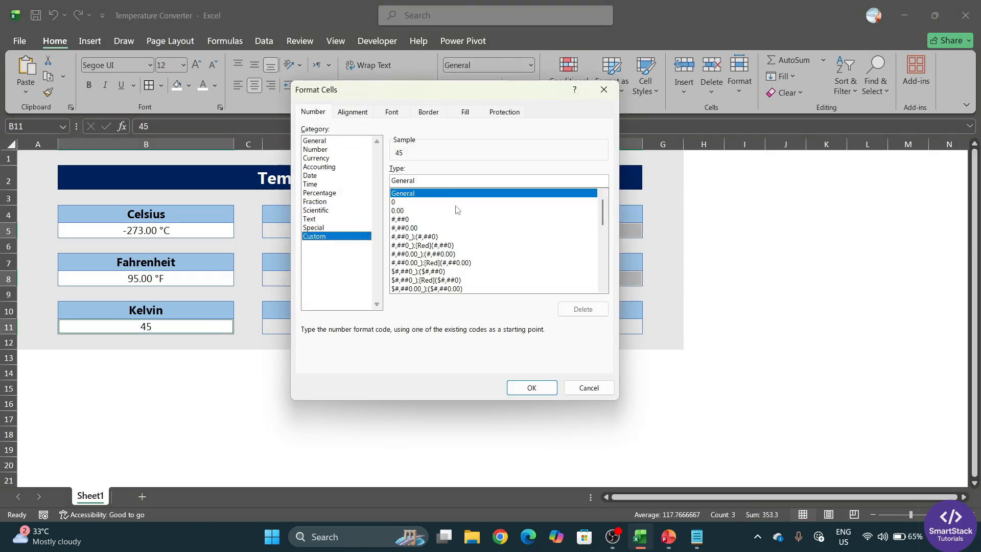
pyautogui.doubleClick(422, 181)
pyautogui.write('0.00')
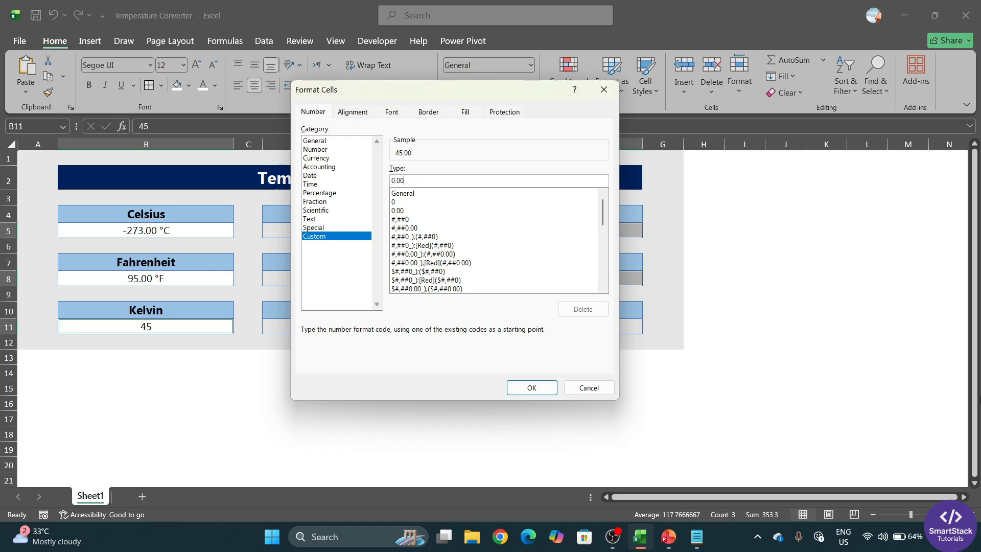
pyautogui.write('" K"')
pyautogui.press('Return')
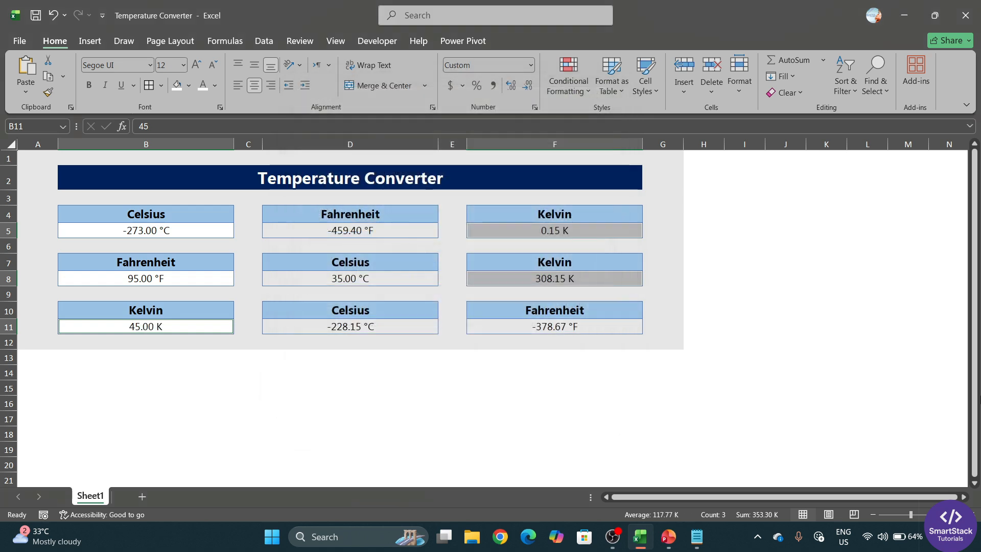
pyautogui.click(608, 406)
pyautogui.click(584, 230)
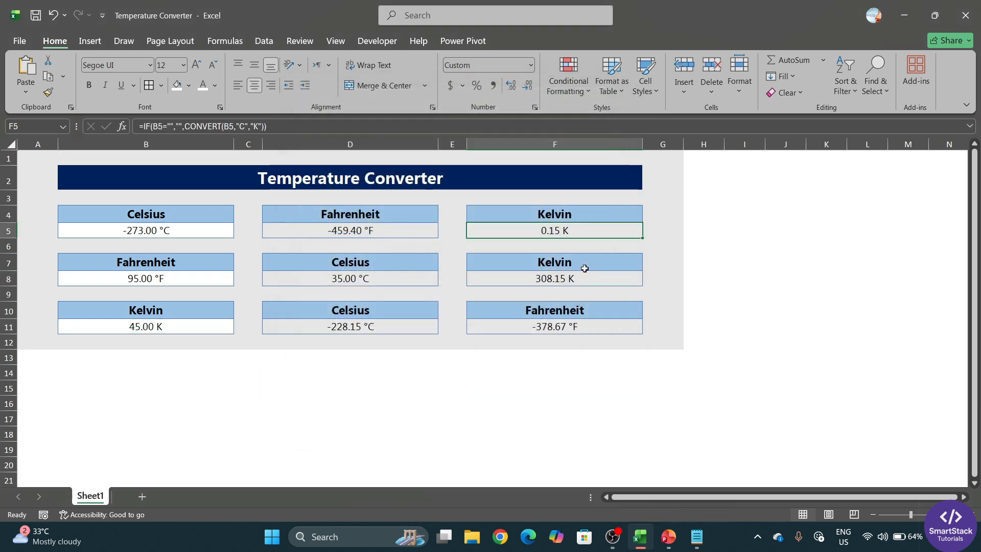
pyautogui.click(574, 281)
pyautogui.click(573, 330)
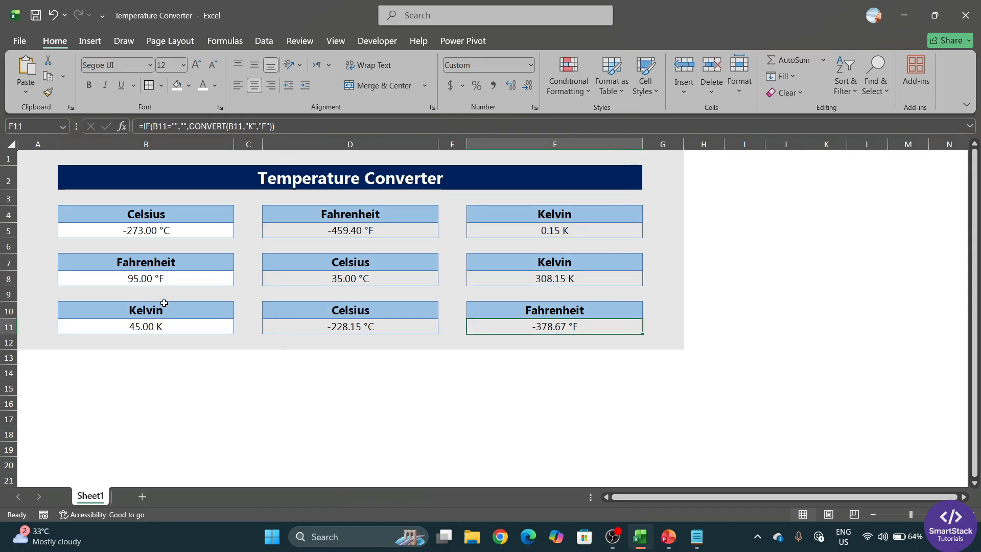
# Check the formatted Kelvin cells, then enter 37 as the Celsius input in B5
pyautogui.click(162, 328)
pyautogui.click(575, 280)
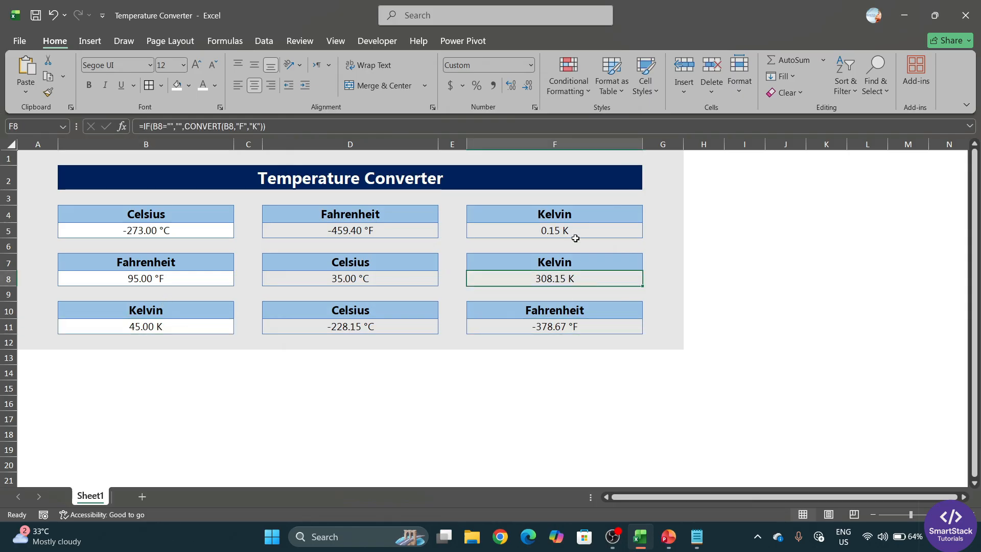
pyautogui.click(576, 236)
pyautogui.click(432, 399)
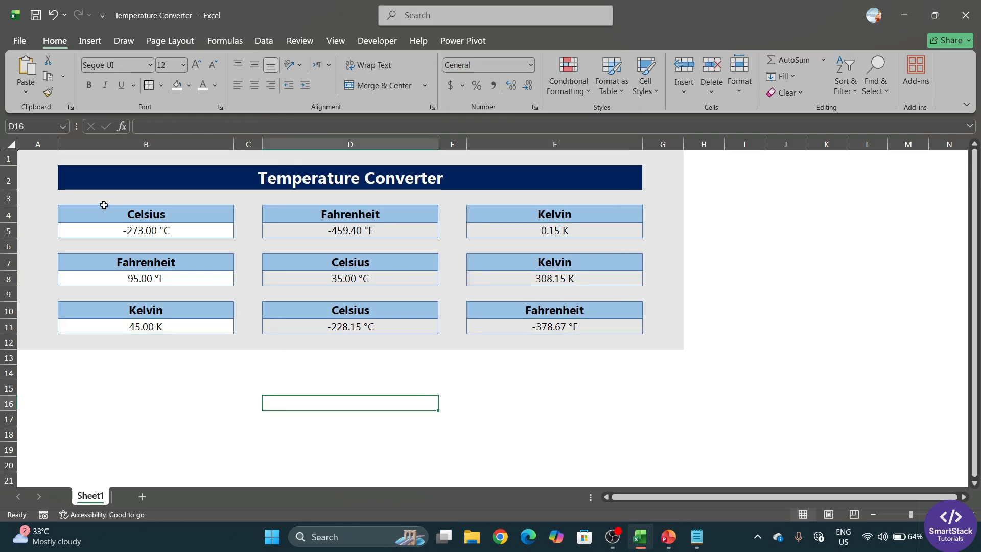
pyautogui.click(161, 233)
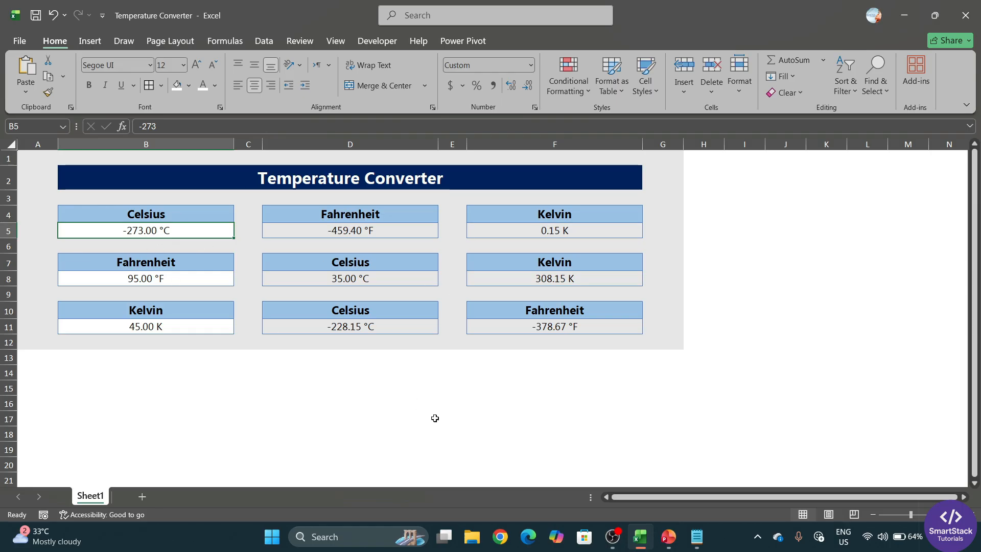
pyautogui.write('37')
pyautogui.press('Return')
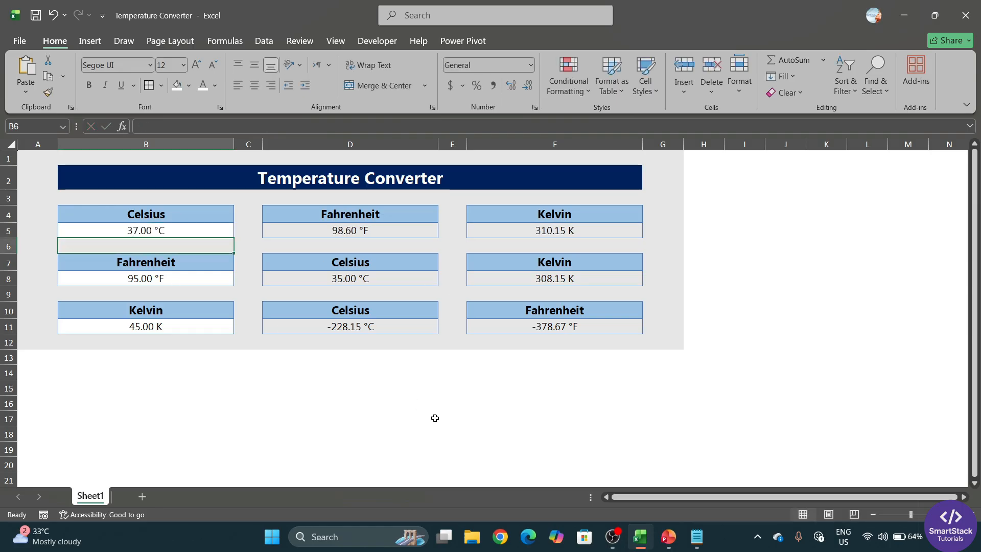
# Inspect the D5 and F5 formulas referencing B5, then point out inputs B5, B8 and B11
pyautogui.click(275, 235)
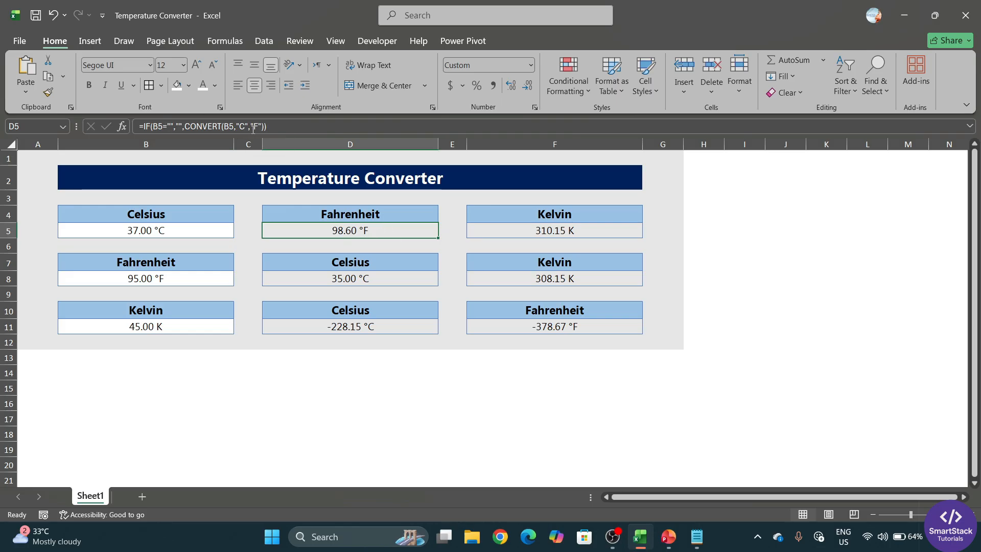
pyautogui.click(548, 227)
pyautogui.click(299, 227)
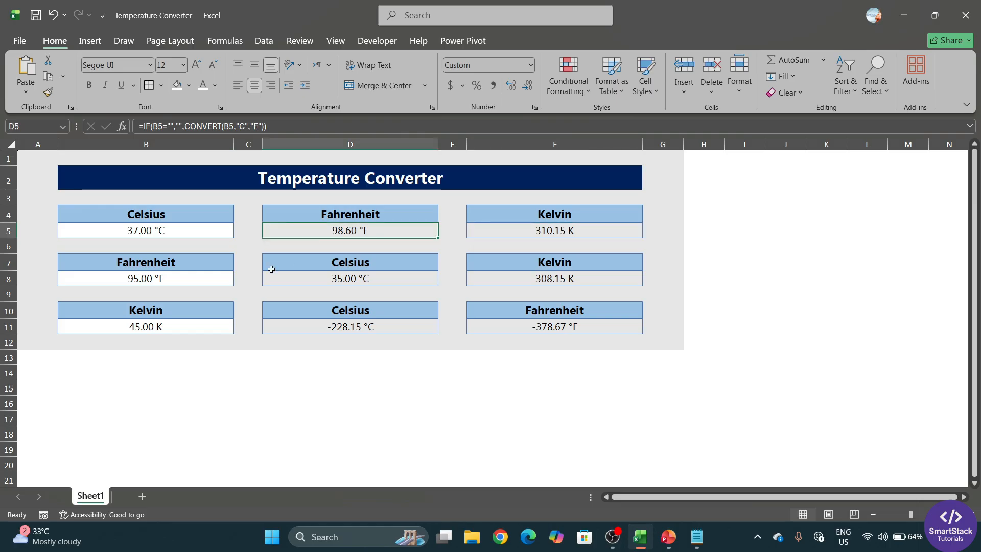
pyautogui.click(180, 233)
pyautogui.click(363, 231)
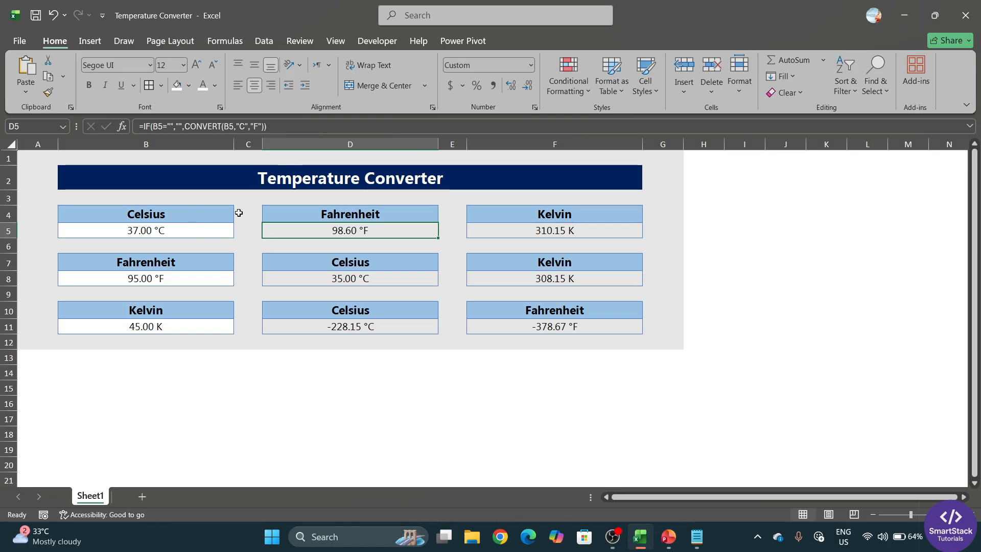
pyautogui.click(255, 196)
pyautogui.click(205, 230)
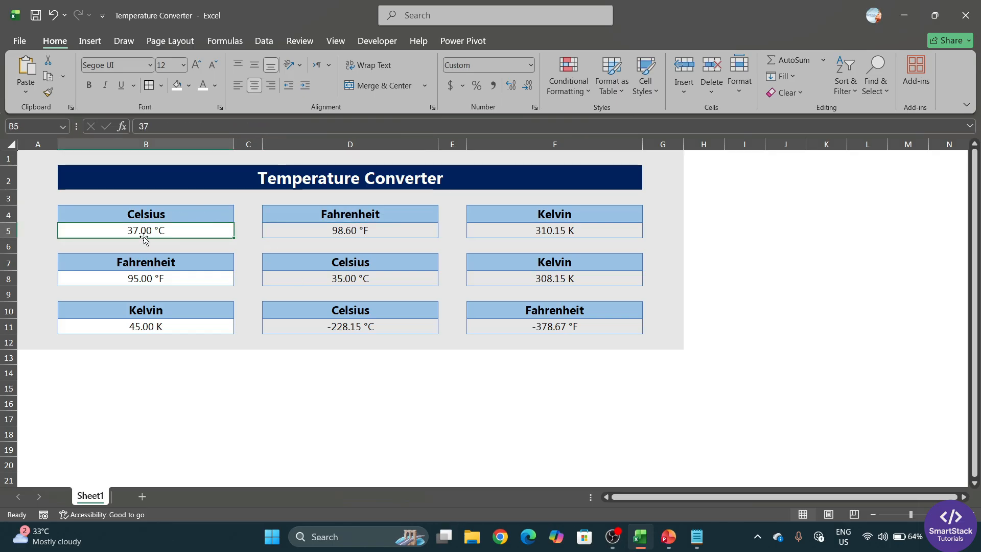
pyautogui.click(186, 281)
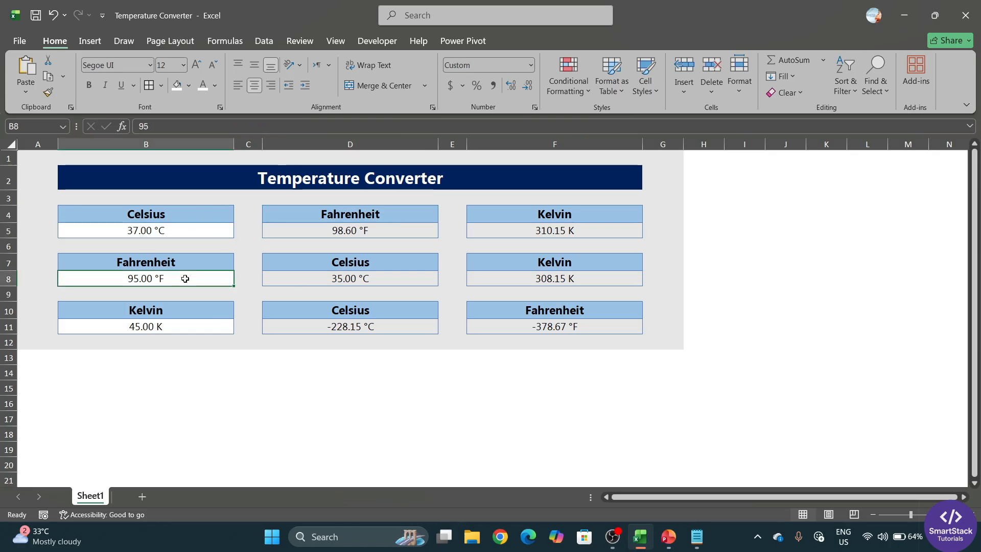
pyautogui.click(174, 327)
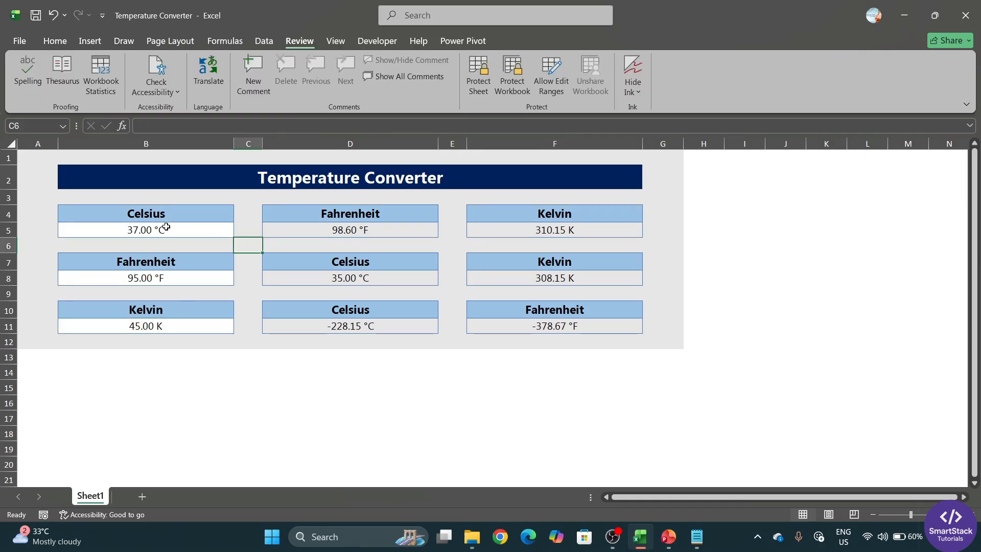
# Multi-select the input cells B5, B8 and B11
pyautogui.click(165, 227)
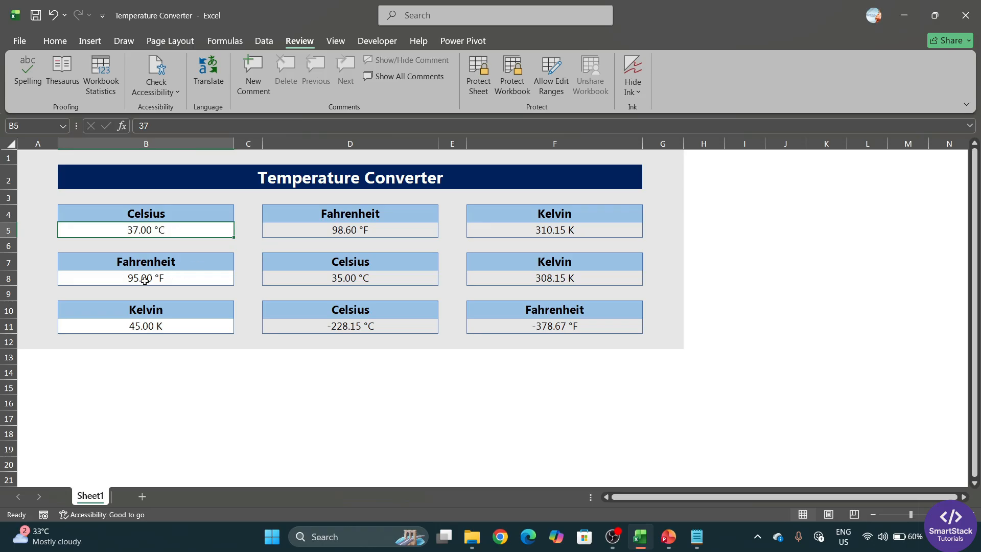
pyautogui.keyDown('ctrl'); pyautogui.click(178, 280); pyautogui.keyUp('ctrl')
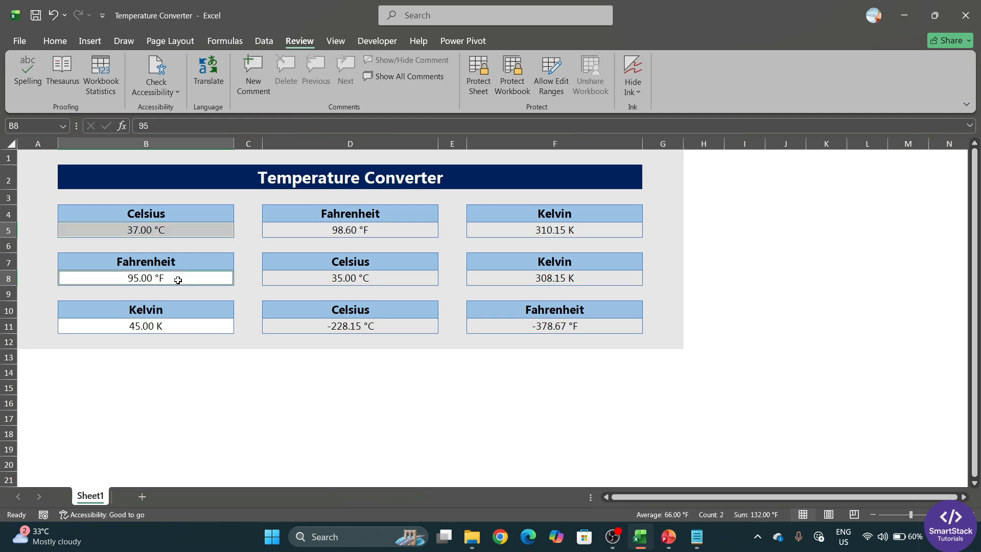
pyautogui.keyDown('ctrl'); pyautogui.click(163, 326); pyautogui.keyUp('ctrl')
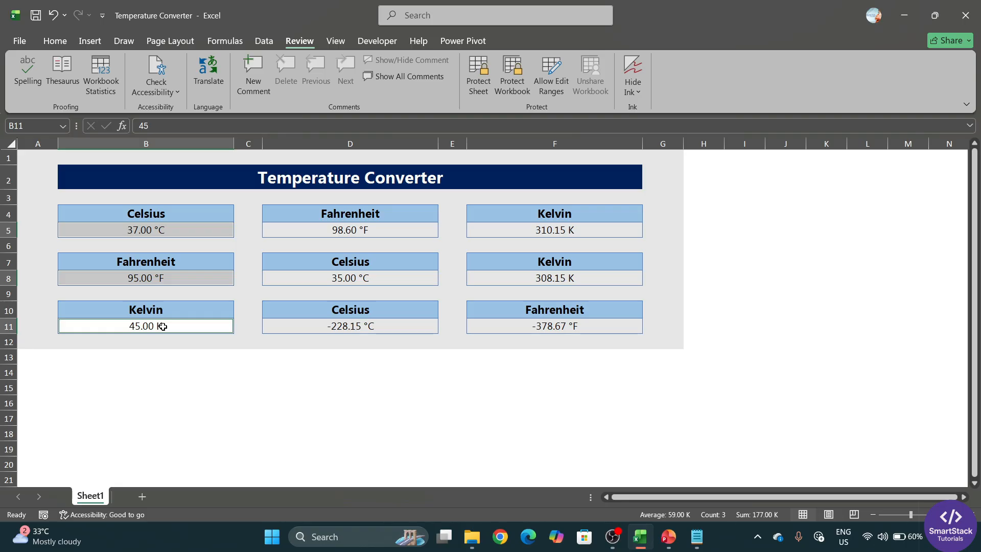
# Clear the Locked option for these inputs on the Format Cells Protection tab
pyautogui.rightClick(163, 326)
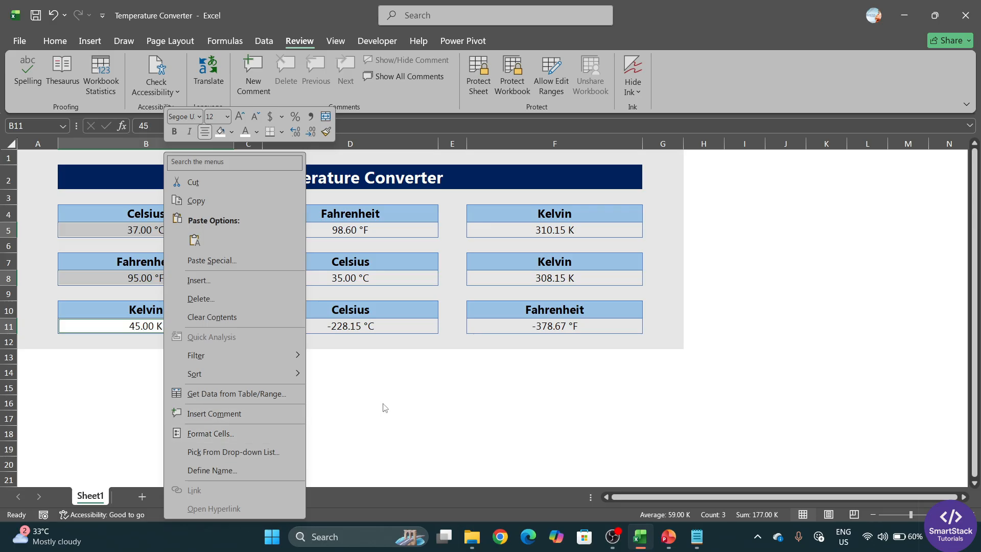
pyautogui.click(216, 433)
pyautogui.moveTo(197, 206); pyautogui.dragTo(315, 165)
pyautogui.click(481, 161)
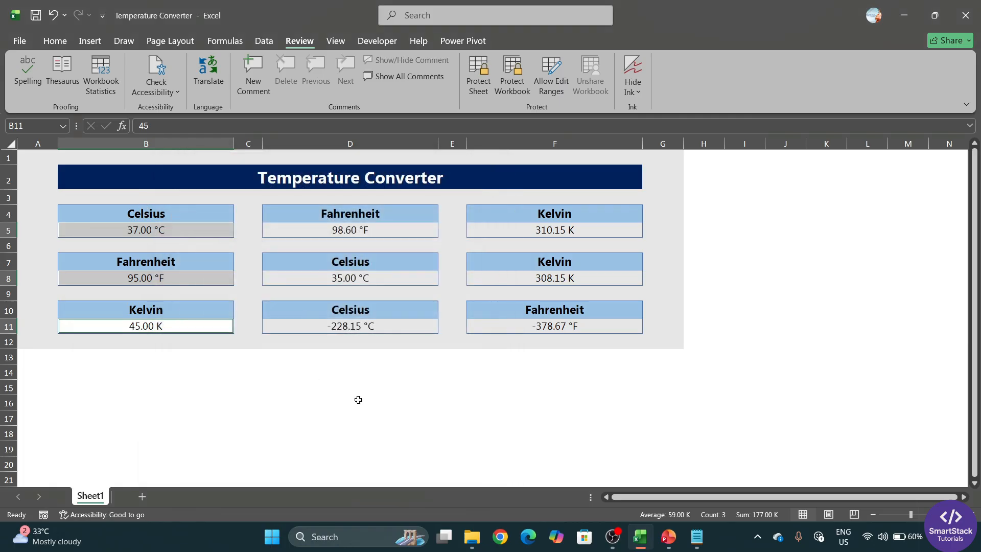
pyautogui.hotkey('ctrl', '1')
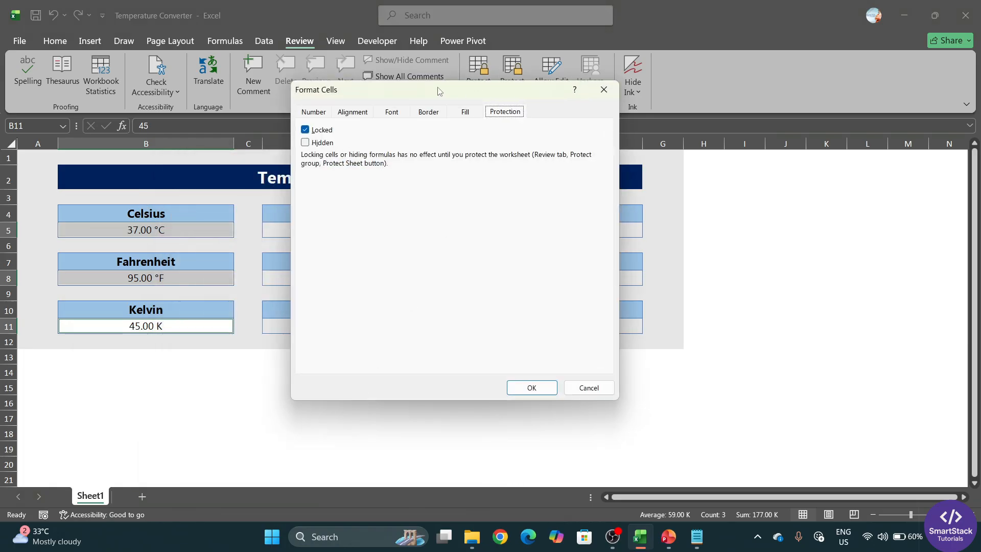
pyautogui.moveTo(438, 91); pyautogui.dragTo(423, 149)
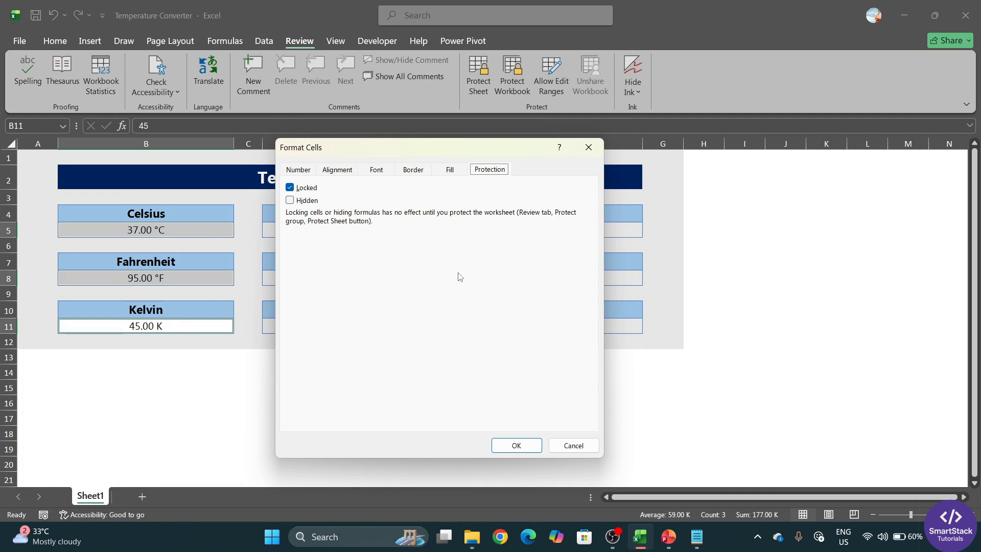
pyautogui.click(290, 188)
pyautogui.click(505, 445)
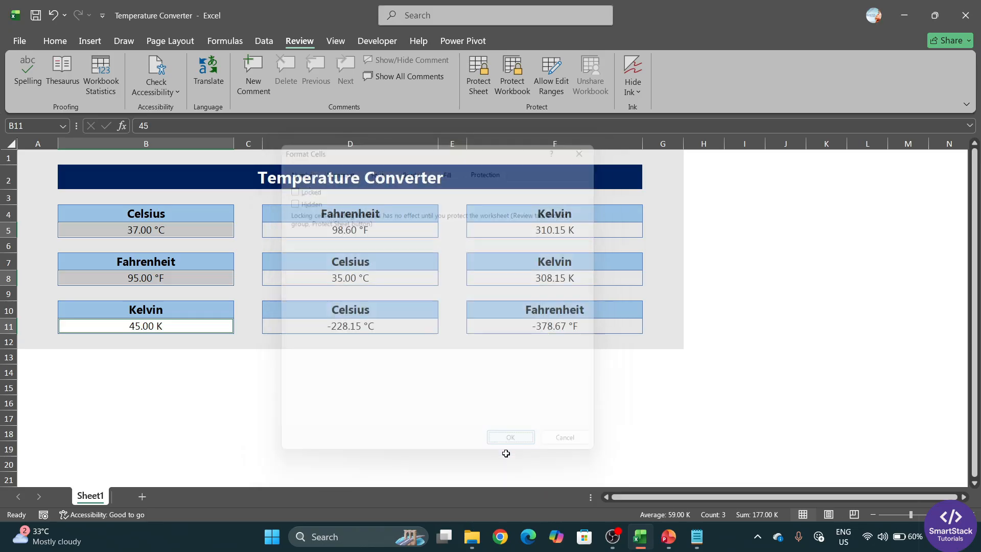
pyautogui.click(258, 450)
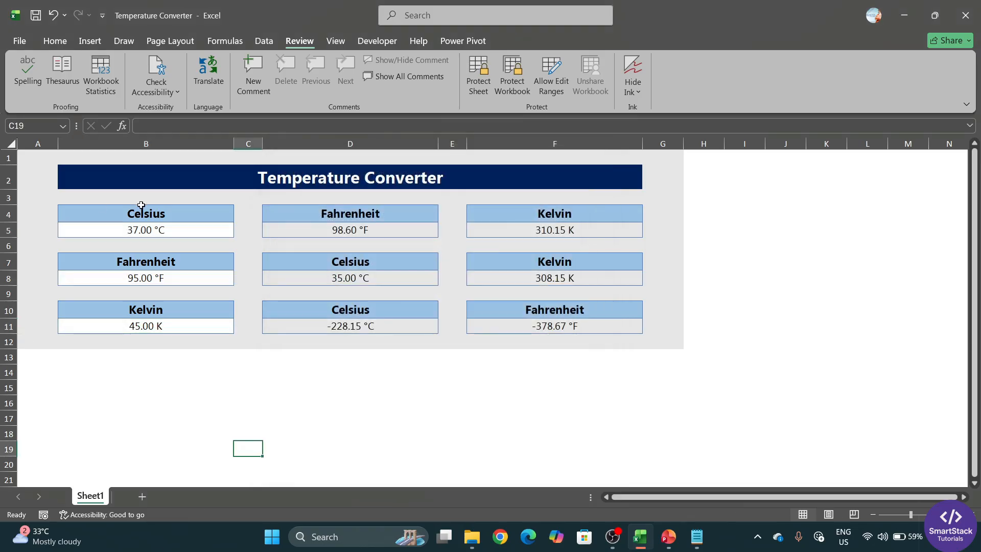
# Select the whole sheet and protect it via Review > Protect Sheet with a confirmed password
pyautogui.click(10, 144)
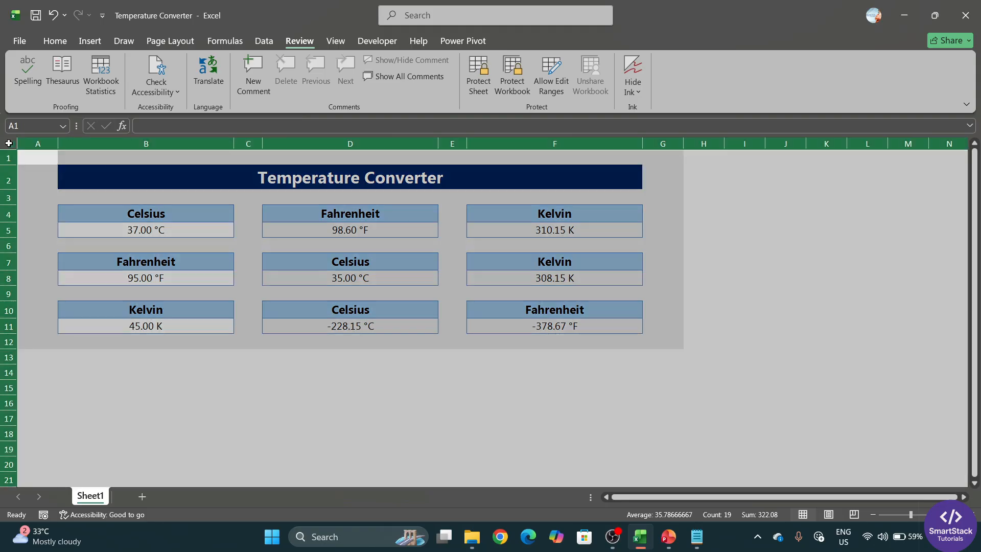
pyautogui.click(55, 41)
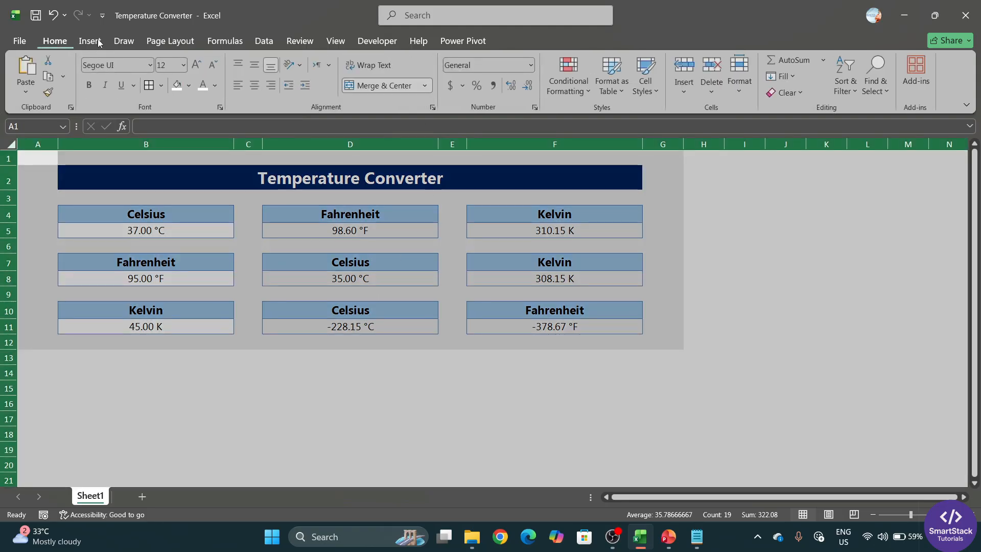
pyautogui.click(310, 42)
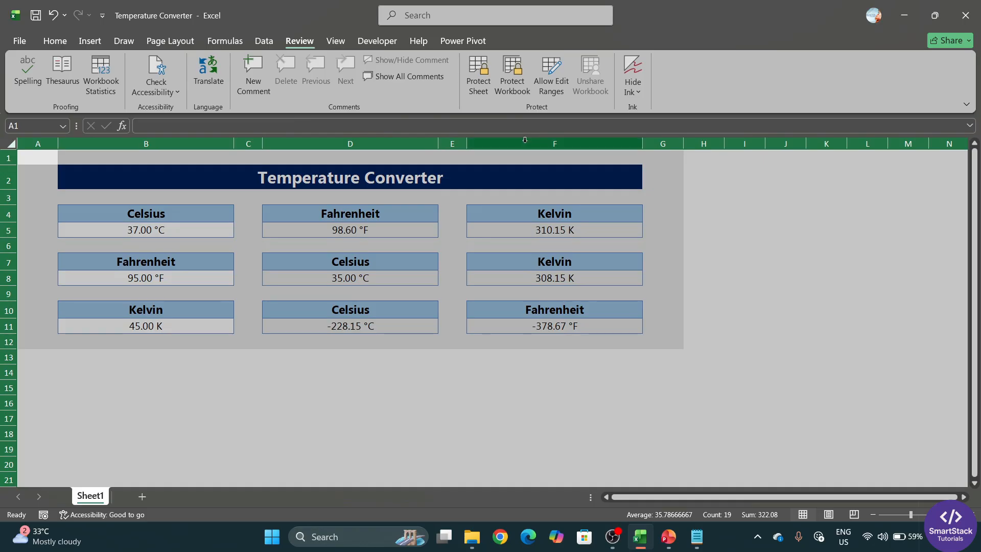
pyautogui.click(479, 76)
pyautogui.moveTo(446, 198); pyautogui.dragTo(512, 94)
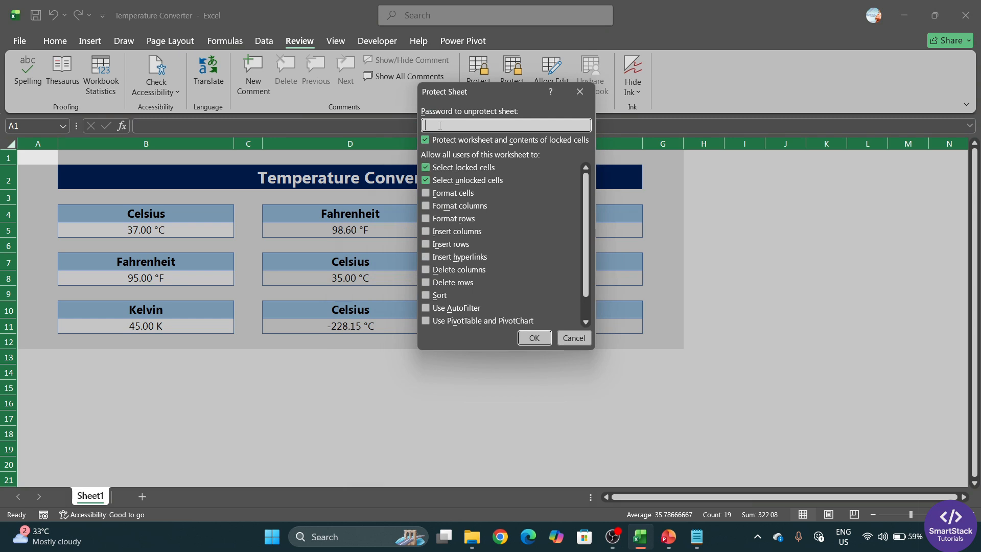
pyautogui.write('123')
pyautogui.click(533, 340)
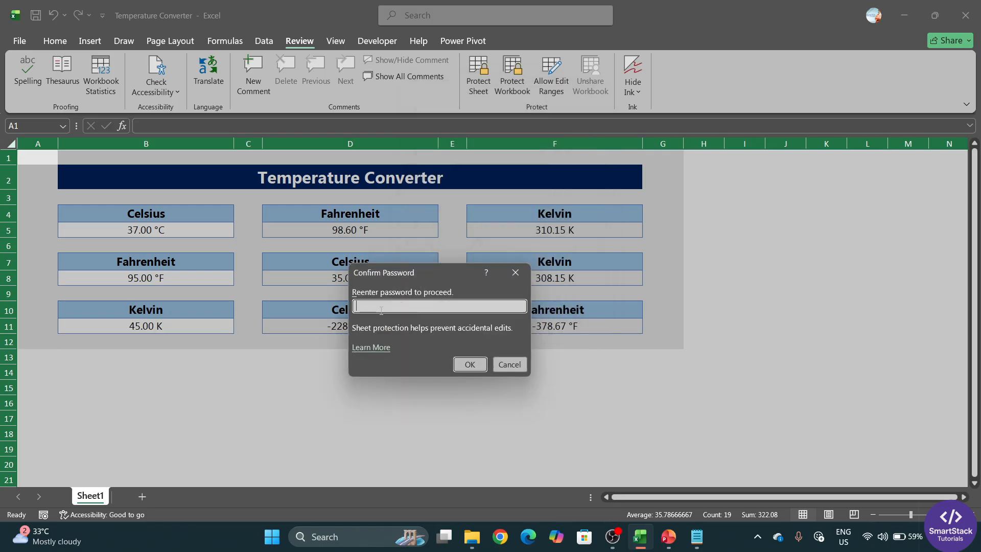
pyautogui.write('123')
pyautogui.press('Return')
pyautogui.click(297, 375)
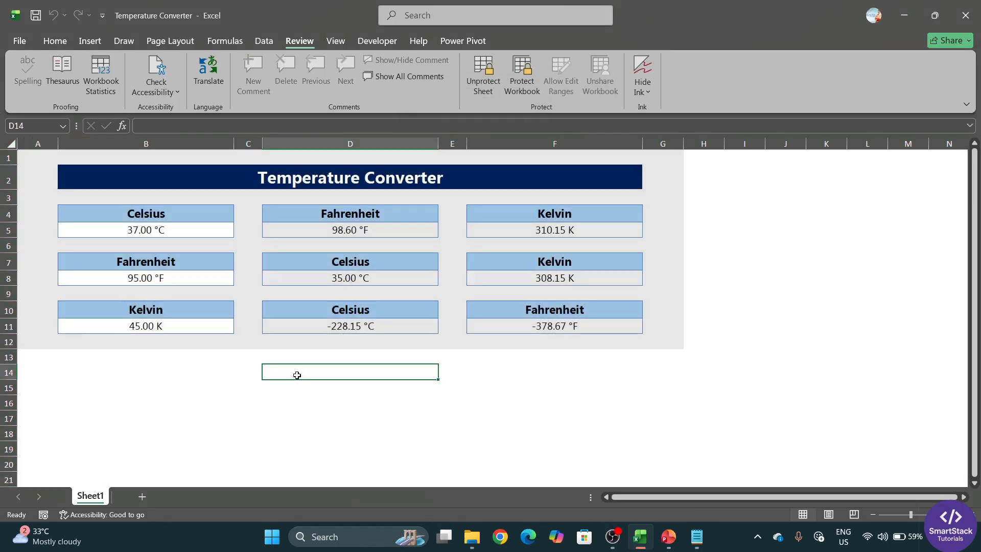
# Verify that locked cells D5 and D4 refuse edits, dismissing the protection warnings
pyautogui.doubleClick(311, 231)
pyautogui.moveTo(474, 199); pyautogui.dragTo(376, 141)
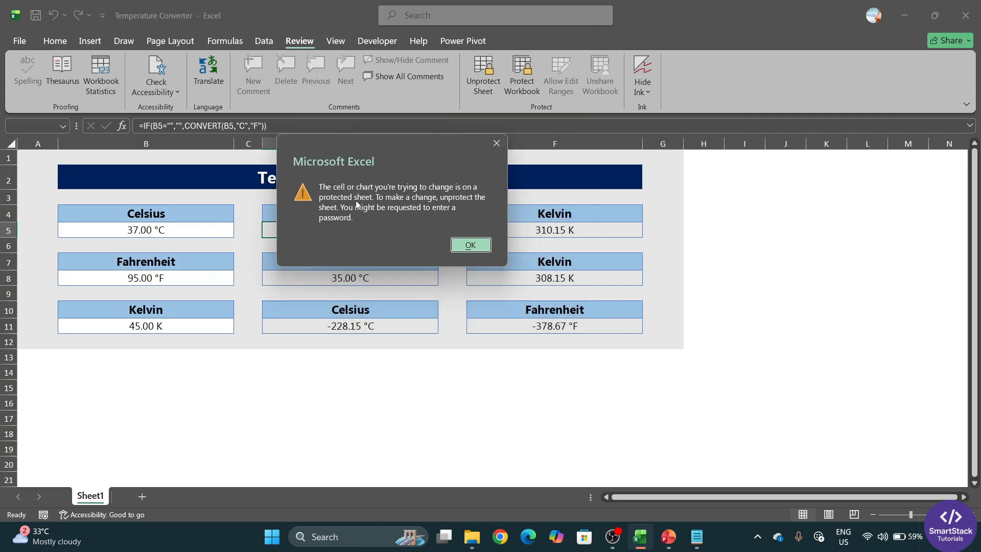
pyautogui.click(470, 246)
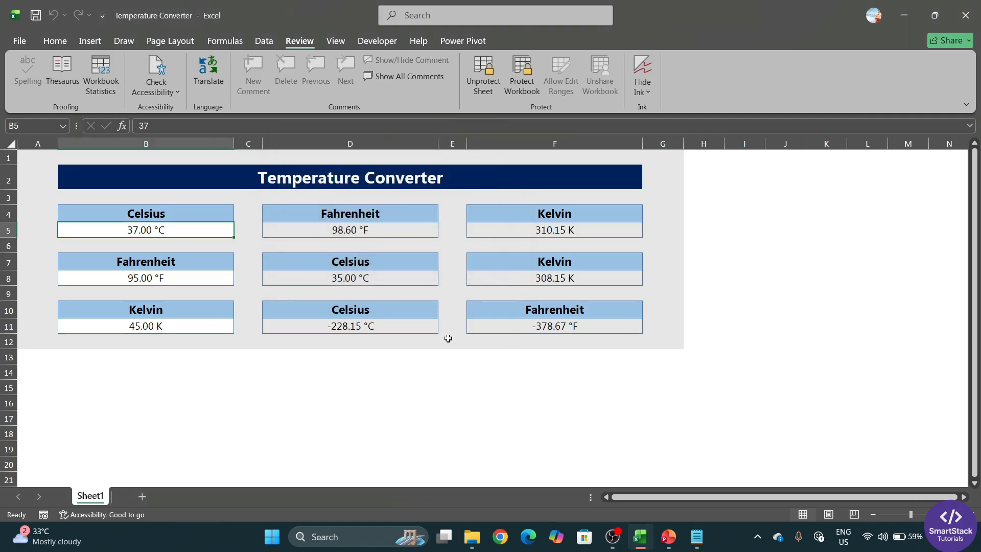
pyautogui.doubleClick(316, 218)
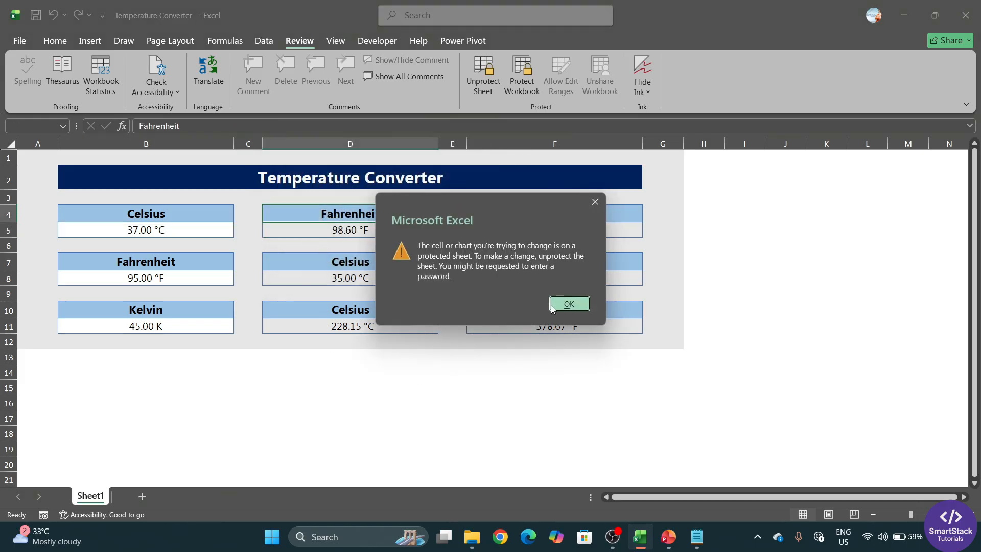
pyautogui.click(552, 306)
# Enter 100 as the Celsius input in B5
pyautogui.click(253, 419)
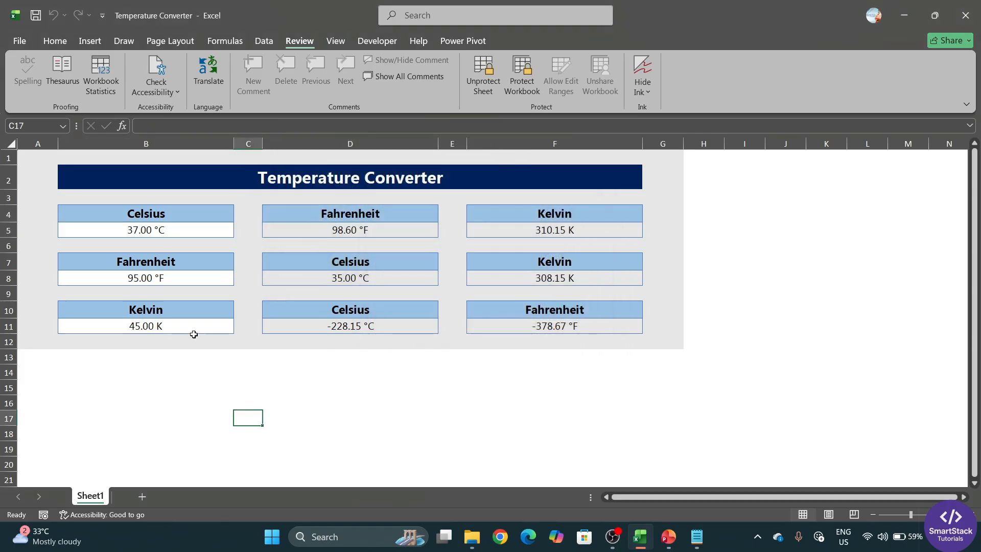
pyautogui.click(174, 230)
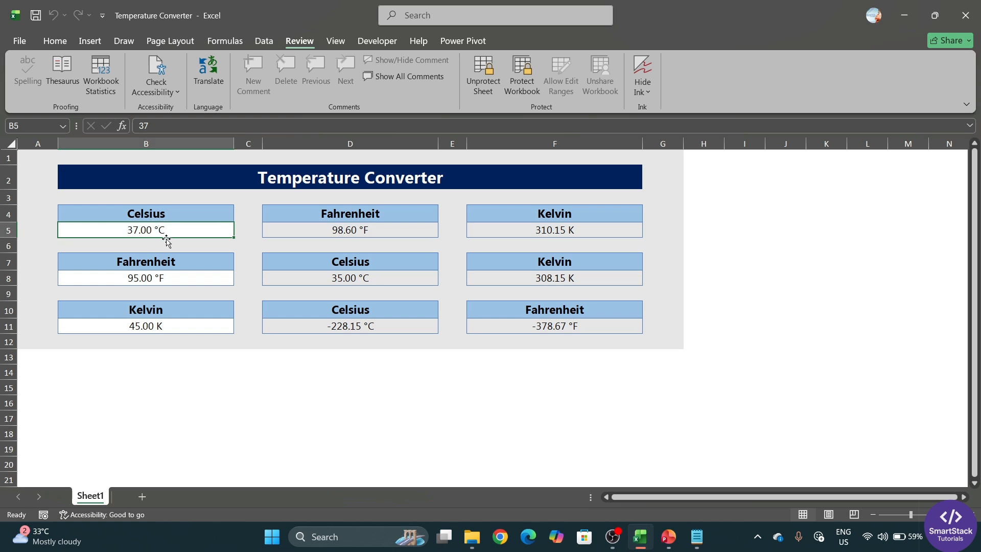
pyautogui.write('100')
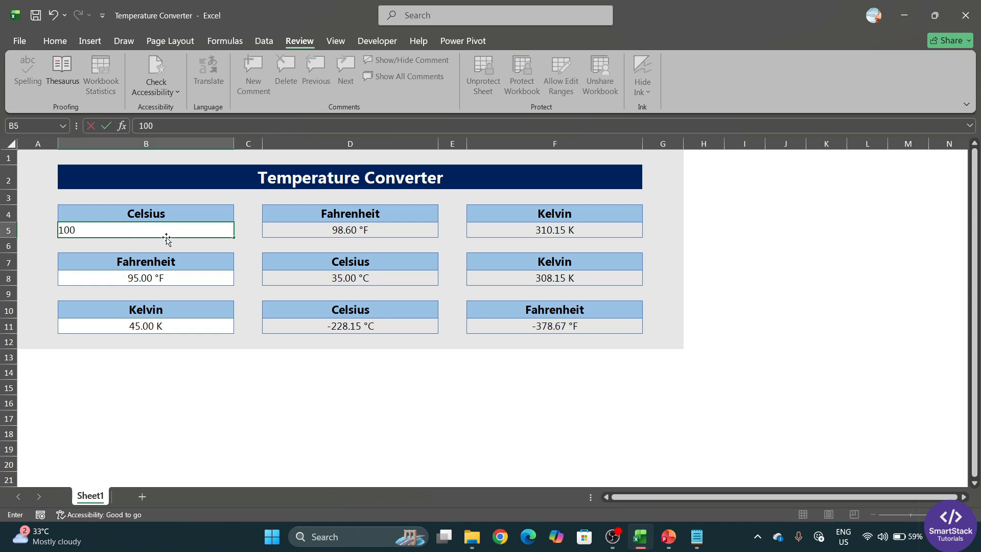
pyautogui.press('Return')
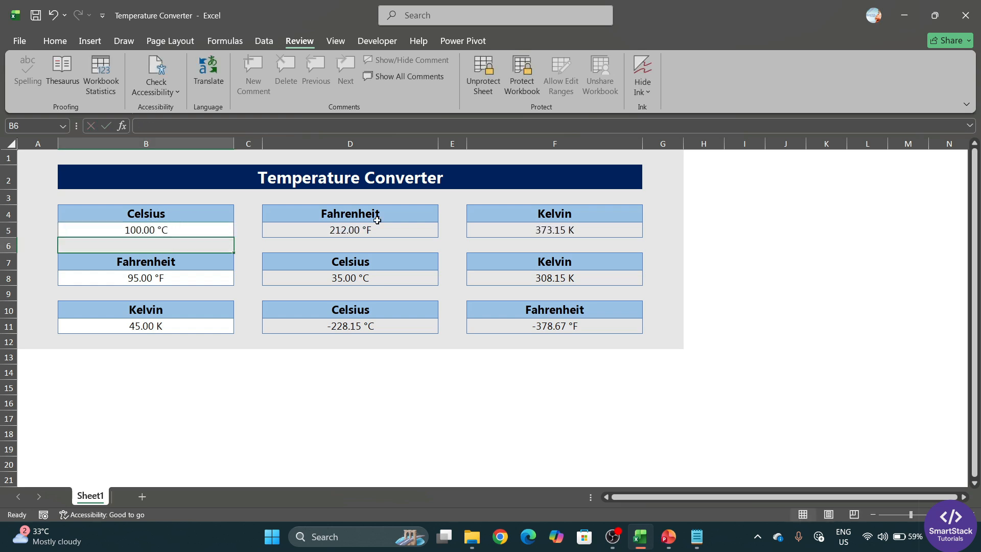
# Check the 212.00 °F result in D5 and step through input cells B5, B8 and B11
pyautogui.click(398, 229)
pyautogui.click(216, 226)
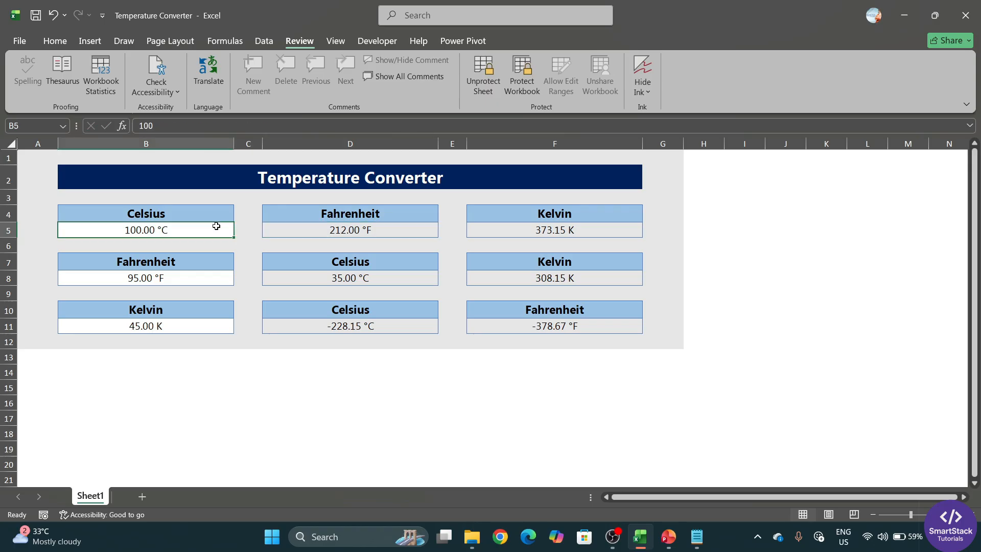
pyautogui.click(202, 280)
pyautogui.click(200, 231)
pyautogui.click(165, 281)
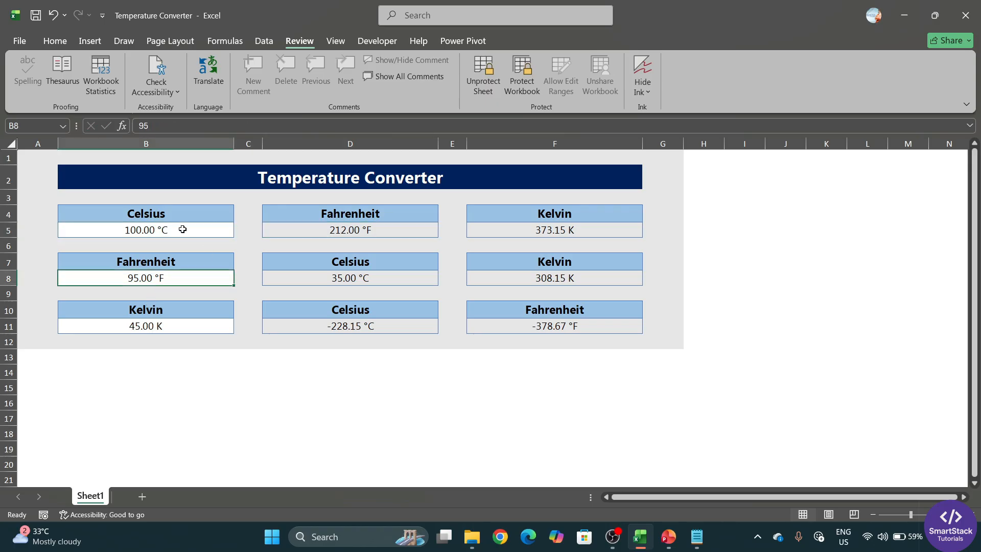
pyautogui.click(182, 229)
pyautogui.click(202, 277)
pyautogui.click(189, 326)
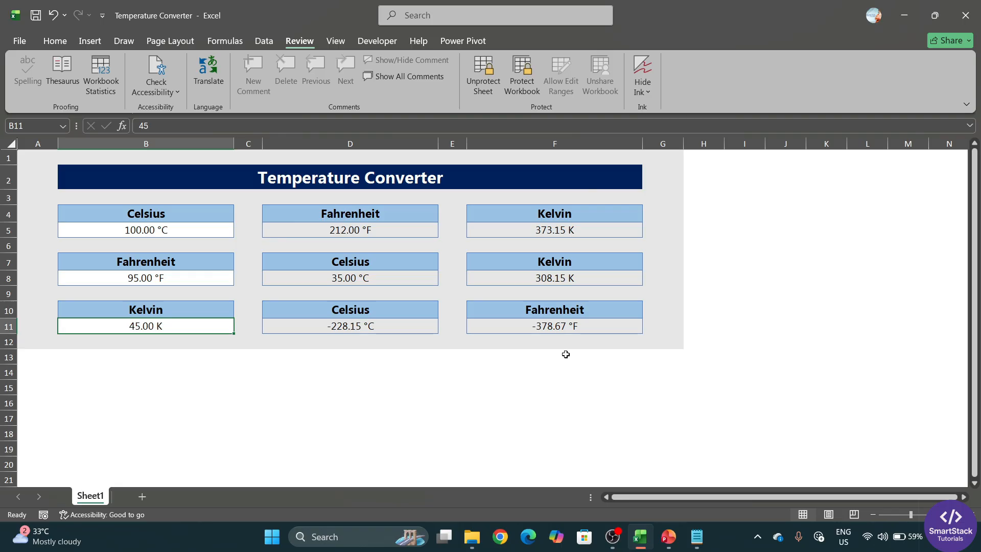
pyautogui.press('Tab')
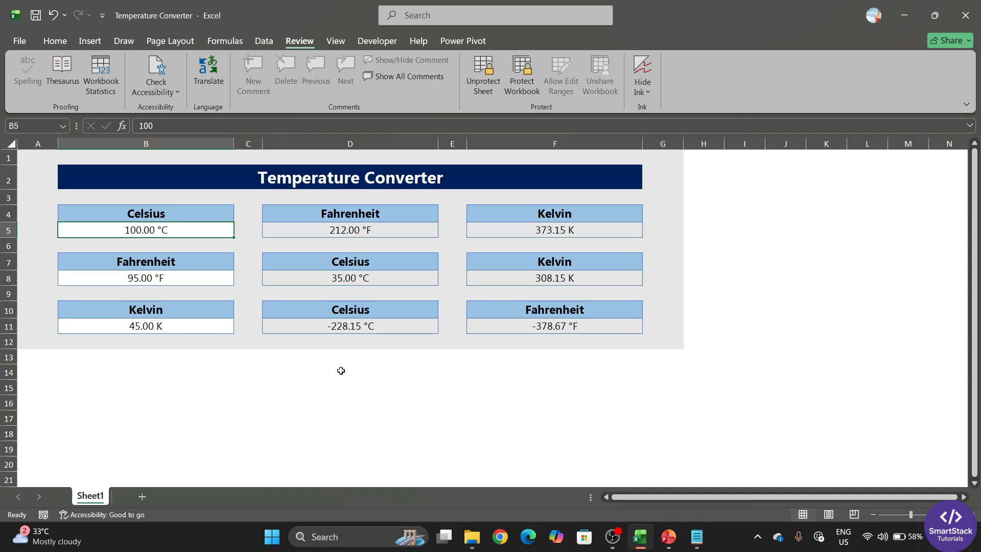
pyautogui.click(136, 215)
pyautogui.click(169, 226)
pyautogui.moveTo(180, 218); pyautogui.dragTo(574, 226)
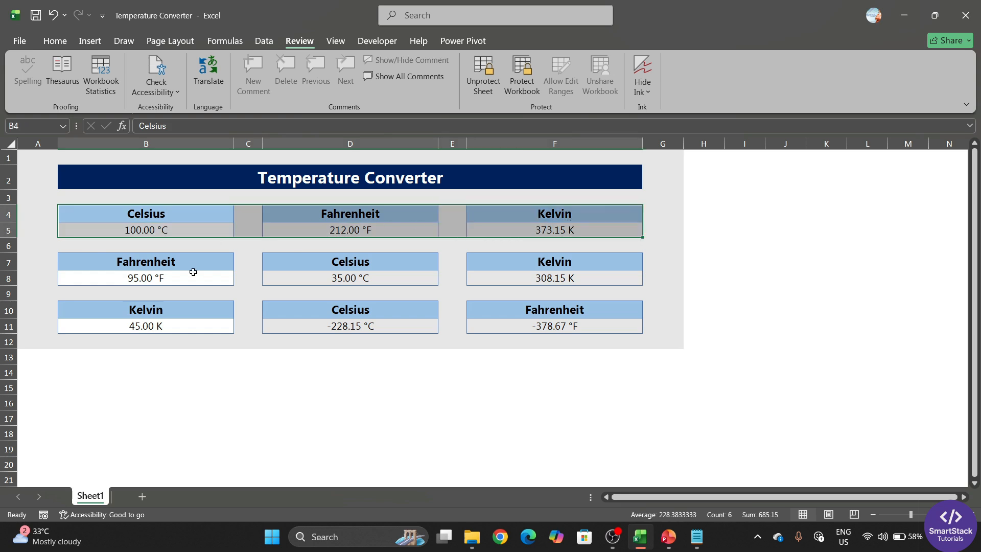
pyautogui.moveTo(193, 267); pyautogui.dragTo(577, 284)
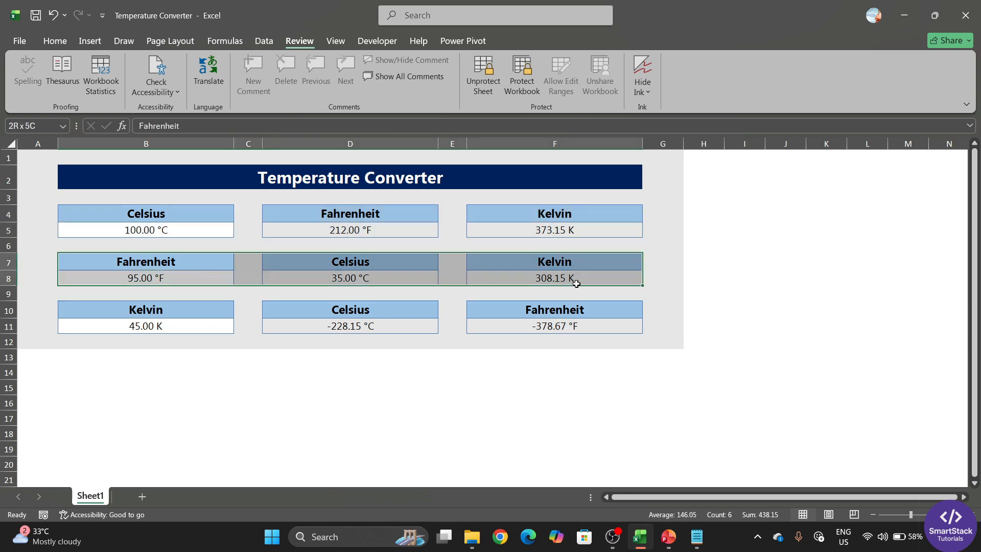
pyautogui.moveTo(151, 305); pyautogui.dragTo(161, 327)
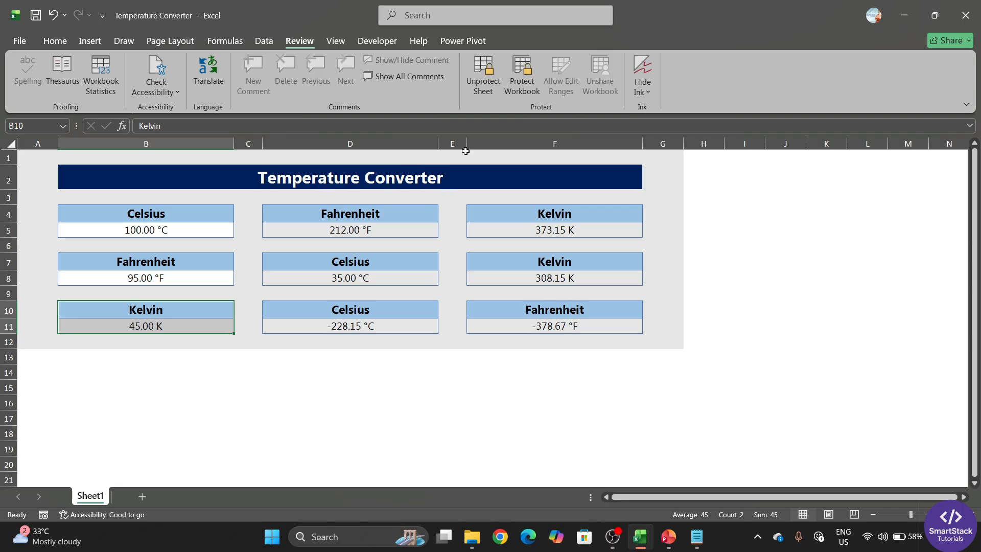
pyautogui.click(206, 350)
pyautogui.click(208, 344)
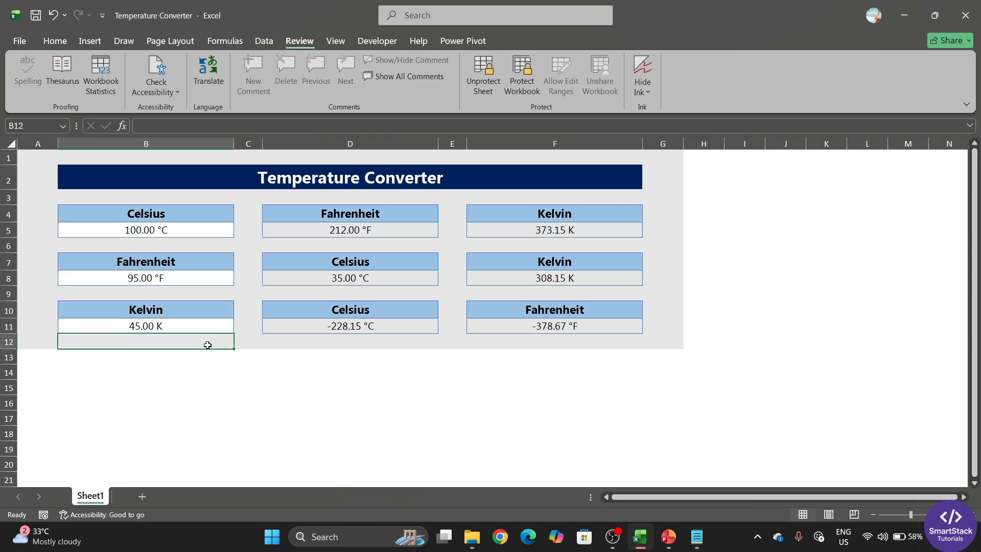
pyautogui.click(246, 344)
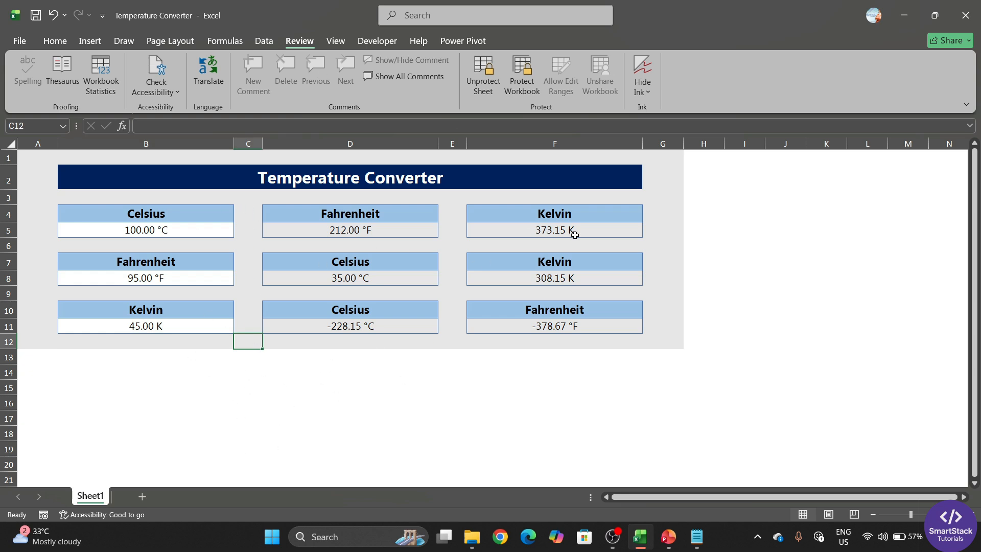
pyautogui.click(210, 216)
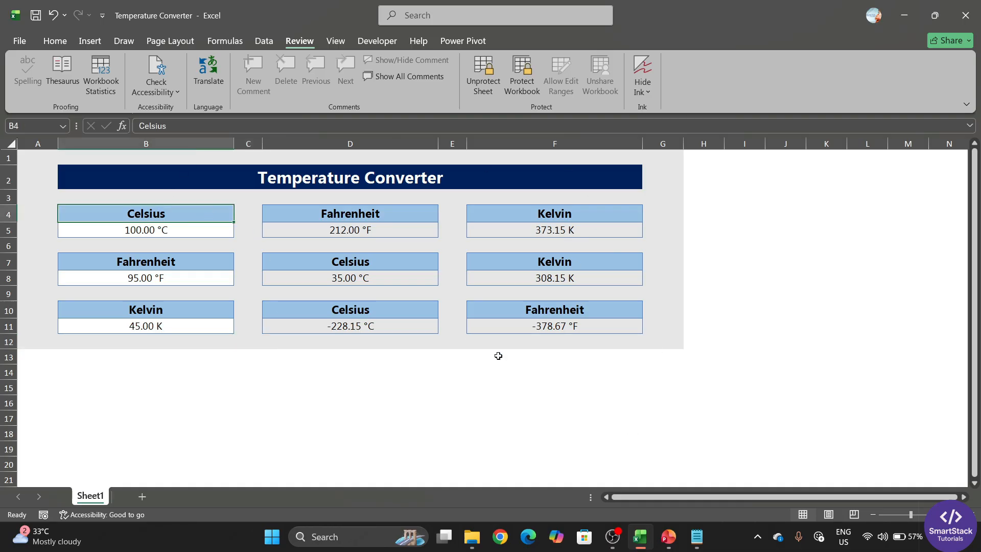